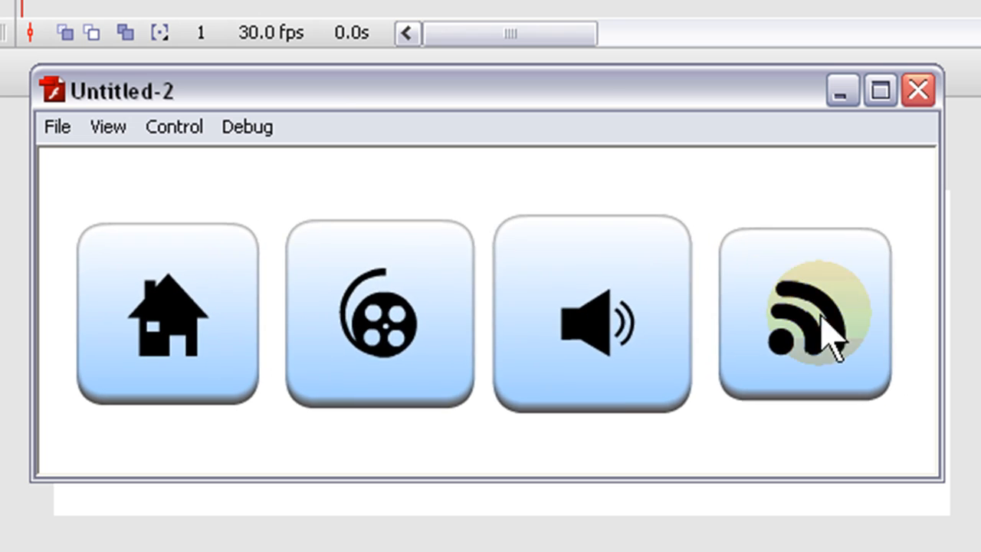
Close the movie preview and switch to Adobe Soundbooth to record and play back a short stereo voice clip
{"action": "left_click", "coordinate": [919, 92]}
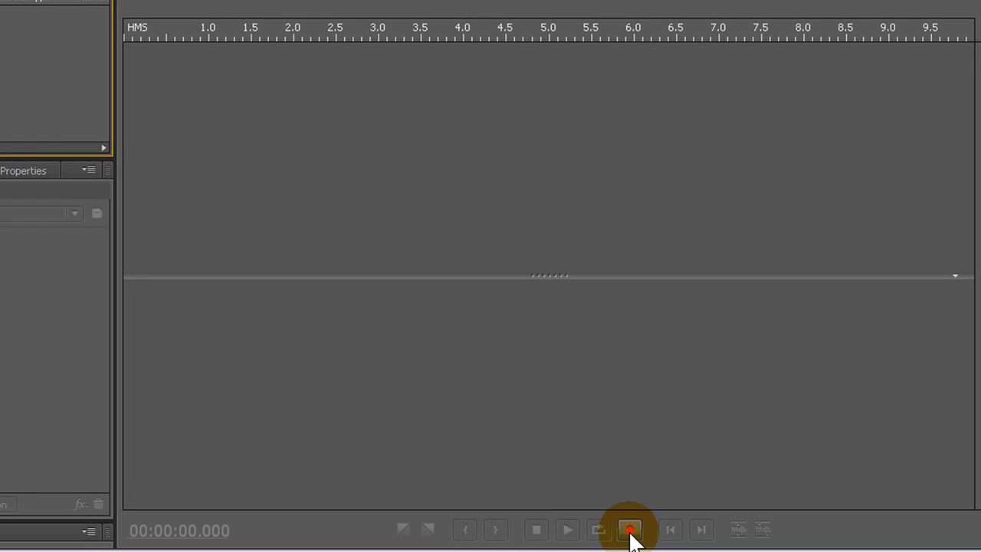
{"action": "left_click", "coordinate": [630, 530]}
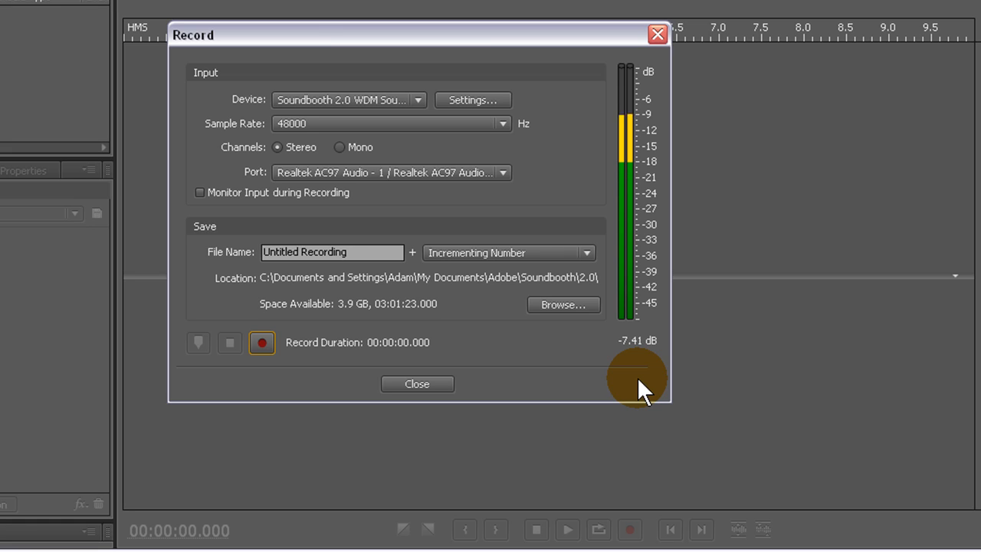
{"action": "left_click", "coordinate": [261, 342]}
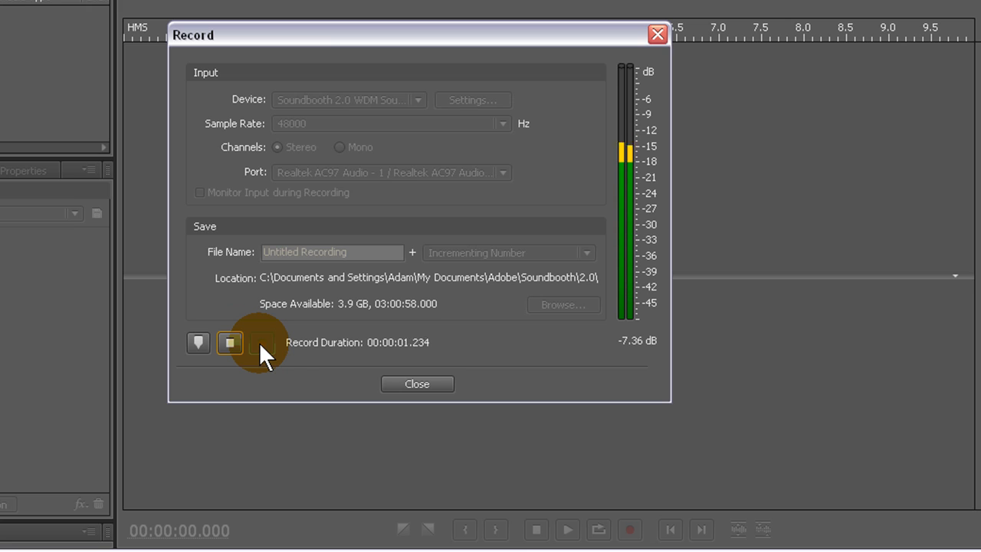
{"action": "left_click", "coordinate": [232, 342]}
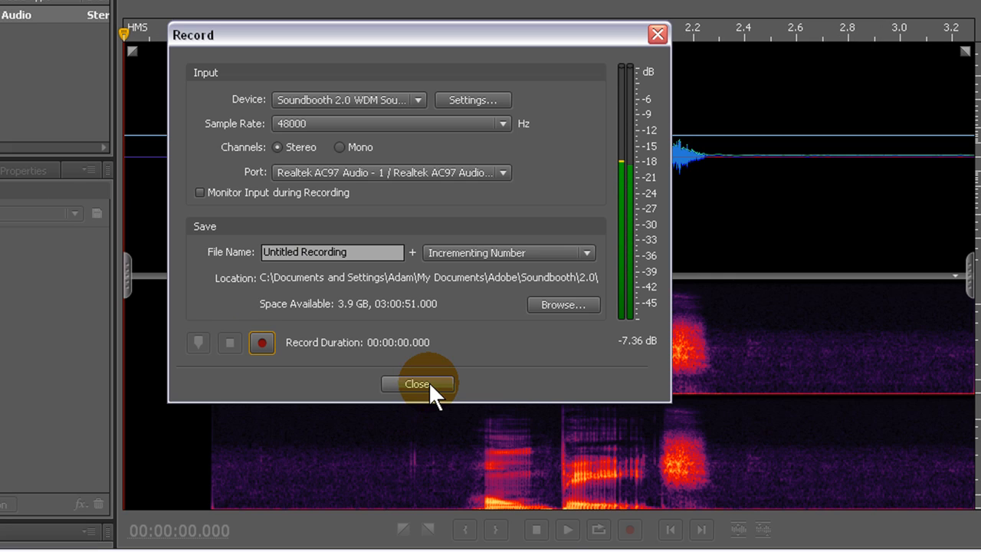
{"action": "left_click", "coordinate": [430, 383]}
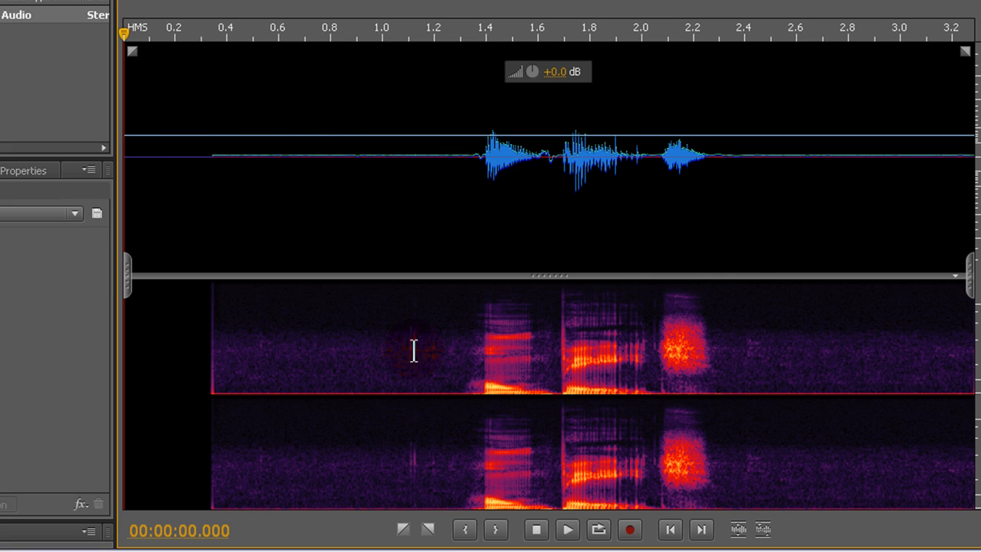
{"action": "left_click", "coordinate": [568, 531]}
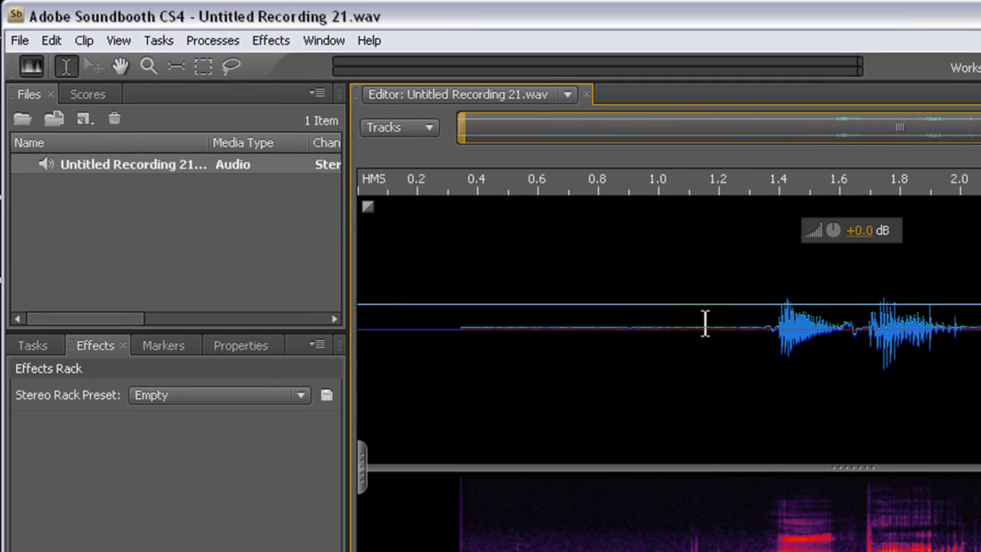
Cut the silence before the speech, from the start of the recording to about 1.2 s
{"action": "left_click_drag", "start_coordinate": [721, 323], "coordinate": [335, 322]}
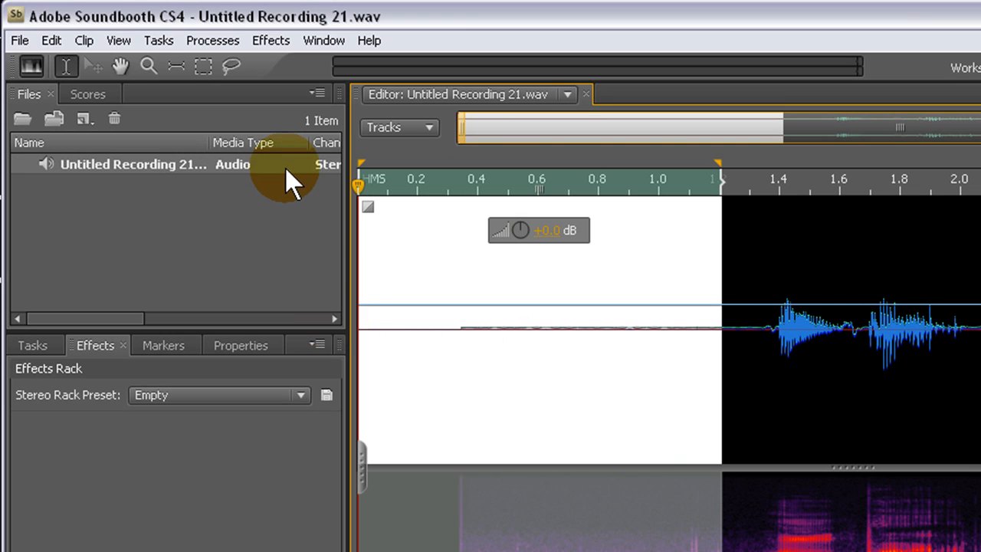
{"action": "left_click", "coordinate": [52, 40]}
{"action": "left_click", "coordinate": [68, 112]}
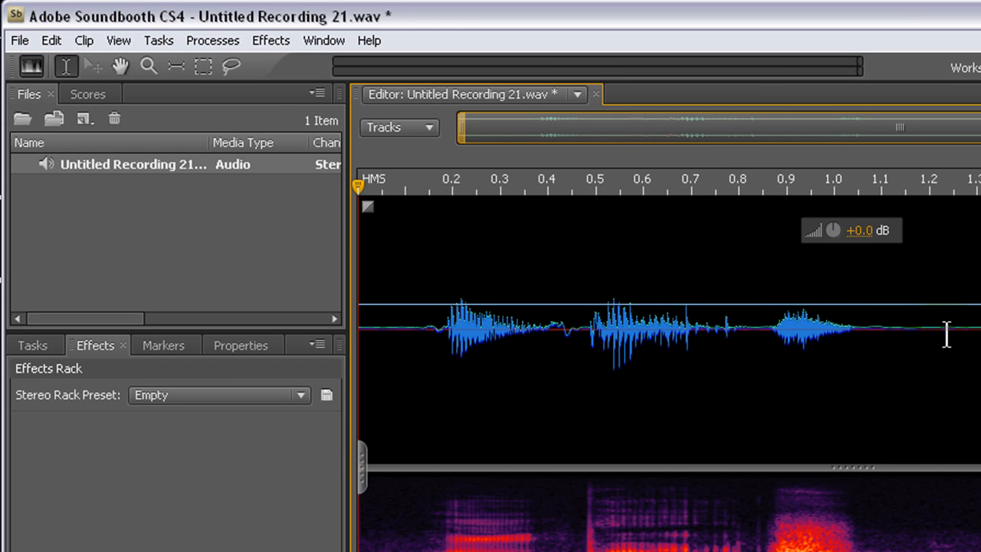
Cut the silence after the speech, from about 1.23 s to the end, and play back the trimmed clip
{"action": "left_click_drag", "start_coordinate": [946, 328], "coordinate": [978, 328]}
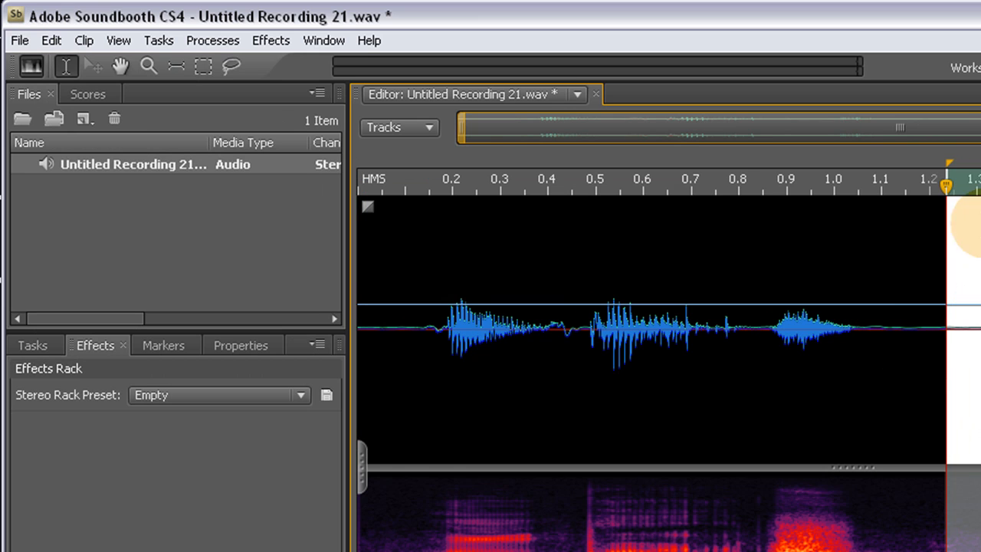
{"action": "left_click", "coordinate": [52, 40]}
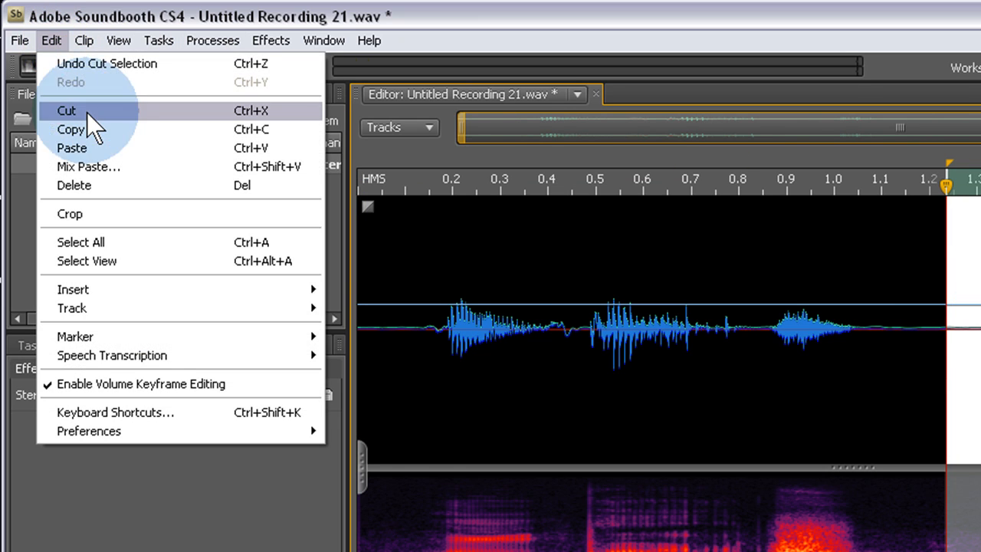
{"action": "left_click", "coordinate": [86, 111]}
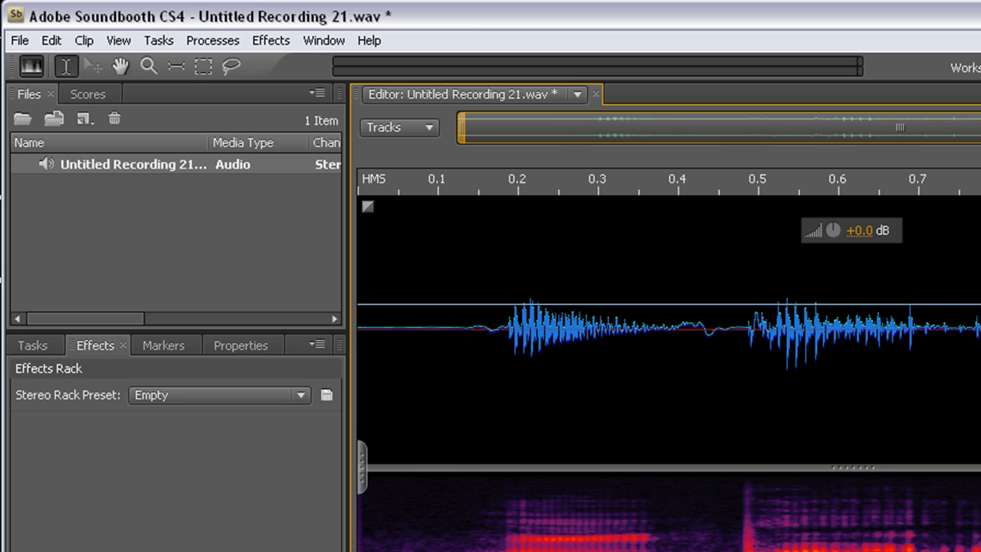
{"action": "key", "text": "space"}
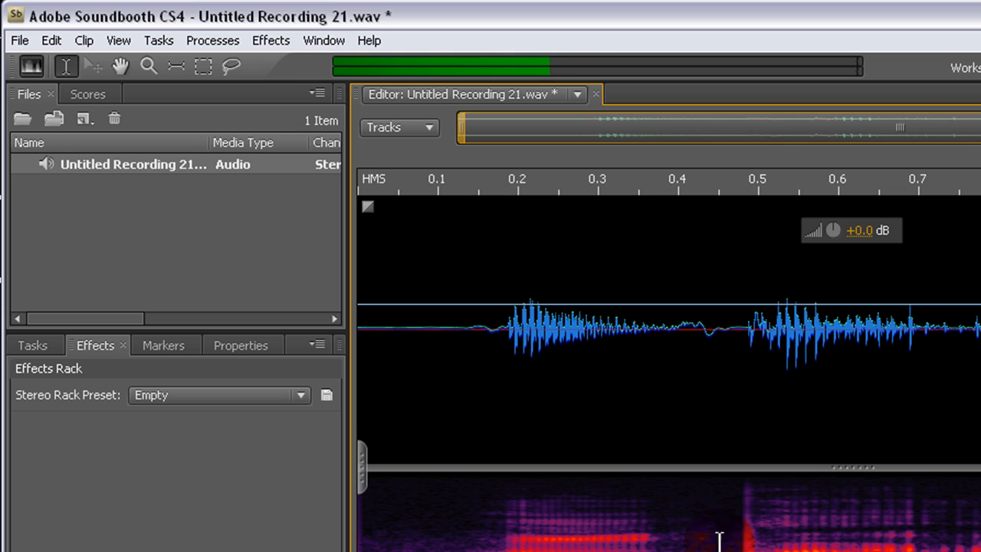
Select the entire clip and add the Dynamics effect to the effects rack
{"action": "left_click", "coordinate": [375, 255]}
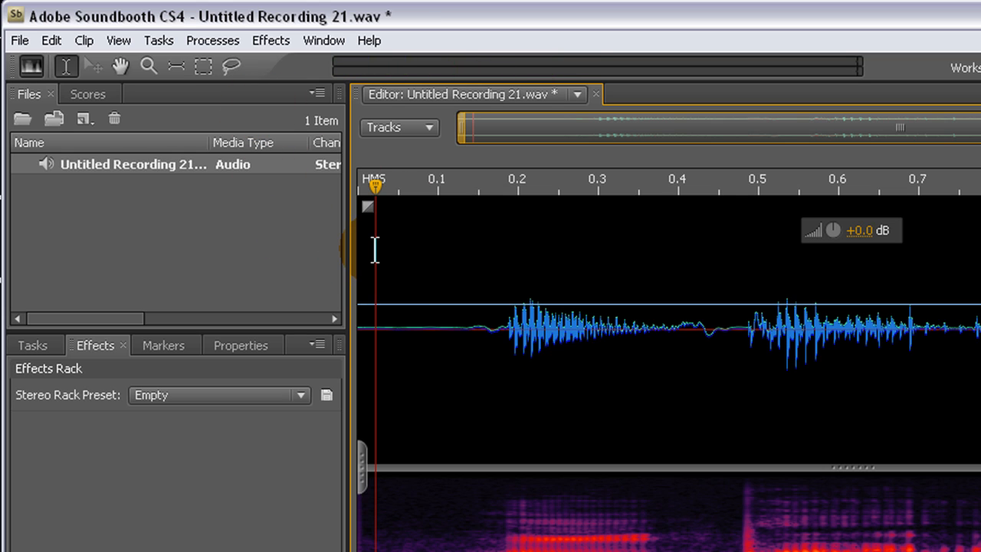
{"action": "double_click", "coordinate": [374, 254]}
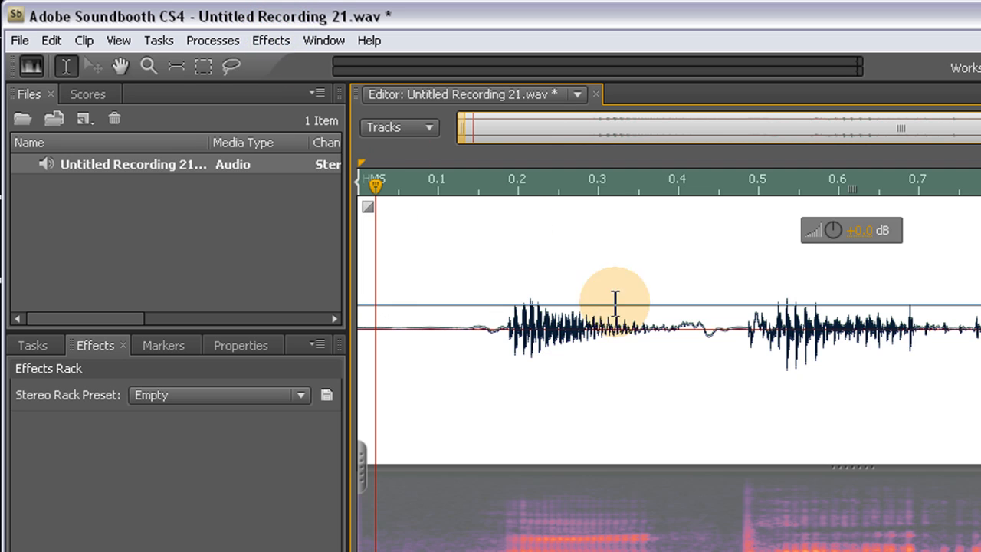
{"action": "left_click", "coordinate": [268, 44]}
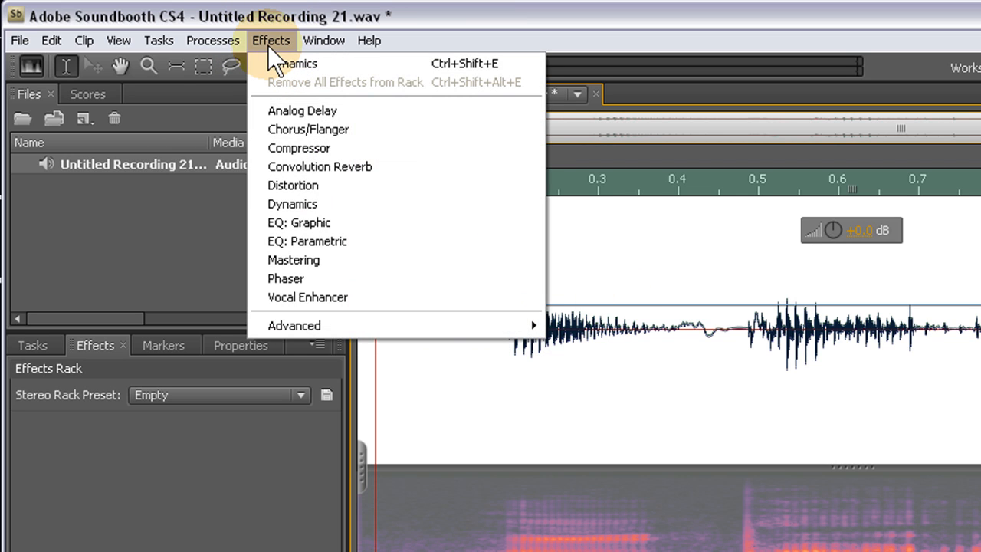
{"action": "left_click", "coordinate": [298, 201]}
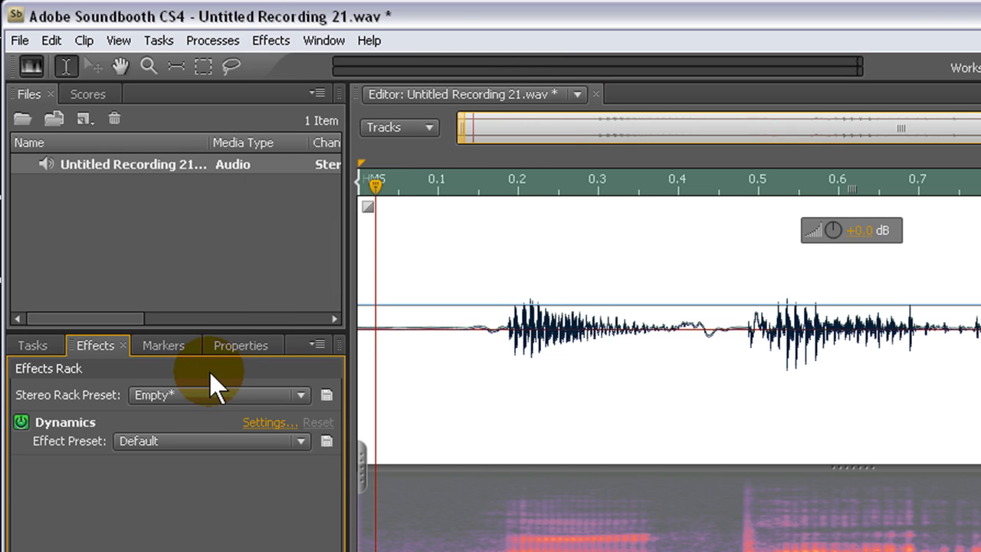
Apply the Reverb: Ambience stereo rack preset and play the clip to hear the effect
{"action": "left_click", "coordinate": [206, 396]}
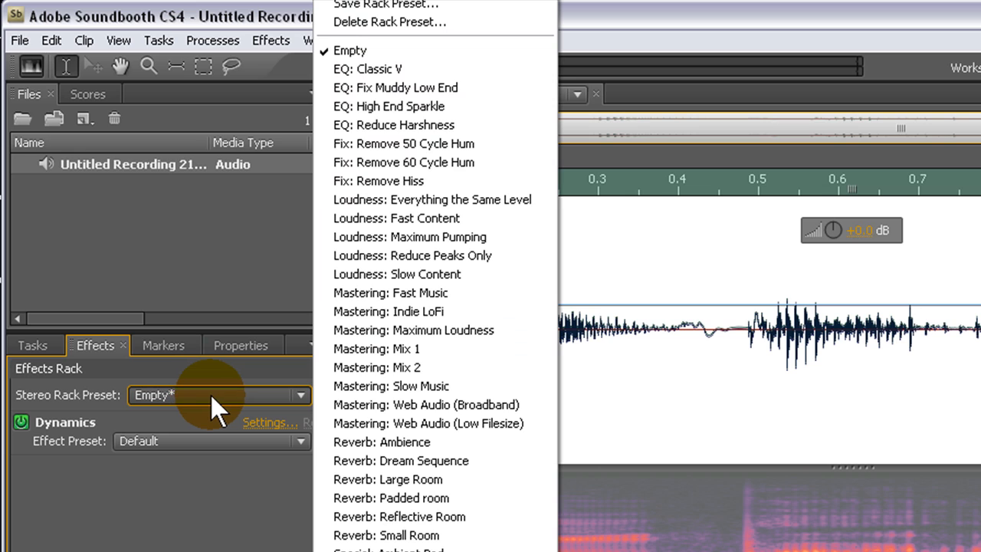
{"action": "left_click", "coordinate": [405, 442]}
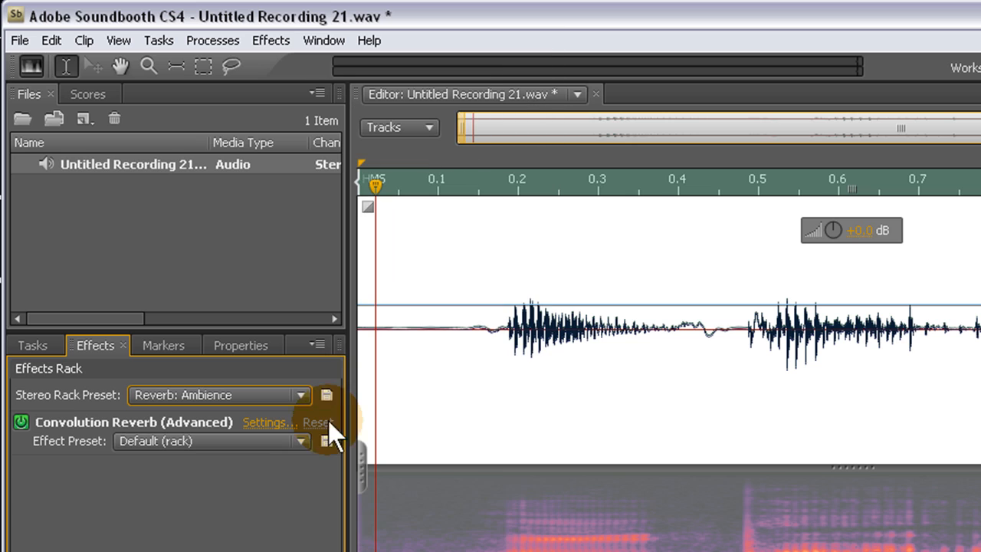
{"action": "key", "text": "space"}
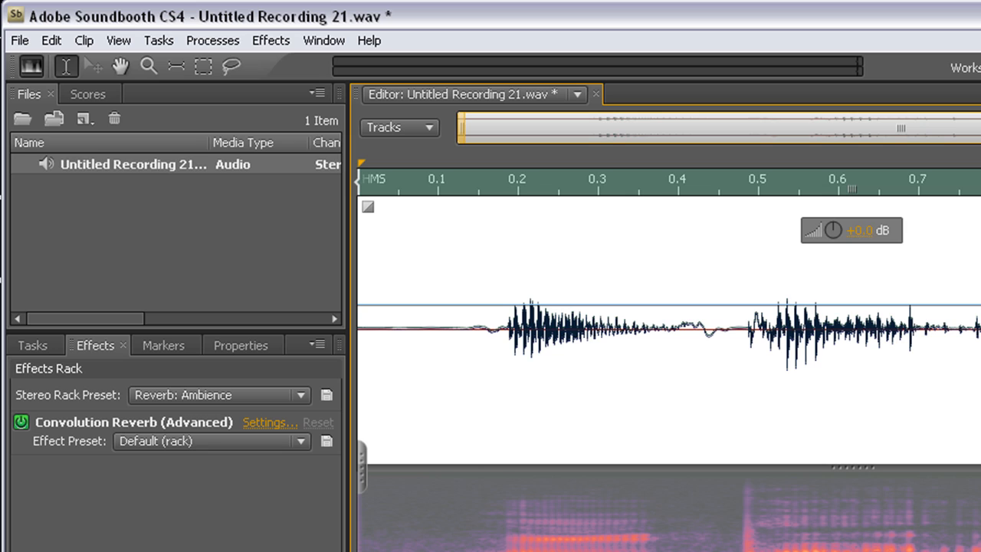
{"action": "key", "text": "space"}
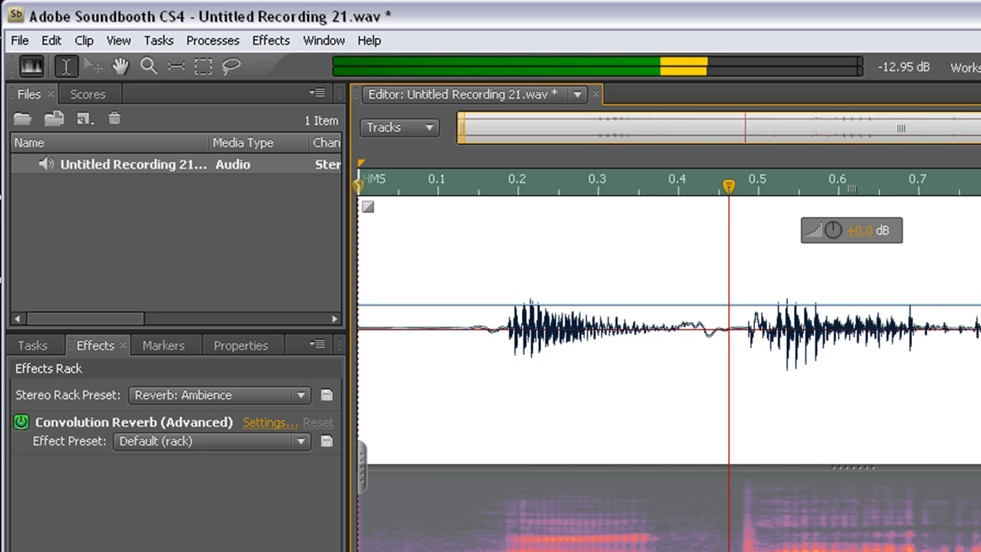
{"action": "key", "text": "space"}
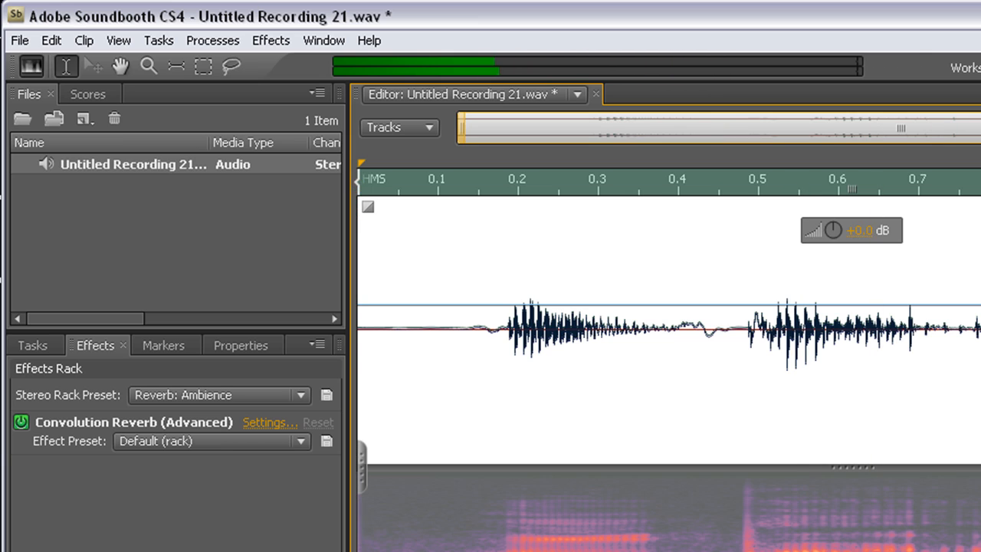
{"action": "key", "text": "space"}
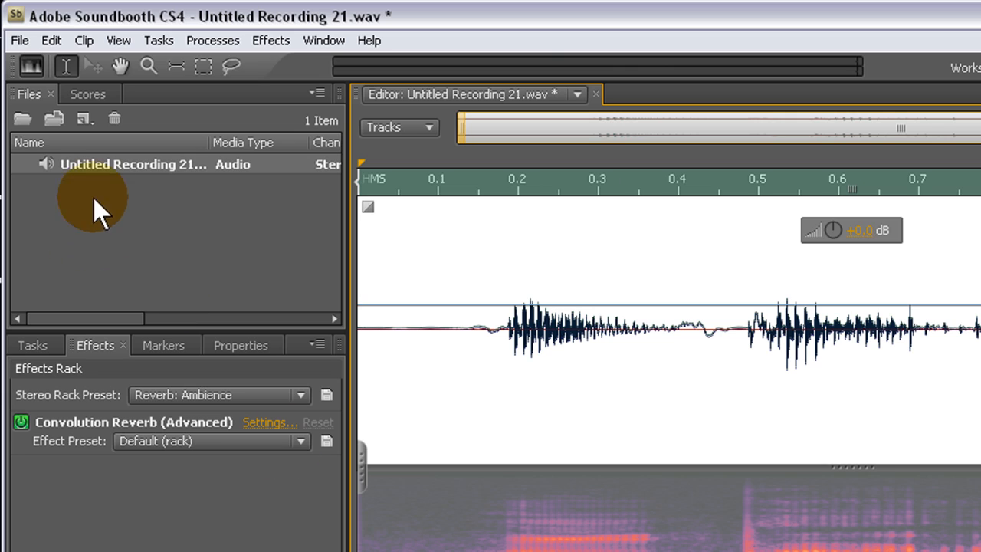
{"action": "left_click", "coordinate": [27, 35]}
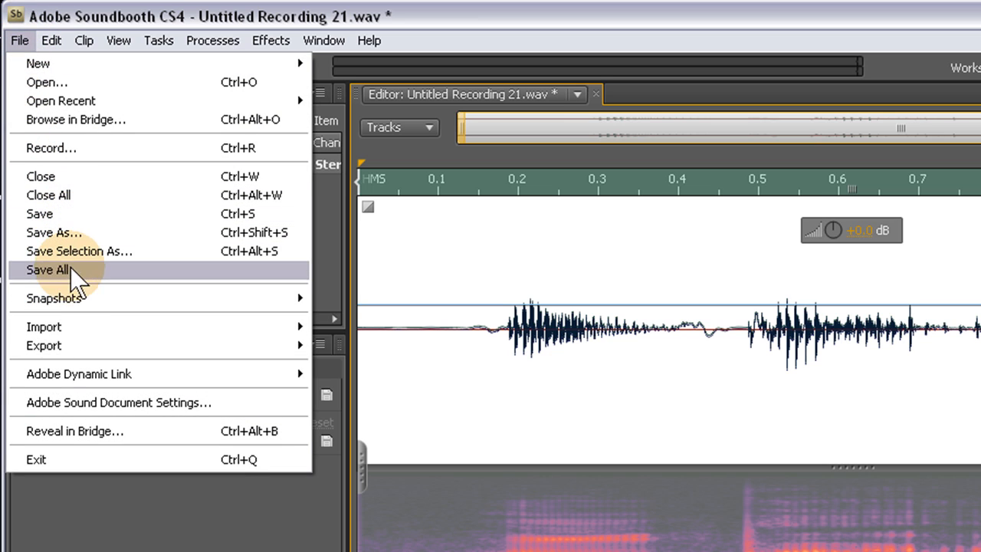
{"action": "mouse_move", "coordinate": [62, 345]}
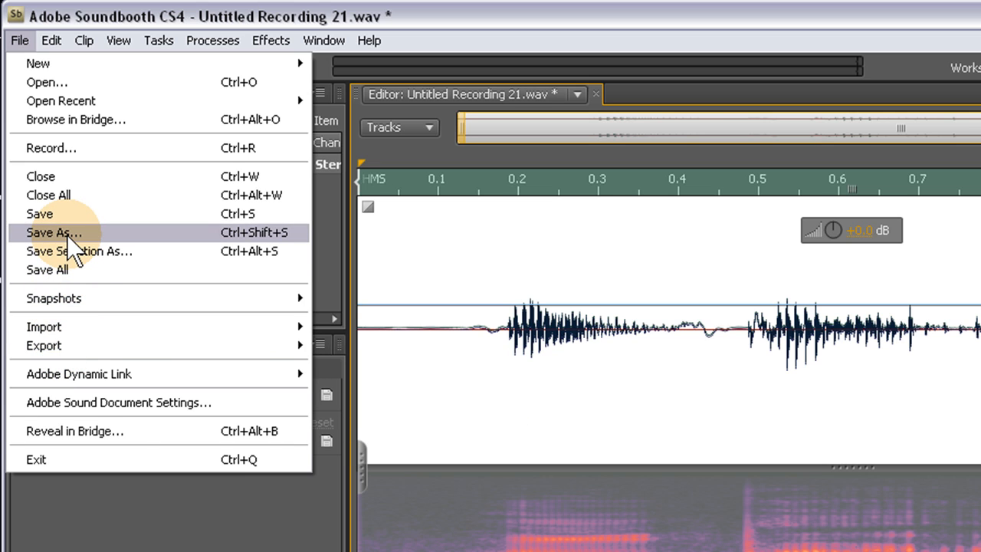
{"action": "left_click", "coordinate": [182, 529]}
{"action": "left_click", "coordinate": [400, 392]}
{"action": "left_click", "coordinate": [388, 259]}
Start saving the recording as a new file, with MP3 (*.mp3) as the type and the Desktop as the location
{"action": "left_click", "coordinate": [22, 40]}
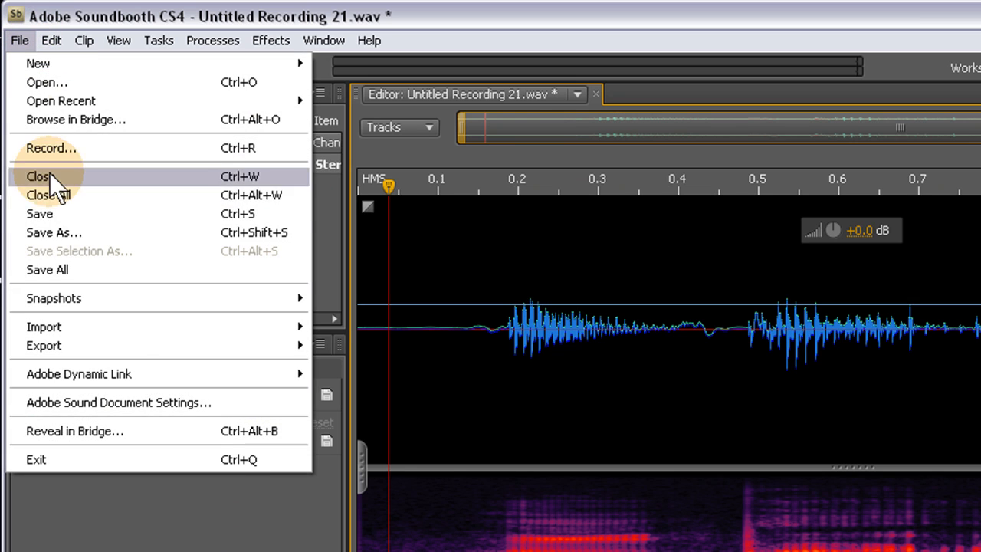
{"action": "left_click", "coordinate": [68, 236]}
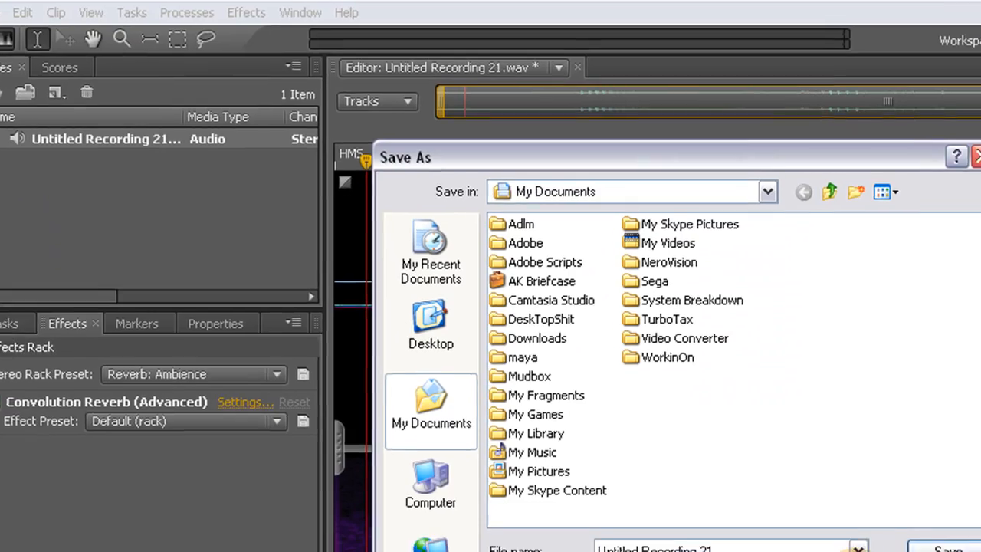
{"action": "left_click", "coordinate": [740, 530]}
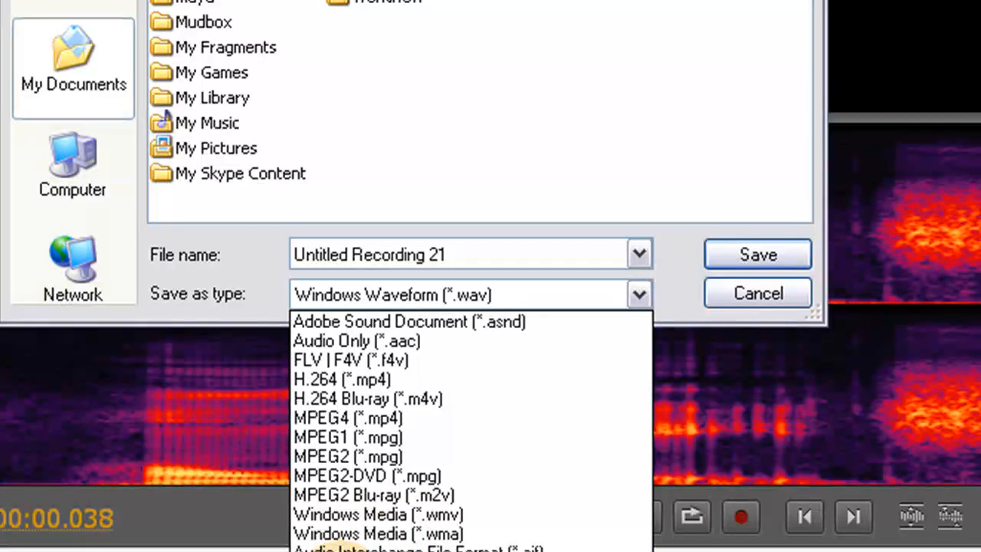
{"action": "left_click", "coordinate": [337, 550]}
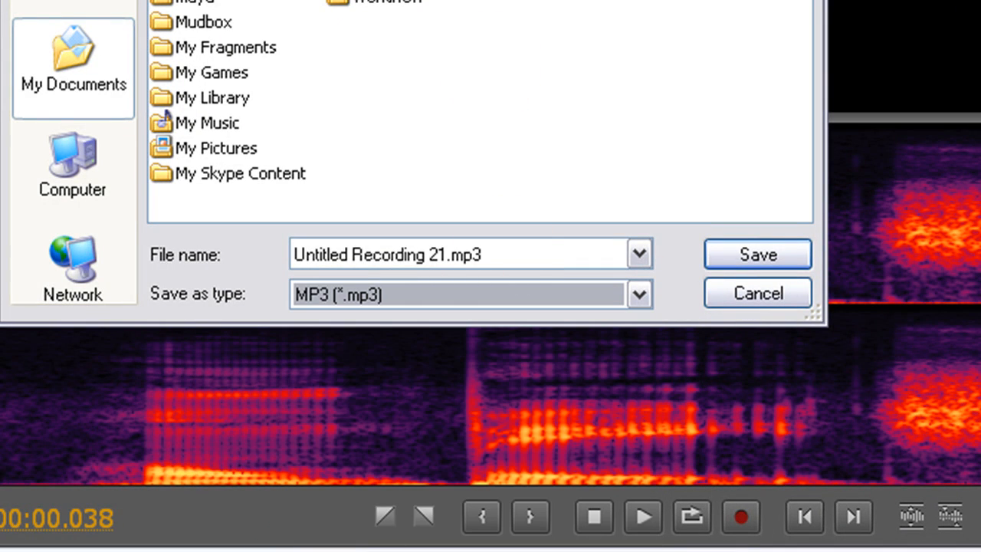
{"action": "left_click", "coordinate": [84, 6]}
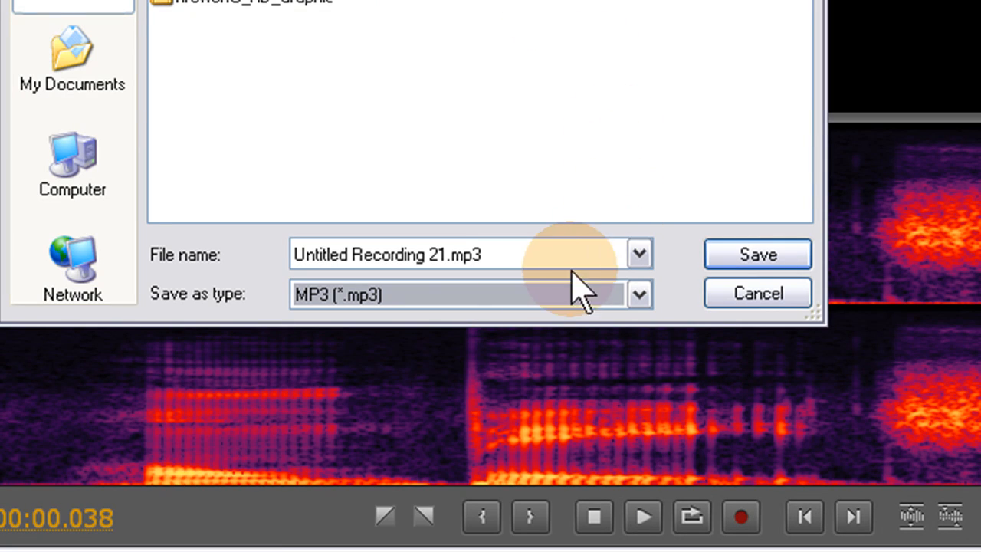
Name the file homepage.mp3 and save it with 128 Kbps stereo compression
{"action": "left_click", "coordinate": [431, 256]}
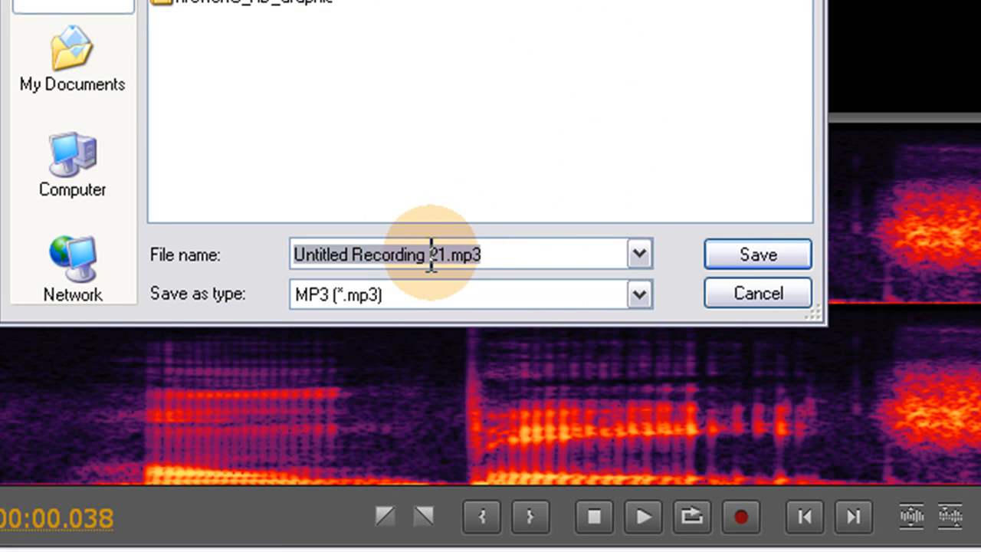
{"action": "left_click", "coordinate": [447, 255], "text": "shift"}
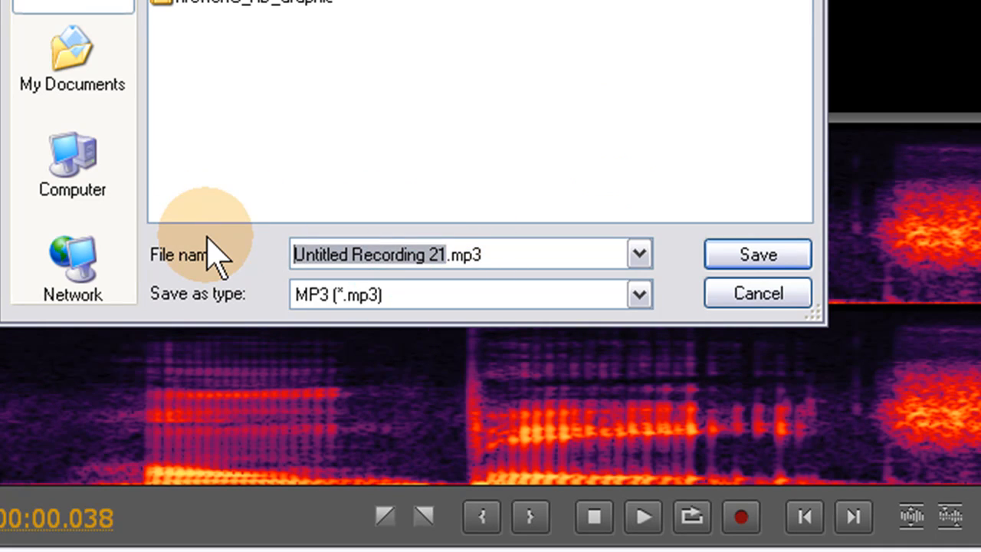
{"action": "type", "text": "ho"}
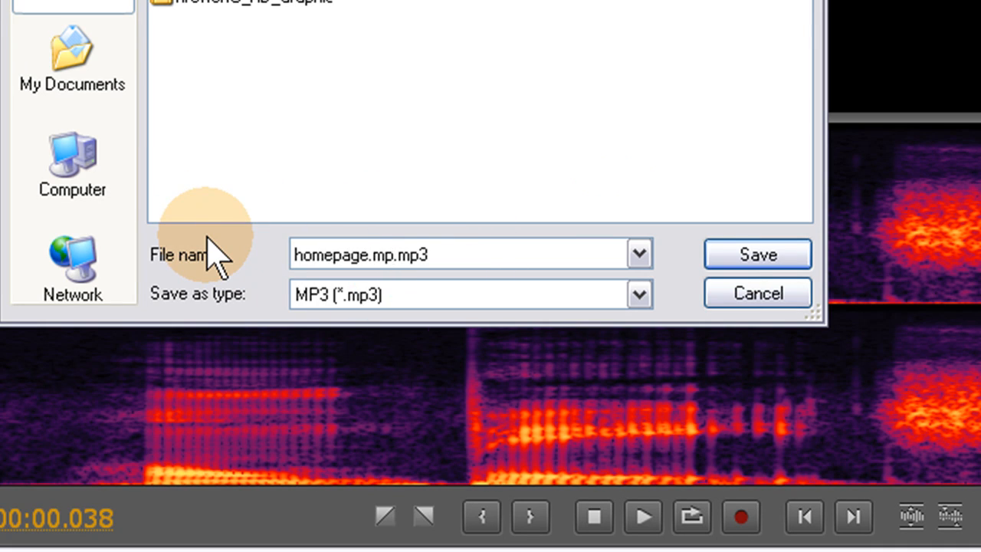
{"action": "type", "text": "mepage.mp3"}
{"action": "key", "text": "BackSpace"}
{"action": "key", "text": "BackSpace"}
{"action": "key", "text": "BackSpace"}
{"action": "key", "text": "BackSpace"}
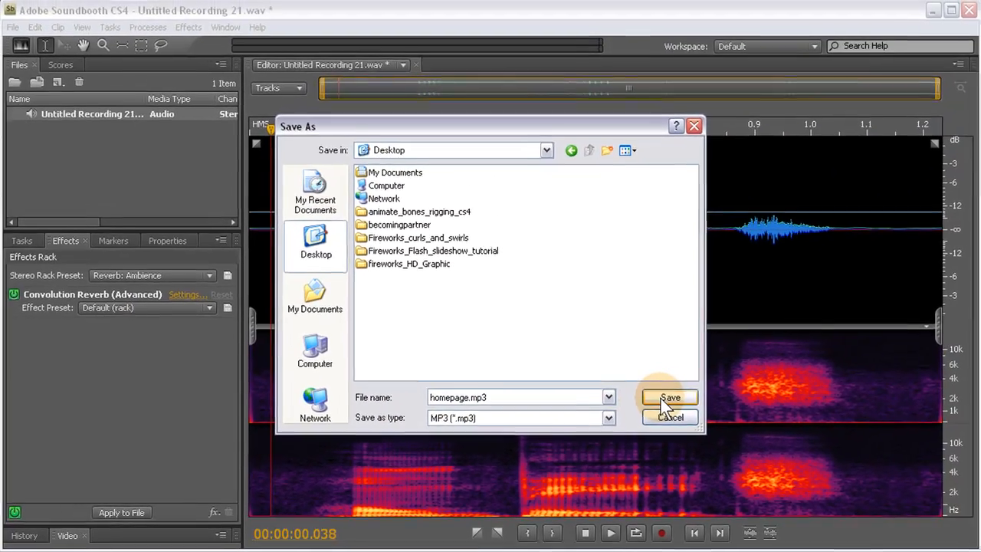
{"action": "left_click", "coordinate": [661, 399]}
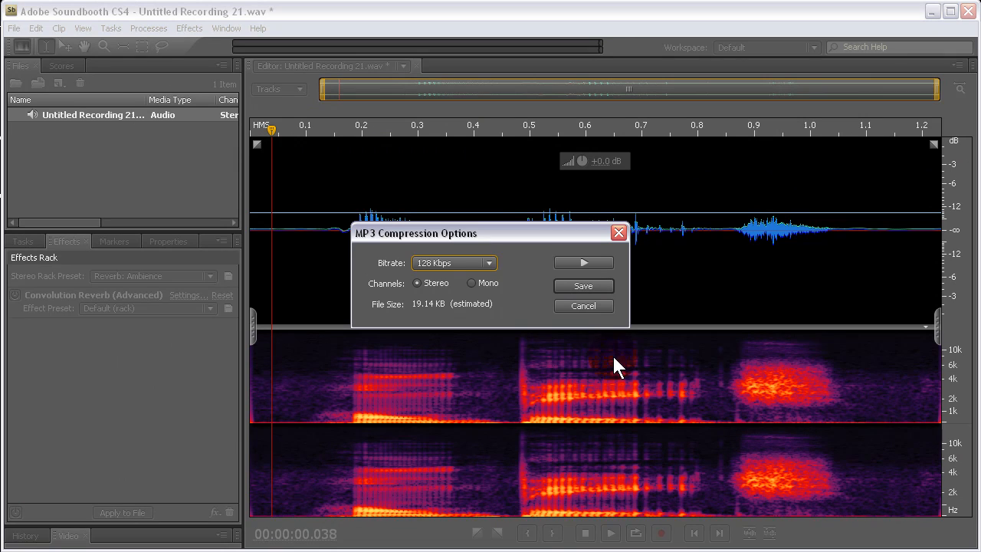
{"action": "left_click", "coordinate": [582, 289]}
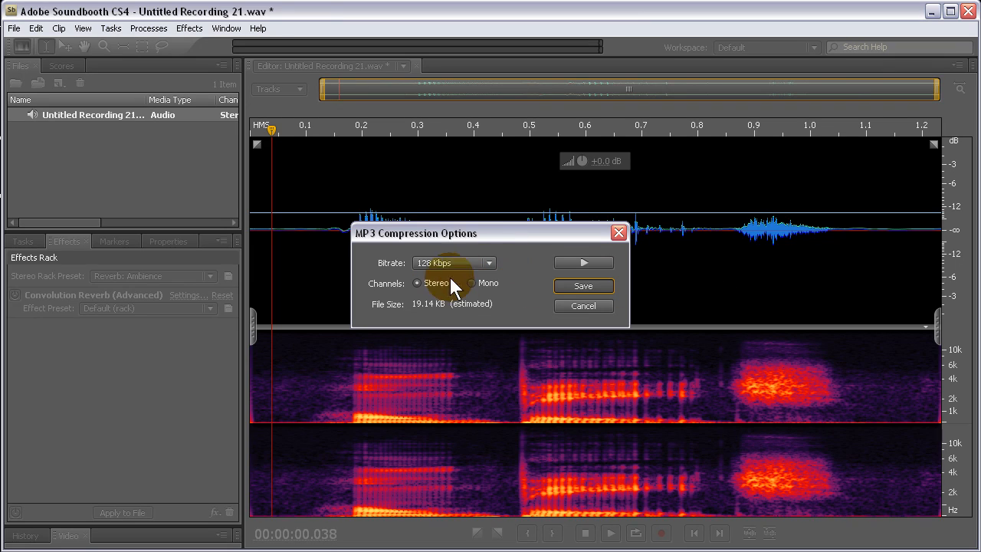
Accept the MP3 compression options for homepage.mp3 and minimize the audio editor
{"action": "key", "text": "Return"}
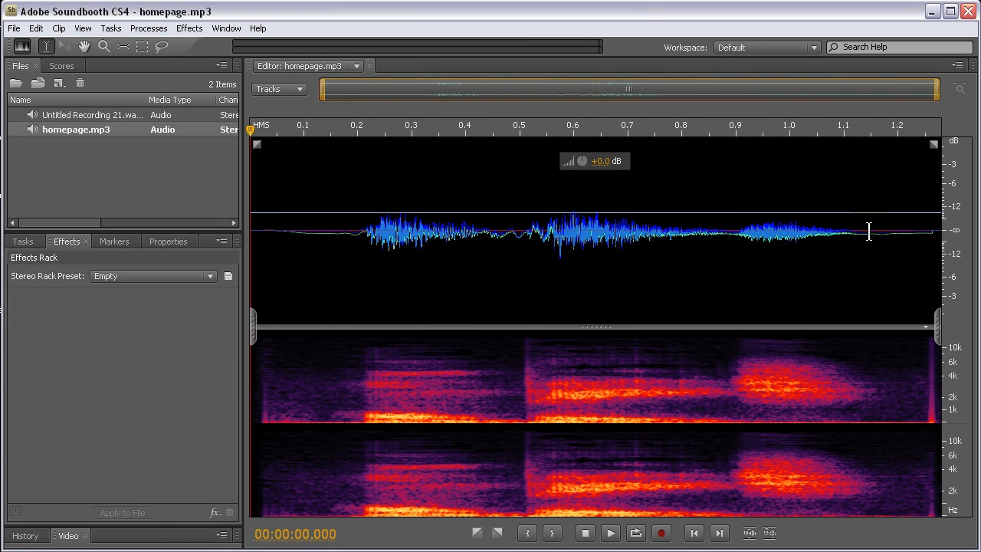
{"action": "left_click", "coordinate": [931, 12]}
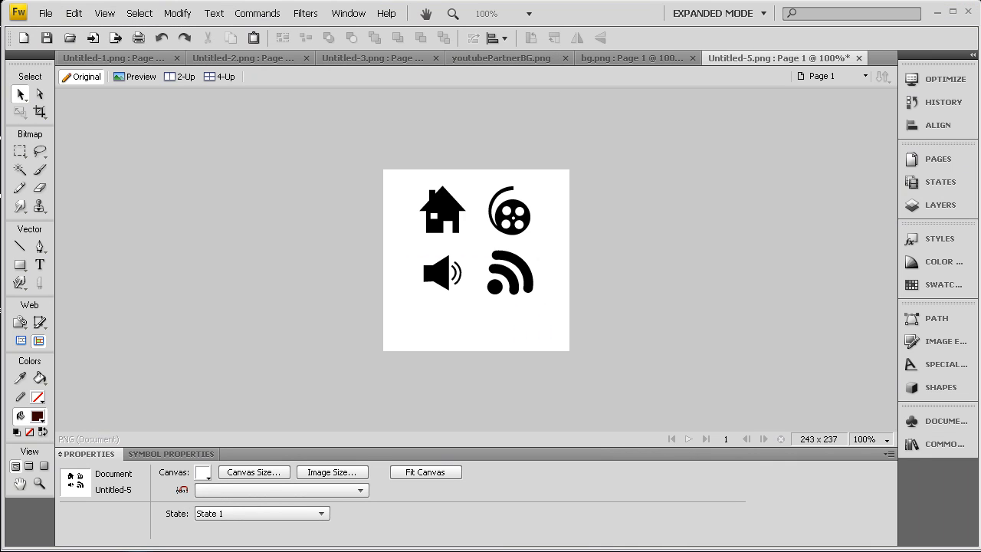
Look over the house, film reel, speaker and RSS icons prepared in Fireworks
{"action": "left_click", "coordinate": [430, 260]}
{"action": "left_click", "coordinate": [444, 220]}
{"action": "left_click_drag", "start_coordinate": [447, 219], "coordinate": [421, 198]}
{"action": "left_click", "coordinate": [525, 209]}
{"action": "left_click_drag", "start_coordinate": [509, 208], "coordinate": [499, 203]}
{"action": "left_click", "coordinate": [444, 277]}
{"action": "left_click_drag", "start_coordinate": [445, 277], "coordinate": [418, 264]}
{"action": "left_click", "coordinate": [510, 268]}
{"action": "left_click_drag", "start_coordinate": [509, 268], "coordinate": [484, 261]}
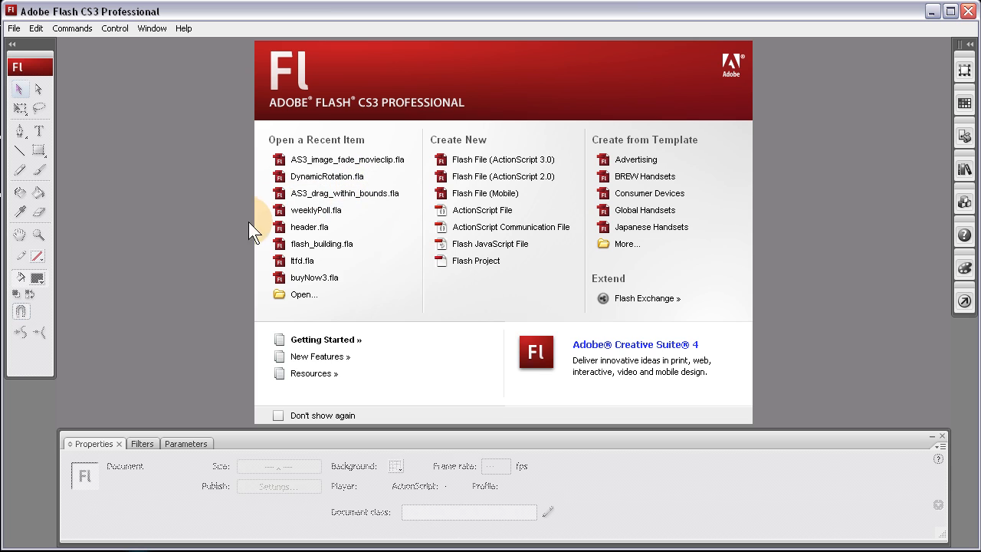
Bring the folder with the feeds, audio, videos and homepage sound files into full view over Flash
{"action": "left_click", "coordinate": [208, 135]}
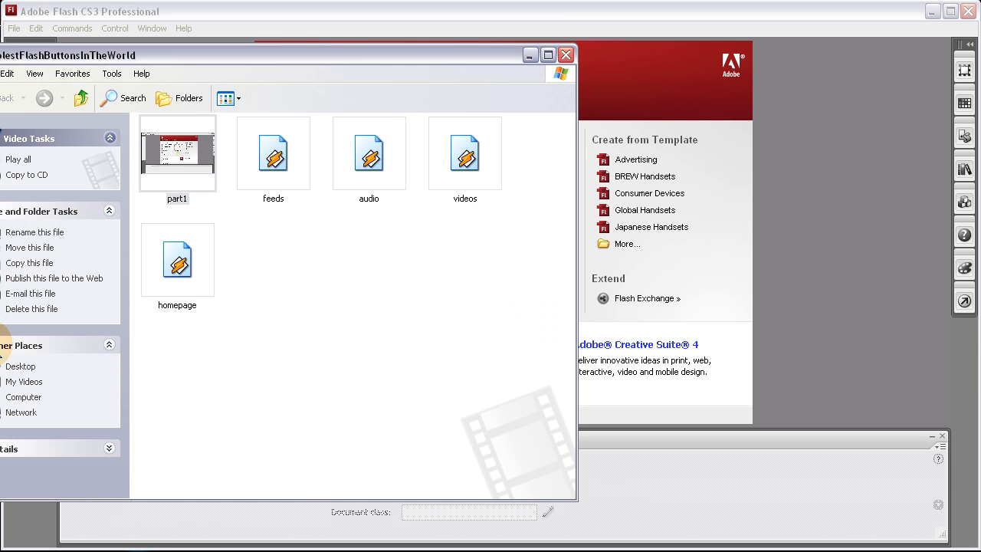
{"action": "left_click_drag", "start_coordinate": [265, 57], "coordinate": [276, 83]}
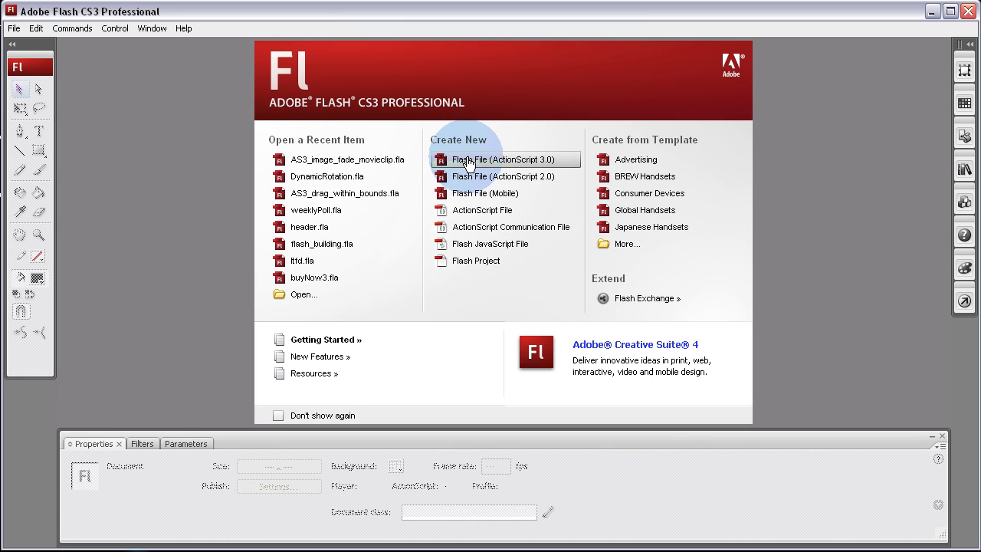
Create a new Flash File (ActionScript 3.0) and set its stage height to 200 px
{"action": "left_click", "coordinate": [468, 164]}
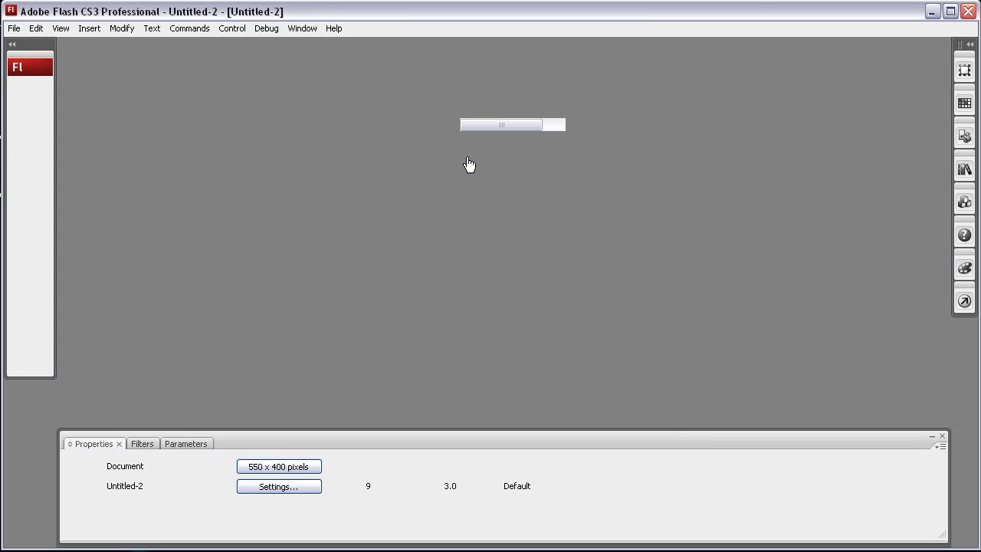
{"action": "left_click", "coordinate": [256, 212]}
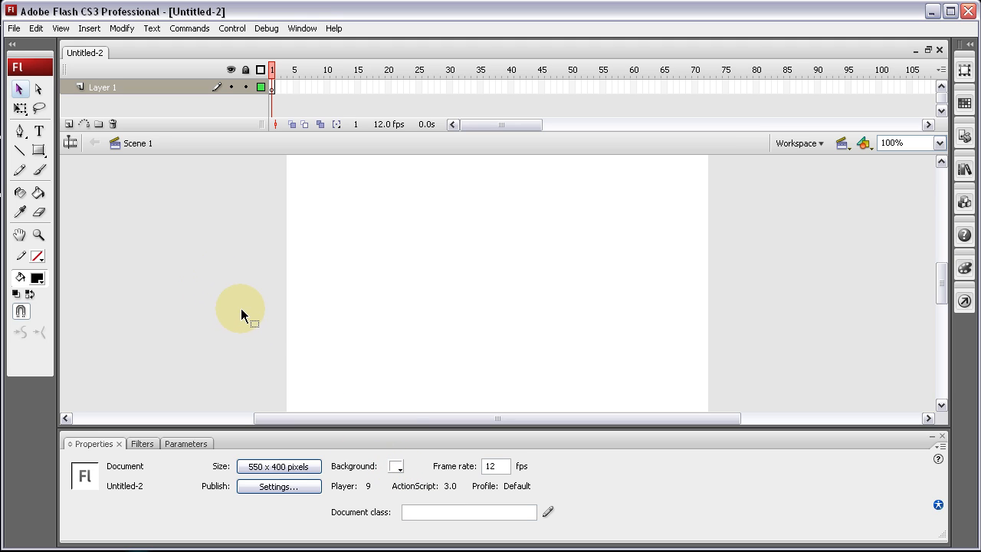
{"action": "left_click", "coordinate": [306, 469]}
{"action": "left_click_drag", "start_coordinate": [520, 288], "coordinate": [482, 287]}
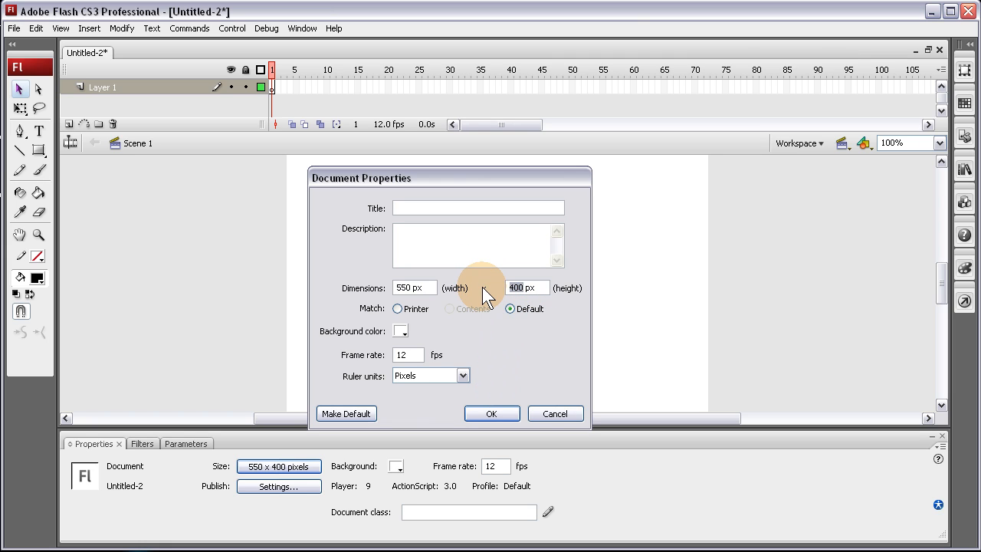
{"action": "type", "text": "20"}
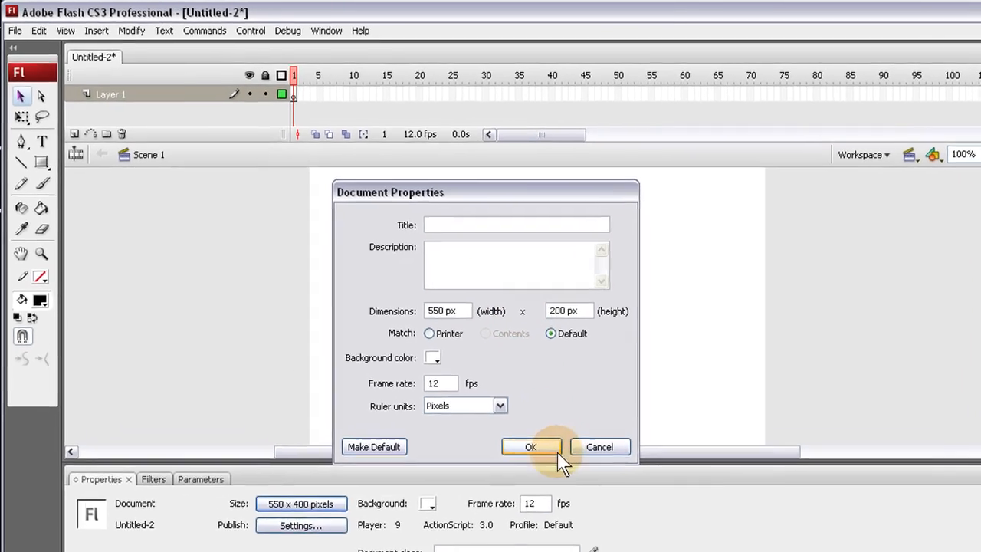
{"action": "left_click", "coordinate": [502, 412]}
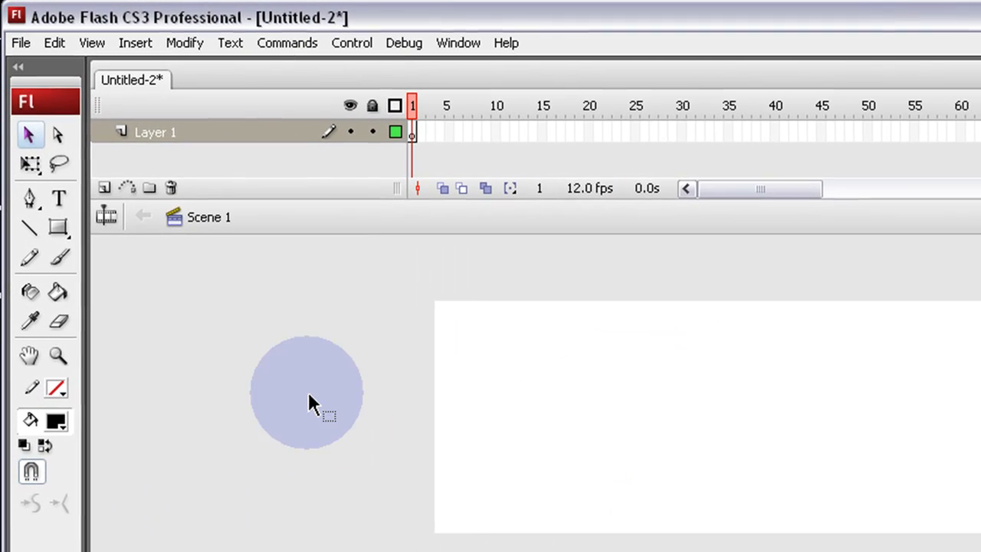
Draw a black square of about 104 by 104 px with the Rectangle Primitive tool and place it at about X 41, Y 50
{"action": "left_click", "coordinate": [59, 230]}
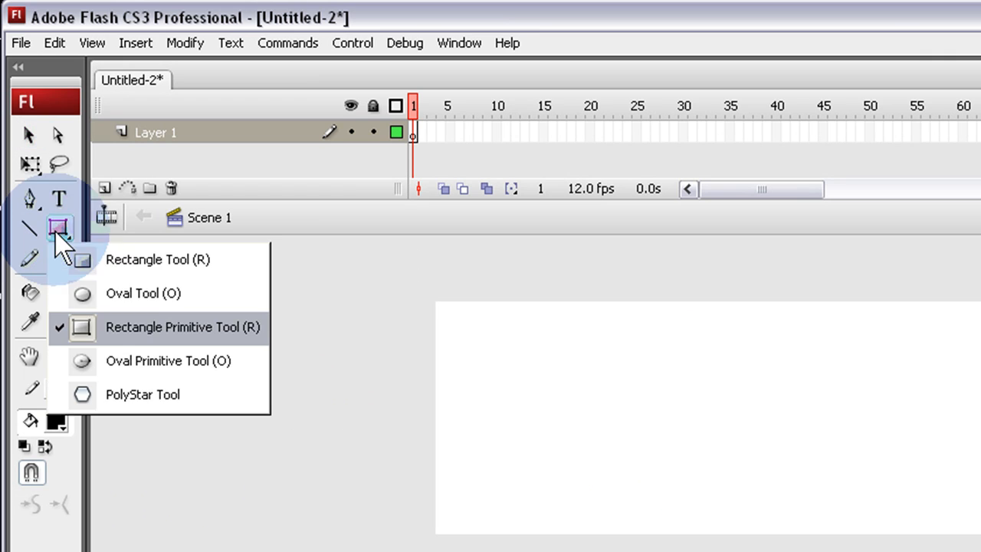
{"action": "left_click", "coordinate": [142, 330]}
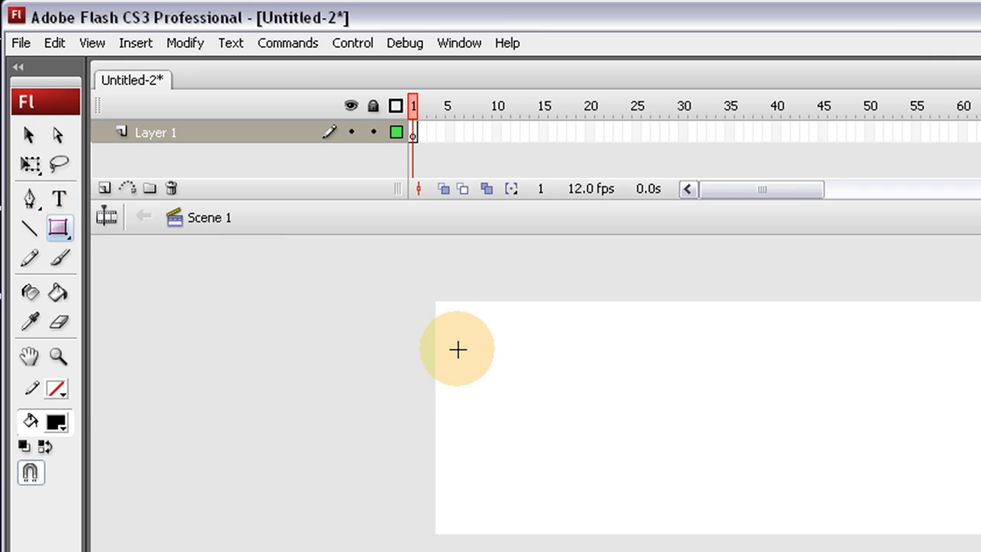
{"action": "left_click_drag", "start_coordinate": [469, 356], "coordinate": [583, 443]}
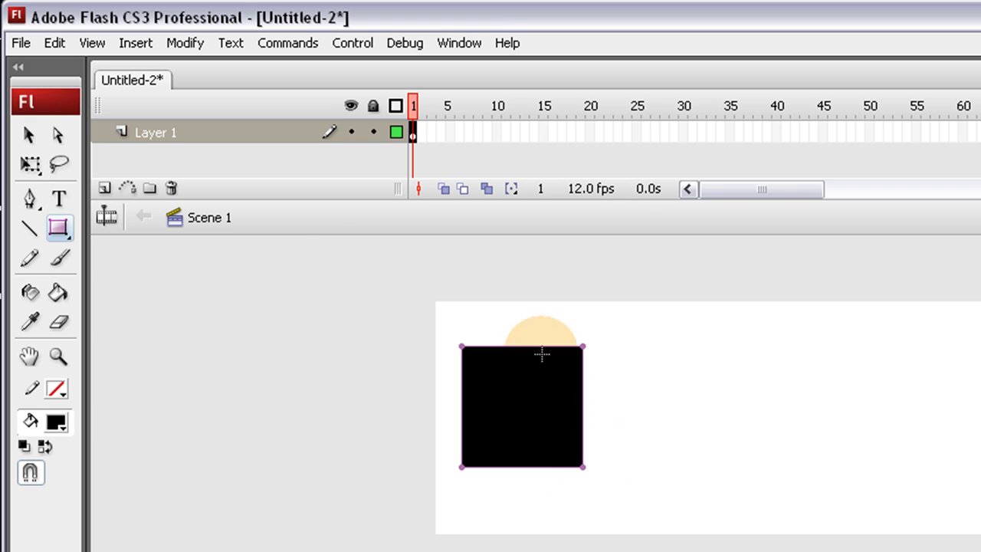
{"action": "left_click", "coordinate": [29, 135]}
{"action": "left_click", "coordinate": [291, 355]}
{"action": "left_click", "coordinate": [502, 416]}
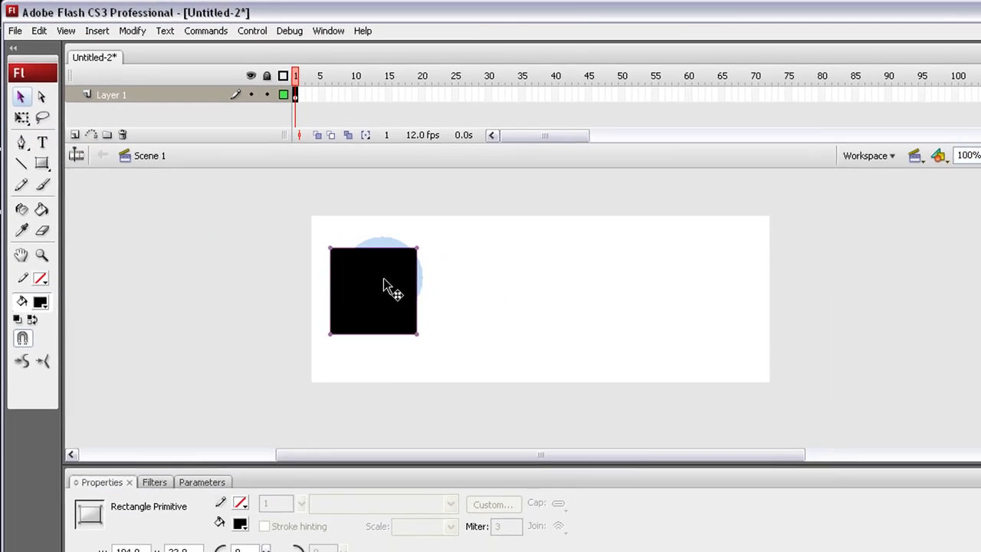
{"action": "left_click_drag", "start_coordinate": [485, 361], "coordinate": [506, 373]}
{"action": "left_click", "coordinate": [208, 244]}
{"action": "left_click", "coordinate": [355, 255]}
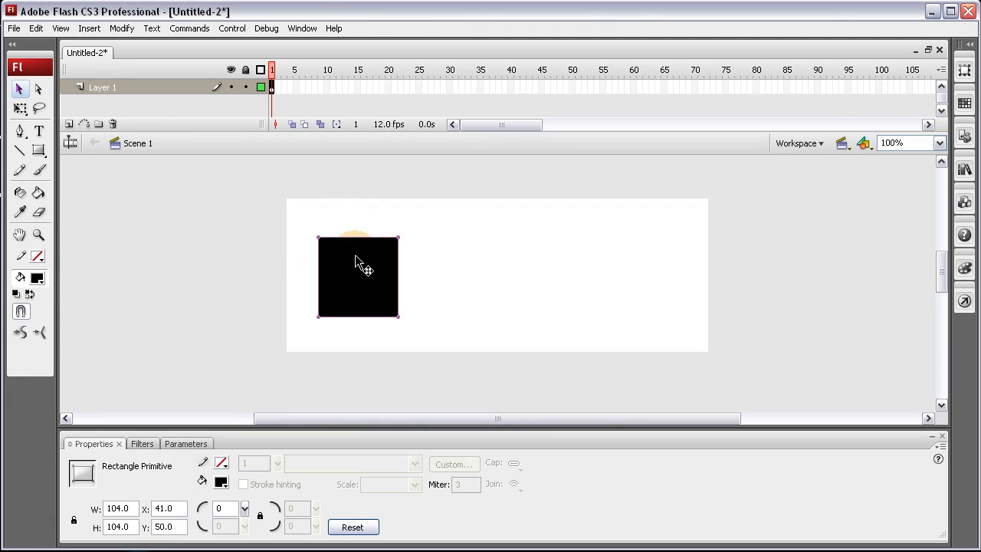
{"action": "left_click", "coordinate": [189, 206]}
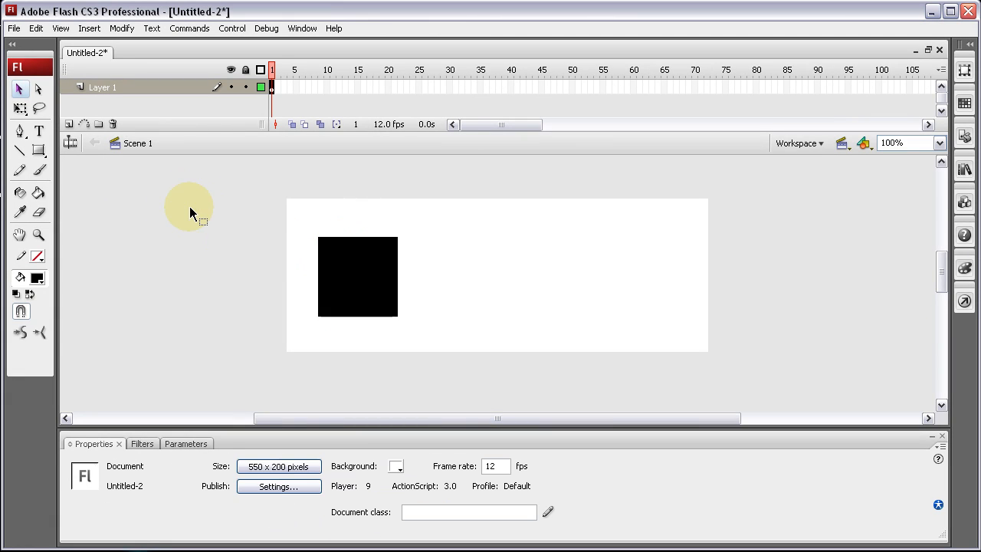
Round all corners of the black square with a corner radius of 18
{"action": "left_click", "coordinate": [389, 286]}
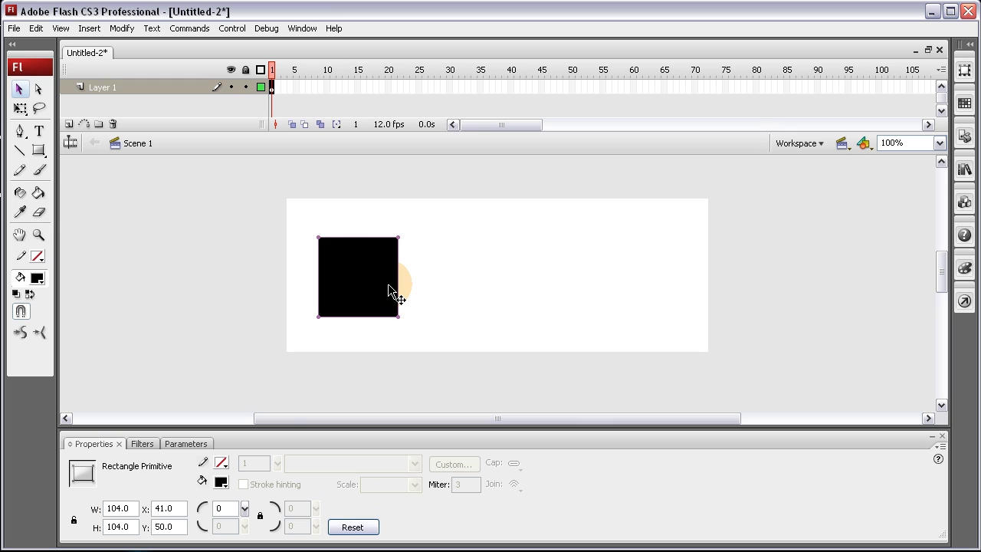
{"action": "left_click", "coordinate": [414, 277]}
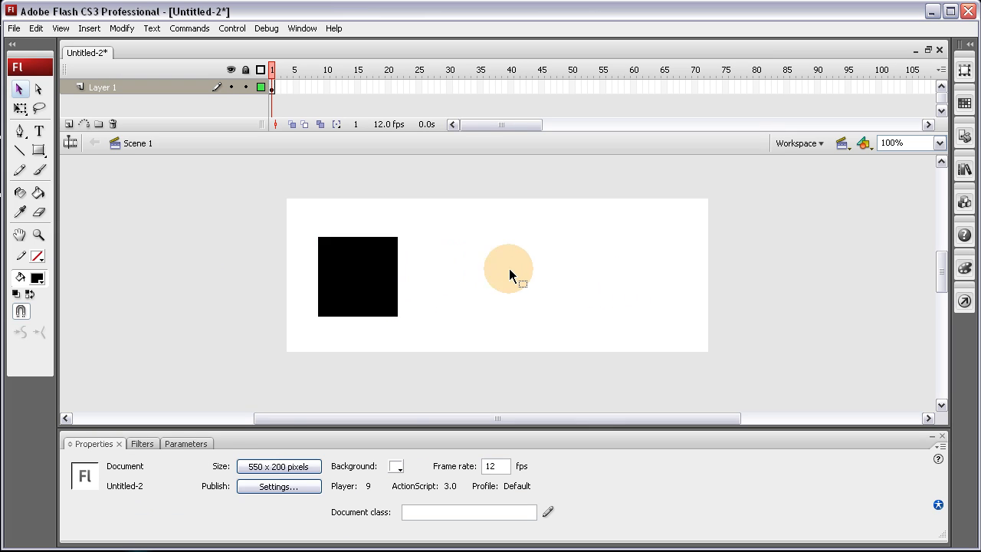
{"action": "left_click", "coordinate": [320, 270]}
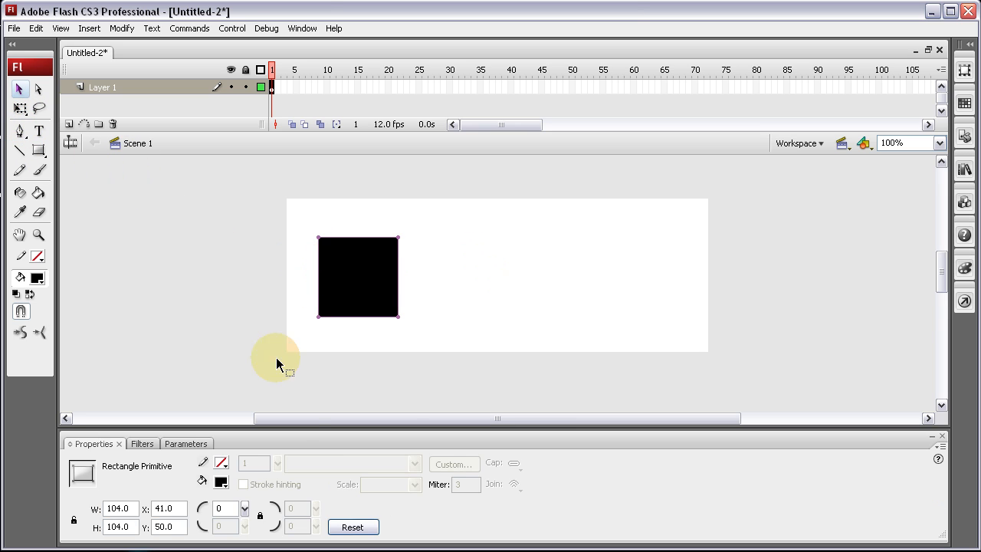
{"action": "left_click_drag", "start_coordinate": [246, 509], "coordinate": [241, 512]}
{"action": "left_click", "coordinate": [188, 320]}
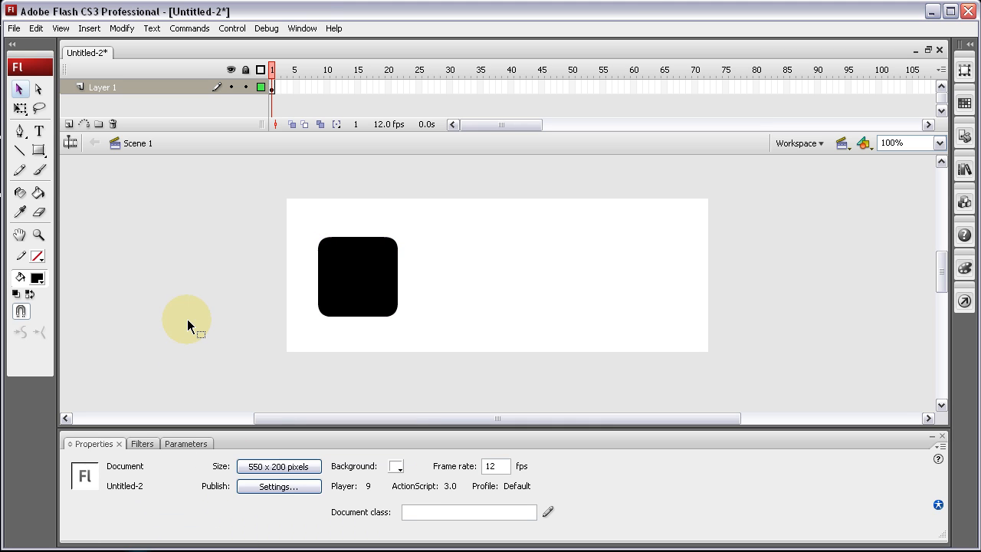
{"action": "left_click", "coordinate": [349, 282]}
{"action": "left_click", "coordinate": [221, 482]}
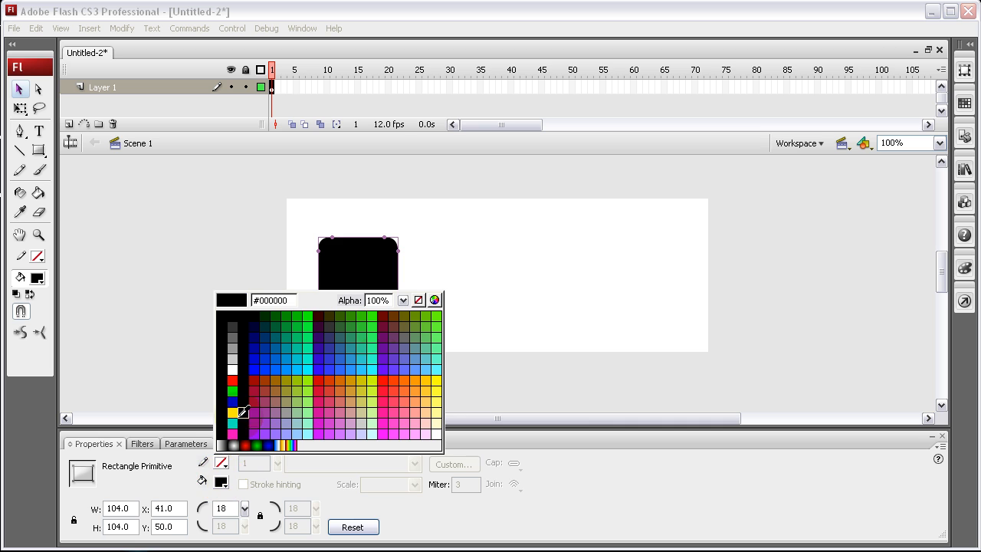
{"action": "left_click", "coordinate": [418, 300]}
{"action": "left_click", "coordinate": [184, 275]}
{"action": "left_click", "coordinate": [337, 282]}
{"action": "left_click", "coordinate": [208, 268]}
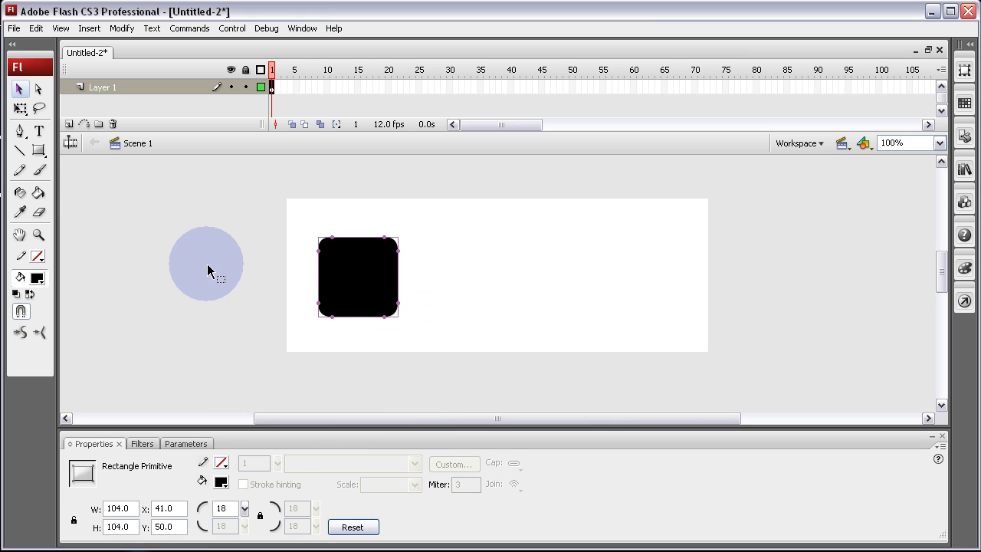
{"action": "left_click", "coordinate": [346, 278]}
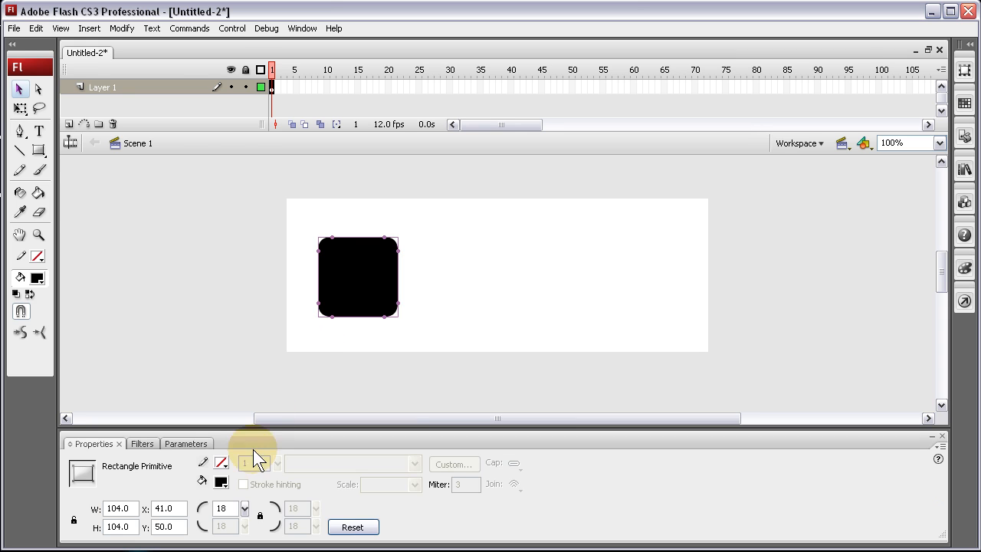
{"action": "left_click", "coordinate": [229, 343]}
{"action": "left_click", "coordinate": [353, 270]}
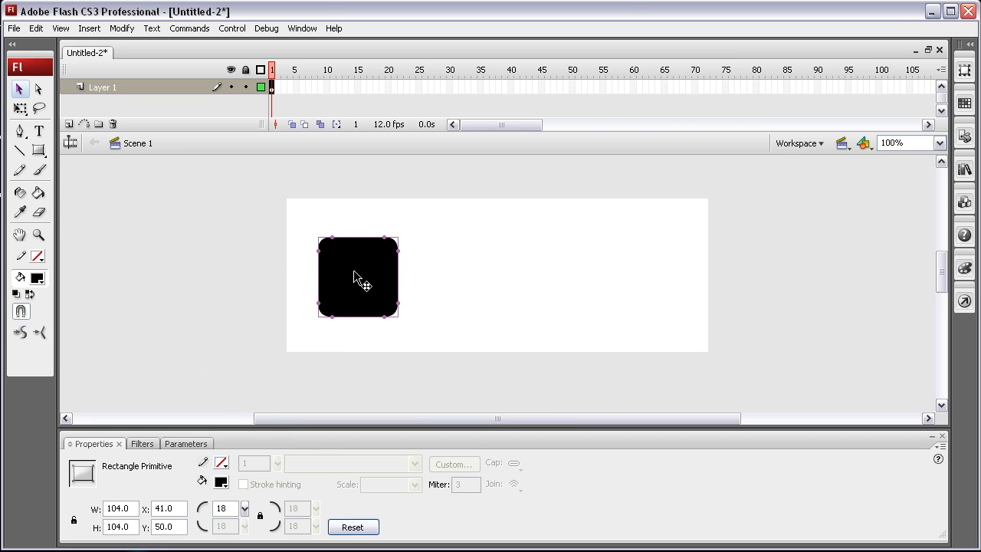
Fill the rounded square with the white-to-black linear gradient and rotate the gradient to run vertically, with black at the top
{"action": "left_click", "coordinate": [221, 482]}
{"action": "left_click", "coordinate": [209, 465]}
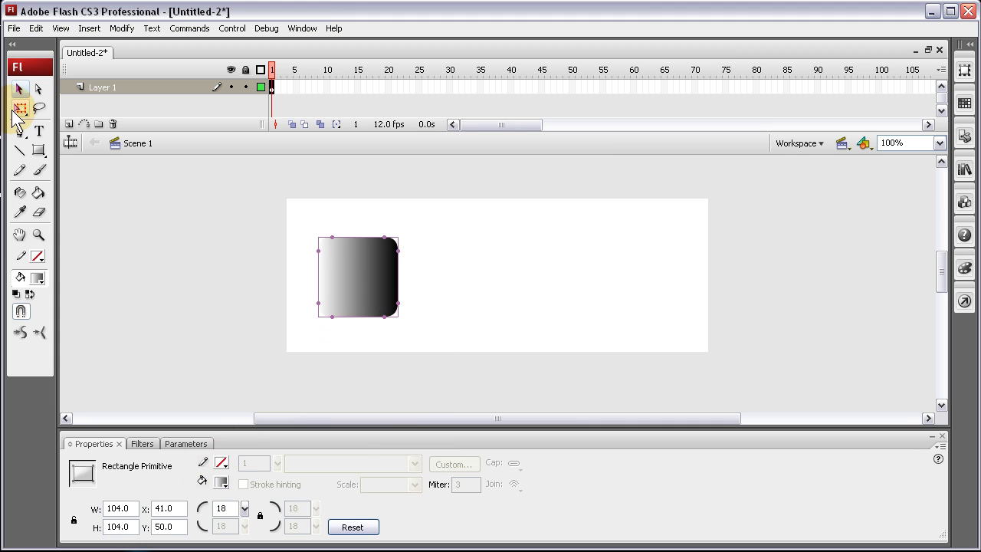
{"action": "left_click", "coordinate": [20, 108]}
{"action": "left_click", "coordinate": [80, 158]}
{"action": "left_click_drag", "start_coordinate": [390, 235], "coordinate": [324, 232]}
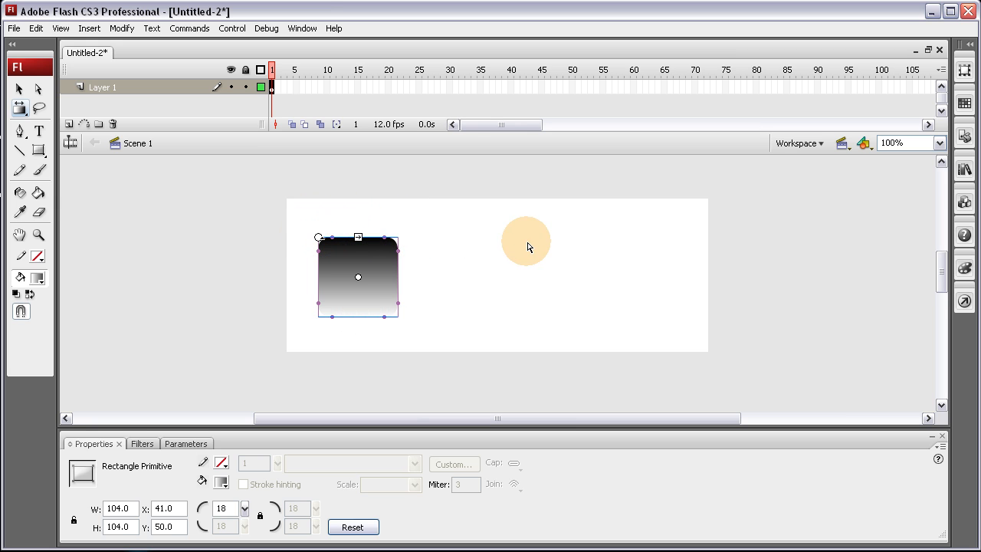
Change the black stop of the square's linear gradient to blue #0066CC
{"action": "left_click", "coordinate": [964, 268]}
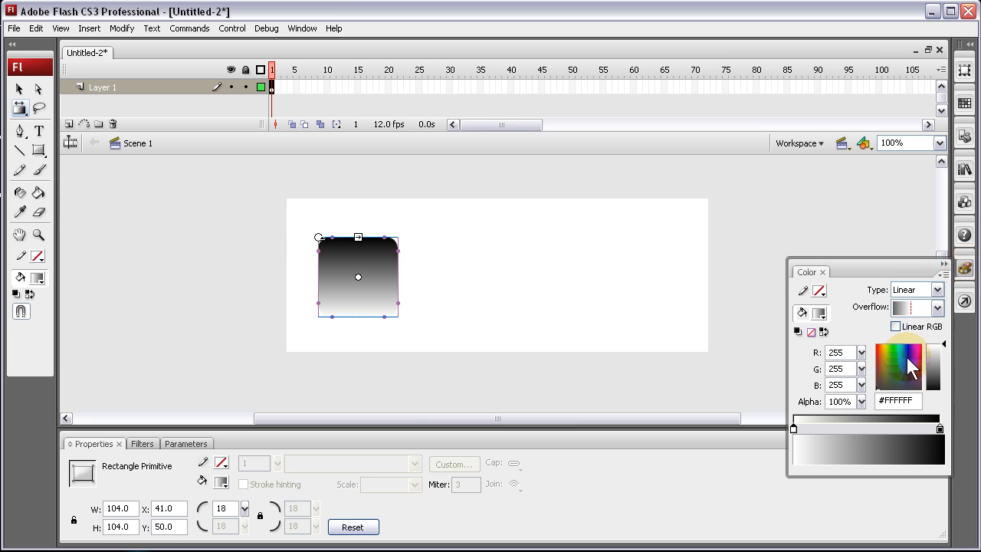
{"action": "left_click", "coordinate": [940, 428]}
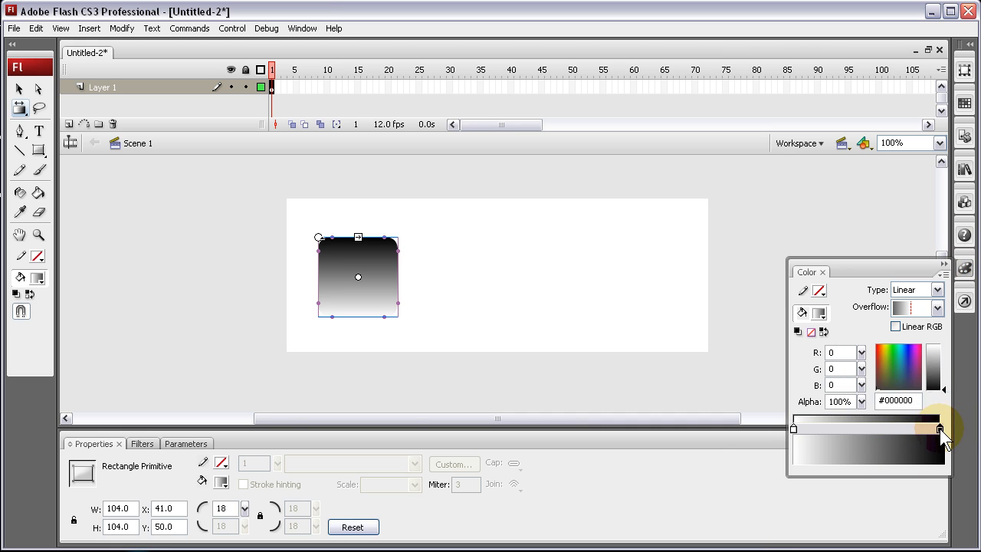
{"action": "left_click", "coordinate": [940, 429]}
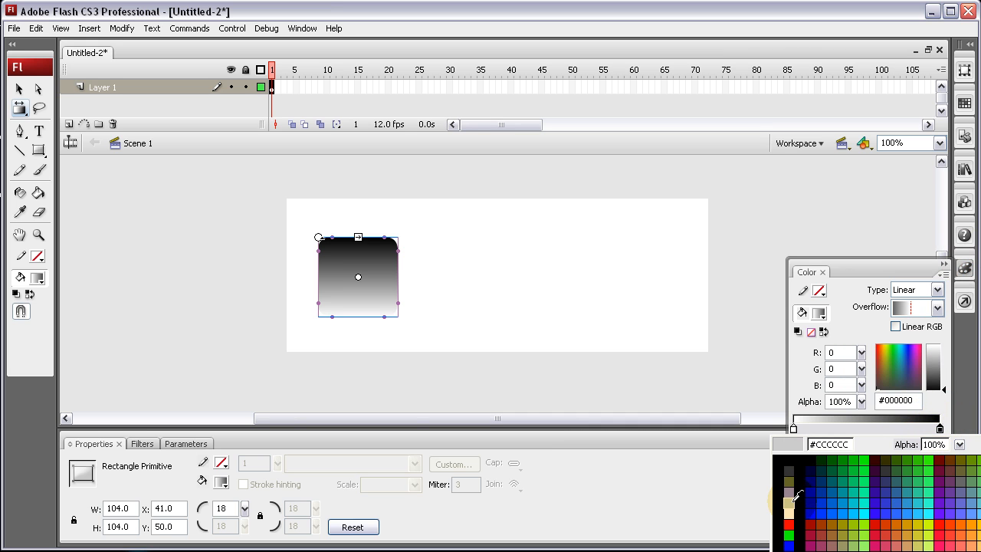
{"action": "left_click", "coordinate": [837, 502]}
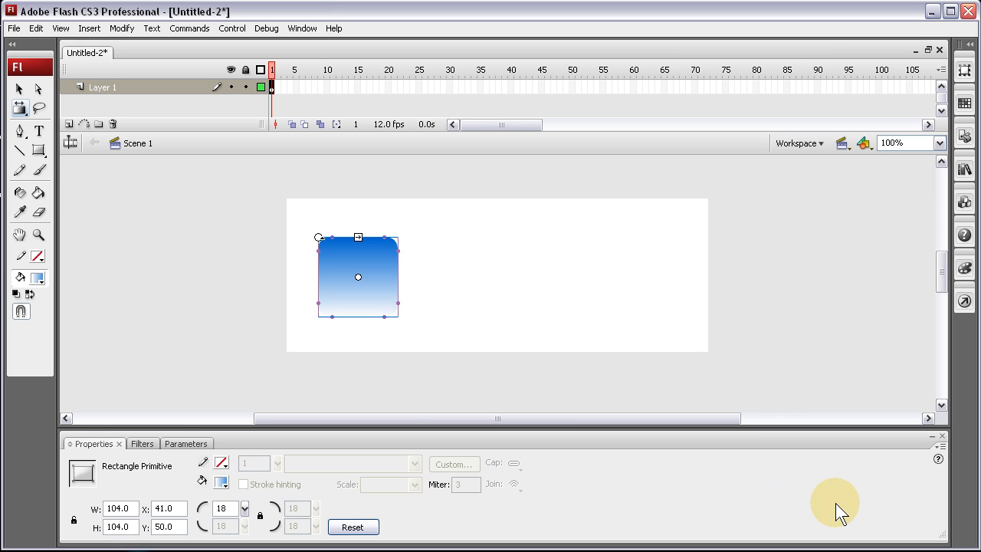
Lighten the blue gradient stop to red 157, green 206, blue 255
{"action": "left_click", "coordinate": [965, 268]}
{"action": "left_click", "coordinate": [964, 278]}
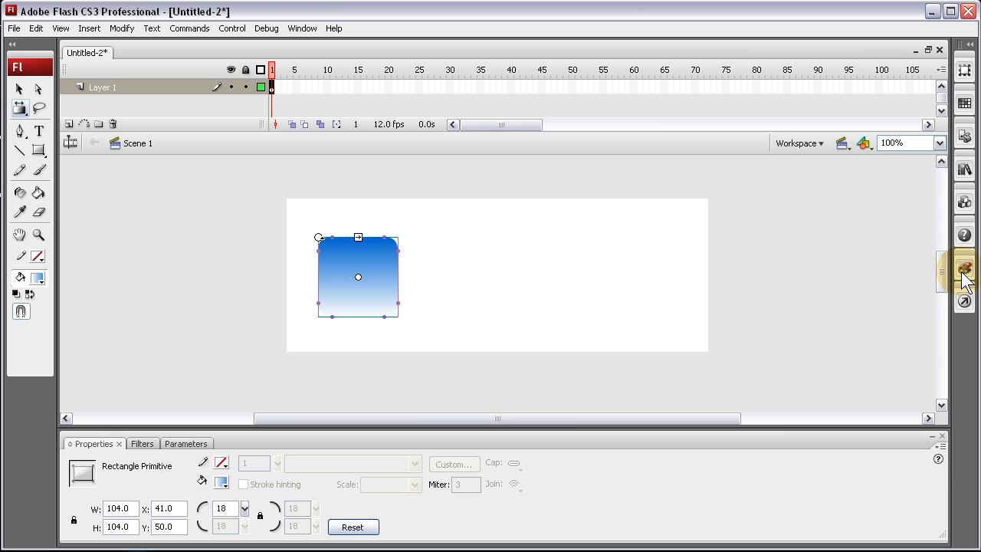
{"action": "left_click", "coordinate": [963, 273]}
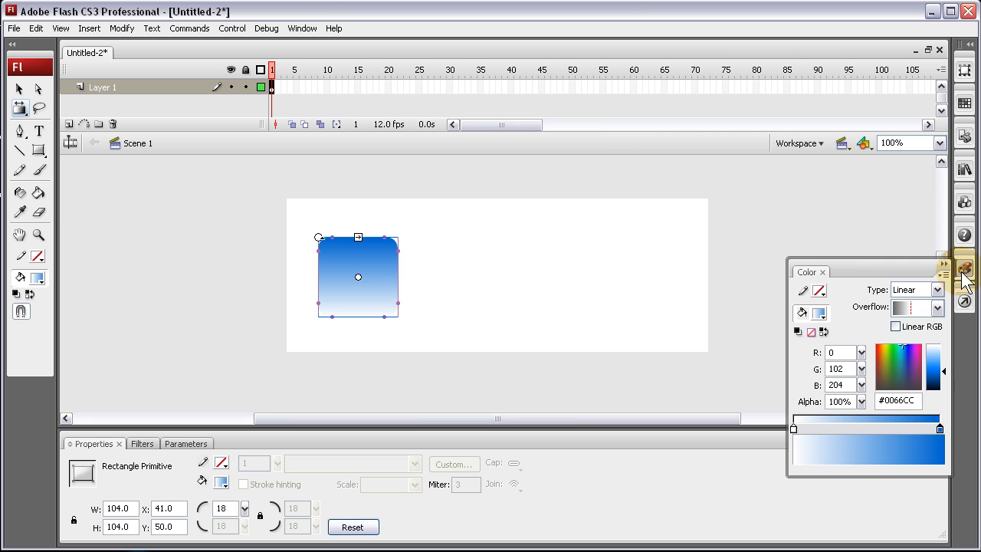
{"action": "left_click", "coordinate": [940, 428]}
{"action": "left_click", "coordinate": [963, 444]}
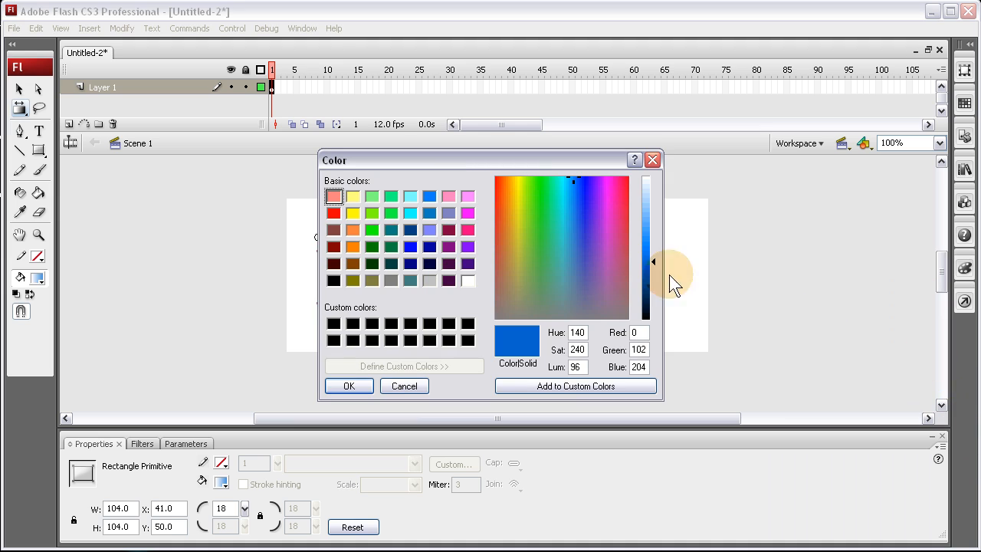
{"action": "left_click_drag", "start_coordinate": [654, 264], "coordinate": [652, 204]}
{"action": "left_click", "coordinate": [372, 385]}
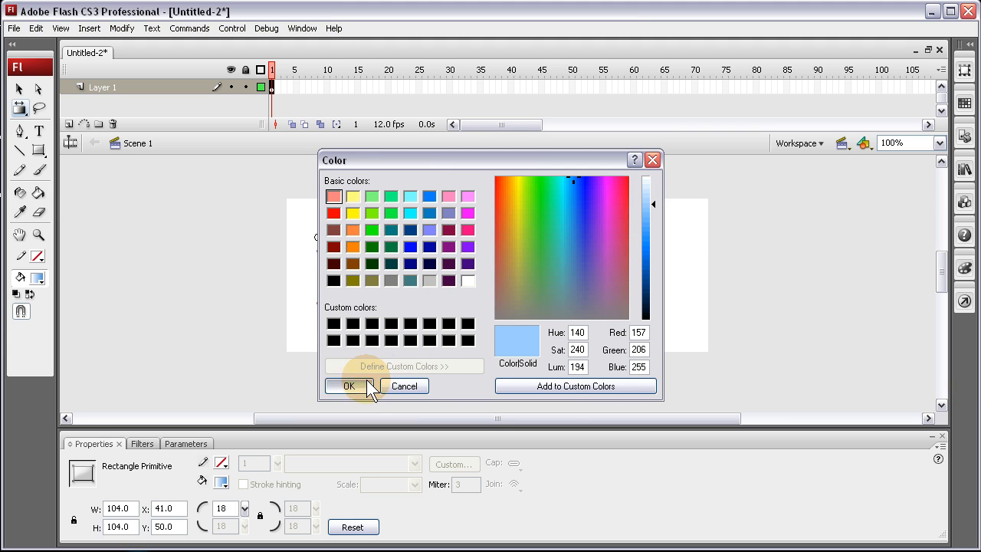
Reverse the gradient stops, placing light blue about a third of the way along and white at the far end
{"action": "left_click", "coordinate": [964, 268]}
{"action": "mouse_move", "coordinate": [938, 429]}
{"action": "left_mouse_down"}
{"action": "mouse_move", "coordinate": [805, 428]}
{"action": "mouse_move", "coordinate": [939, 429]}
{"action": "left_mouse_up"}
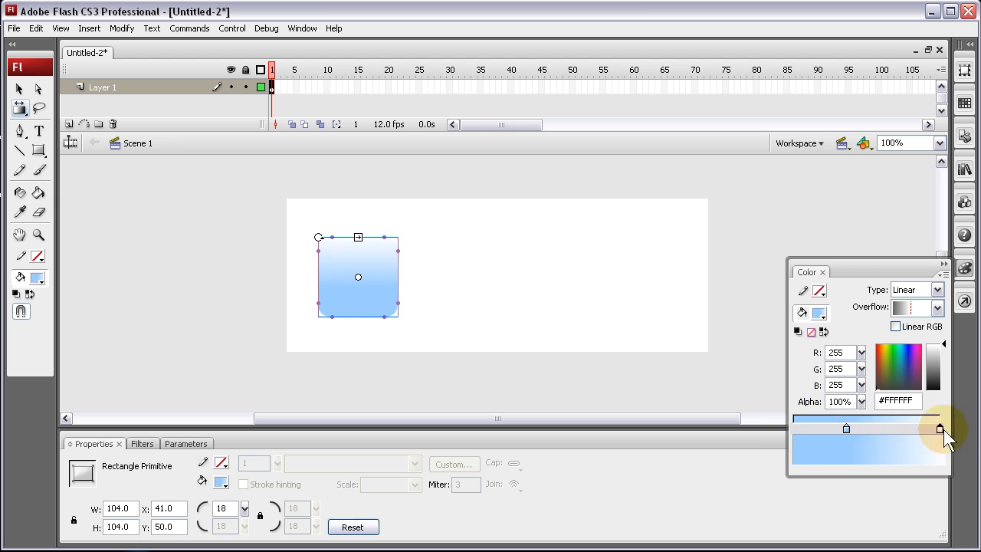
Move the light blue gradient stop to the start of the gradient so the square's fill blends across its full height
{"action": "left_click", "coordinate": [845, 429]}
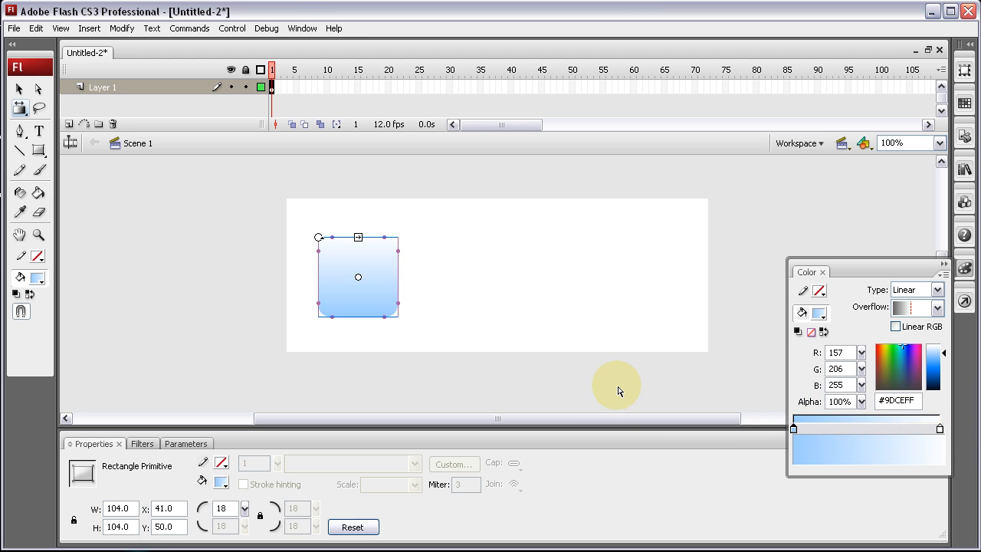
{"action": "left_click", "coordinate": [580, 378]}
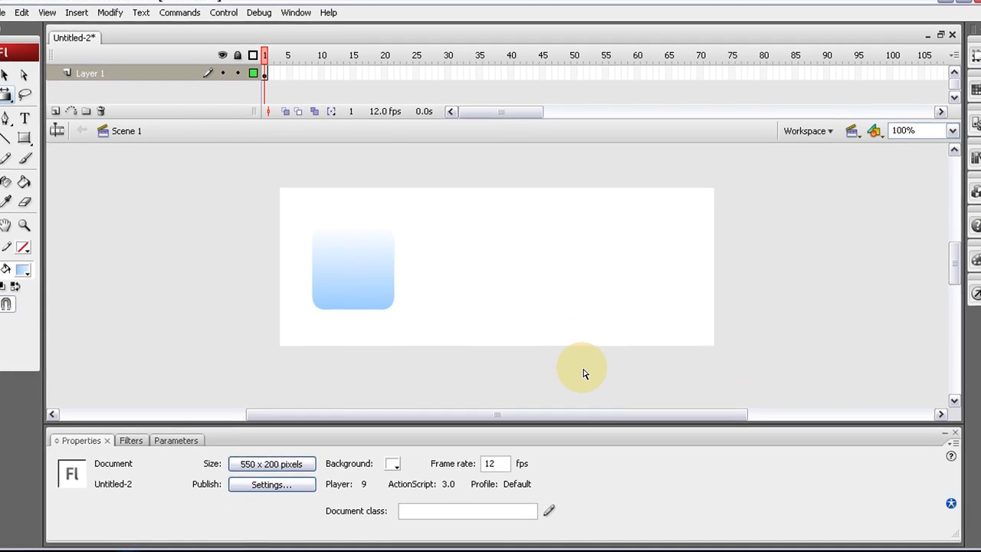
{"action": "left_click", "coordinate": [385, 282]}
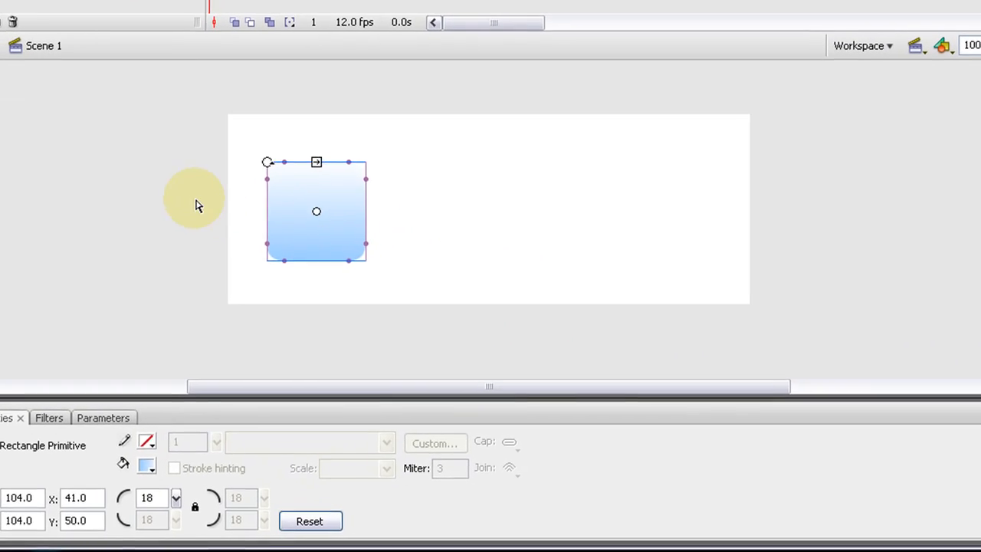
{"action": "left_click", "coordinate": [261, 265]}
Convert the rounded square to a movie clip symbol named btn
{"action": "left_click", "coordinate": [268, 161]}
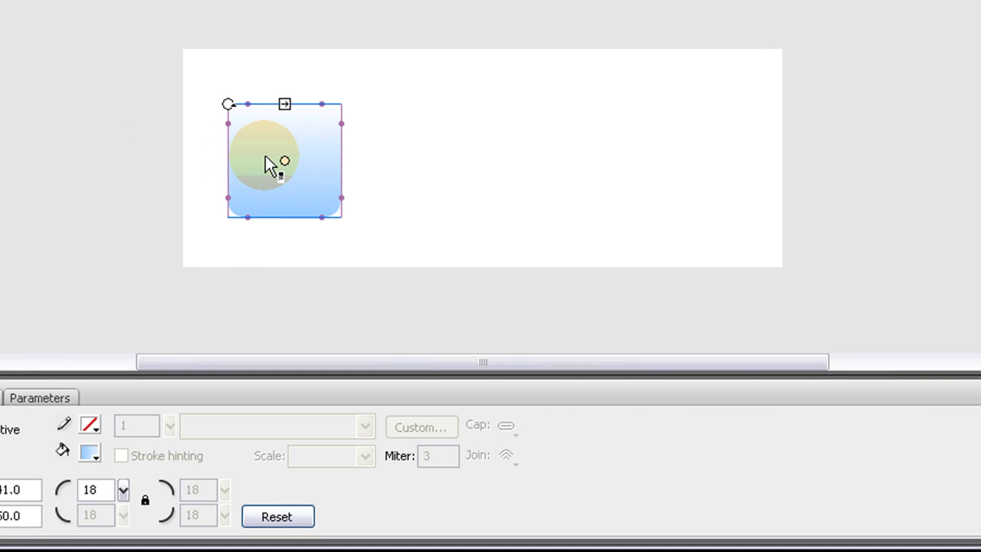
{"action": "right_click", "coordinate": [301, 154]}
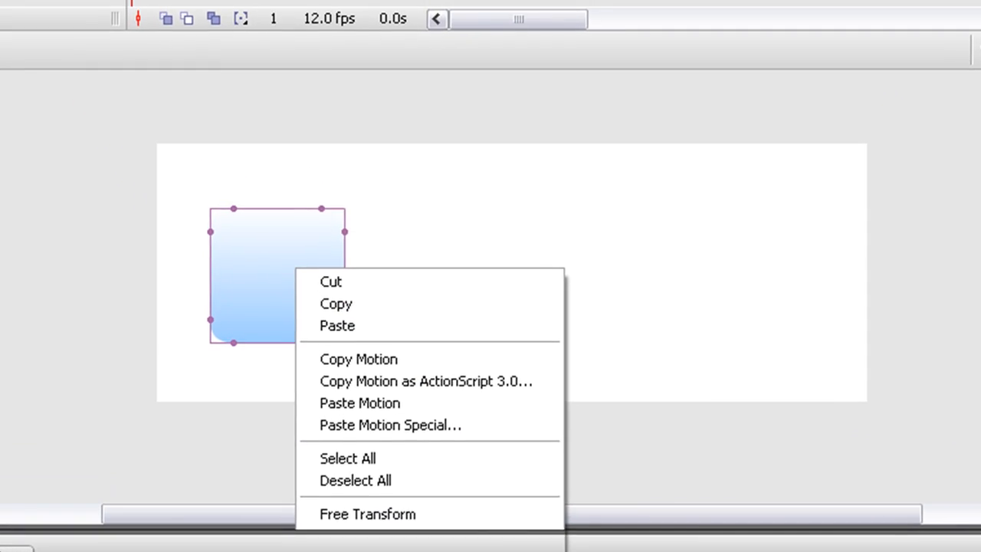
{"action": "left_click", "coordinate": [368, 548]}
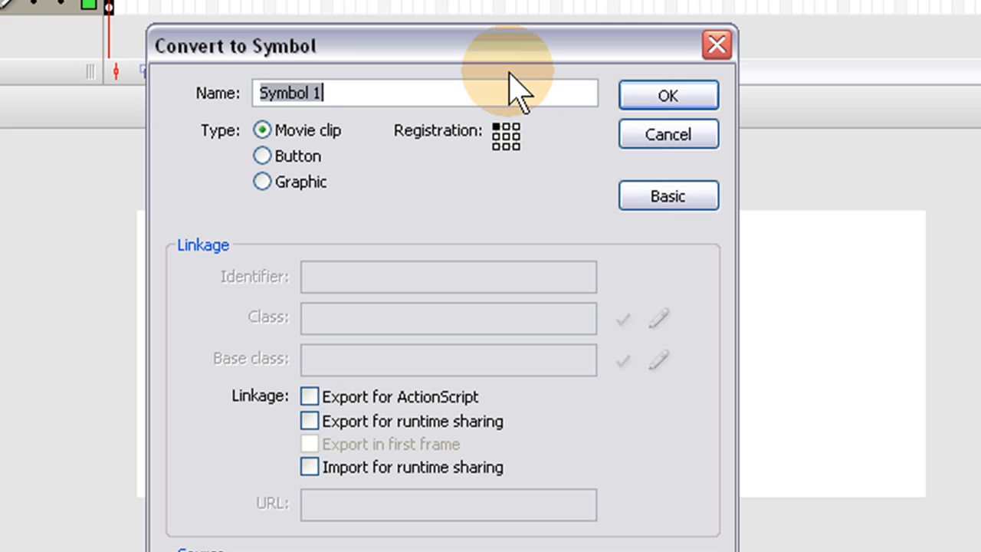
{"action": "type", "text": "btn"}
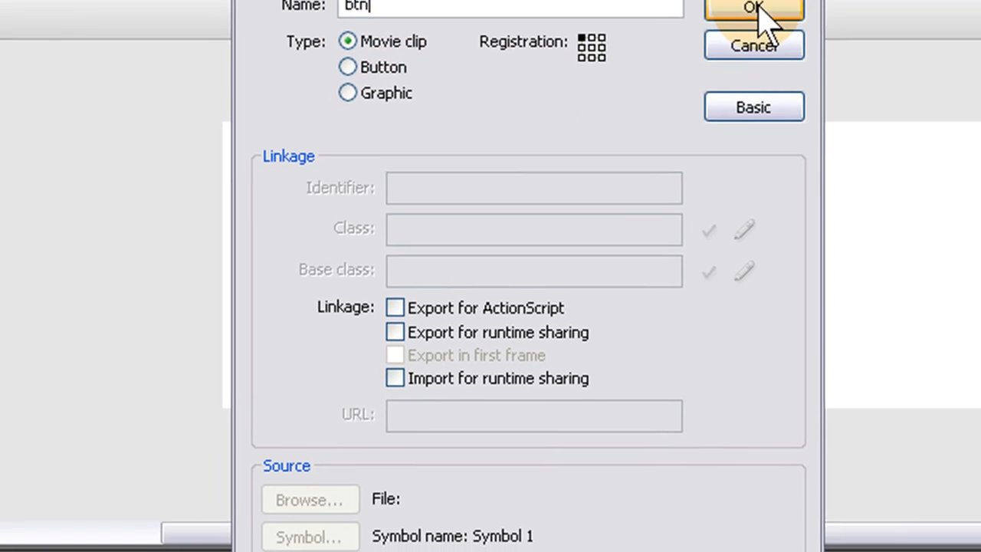
{"action": "left_click", "coordinate": [668, 95]}
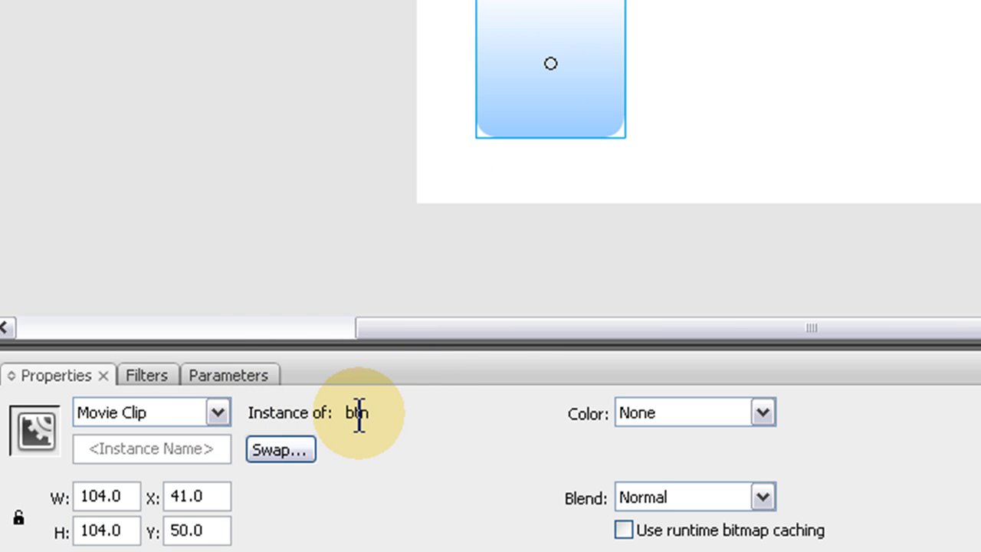
Give the square's movie clip instance the name btn1, keeping Movie Clip as its type
{"action": "left_click", "coordinate": [219, 418]}
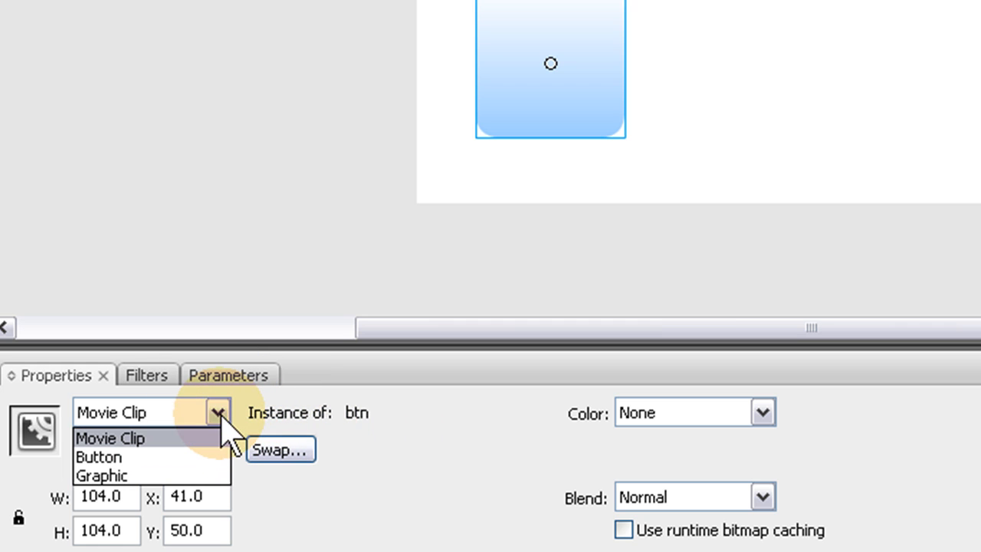
{"action": "left_click", "coordinate": [219, 418]}
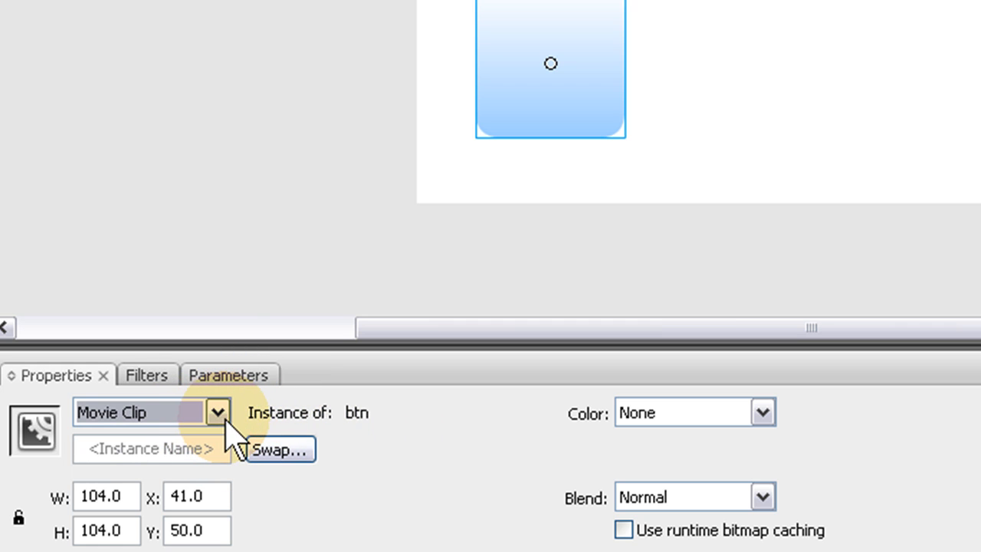
{"action": "left_click", "coordinate": [169, 453]}
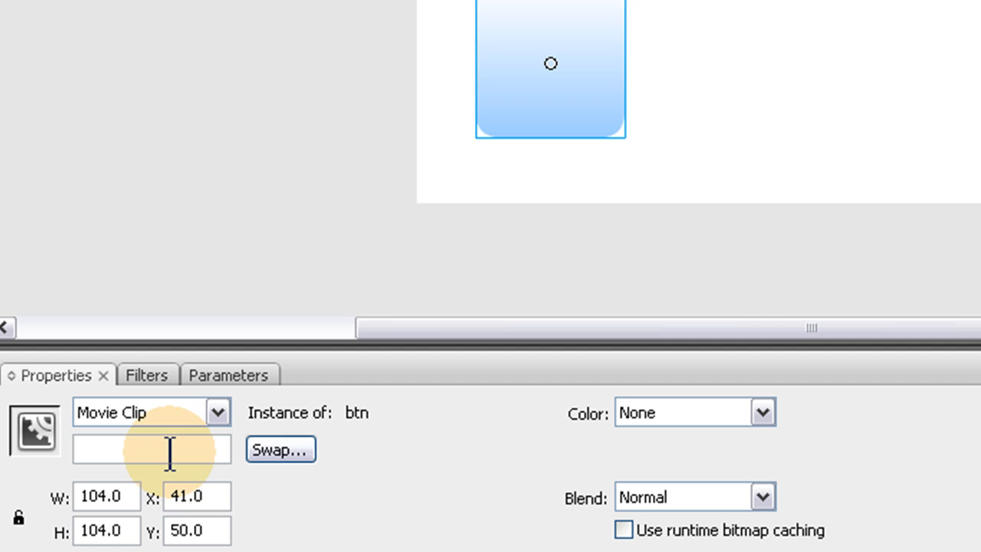
{"action": "type", "text": "btn1"}
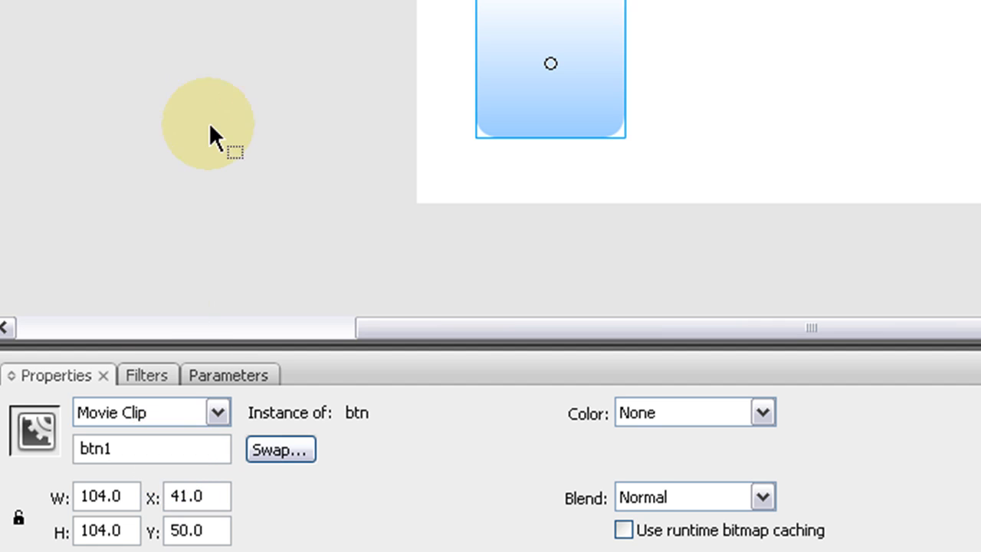
{"action": "left_click", "coordinate": [401, 82]}
{"action": "left_click", "coordinate": [493, 73]}
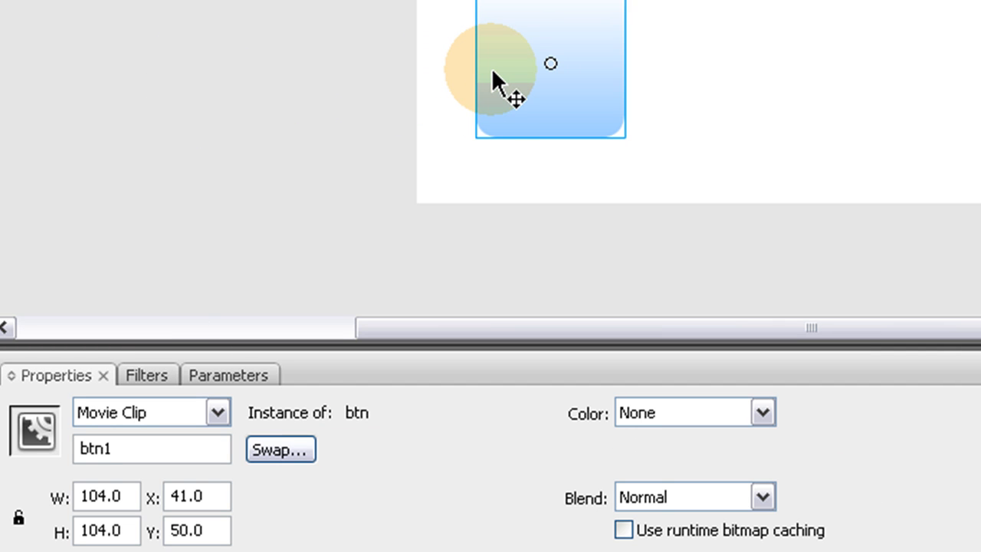
Add a Bevel filter to the btn1 instance and change its shadow color to dark grey
{"action": "left_click", "coordinate": [156, 376]}
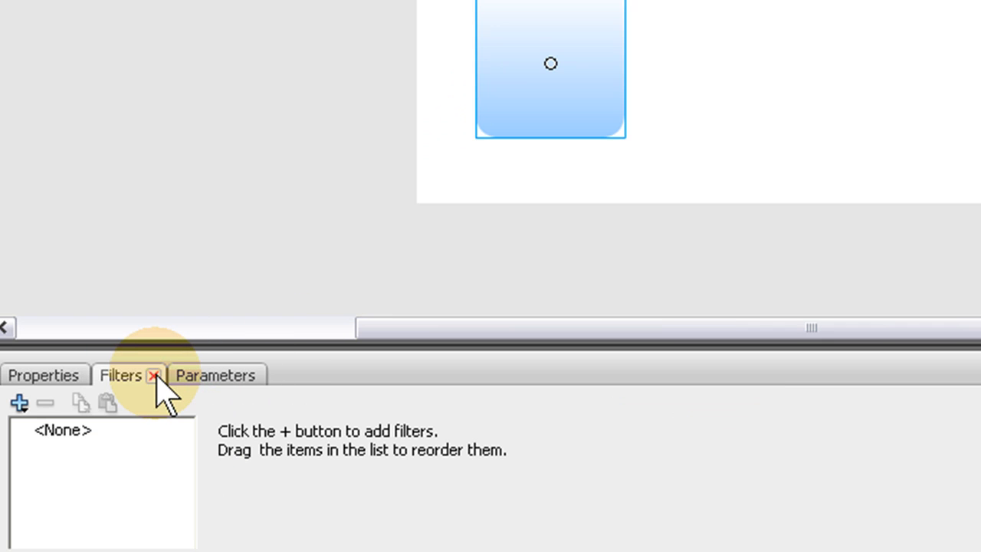
{"action": "left_click", "coordinate": [18, 402]}
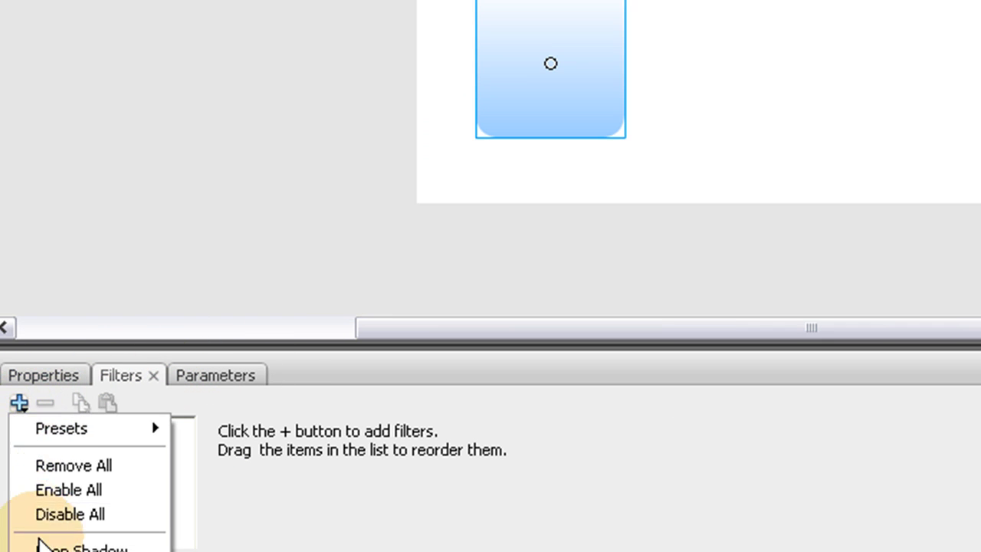
{"action": "left_click", "coordinate": [56, 551]}
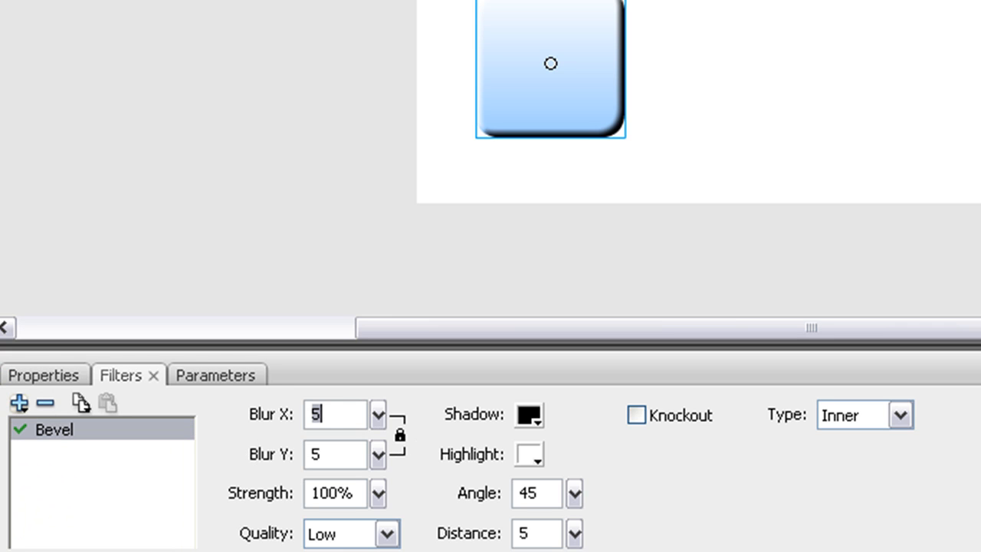
{"action": "left_click", "coordinate": [377, 416]}
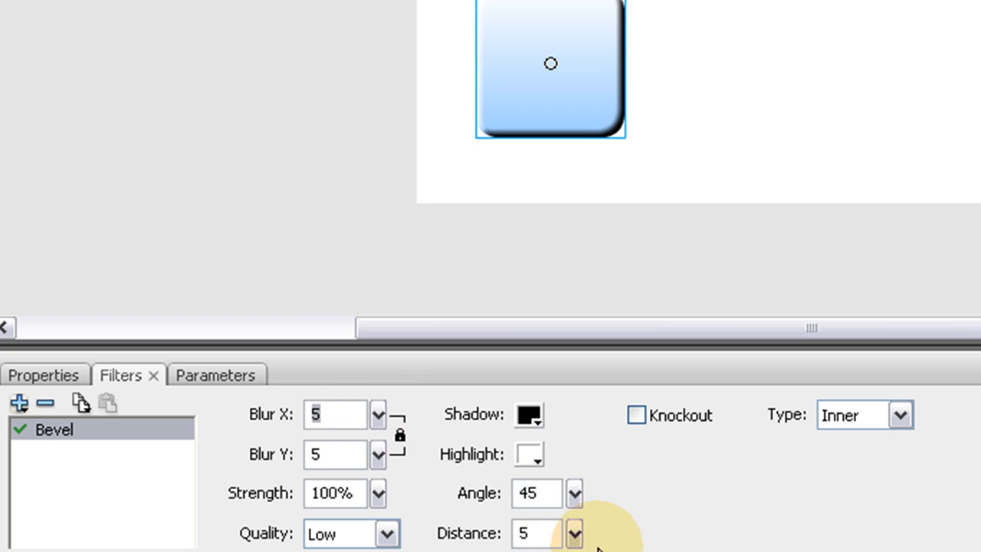
{"action": "left_click", "coordinate": [529, 415]}
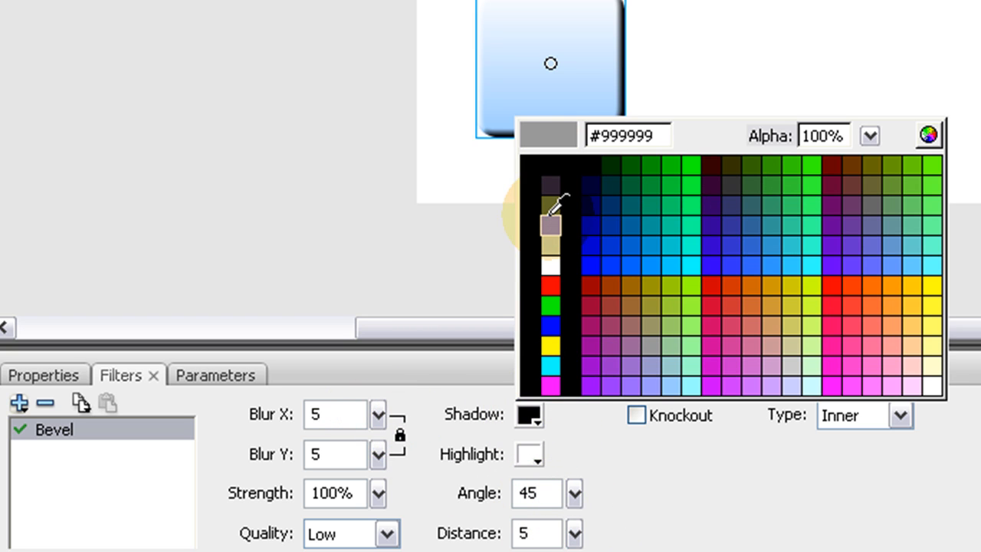
{"action": "left_click", "coordinate": [552, 201]}
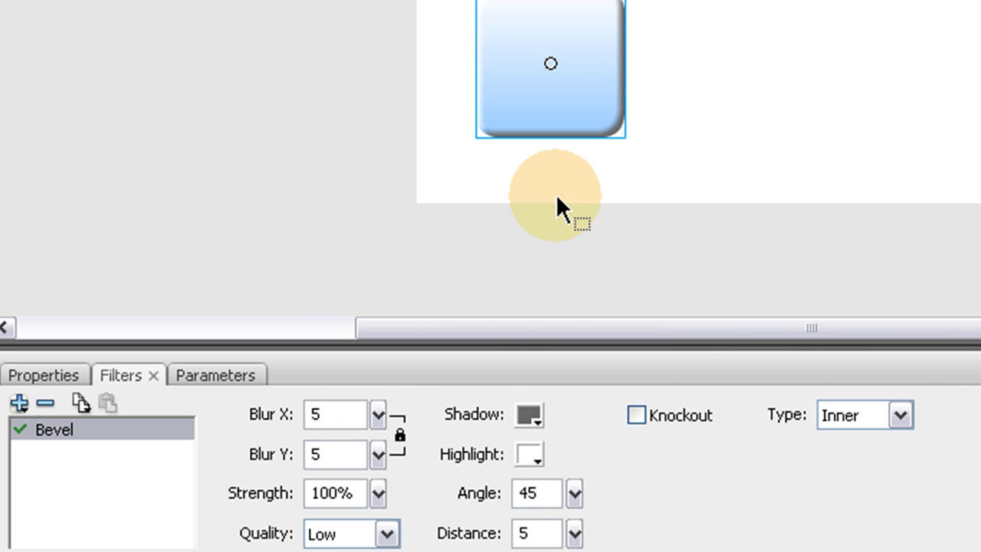
{"action": "left_click", "coordinate": [678, 155]}
{"action": "left_click", "coordinate": [621, 121]}
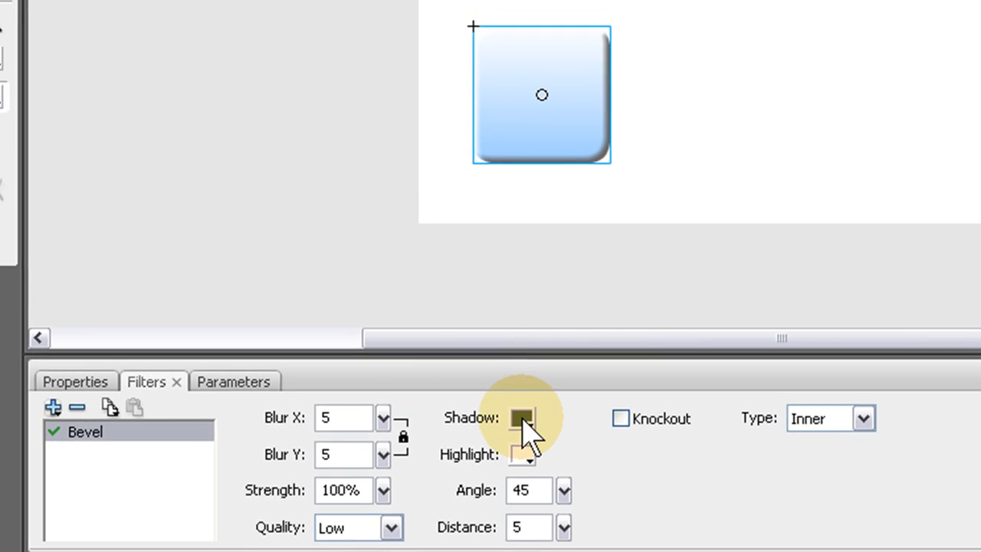
Set the bevel's angle to 90 so the shadow falls along the square's bottom edge
{"action": "left_click", "coordinate": [525, 456]}
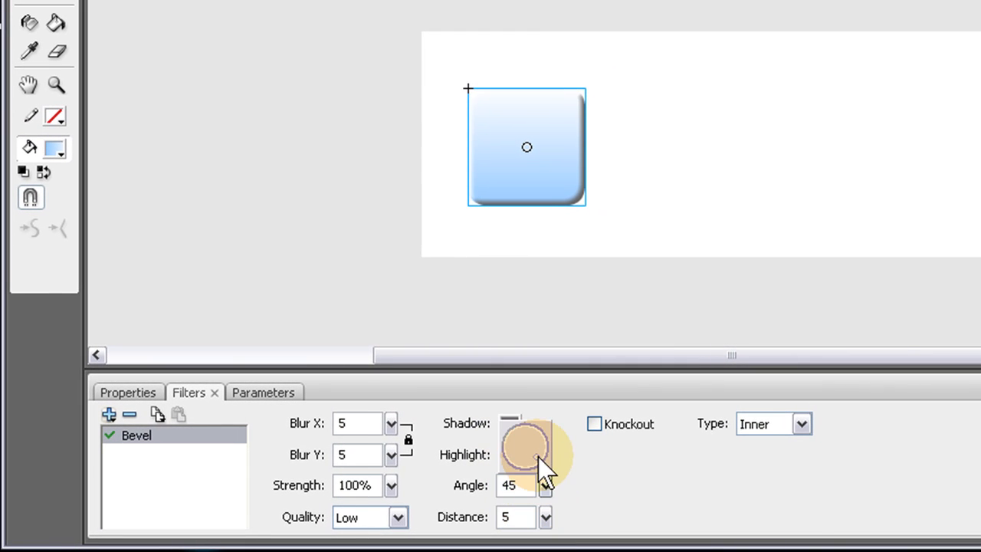
{"action": "left_click_drag", "start_coordinate": [538, 457], "coordinate": [526, 487]}
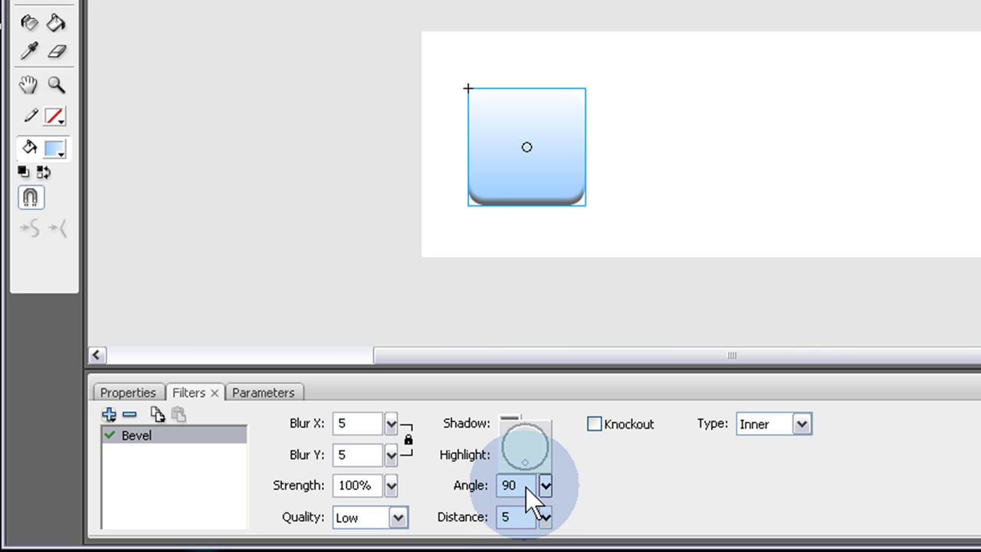
{"action": "left_click", "coordinate": [618, 209]}
{"action": "left_click", "coordinate": [548, 165]}
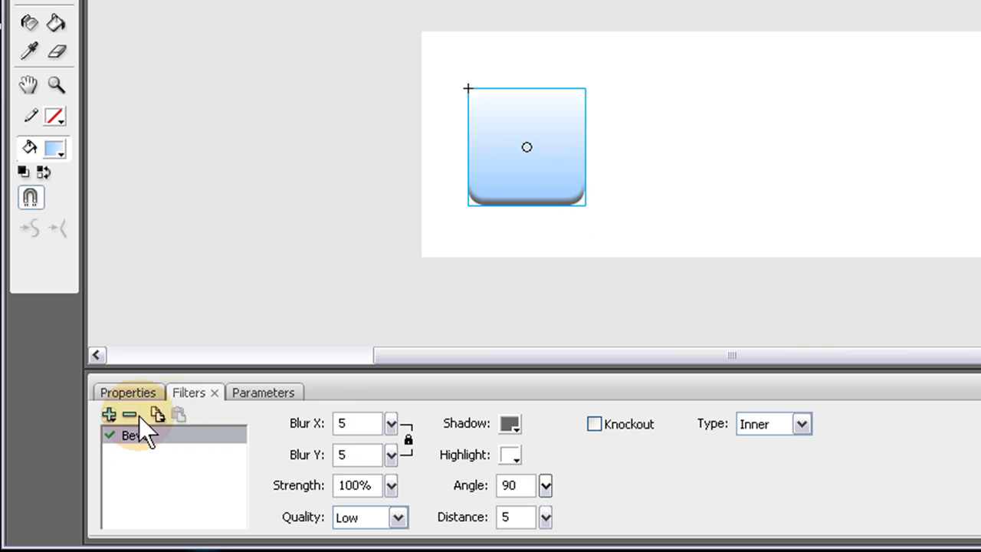
Add a Glow filter to the square, make it an inner glow and set its color to black
{"action": "left_click", "coordinate": [109, 414]}
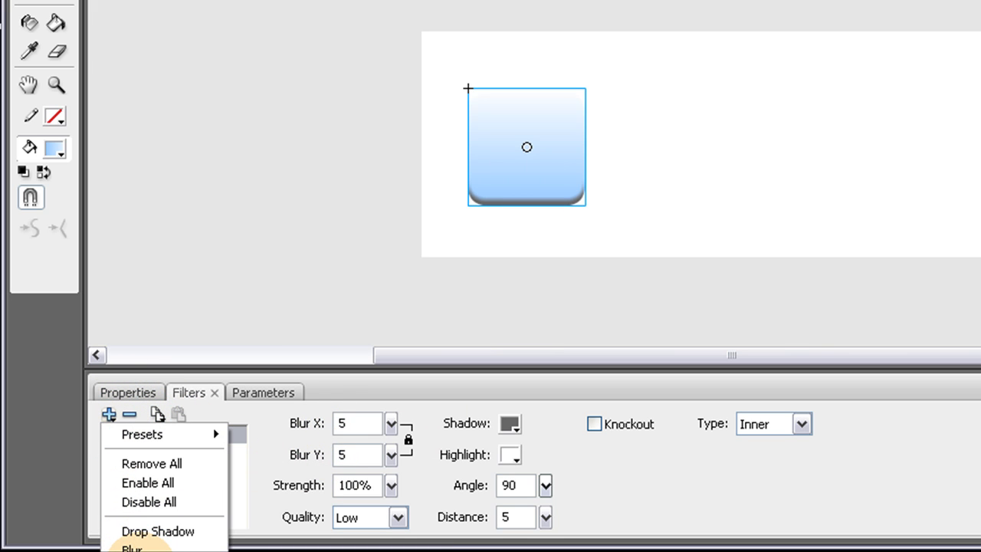
{"action": "left_click", "coordinate": [135, 549]}
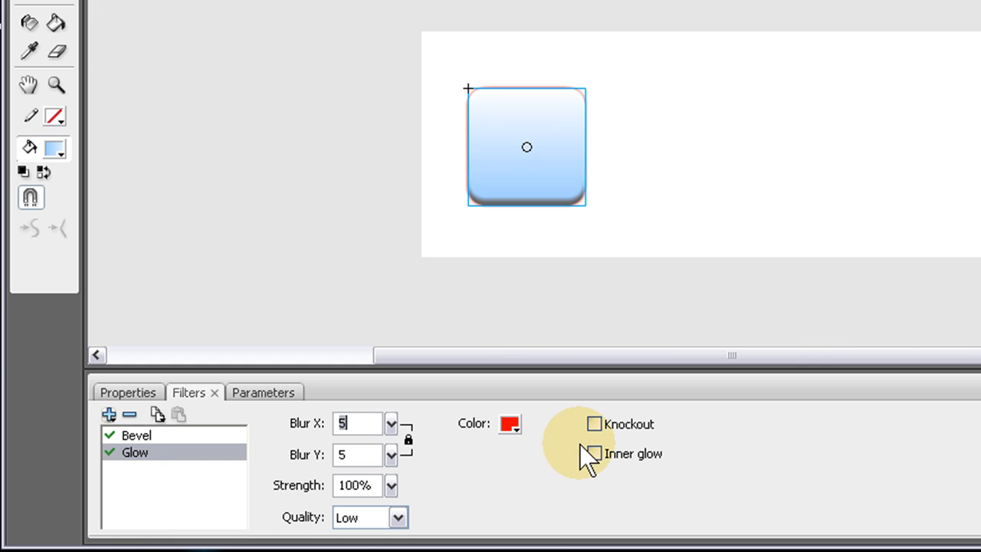
{"action": "left_click", "coordinate": [599, 454]}
{"action": "left_click", "coordinate": [512, 423]}
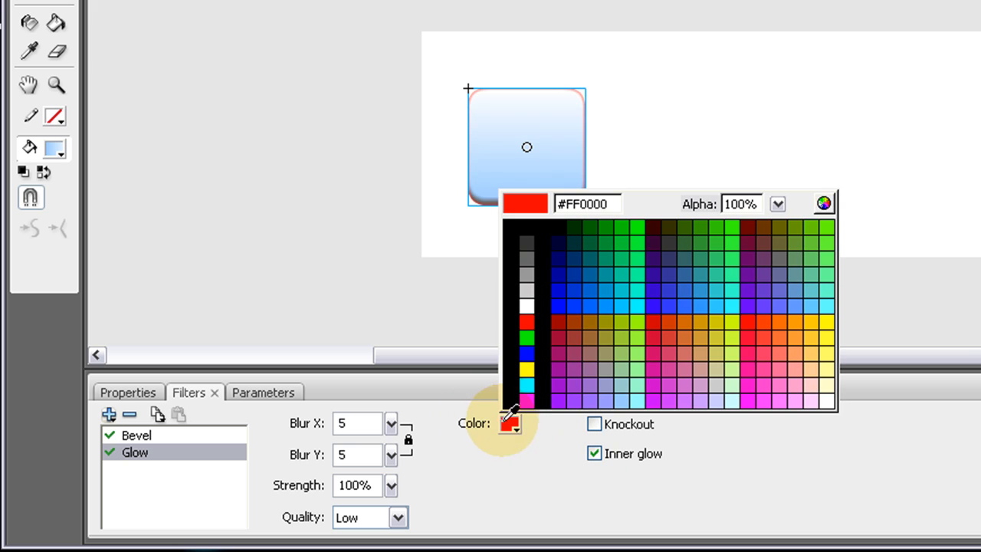
{"action": "left_click", "coordinate": [513, 333]}
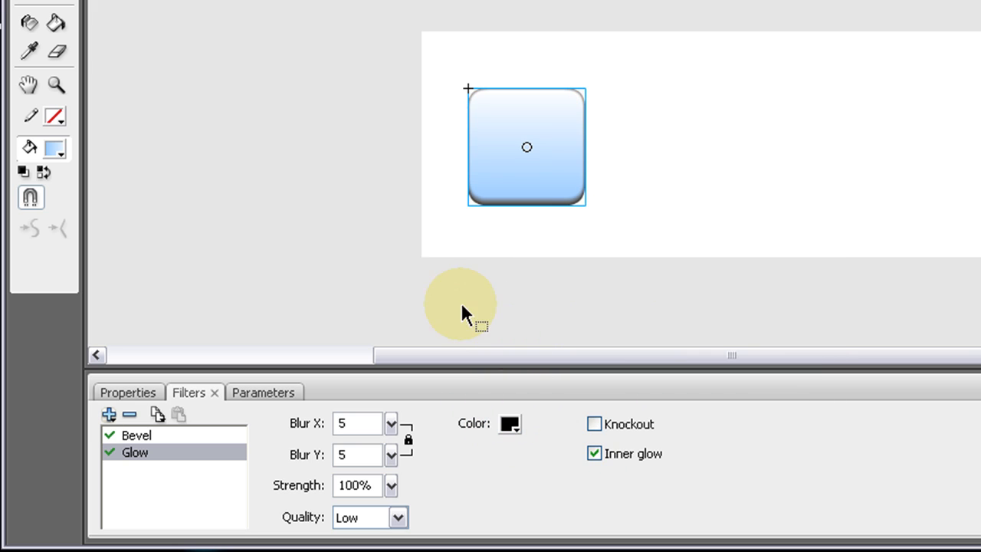
{"action": "left_click", "coordinate": [353, 218]}
{"action": "left_click", "coordinate": [498, 130]}
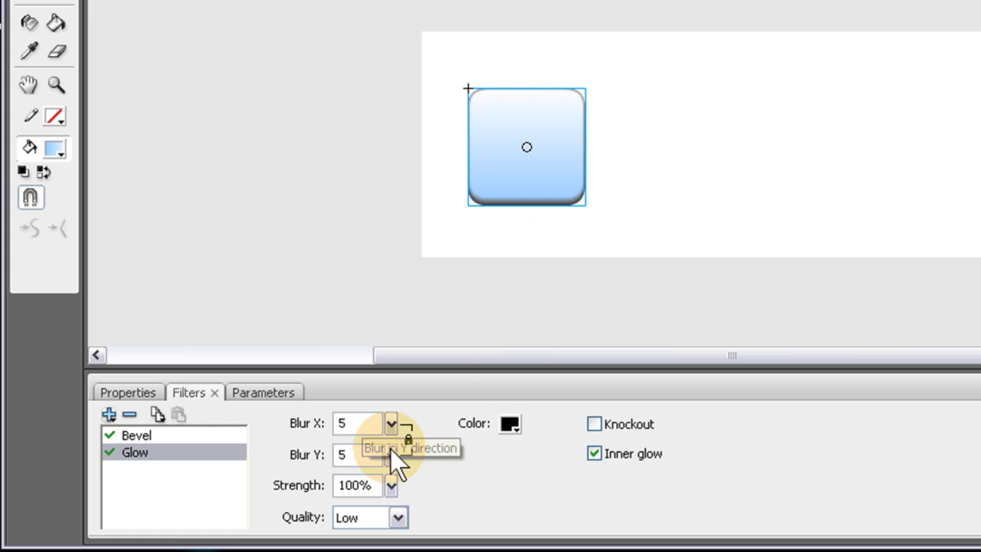
Reduce the glow's X and Y blur to 2 and its strength to 84%
{"action": "left_click", "coordinate": [390, 451]}
{"action": "left_click_drag", "start_coordinate": [389, 450], "coordinate": [390, 490]}
{"action": "left_click", "coordinate": [338, 236]}
{"action": "left_click", "coordinate": [521, 136]}
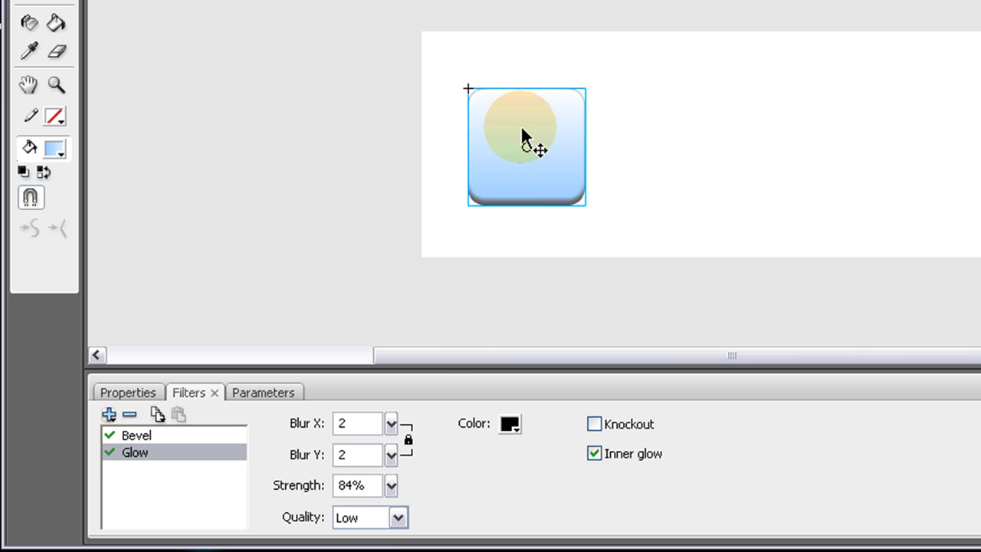
Set the glow's X and Y blur to 4 and check the square's outline while it is deselected
{"action": "left_click_drag", "start_coordinate": [391, 456], "coordinate": [390, 454]}
{"action": "left_click", "coordinate": [328, 234]}
{"action": "left_click", "coordinate": [503, 170]}
{"action": "left_click", "coordinate": [380, 178]}
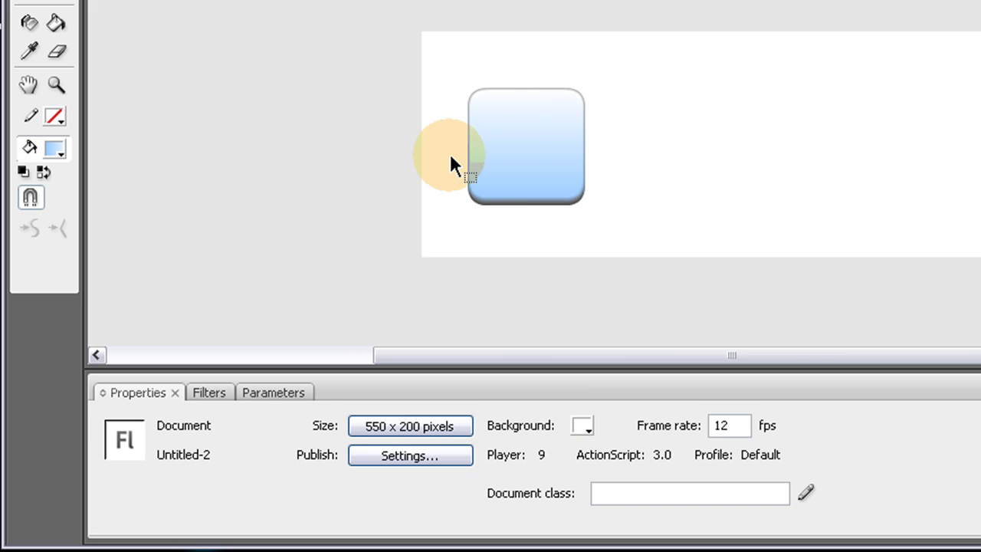
{"action": "left_click", "coordinate": [488, 161]}
{"action": "left_click", "coordinate": [350, 143]}
{"action": "left_click", "coordinate": [493, 148]}
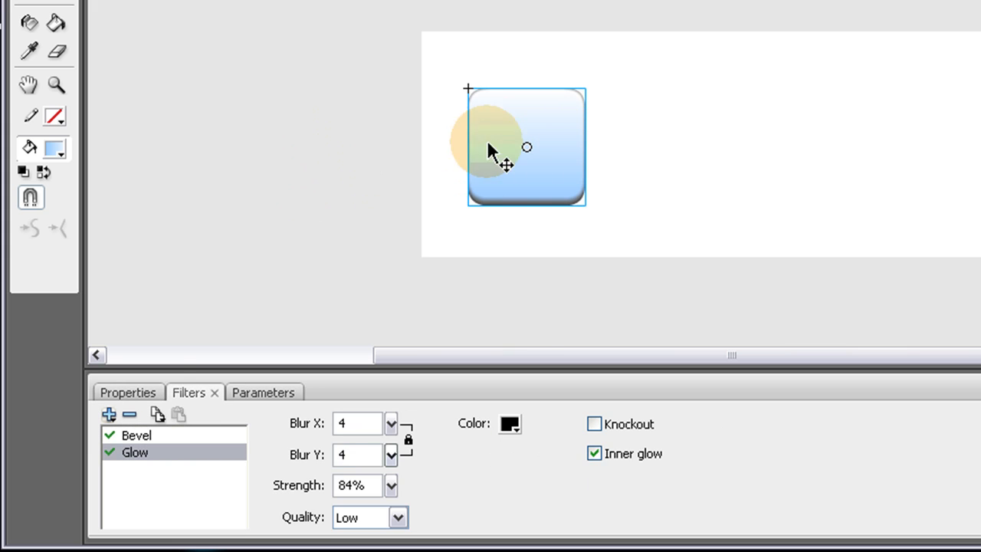
Open the btn1 movie clip on the stage to edit the btn symbol's own timeline
{"action": "left_click", "coordinate": [141, 391]}
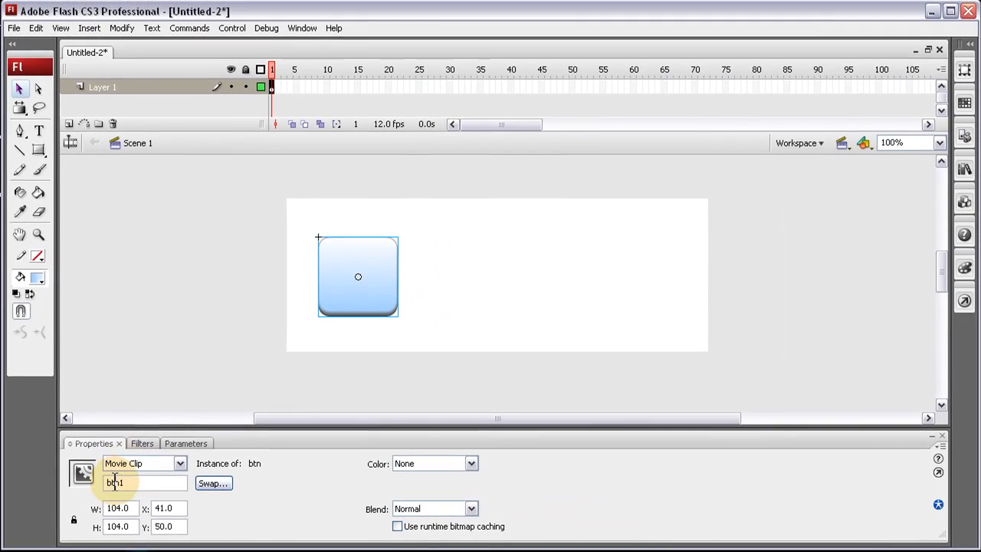
{"action": "left_click", "coordinate": [245, 268]}
{"action": "left_click", "coordinate": [362, 277]}
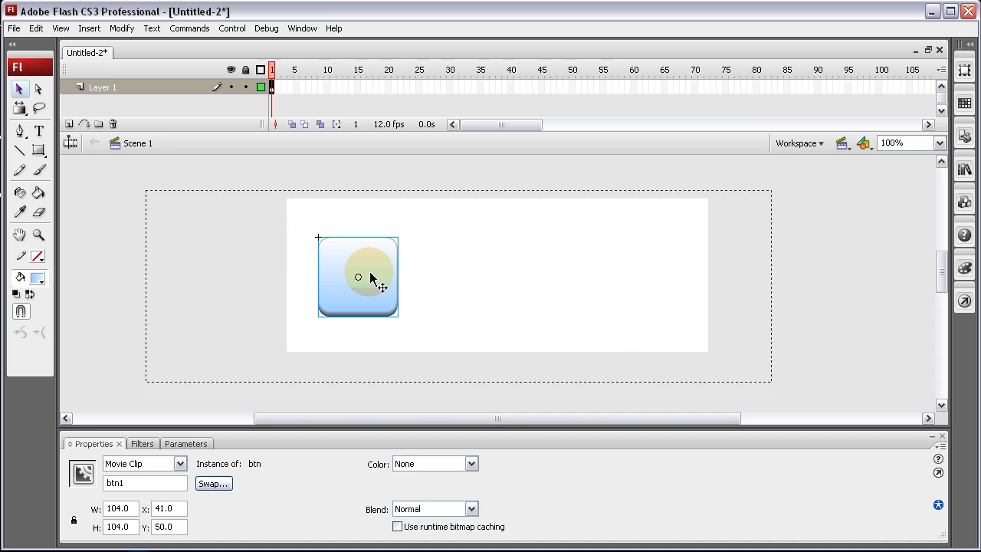
{"action": "double_click", "coordinate": [370, 277]}
{"action": "left_click", "coordinate": [475, 186]}
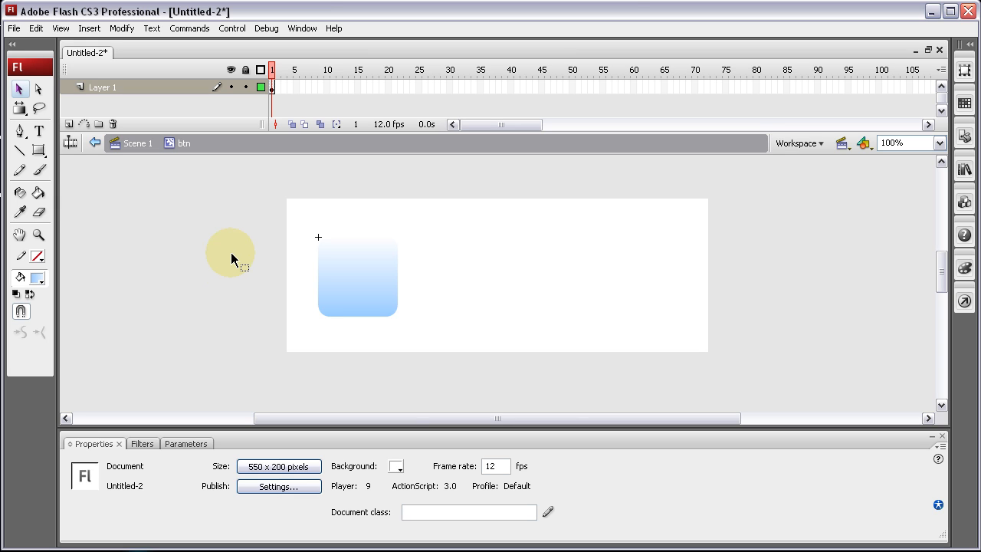
{"action": "left_click_drag", "start_coordinate": [272, 97], "coordinate": [247, 254]}
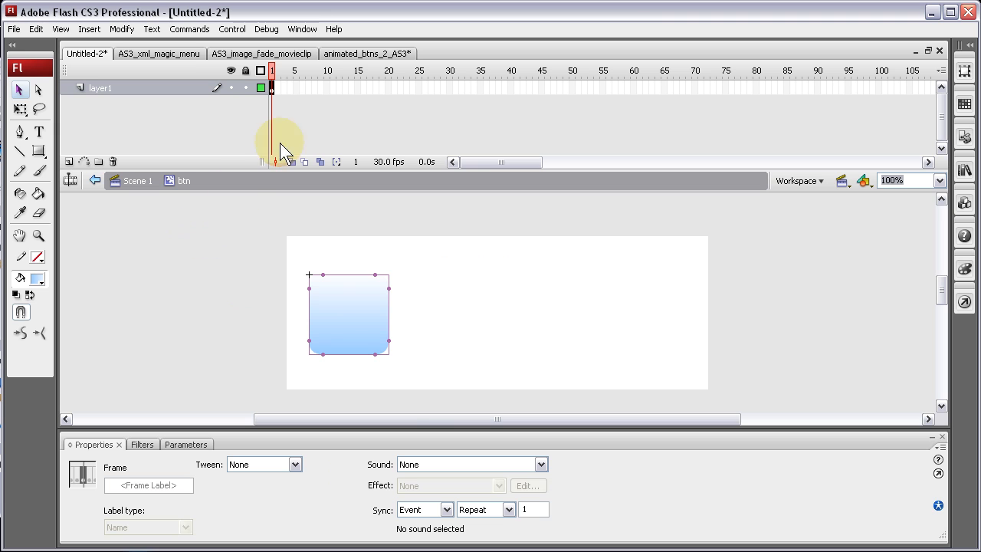
Add three new layers above layer1 in the btn timeline and rename the lowest new one labels
{"action": "left_click", "coordinate": [271, 87]}
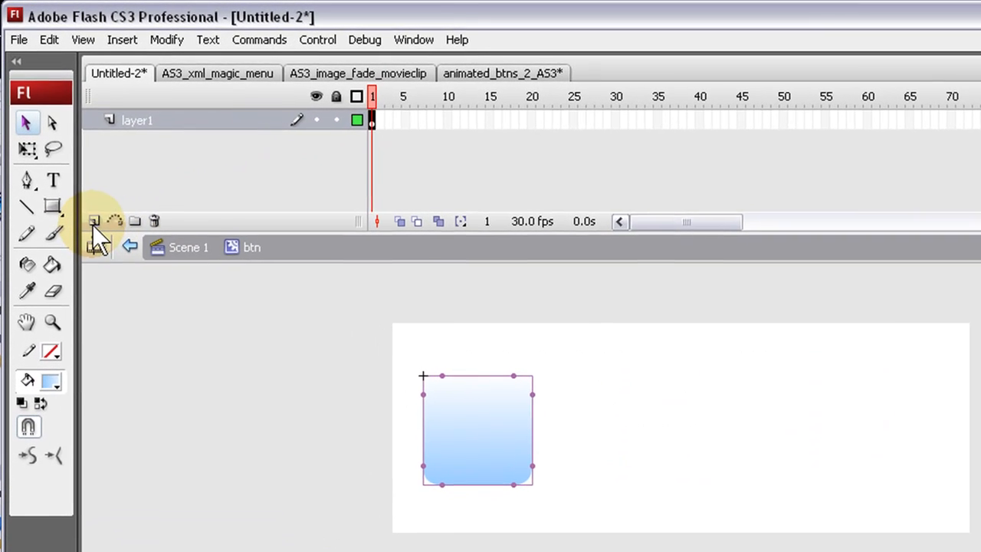
{"action": "left_click", "coordinate": [74, 174]}
{"action": "left_click", "coordinate": [74, 175]}
{"action": "left_click", "coordinate": [95, 225]}
{"action": "double_click", "coordinate": [150, 162]}
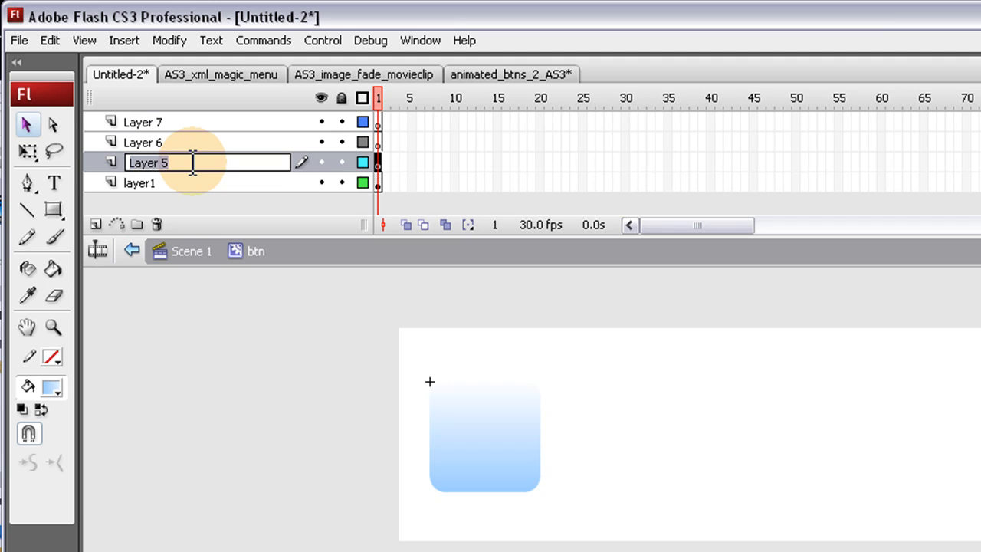
{"action": "type", "text": "lab"}
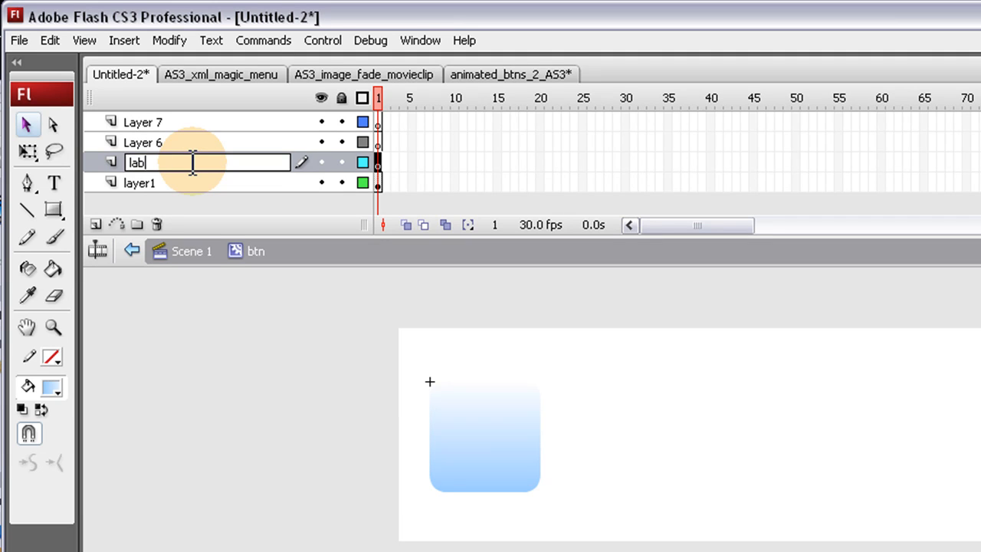
{"action": "type", "text": "els"}
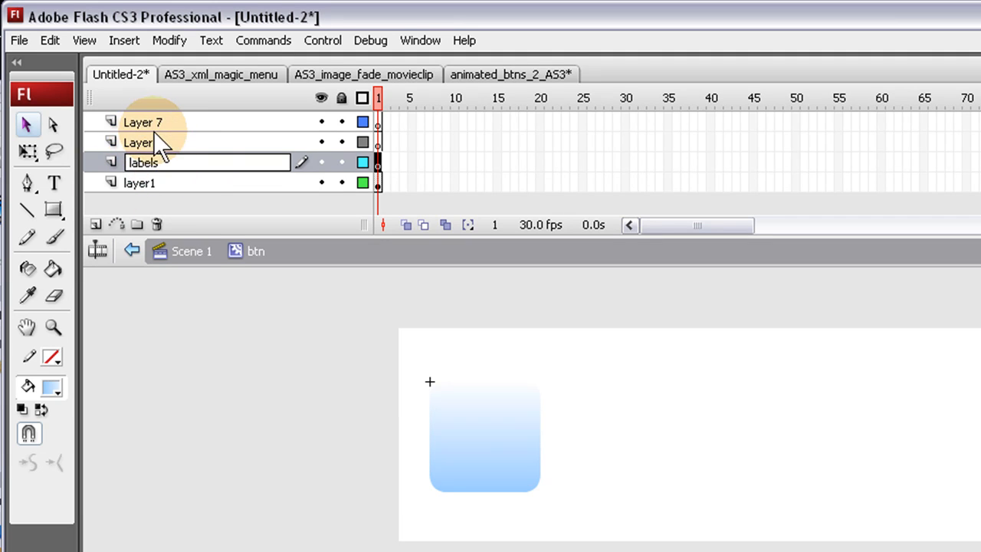
Rename the layer directly above labels as actions and the topmost layer as voiceClip
{"action": "double_click", "coordinate": [153, 141]}
{"action": "type", "text": "actions"}
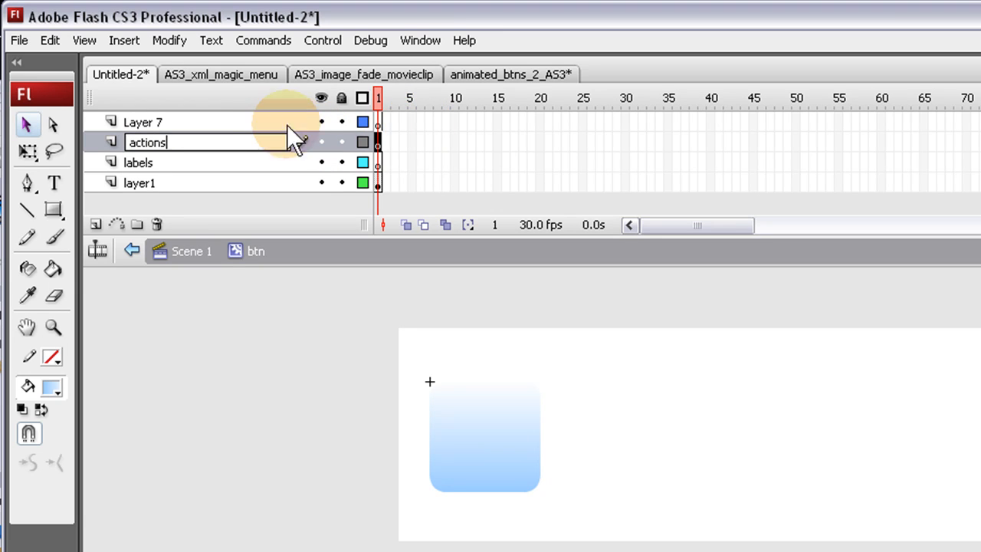
{"action": "key", "text": "Return"}
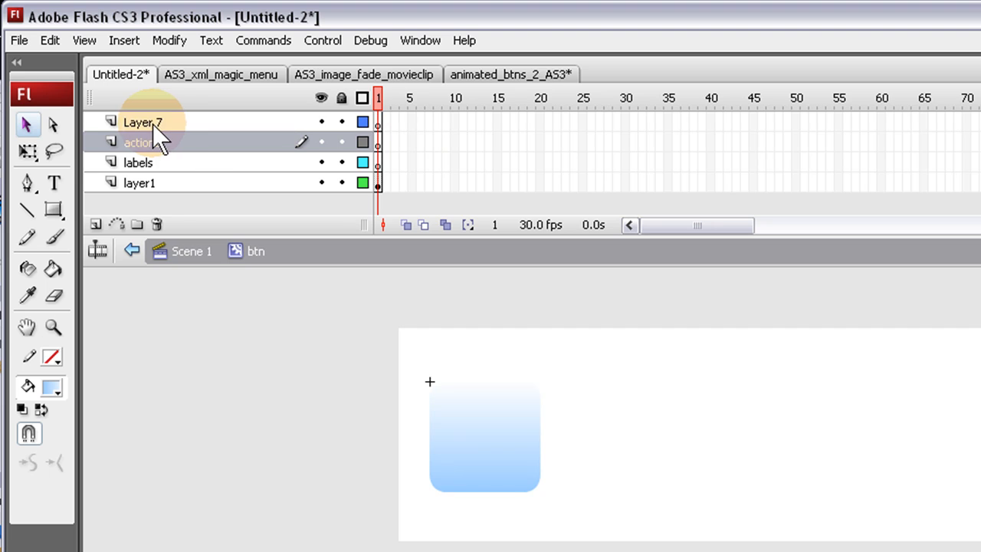
{"action": "left_click", "coordinate": [152, 124]}
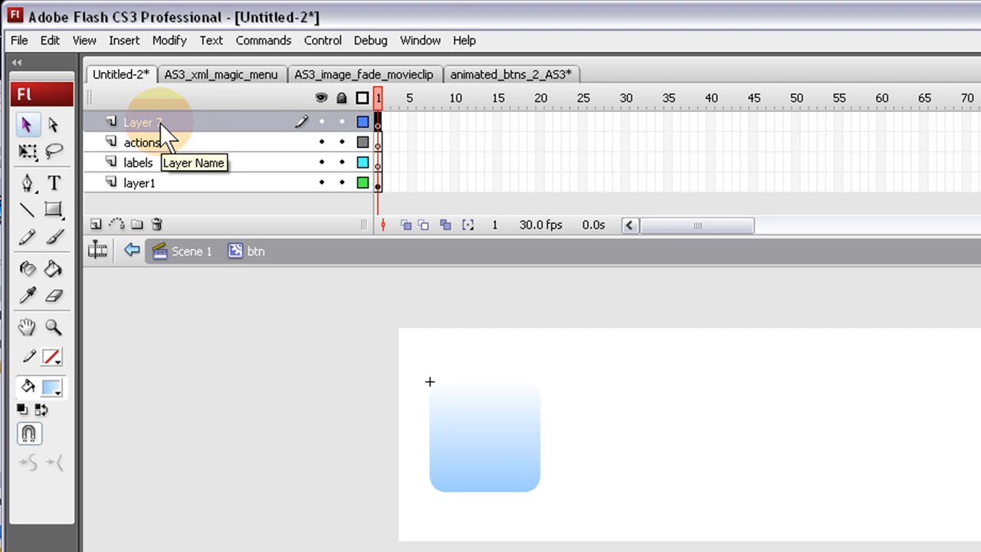
{"action": "double_click", "coordinate": [159, 123]}
{"action": "type", "text": "voiceClip"}
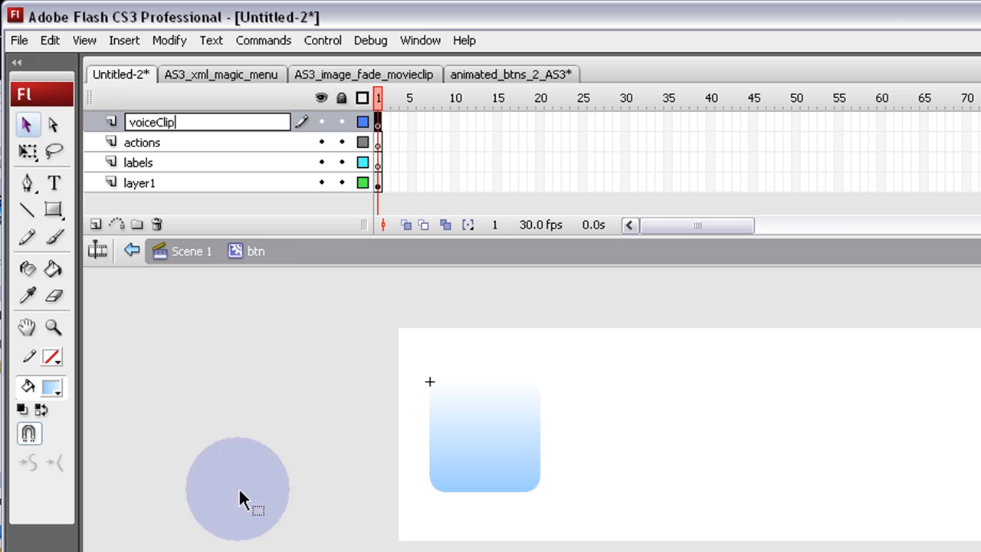
{"action": "left_click", "coordinate": [238, 487]}
Move the voiceClip layer beneath labels and rename the bottom layer, layer1, as base
{"action": "left_click_drag", "start_coordinate": [190, 122], "coordinate": [181, 172]}
{"action": "double_click", "coordinate": [138, 184]}
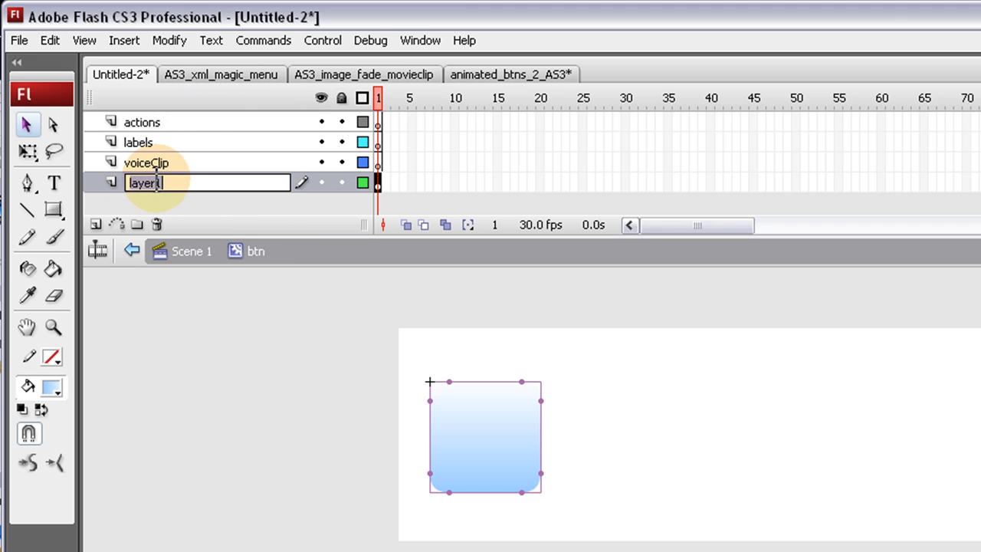
{"action": "type", "text": "base"}
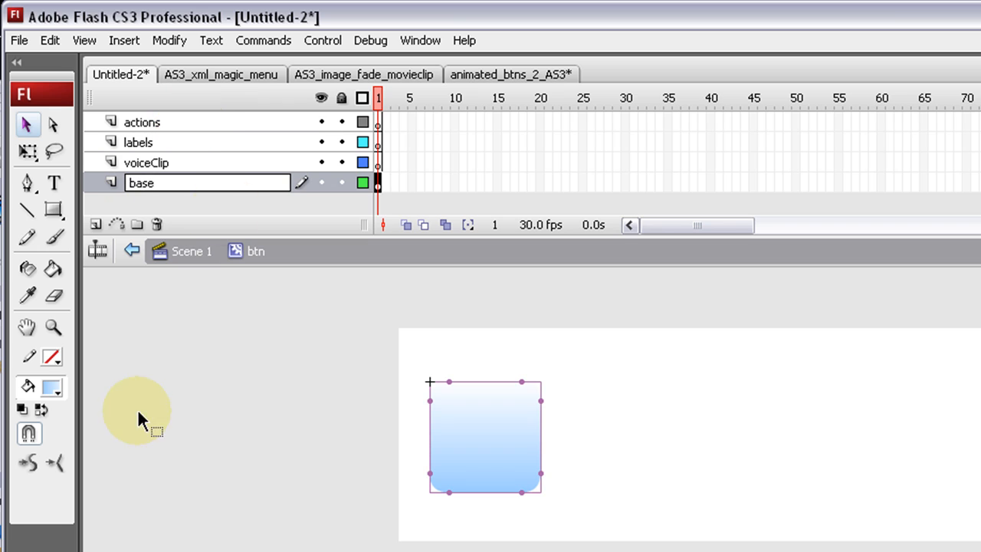
{"action": "left_click", "coordinate": [175, 464]}
Convert the blue rounded square on the base layer to a movie clip symbol named base
{"action": "right_click", "coordinate": [503, 437]}
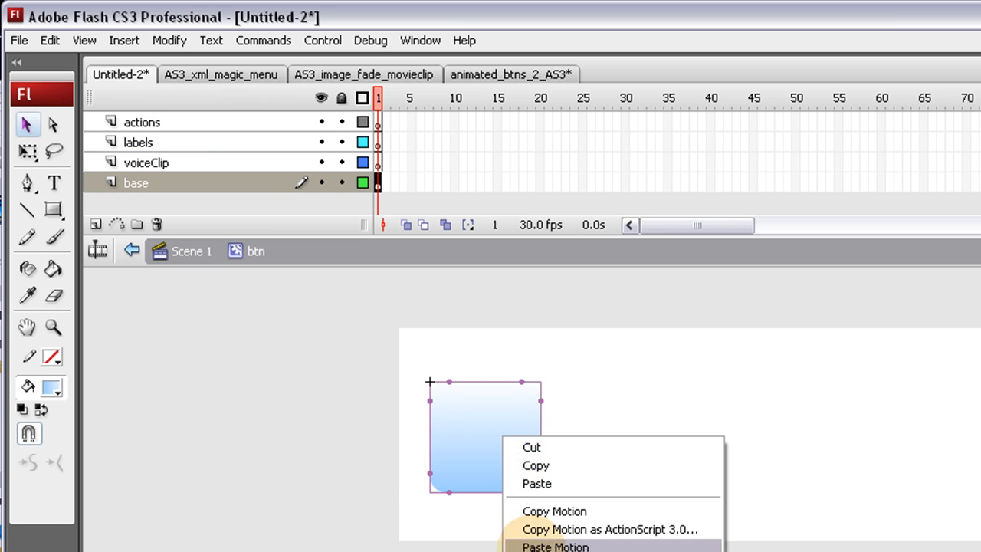
{"action": "left_click", "coordinate": [580, 551]}
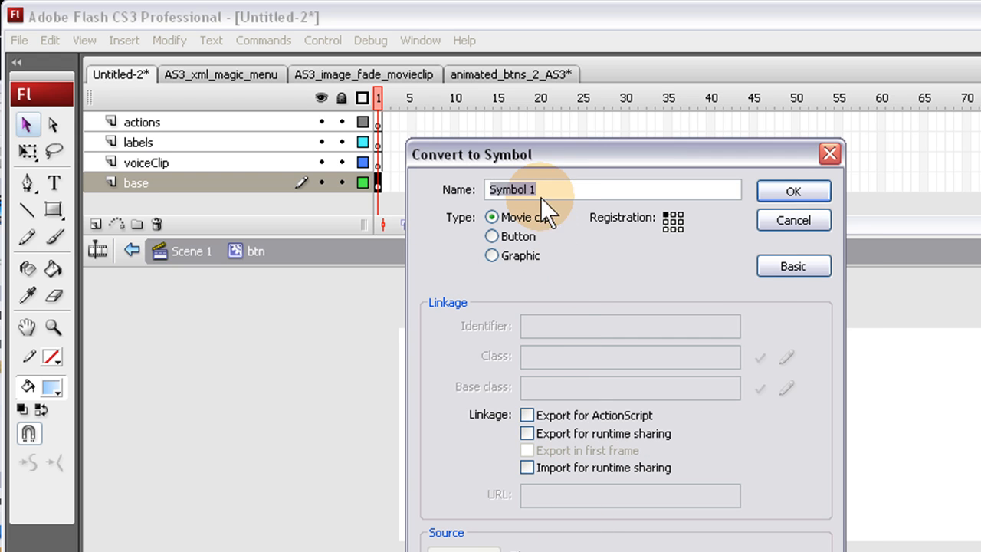
{"action": "left_click_drag", "start_coordinate": [541, 193], "coordinate": [392, 194]}
{"action": "type", "text": "base"}
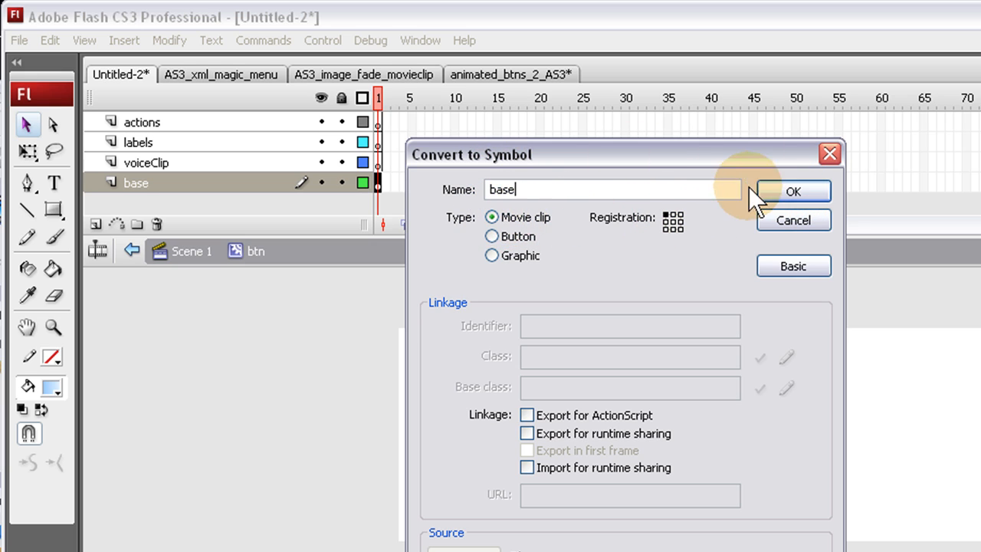
{"action": "left_click", "coordinate": [786, 193]}
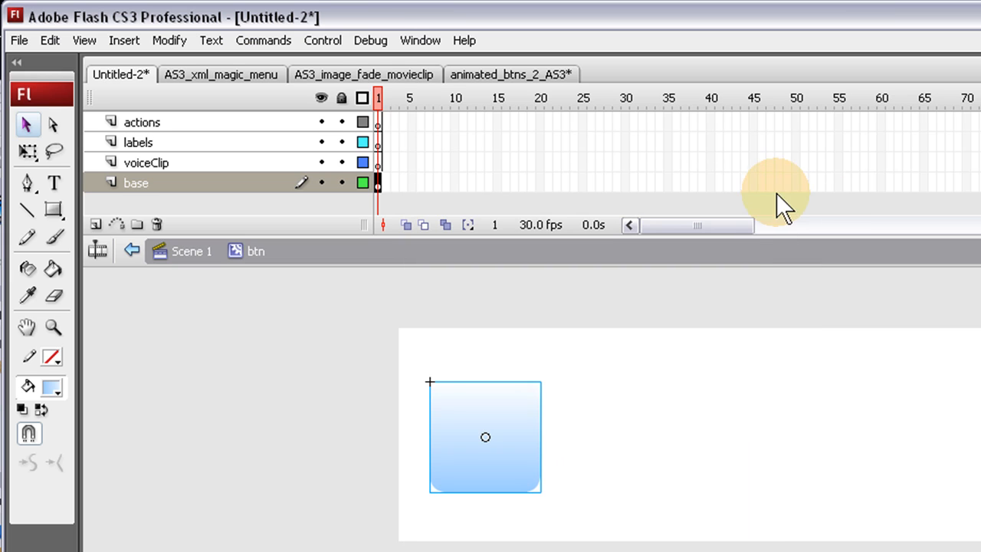
{"action": "left_click", "coordinate": [538, 426]}
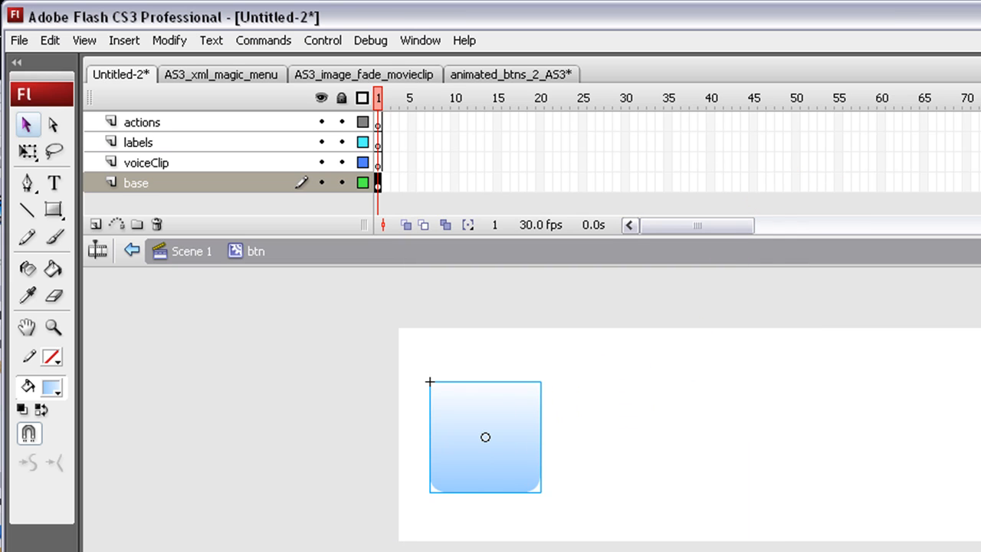
{"action": "left_click", "coordinate": [582, 407]}
{"action": "left_click", "coordinate": [508, 417]}
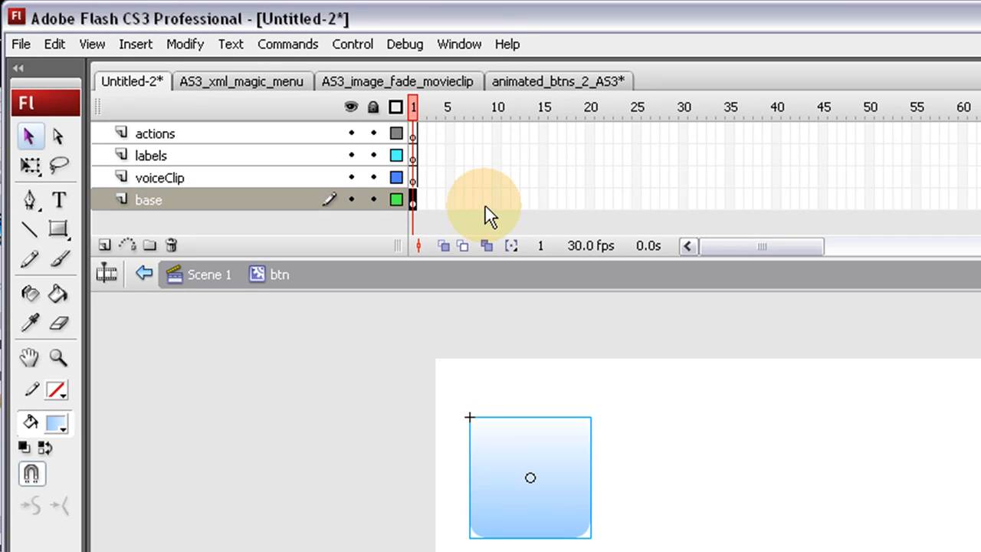
Insert keyframes on the base layer at frames 2, 12, 13 and 24
{"action": "left_click", "coordinate": [421, 198]}
{"action": "left_click", "coordinate": [422, 199]}
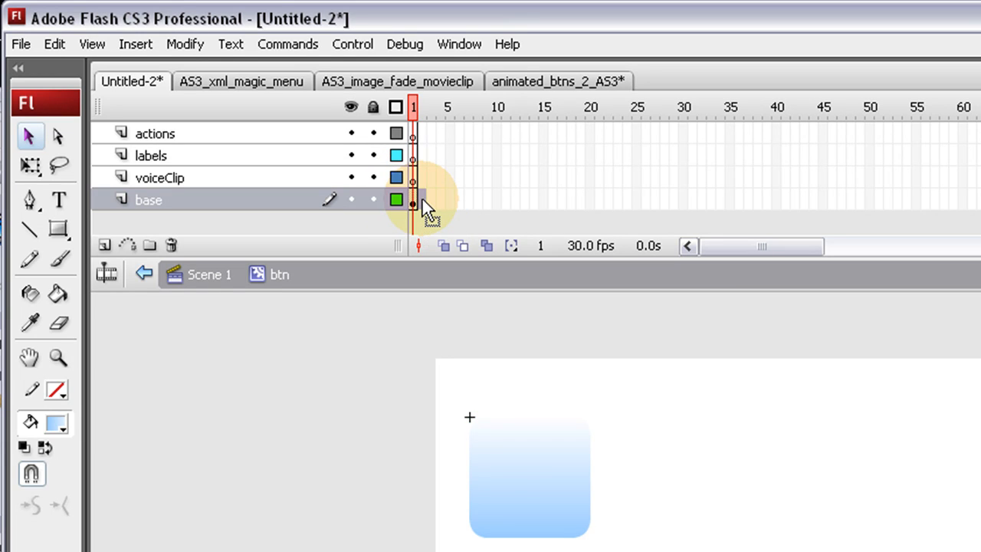
{"action": "key", "text": "F6"}
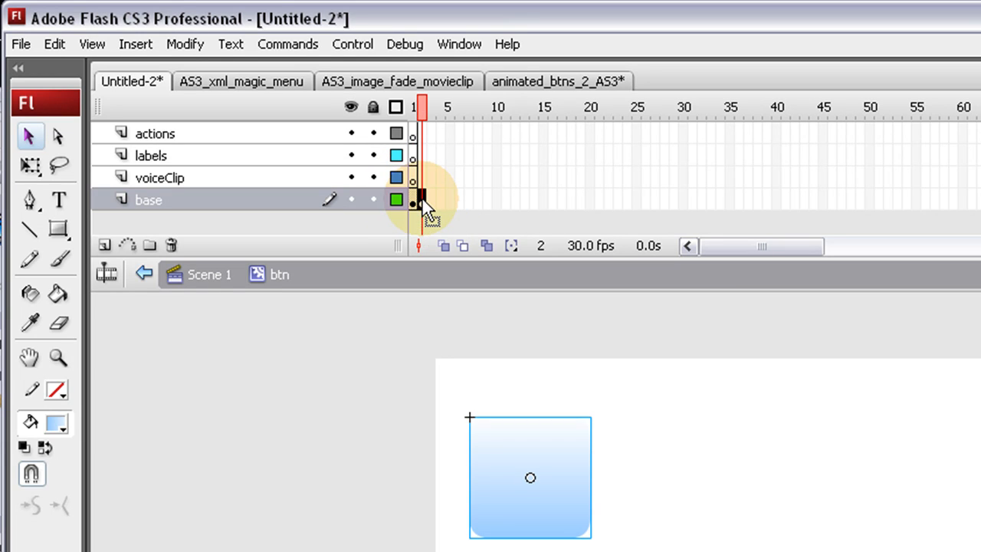
{"action": "left_click", "coordinate": [519, 200]}
{"action": "left_click", "coordinate": [522, 200]}
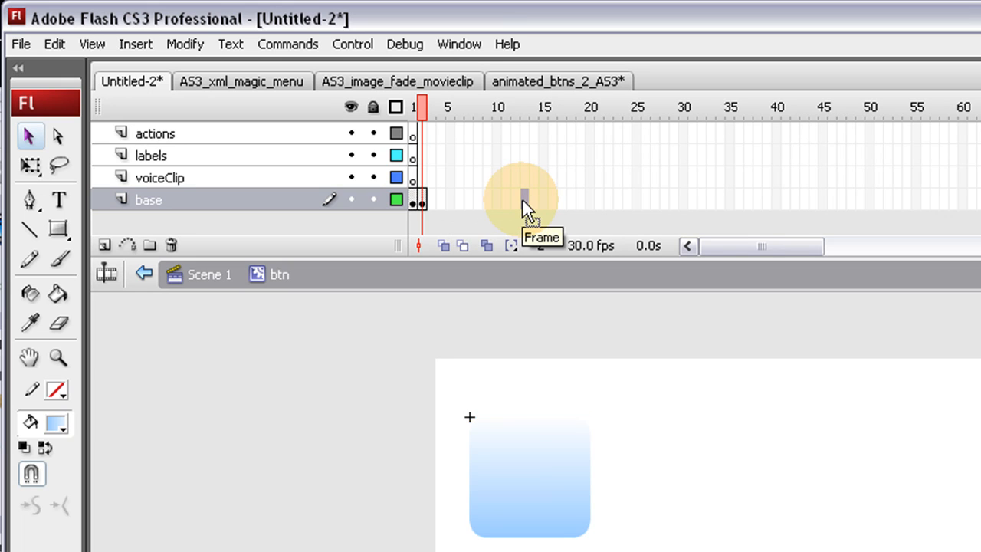
{"action": "left_click", "coordinate": [516, 201]}
{"action": "key", "text": "F6"}
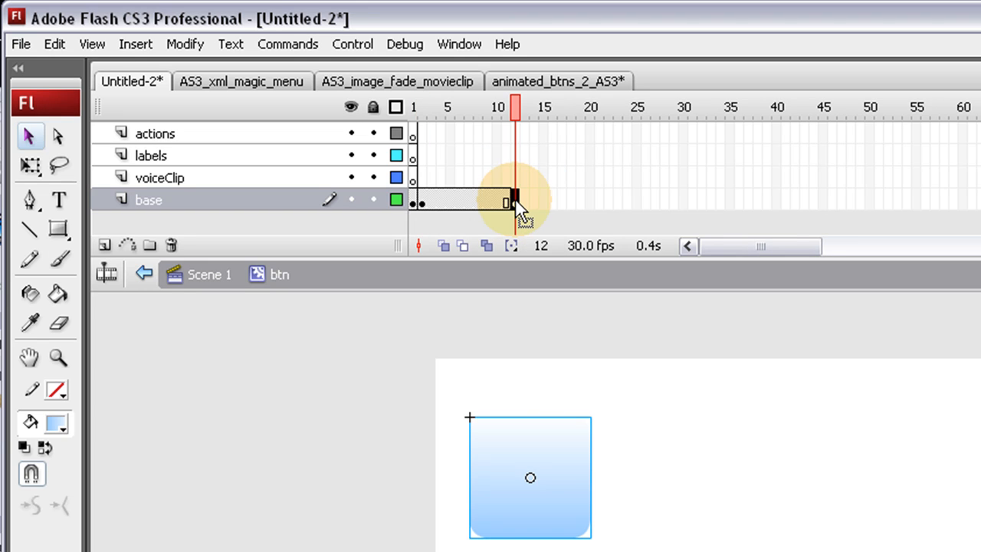
{"action": "left_click", "coordinate": [522, 201]}
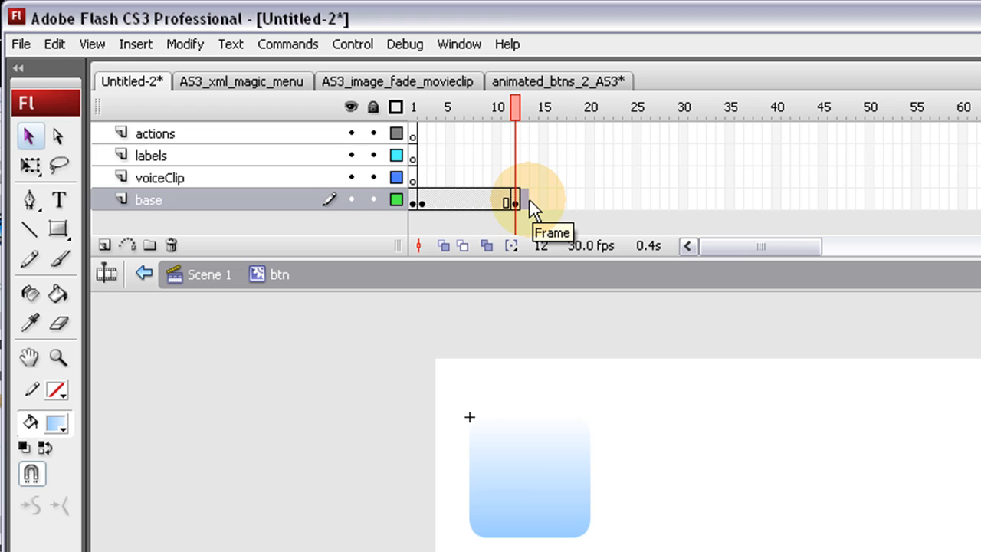
{"action": "key", "text": "F6"}
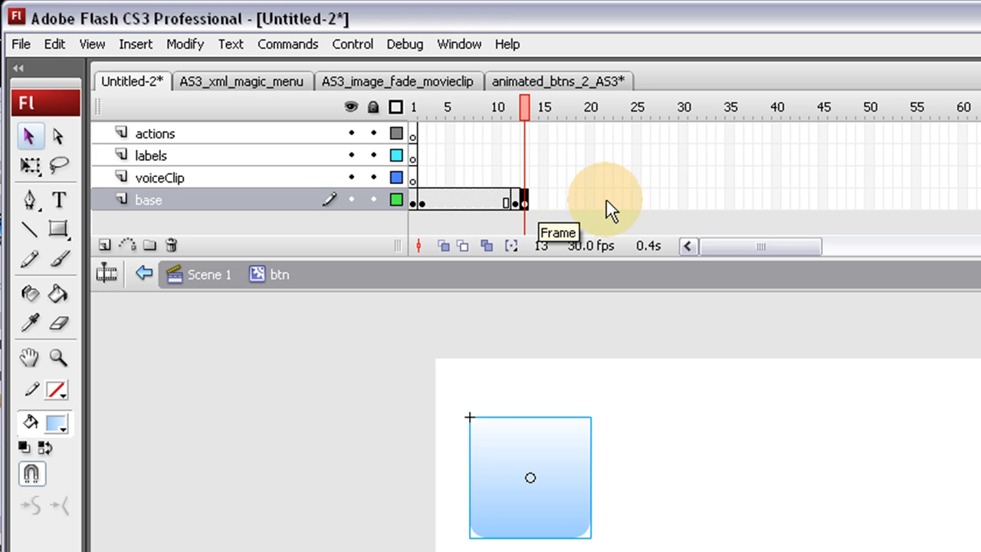
{"action": "left_click", "coordinate": [627, 201]}
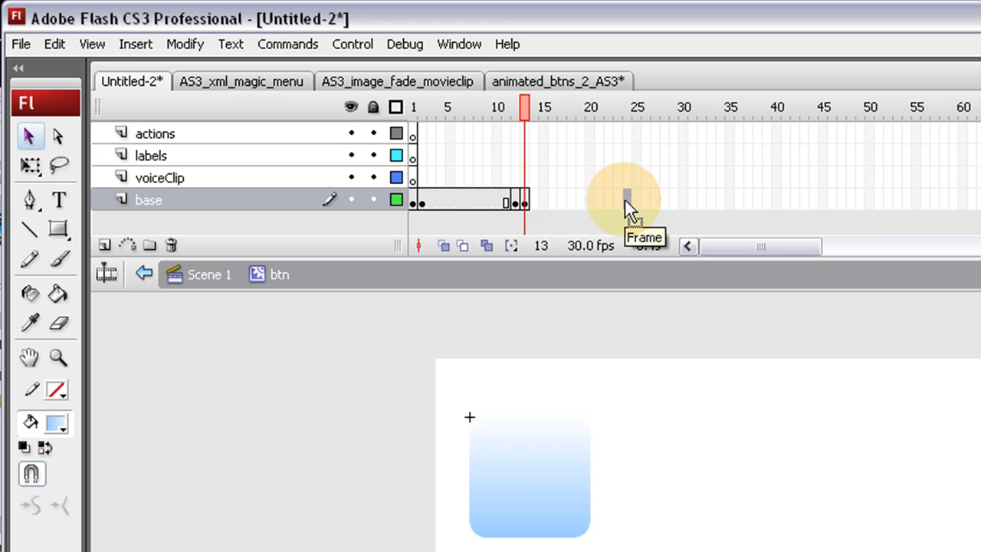
{"action": "key", "text": "F6"}
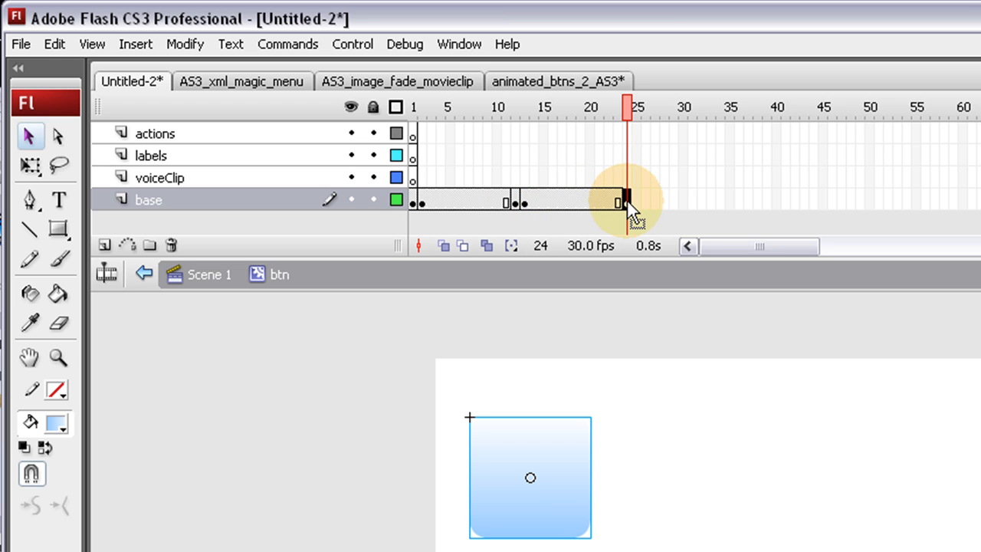
Create motion tweens on the base layer between frames 13 and 24 and between frames 2 and 12, and check both spans
{"action": "right_click", "coordinate": [562, 201]}
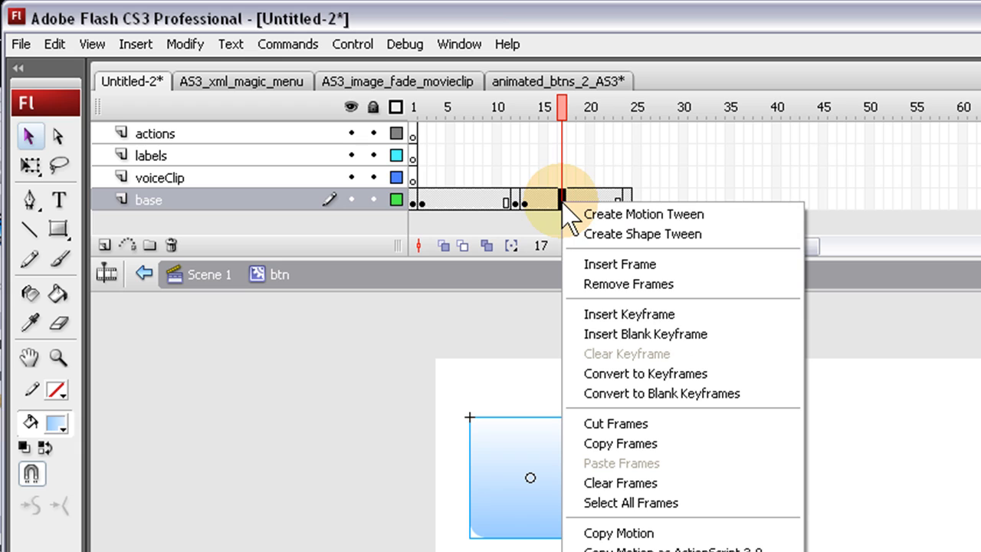
{"action": "left_click", "coordinate": [628, 199]}
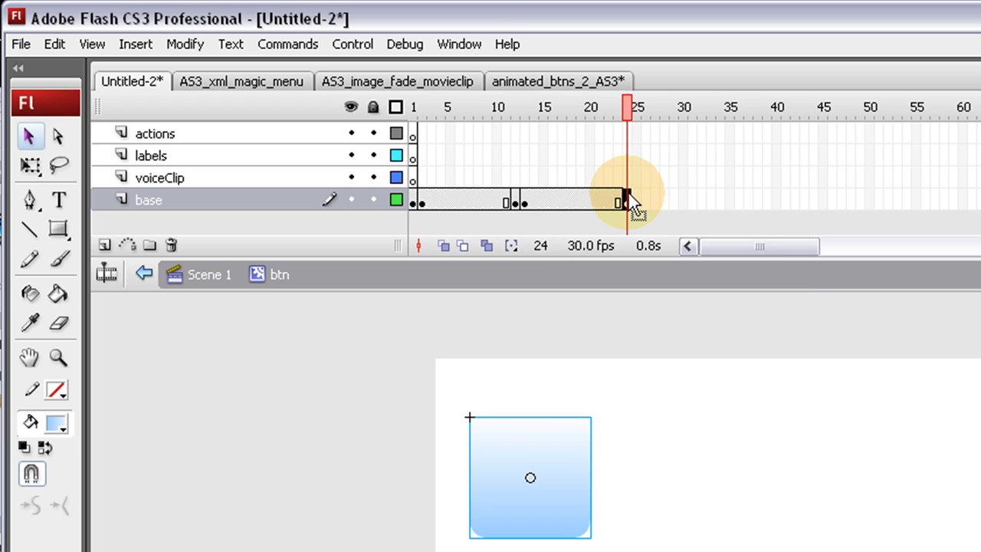
{"action": "right_click", "coordinate": [567, 204]}
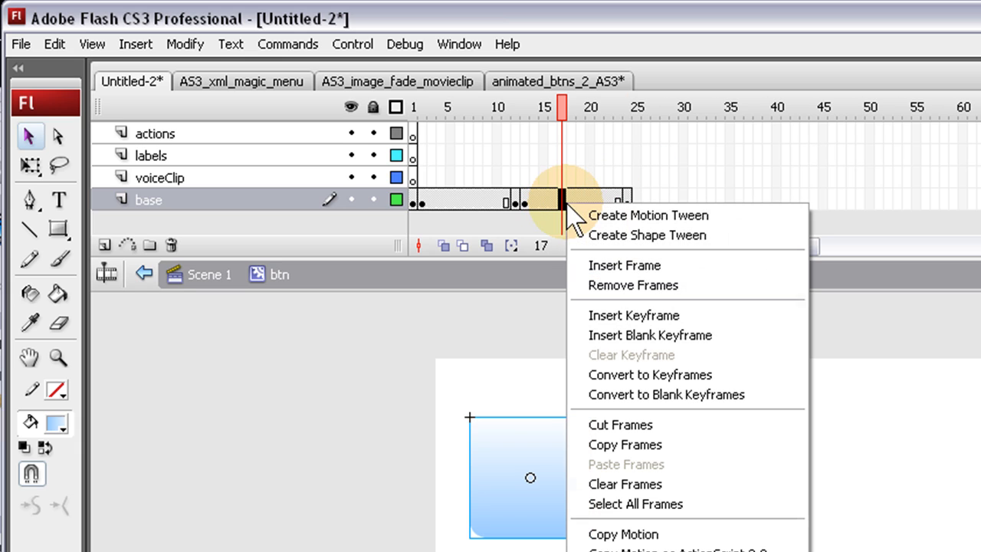
{"action": "left_click", "coordinate": [627, 216]}
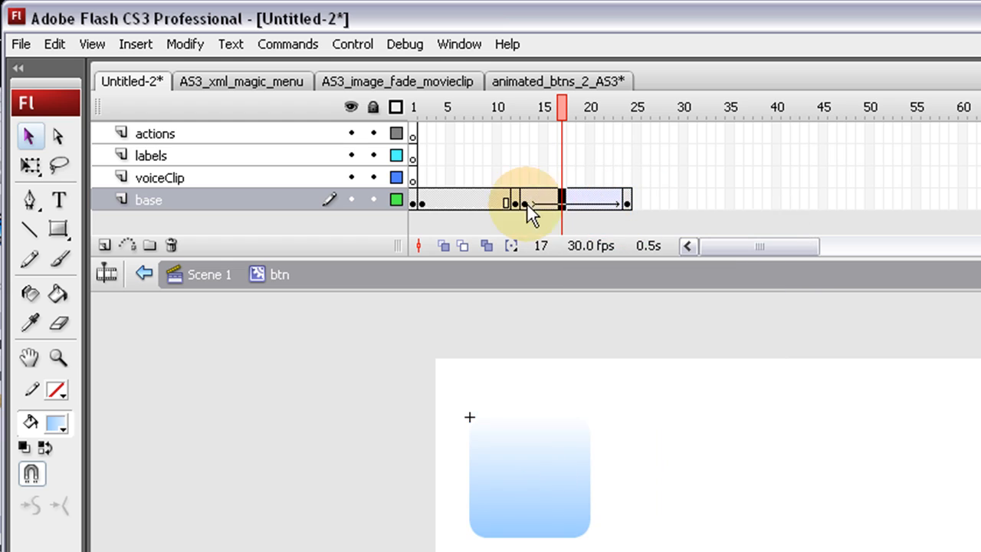
{"action": "right_click", "coordinate": [476, 200]}
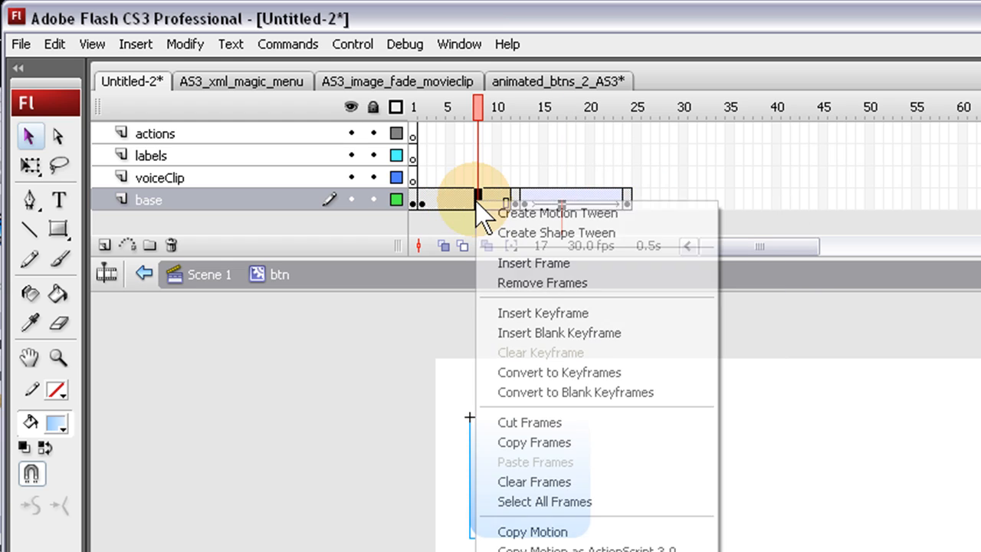
{"action": "left_click", "coordinate": [549, 212]}
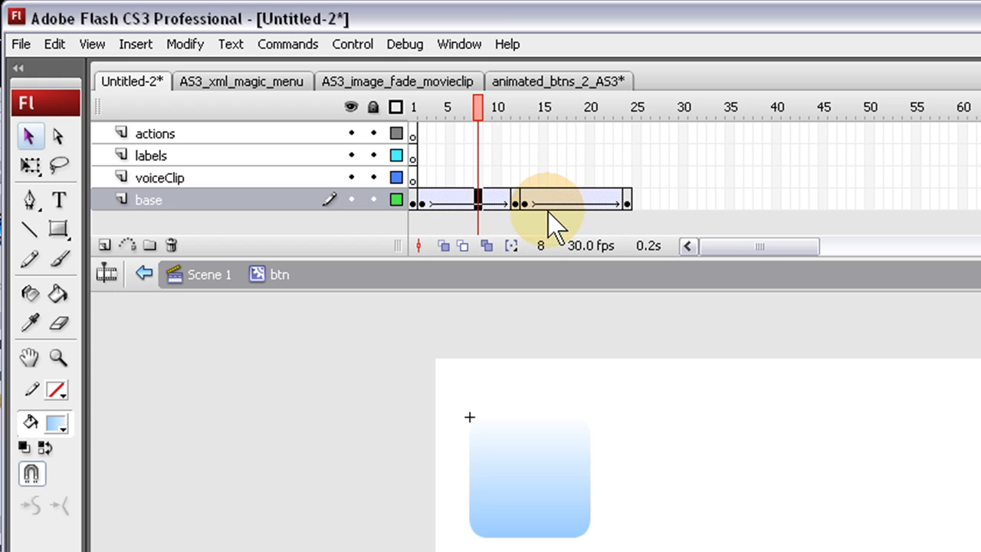
{"action": "left_click", "coordinate": [450, 202]}
{"action": "left_click_drag", "start_coordinate": [458, 204], "coordinate": [486, 205]}
{"action": "left_click", "coordinate": [454, 203]}
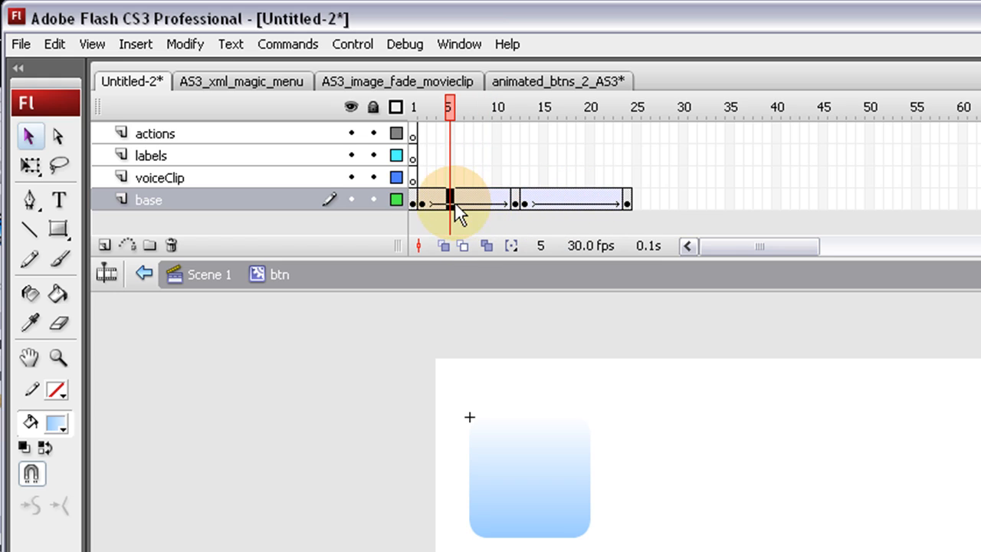
{"action": "left_click", "coordinate": [535, 203]}
{"action": "left_click_drag", "start_coordinate": [559, 206], "coordinate": [611, 209]}
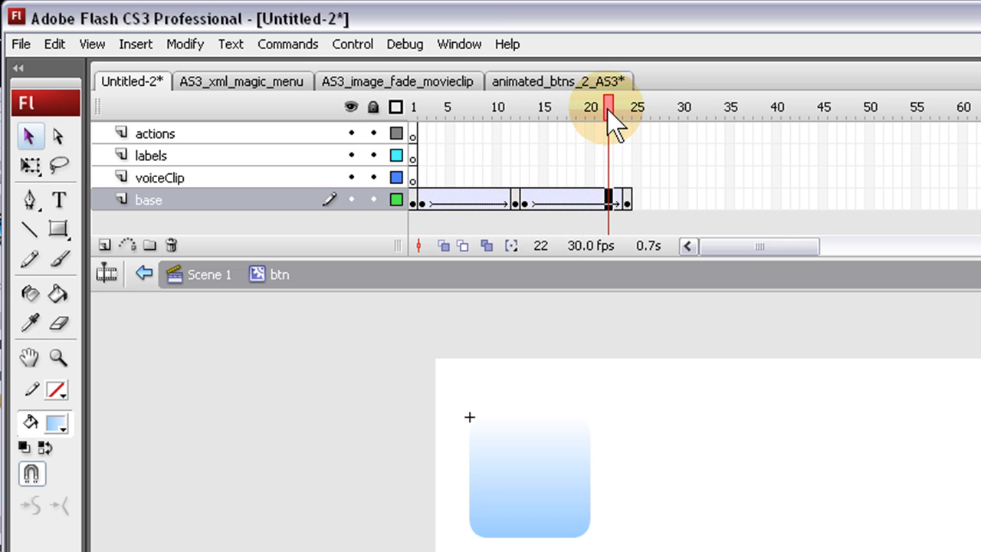
Scale the square on the base layer's frame 12 keyframe up slightly around its centre with Free Transform
{"action": "left_click", "coordinate": [516, 201]}
{"action": "left_click", "coordinate": [486, 429]}
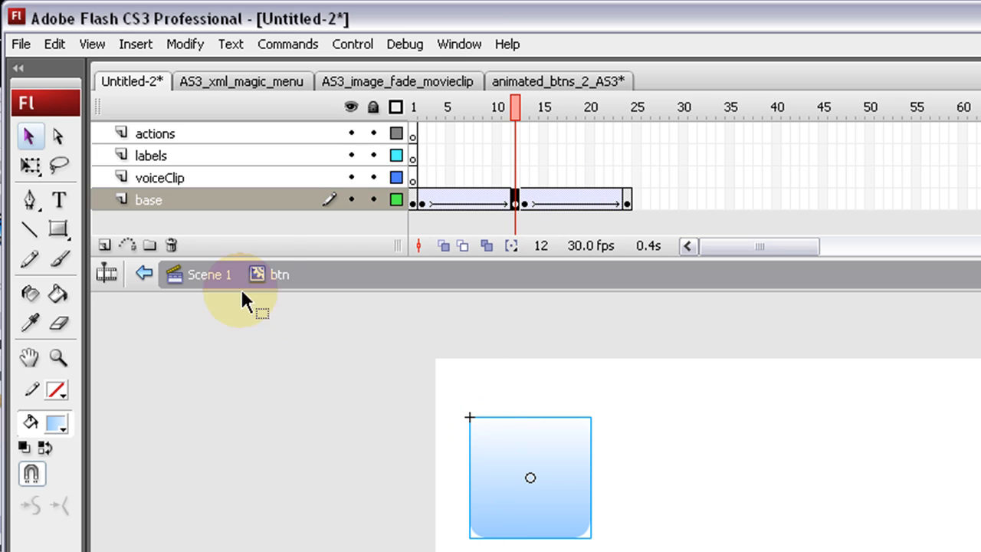
{"action": "left_click", "coordinate": [29, 170]}
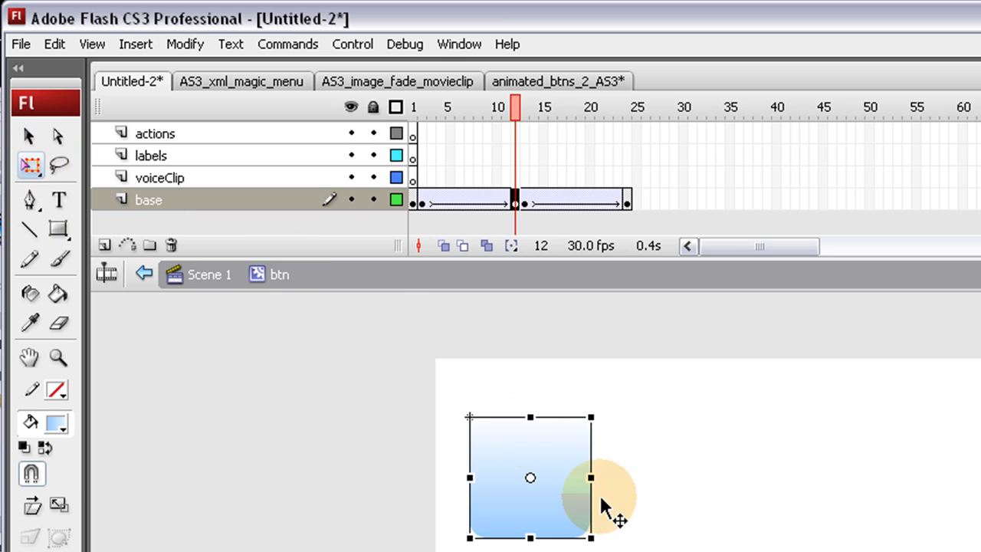
{"action": "left_click_drag", "start_coordinate": [591, 536], "coordinate": [623, 549]}
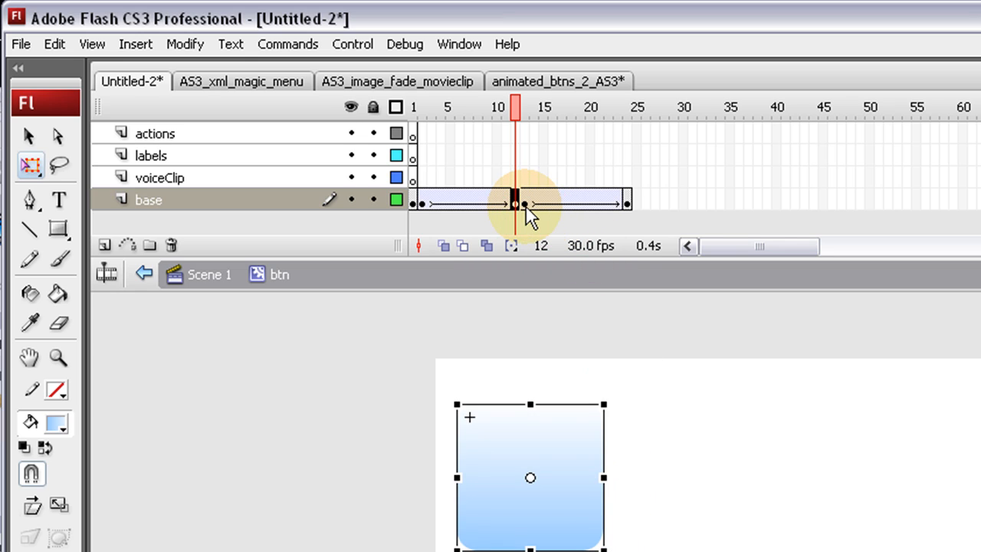
Delete the smaller square from the base layer's frame 13 keyframe
{"action": "left_click", "coordinate": [561, 417]}
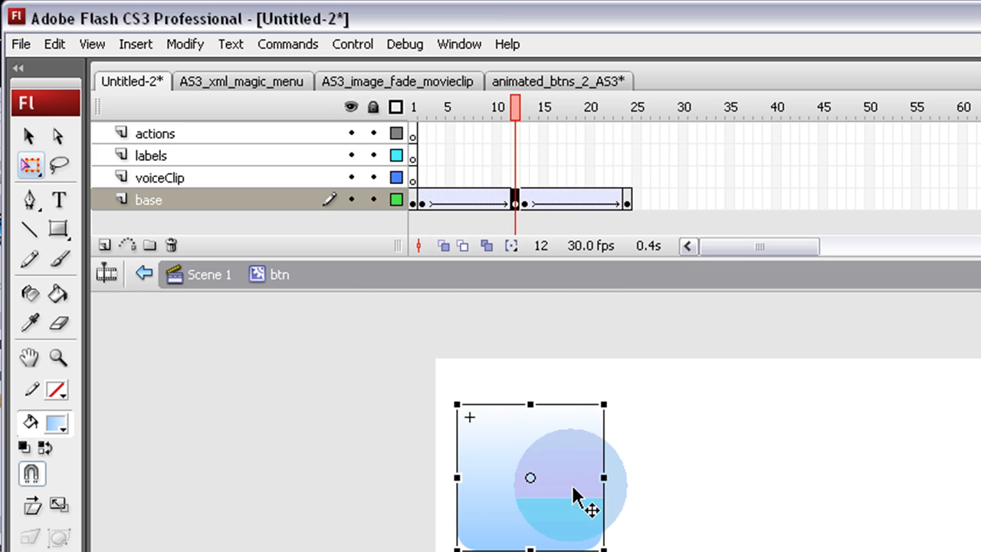
{"action": "left_click", "coordinate": [528, 201]}
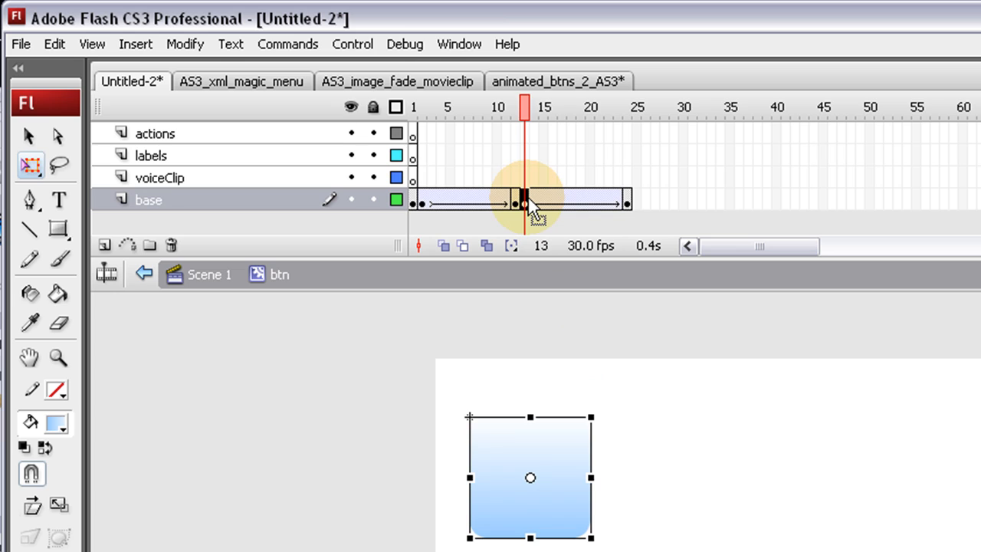
{"action": "left_click", "coordinate": [690, 526]}
{"action": "left_click", "coordinate": [587, 452]}
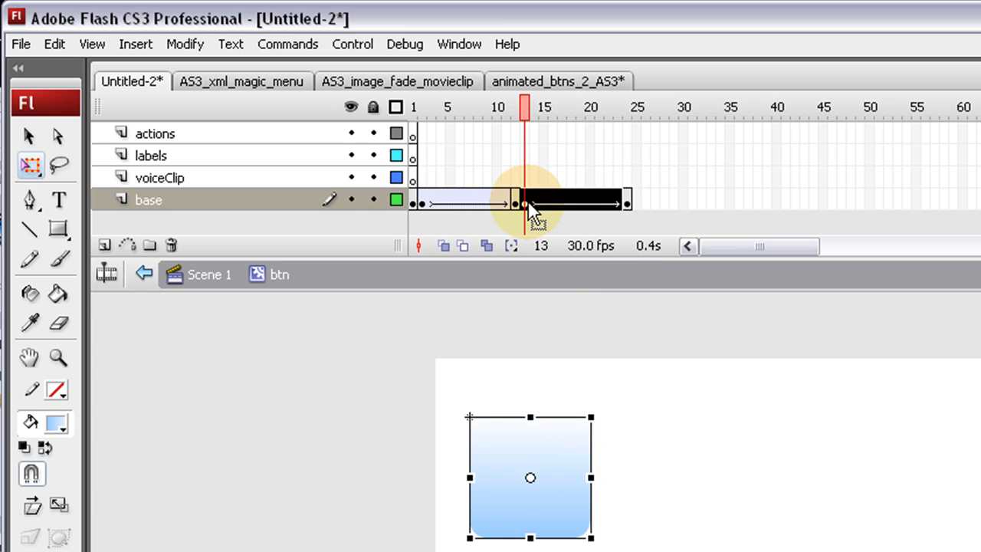
{"action": "left_click", "coordinate": [614, 295]}
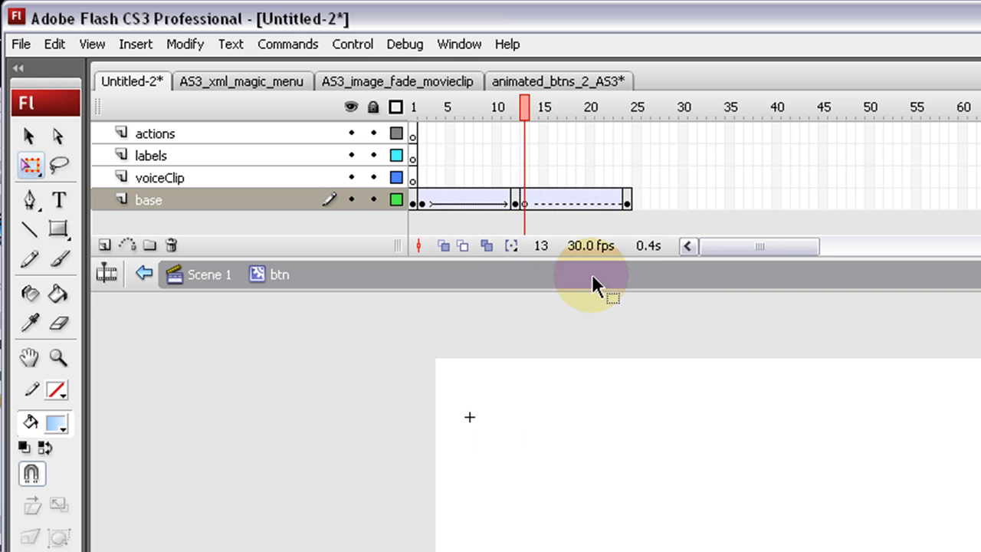
Copy the enlarged square from the base layer's frame 12 in place onto frame 13, and scrub between frames 1 and 12 to preview the growth
{"action": "left_click", "coordinate": [515, 204]}
{"action": "left_click", "coordinate": [629, 383]}
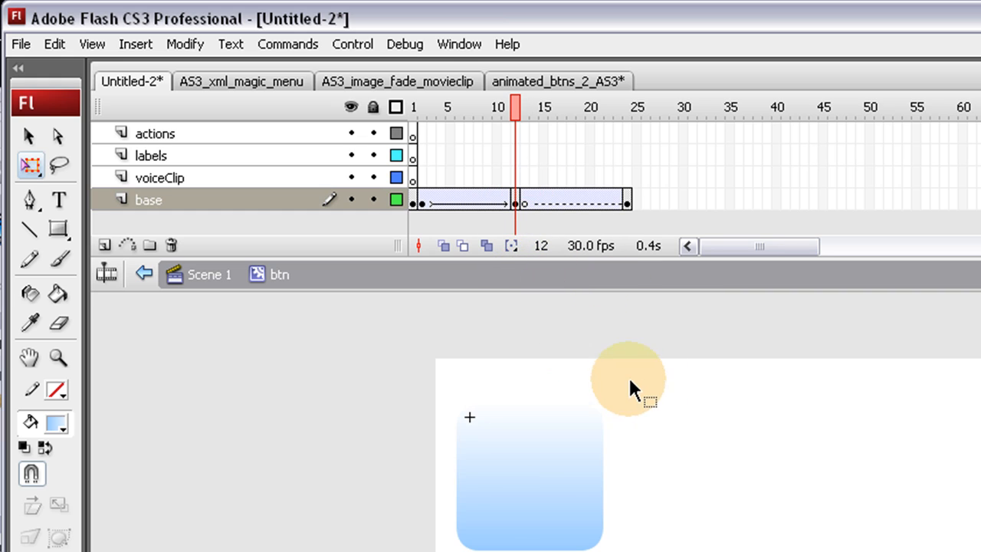
{"action": "left_click", "coordinate": [518, 207]}
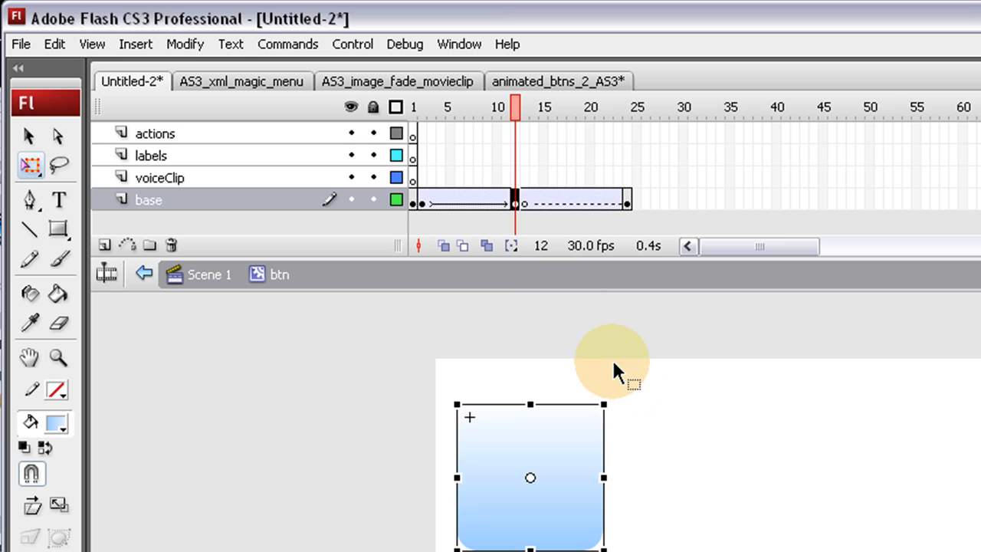
{"action": "left_click", "coordinate": [665, 389]}
{"action": "left_click", "coordinate": [561, 451]}
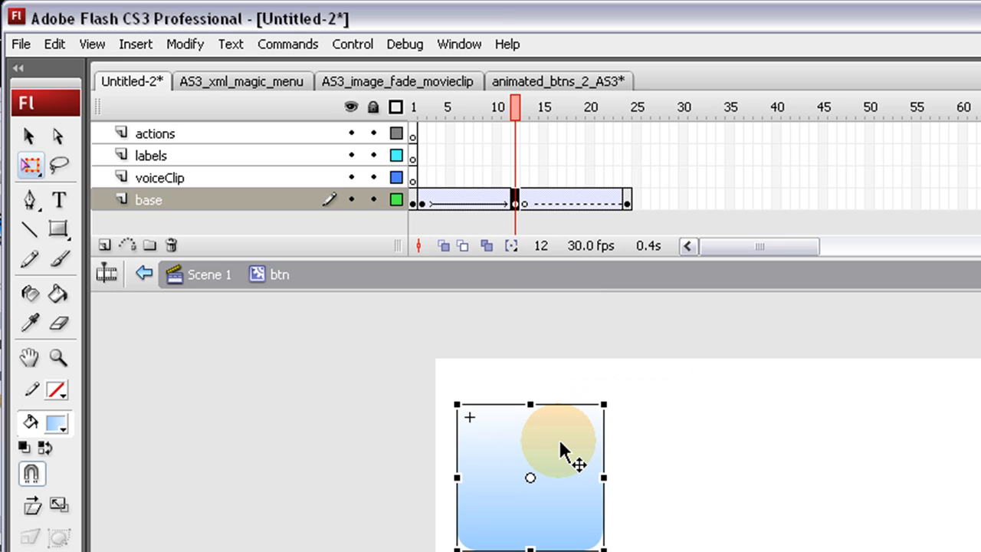
{"action": "left_click", "coordinate": [525, 201]}
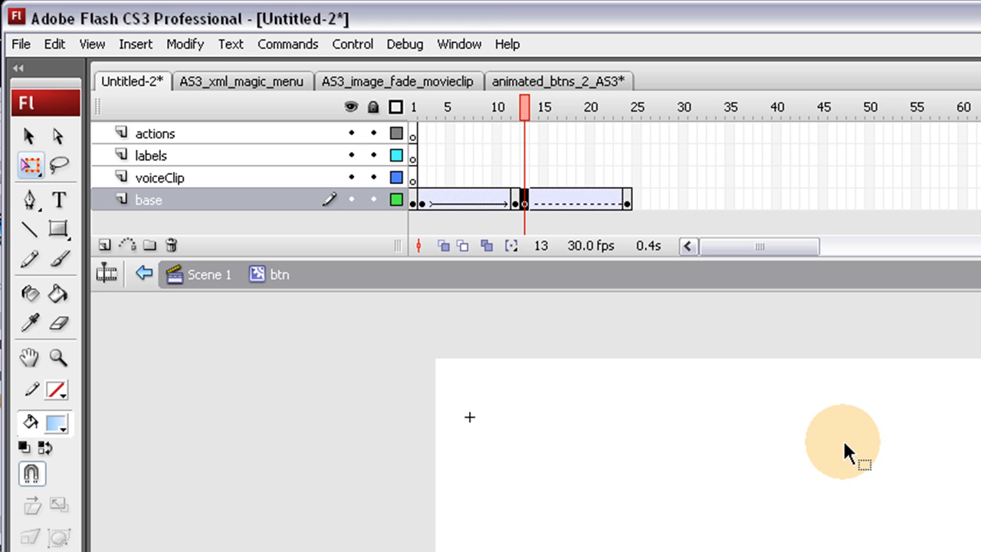
{"action": "key", "text": "ctrl+shift+v"}
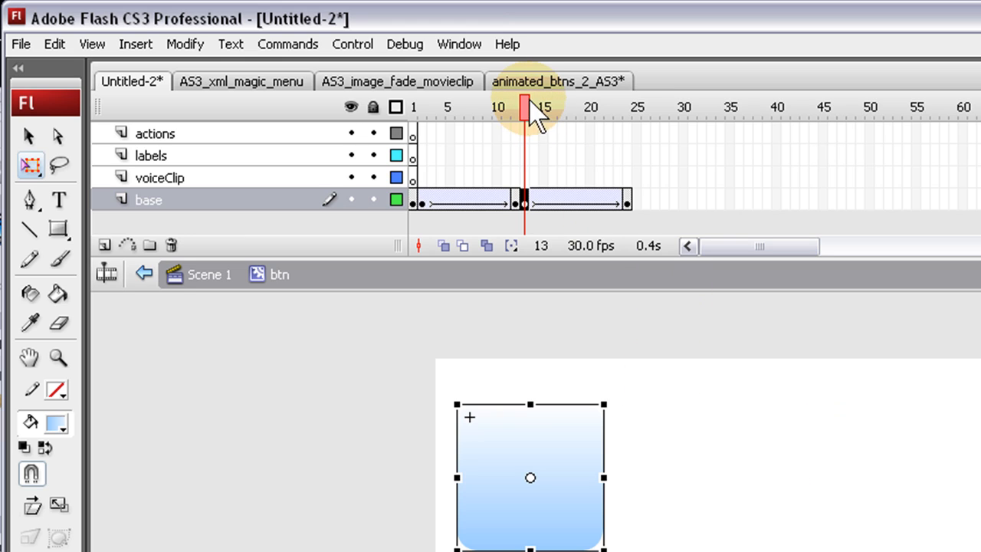
{"action": "left_click_drag", "start_coordinate": [541, 115], "coordinate": [53, 131]}
{"action": "left_click", "coordinate": [28, 136]}
{"action": "left_click_drag", "start_coordinate": [414, 103], "coordinate": [520, 107]}
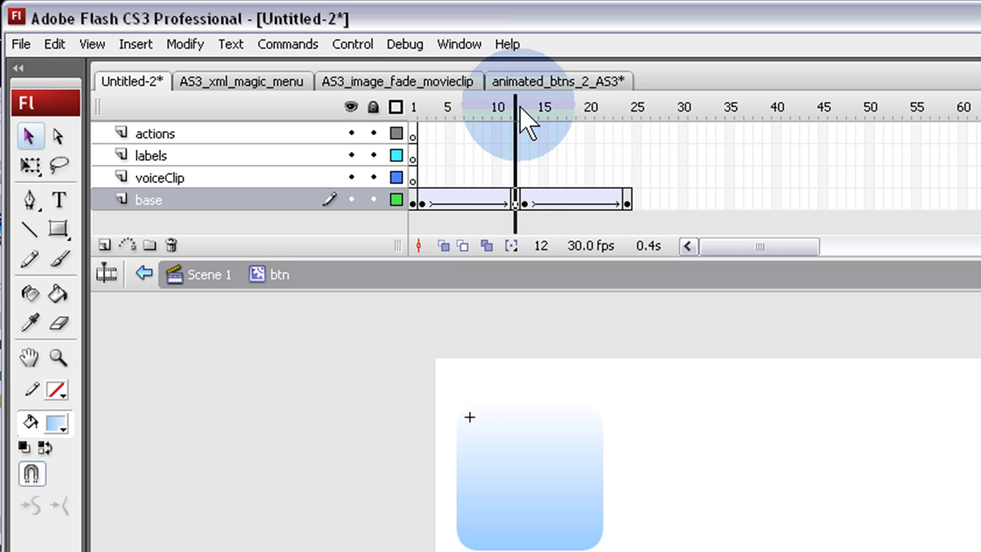
{"action": "left_click_drag", "start_coordinate": [520, 107], "coordinate": [411, 124]}
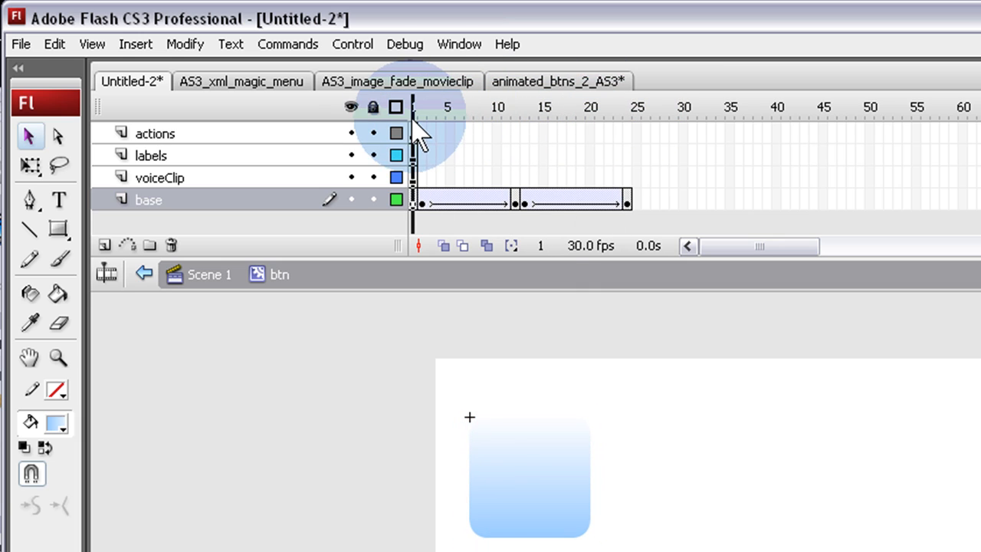
Insert blank keyframes on the labels layer at frames 2 and 13, and extend the layer to frame 24
{"action": "left_click", "coordinate": [515, 177]}
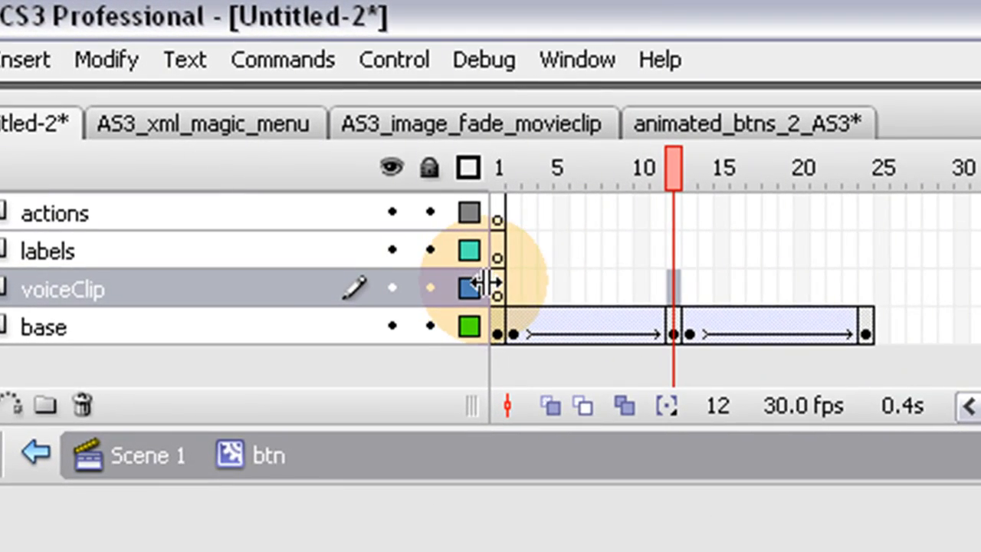
{"action": "left_click", "coordinate": [498, 255]}
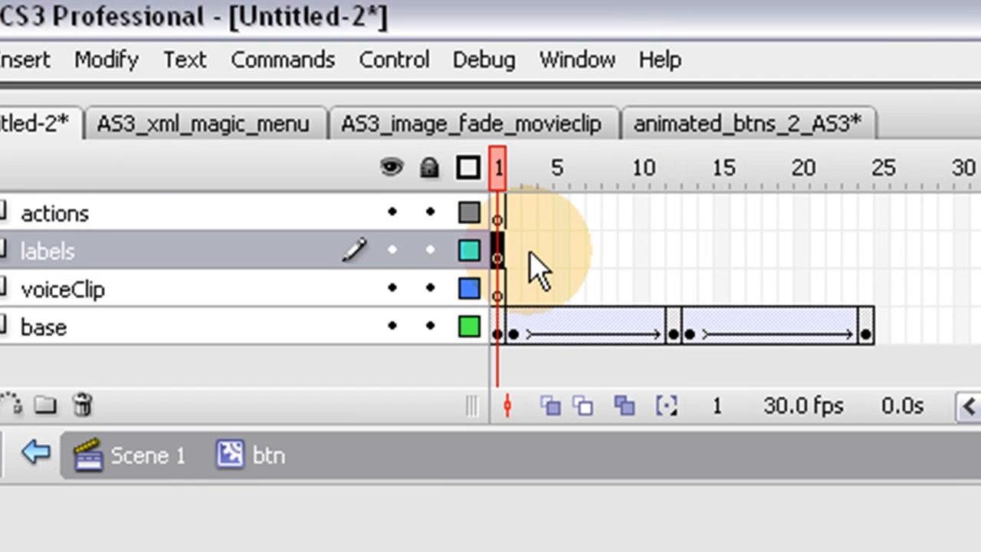
{"action": "left_click", "coordinate": [517, 256]}
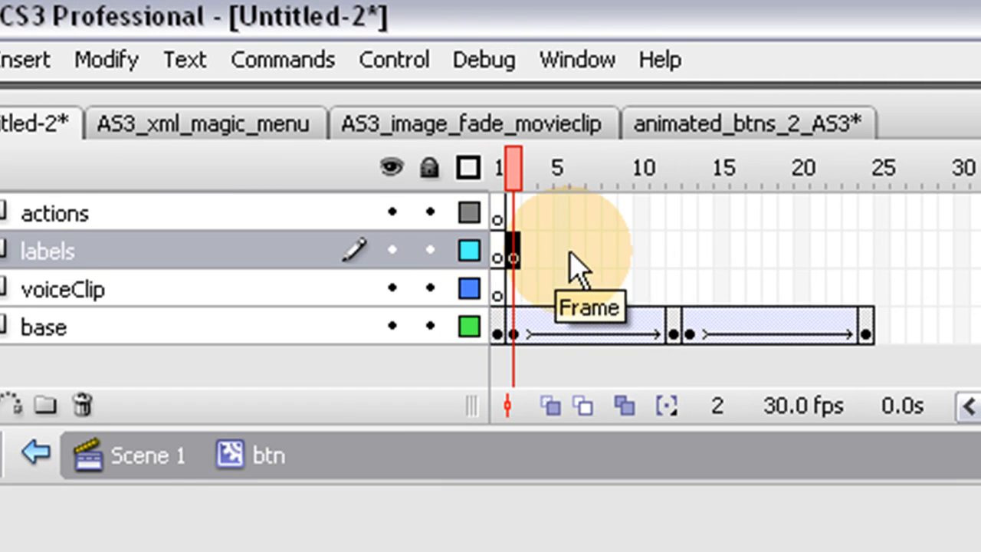
{"action": "left_click", "coordinate": [675, 264]}
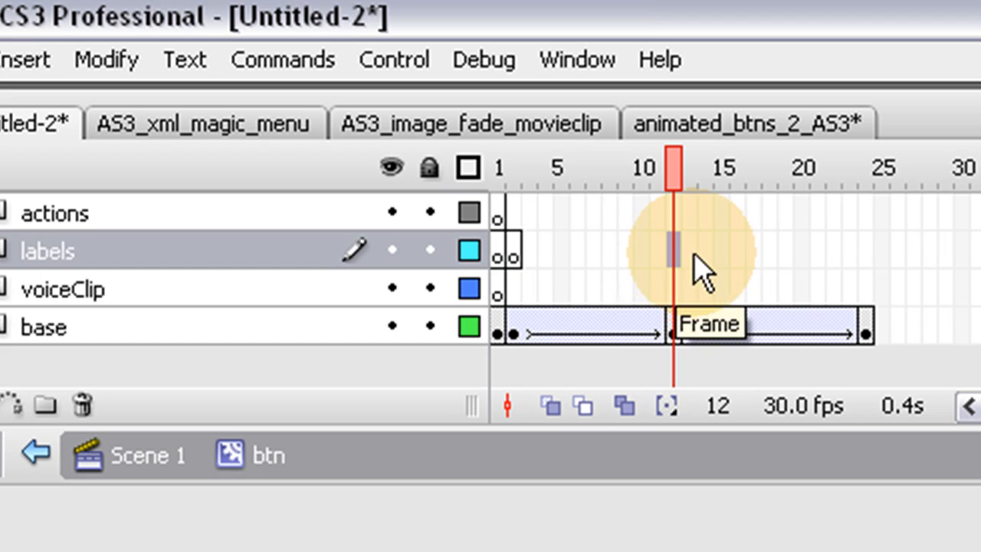
{"action": "left_click", "coordinate": [692, 267]}
{"action": "key", "text": "F7"}
{"action": "left_click", "coordinate": [866, 260]}
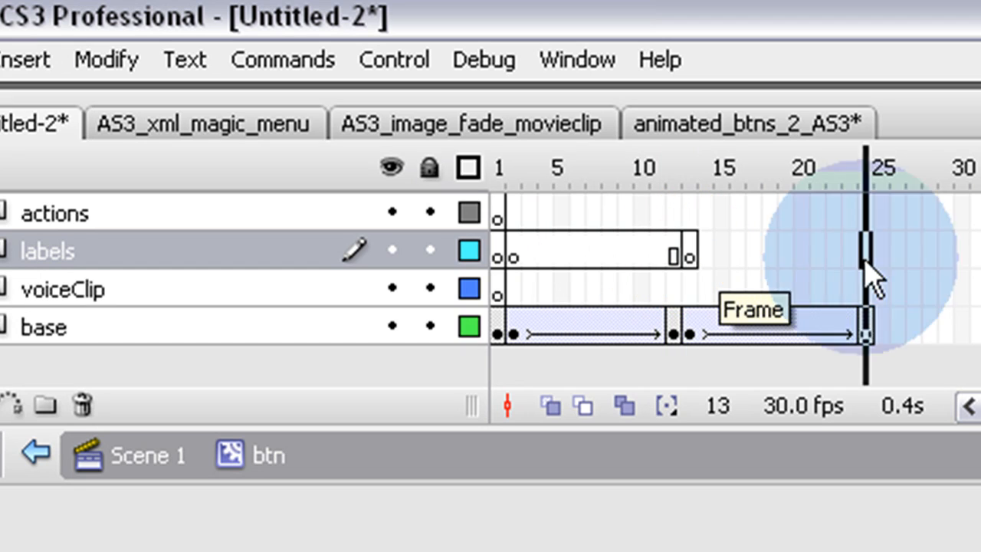
{"action": "key", "text": "F7"}
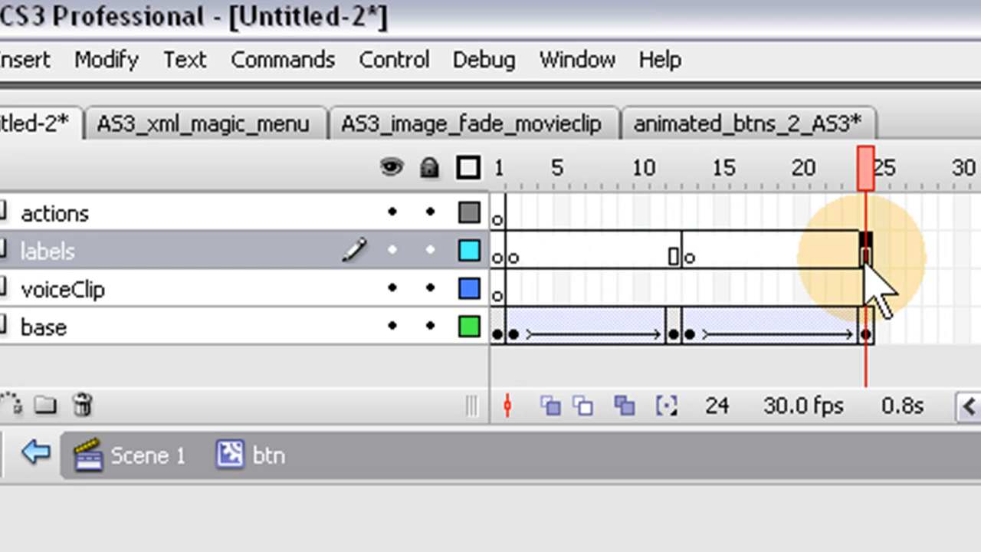
Insert a blank keyframe on the actions layer at frame 12 and extend the layer to frame 24
{"action": "left_click", "coordinate": [675, 218]}
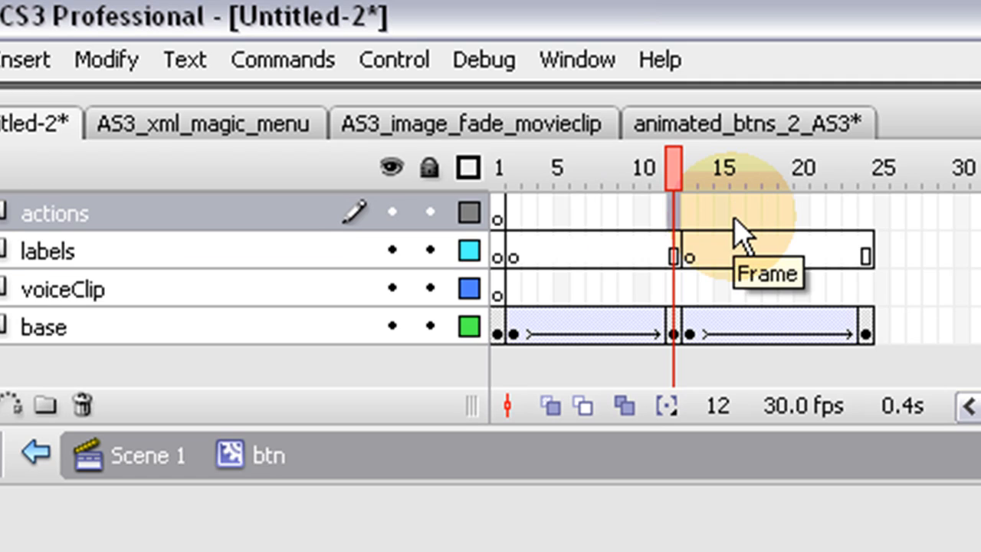
{"action": "key", "text": "F7"}
{"action": "left_click", "coordinate": [866, 218]}
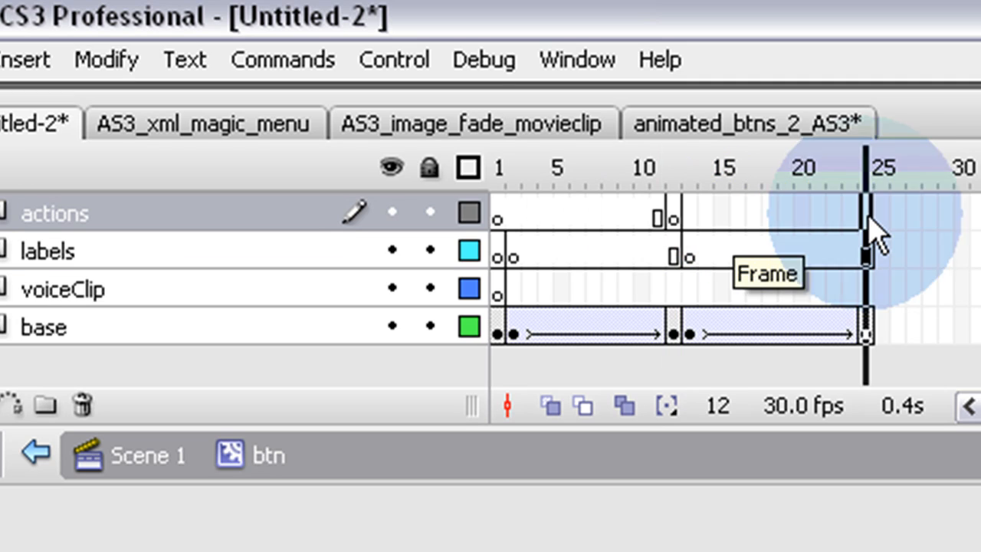
{"action": "key", "text": "F7"}
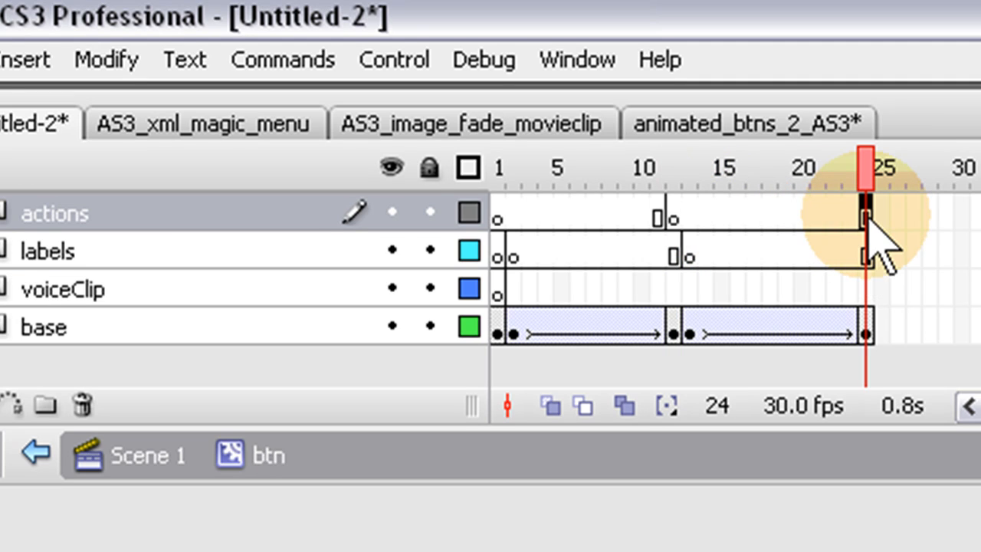
Add the script stop(); to the actions layer's keyframes at frames 1 and 12
{"action": "left_click", "coordinate": [499, 219]}
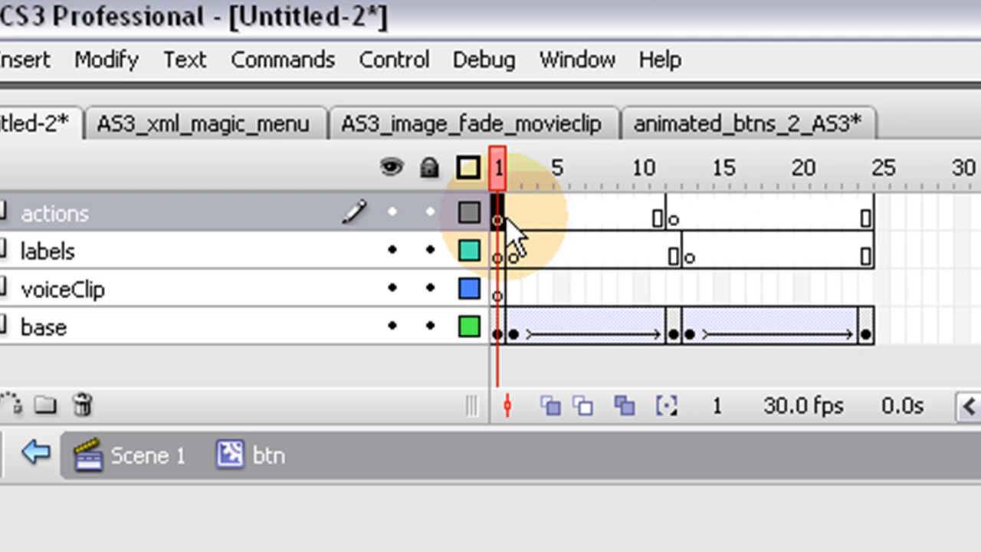
{"action": "key", "text": "F9"}
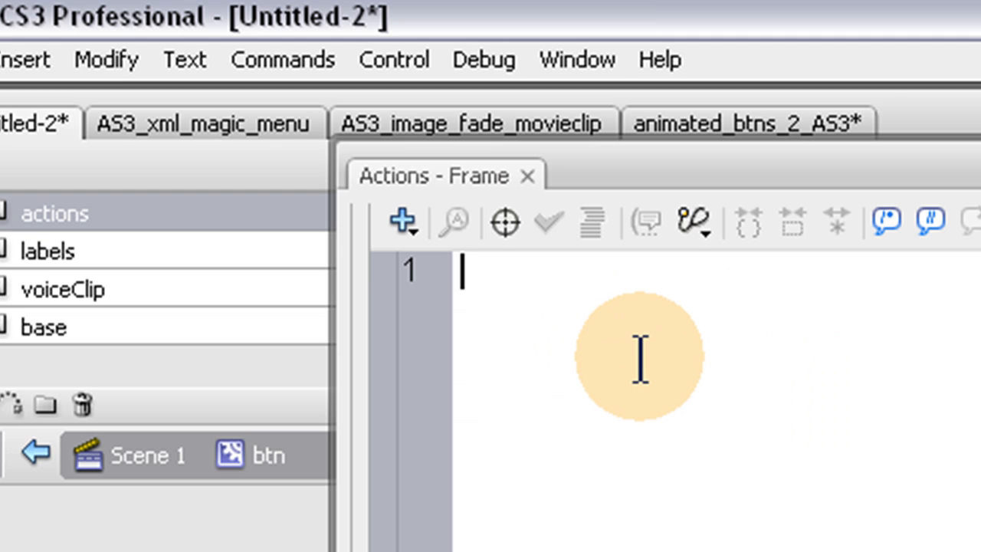
{"action": "type", "text": "stop();"}
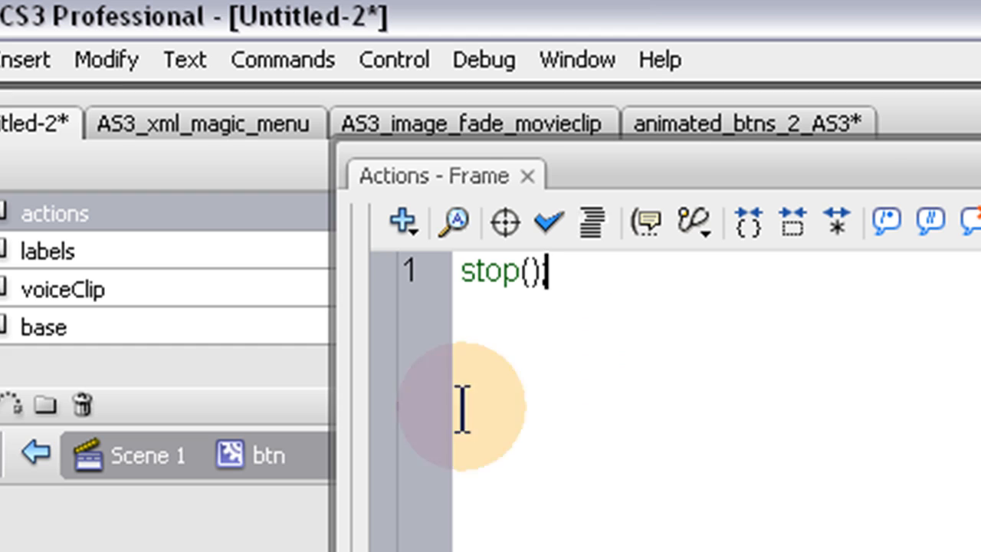
{"action": "key", "text": "F9"}
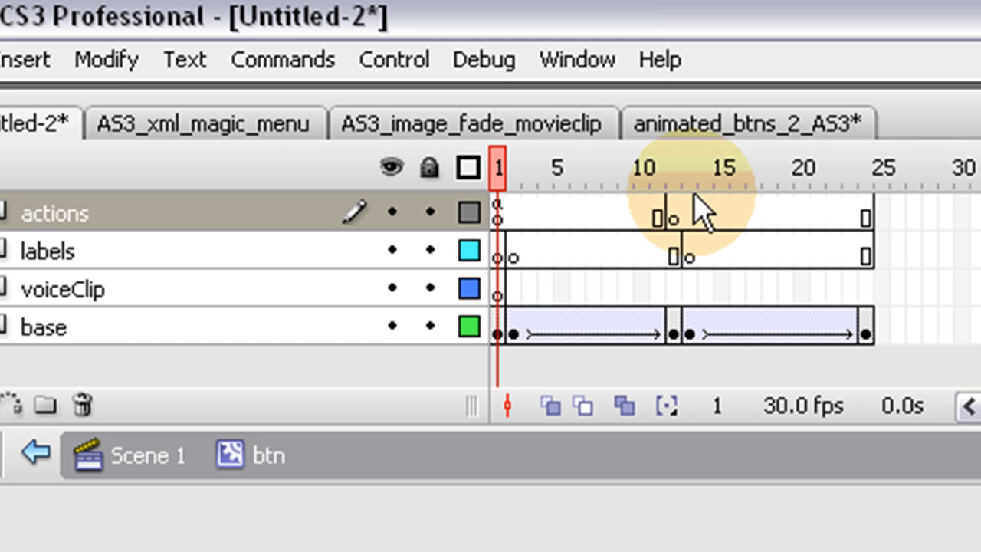
{"action": "left_click", "coordinate": [679, 215]}
{"action": "key", "text": "F9"}
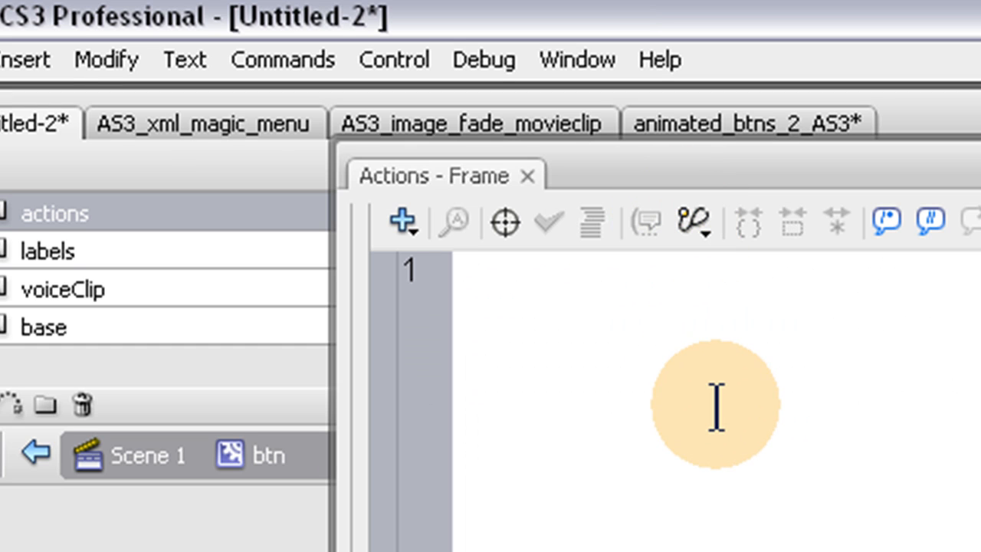
{"action": "type", "text": "stop();"}
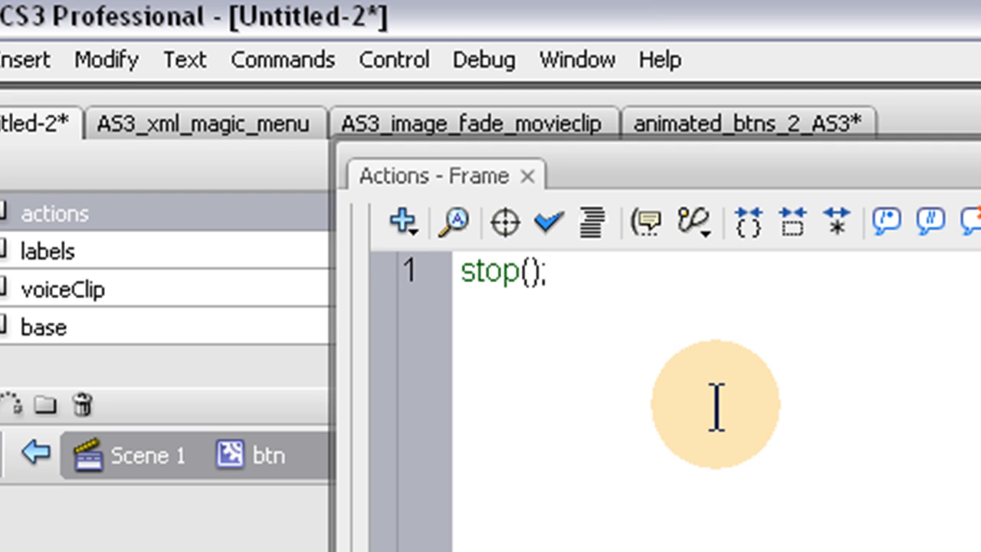
{"action": "key", "text": "F9"}
Review the actions layer's keyframes at frames 12 and 1 and the script on frame 1
{"action": "left_click", "coordinate": [673, 203]}
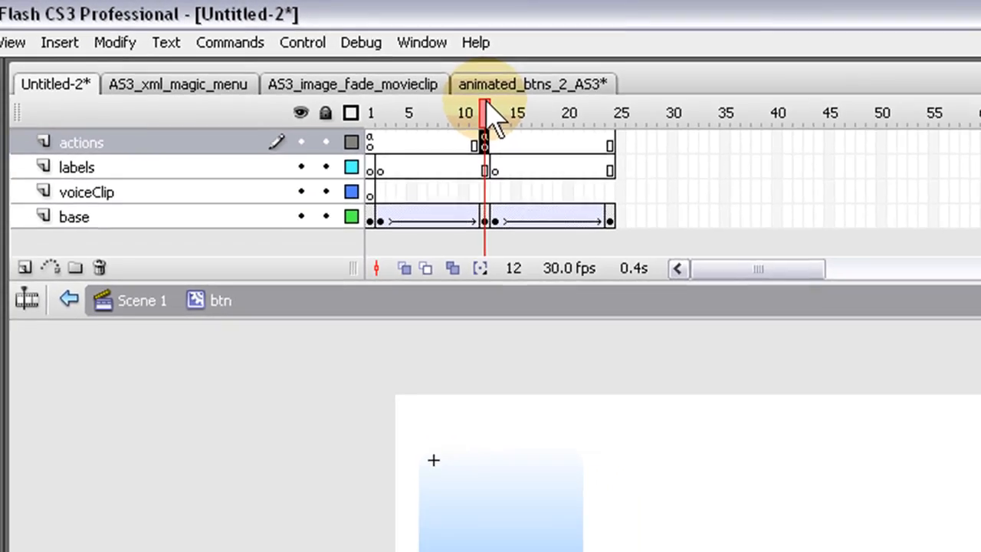
{"action": "left_click", "coordinate": [436, 180]}
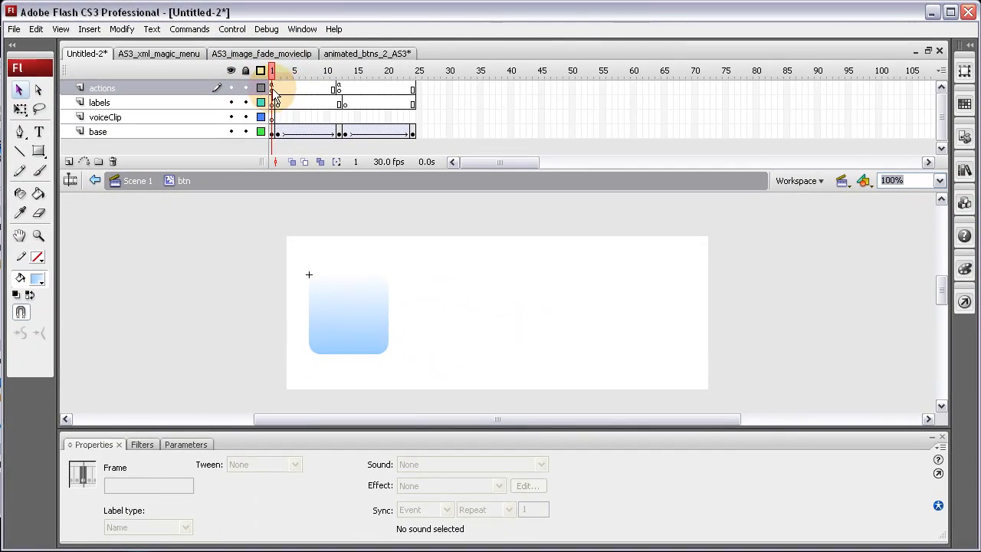
{"action": "double_click", "coordinate": [272, 88]}
{"action": "left_click", "coordinate": [273, 87]}
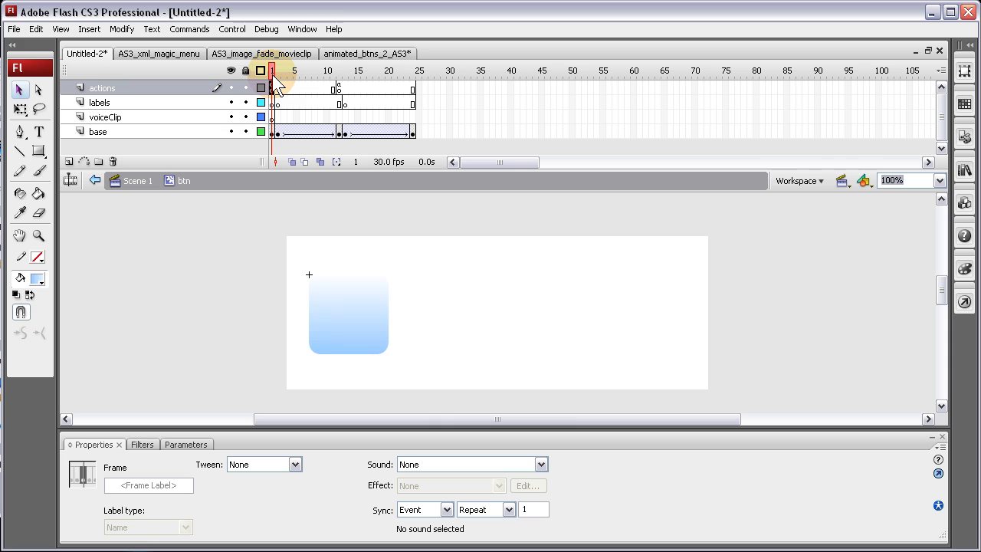
{"action": "key", "text": "F9"}
{"action": "key", "text": "F9"}
{"action": "mouse_move", "coordinate": [271, 64]}
{"action": "left_mouse_down"}
{"action": "mouse_move", "coordinate": [434, 67]}
{"action": "mouse_move", "coordinate": [259, 67]}
{"action": "mouse_move", "coordinate": [417, 65]}
{"action": "mouse_move", "coordinate": [323, 80]}
{"action": "mouse_move", "coordinate": [272, 73]}
{"action": "left_mouse_up"}
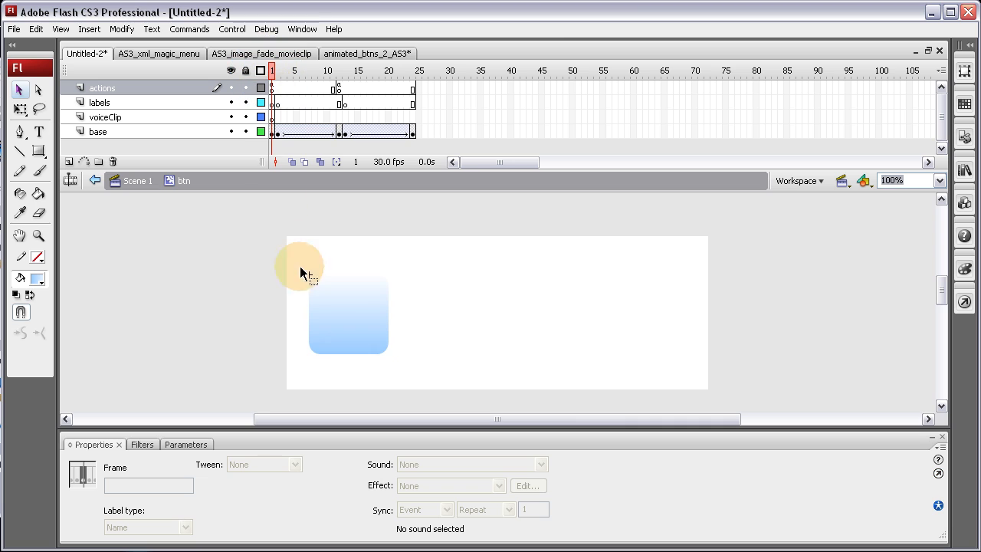
{"action": "left_click", "coordinate": [273, 87]}
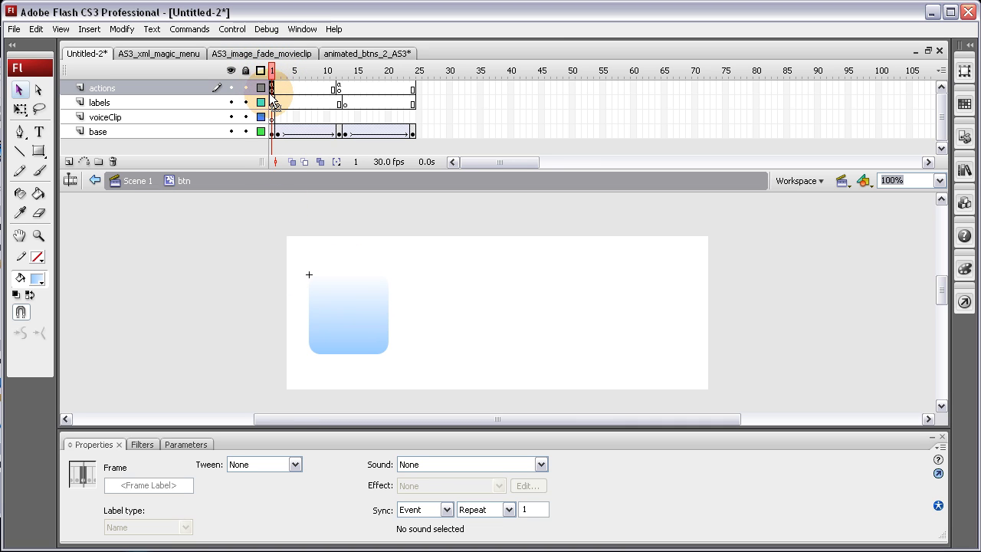
{"action": "key", "text": "F9"}
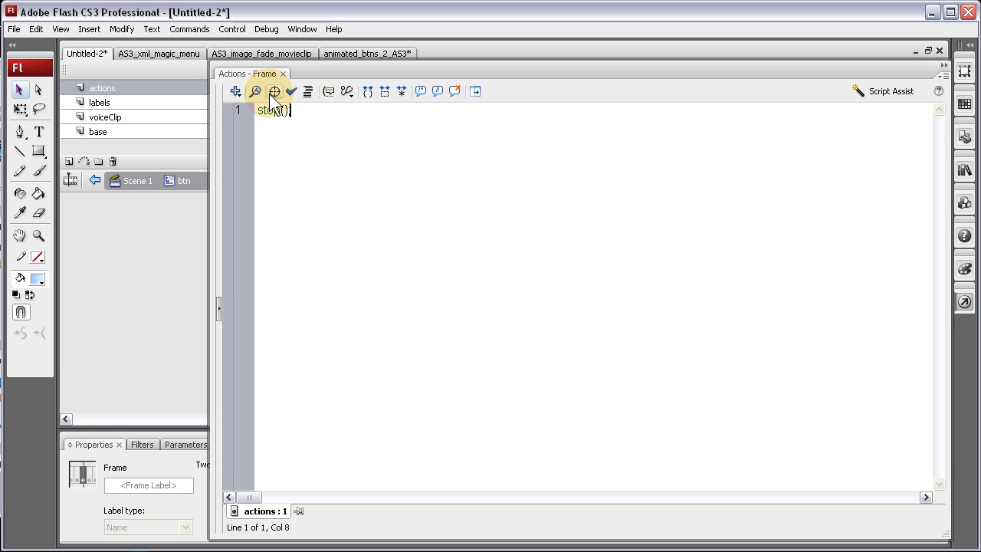
{"action": "key", "text": "F9"}
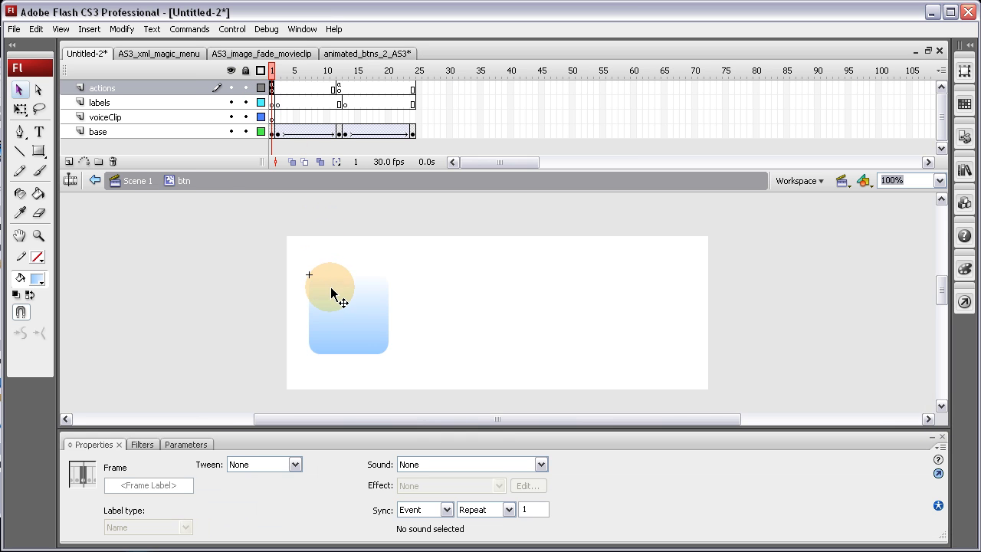
Label the labels layer's keyframes over at frame 2 and out at frame 13
{"action": "left_click", "coordinate": [279, 104]}
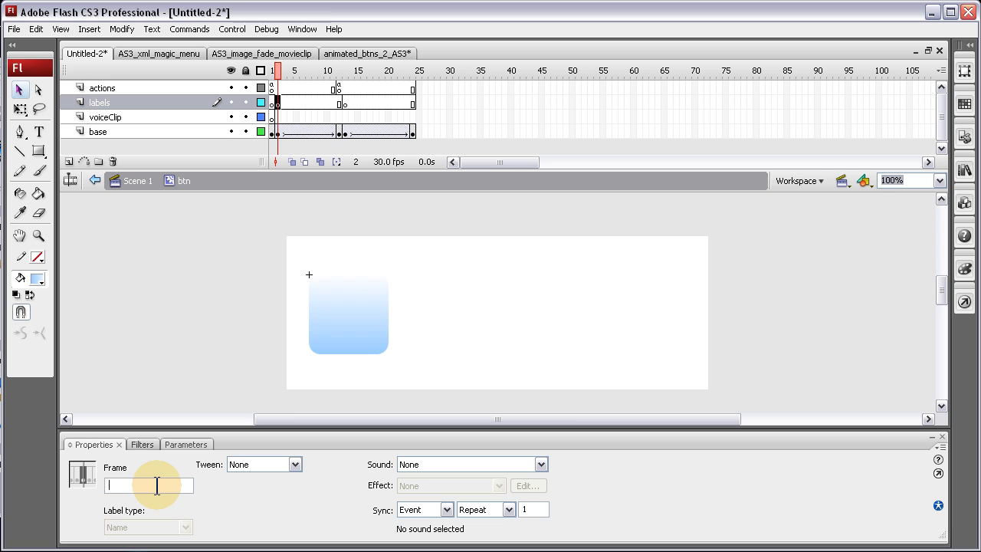
{"action": "type", "text": "ove"}
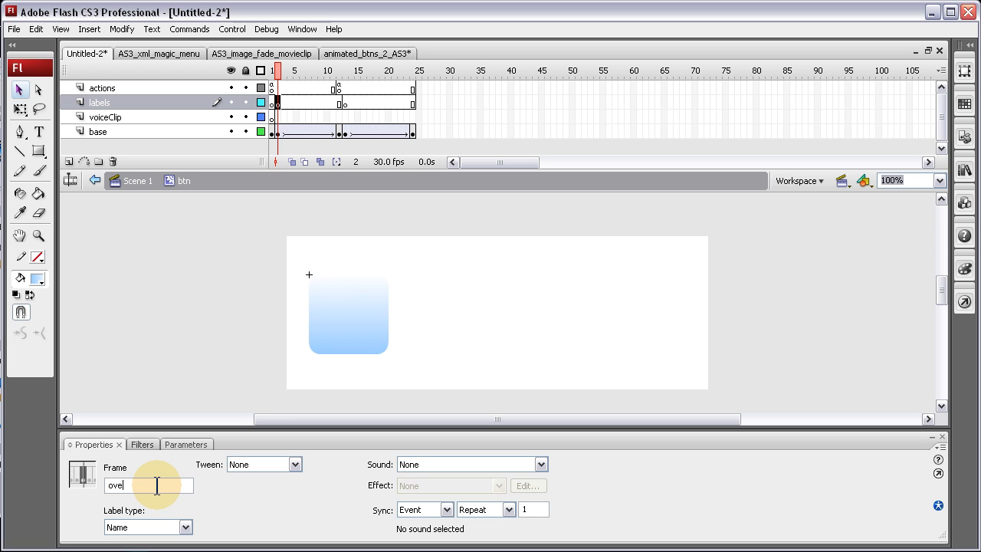
{"action": "left_click", "coordinate": [348, 104]}
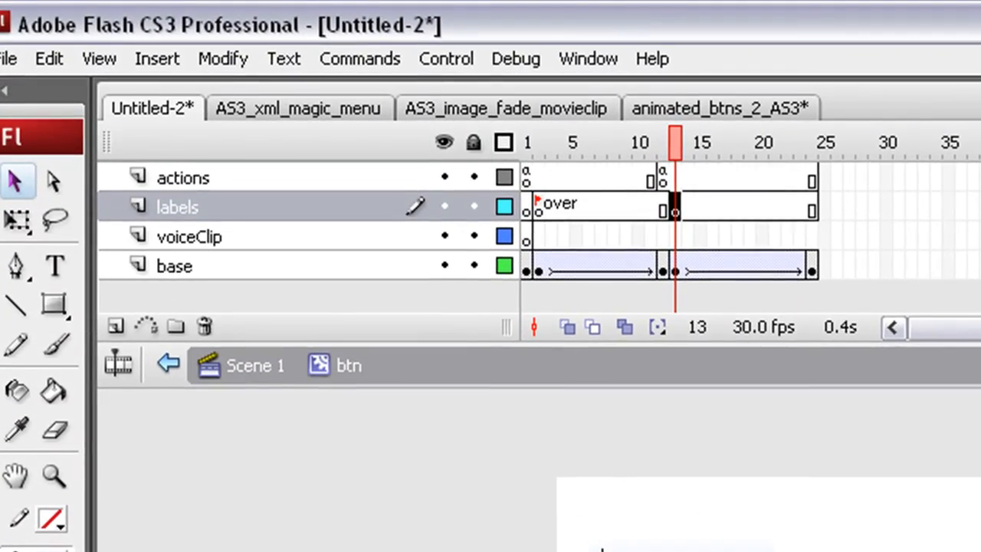
{"action": "type", "text": "out"}
{"action": "left_click", "coordinate": [425, 548]}
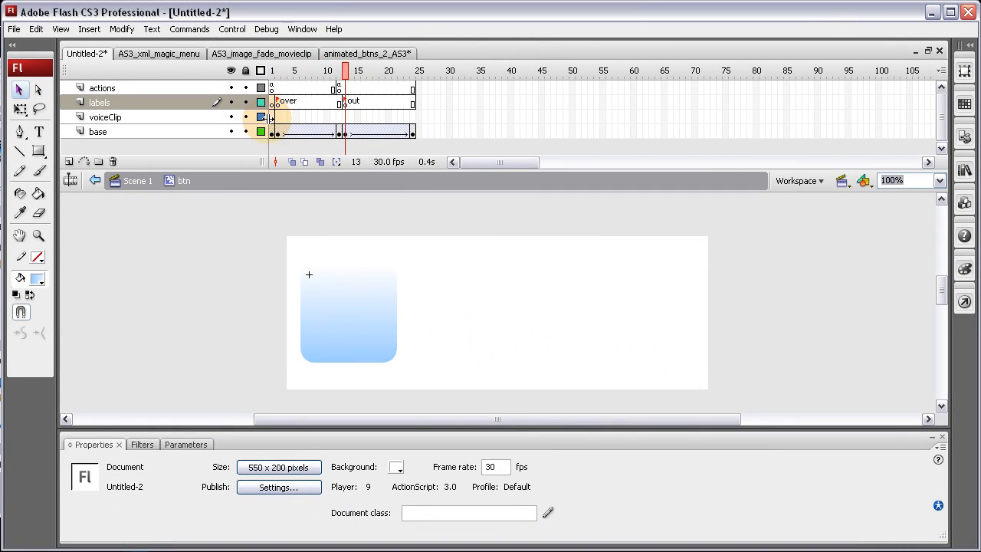
Insert a blank keyframe on the voiceClip layer at frame 2
{"action": "left_click", "coordinate": [272, 116]}
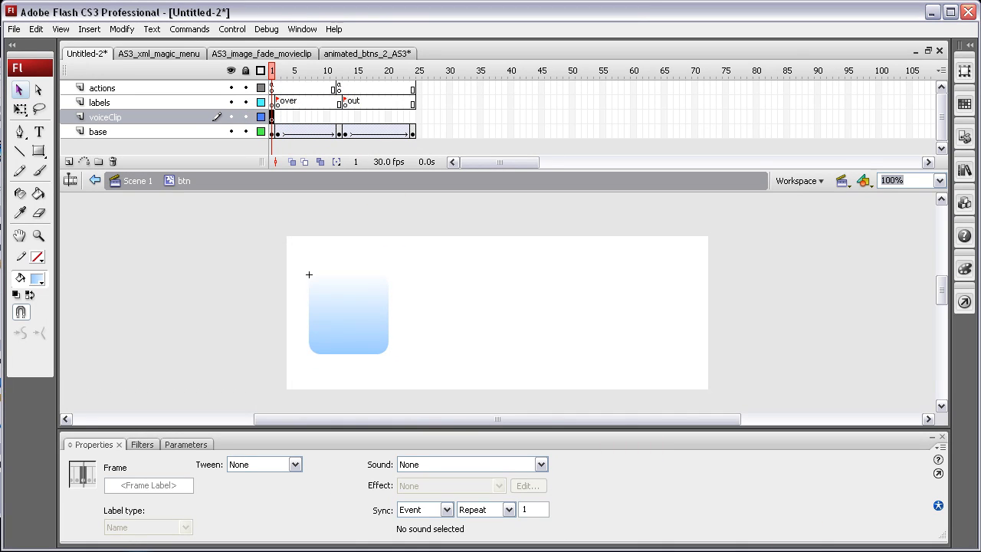
{"action": "left_click", "coordinate": [491, 280]}
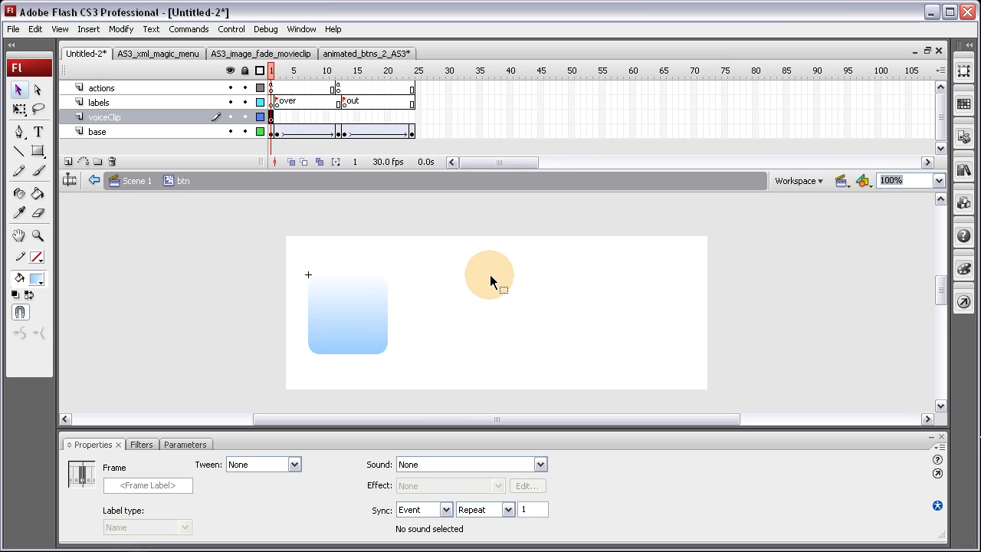
{"action": "left_click", "coordinate": [276, 116]}
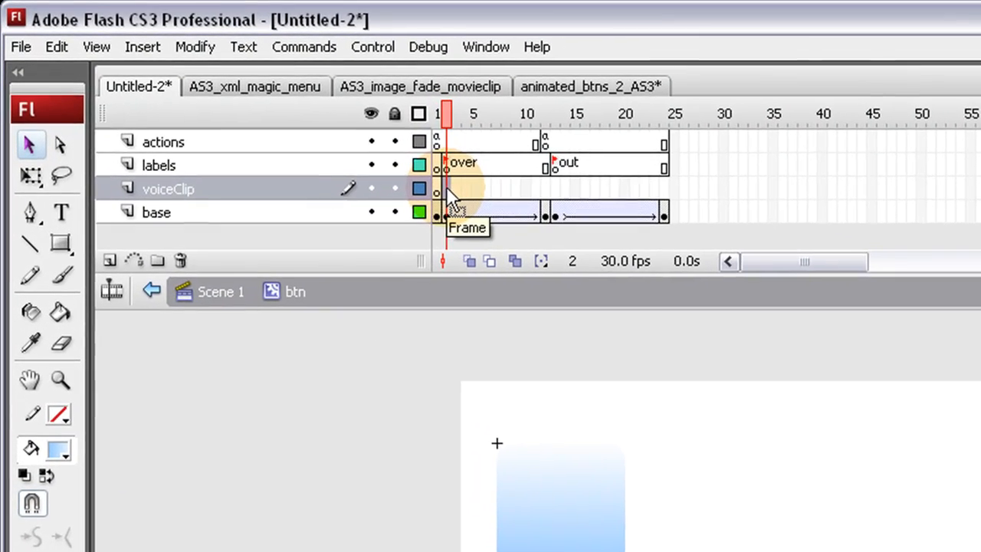
{"action": "left_click", "coordinate": [393, 166]}
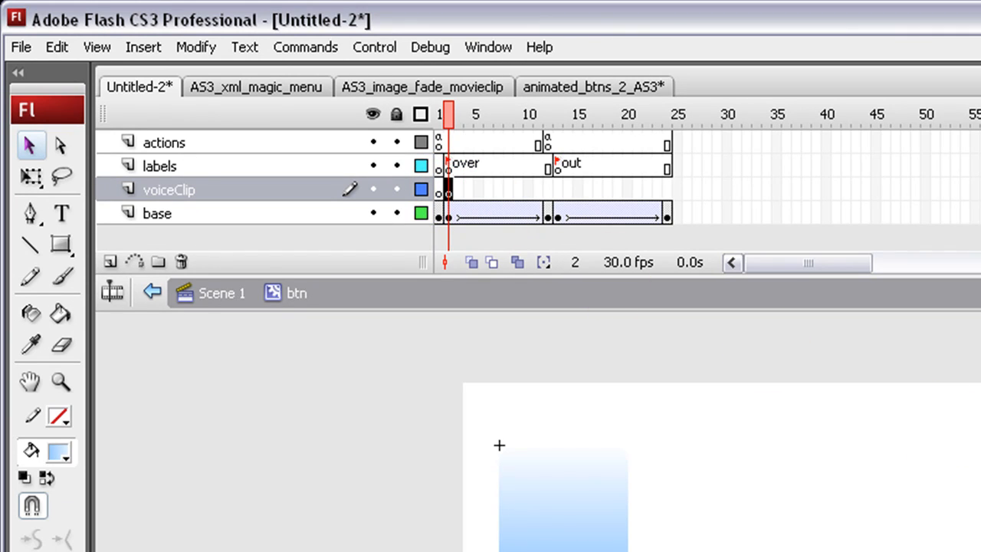
{"action": "left_click_drag", "start_coordinate": [447, 191], "coordinate": [452, 194]}
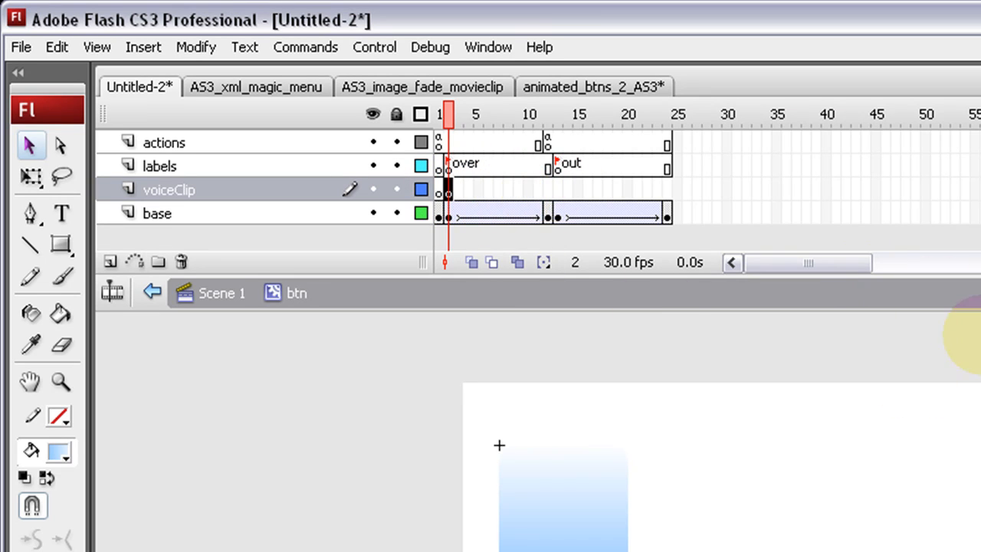
{"action": "left_click_drag", "start_coordinate": [449, 190], "coordinate": [457, 203]}
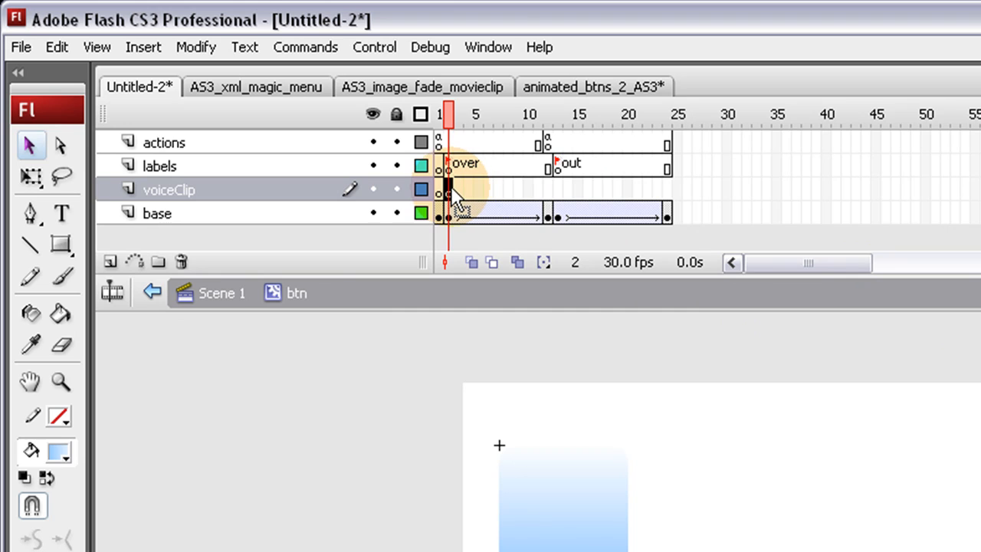
{"action": "left_click", "coordinate": [306, 450]}
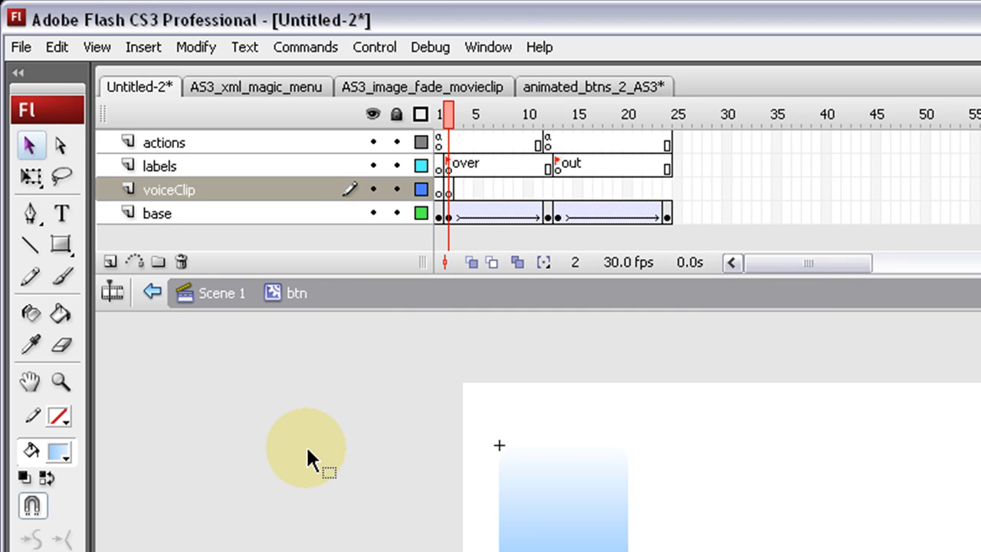
{"action": "left_click", "coordinate": [448, 189]}
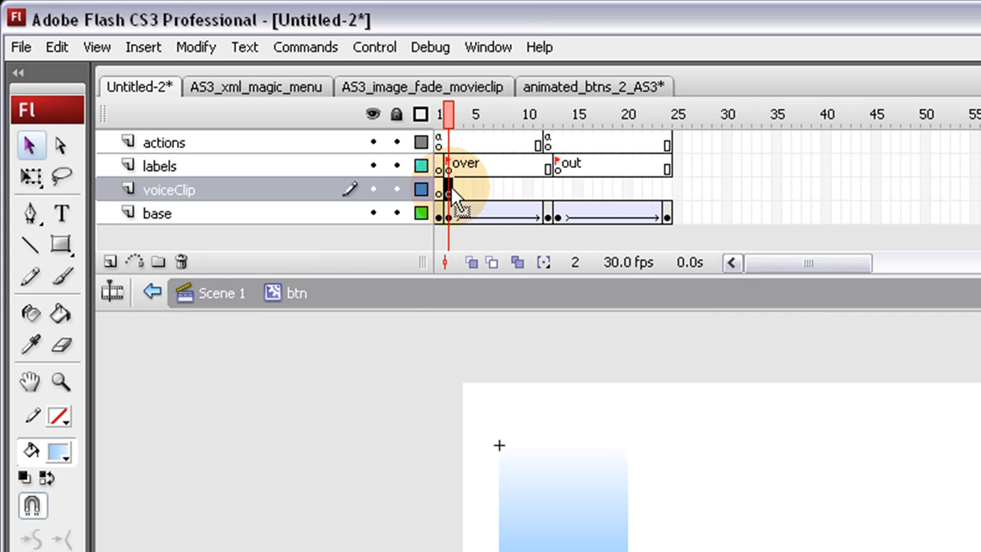
{"action": "left_click", "coordinate": [452, 188]}
{"action": "left_click", "coordinate": [549, 190]}
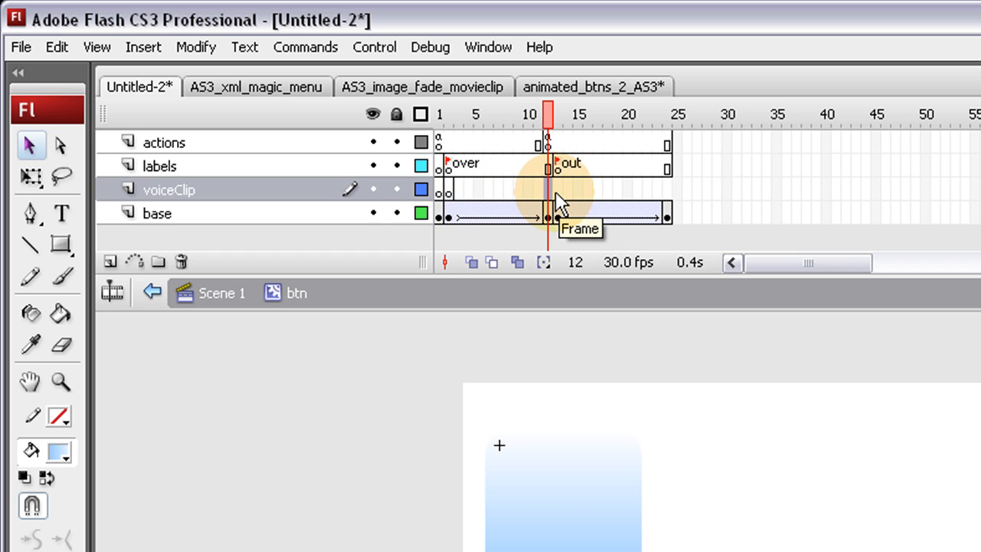
{"action": "left_click", "coordinate": [452, 185]}
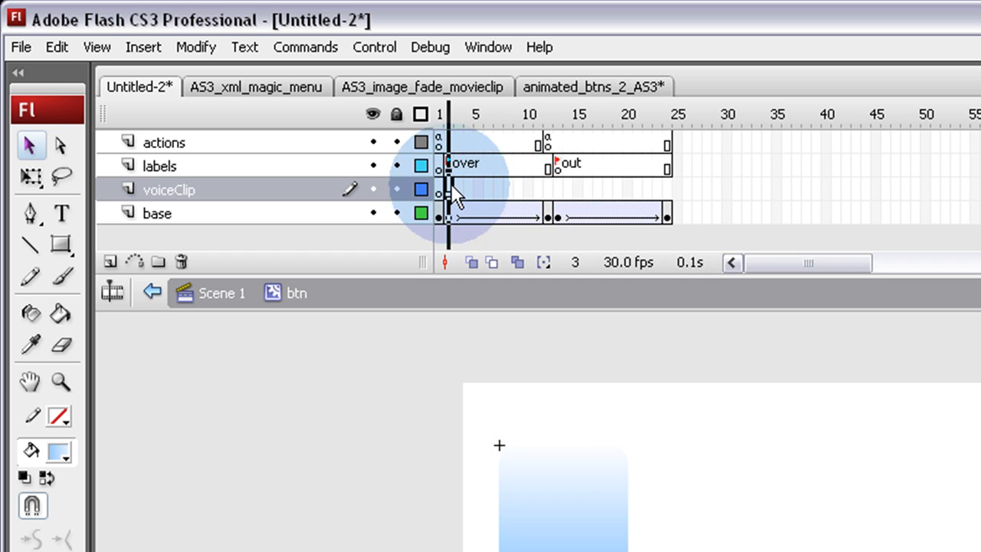
{"action": "left_click", "coordinate": [547, 192]}
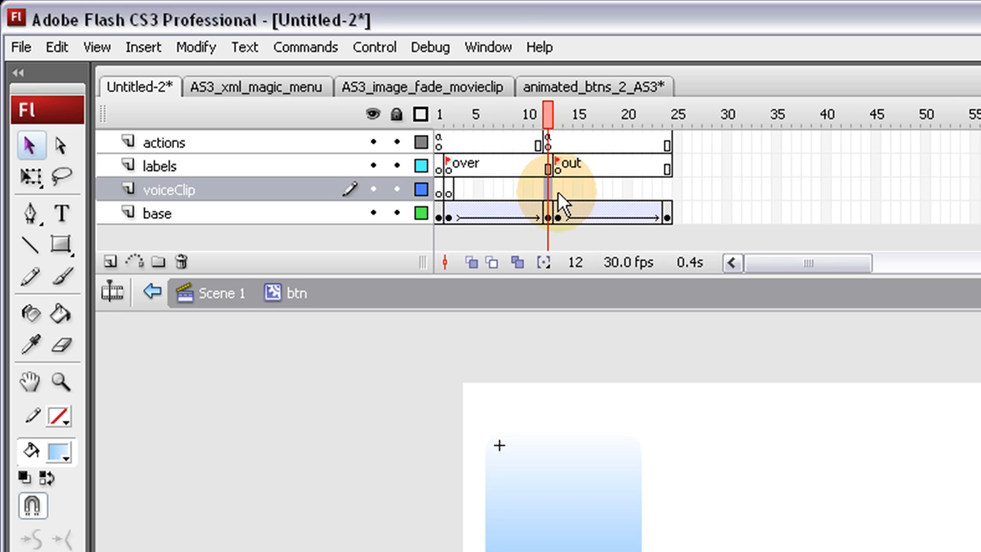
{"action": "key", "text": "F7"}
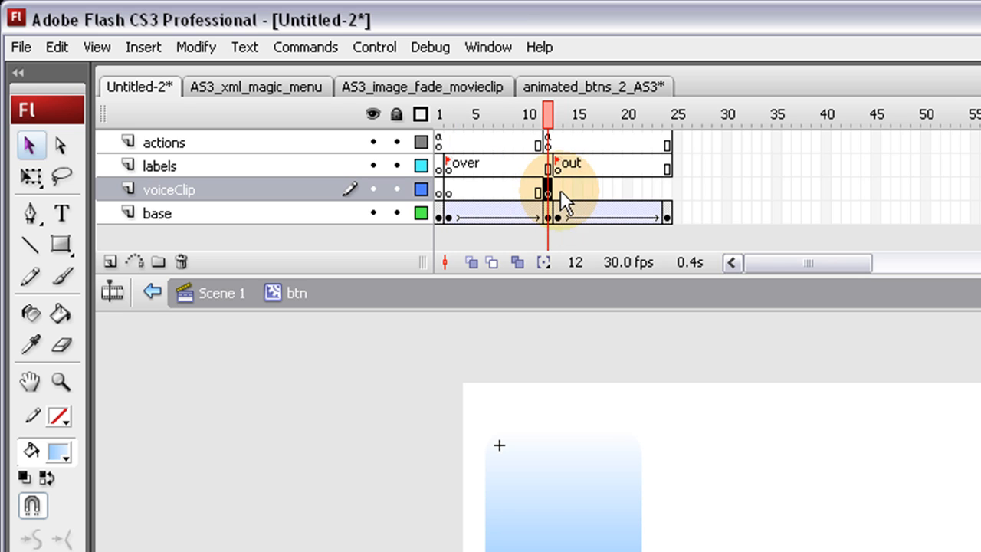
{"action": "left_click", "coordinate": [560, 190]}
{"action": "left_click", "coordinate": [551, 192]}
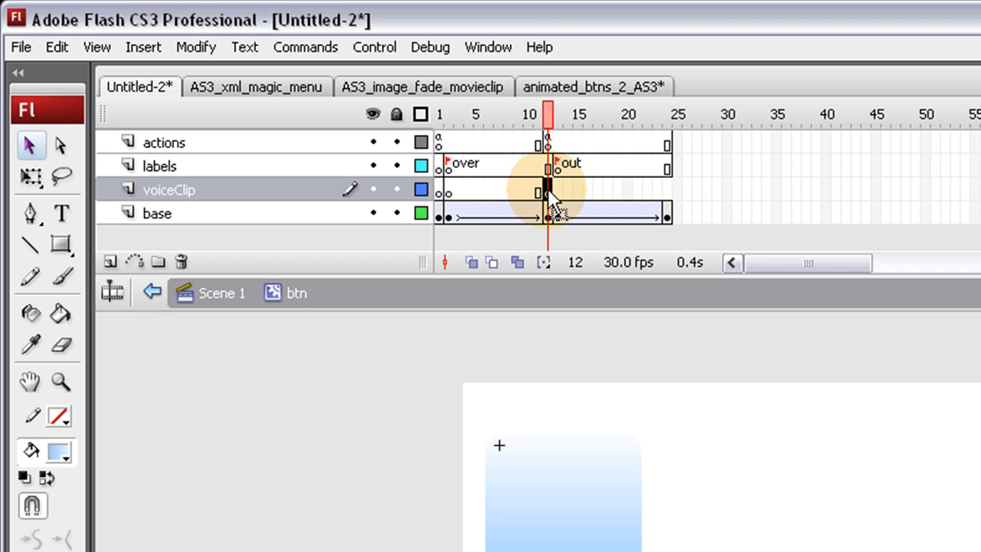
{"action": "left_click", "coordinate": [555, 191]}
{"action": "left_click", "coordinate": [550, 192]}
{"action": "left_click", "coordinate": [555, 191]}
{"action": "key", "text": "ctrl+z"}
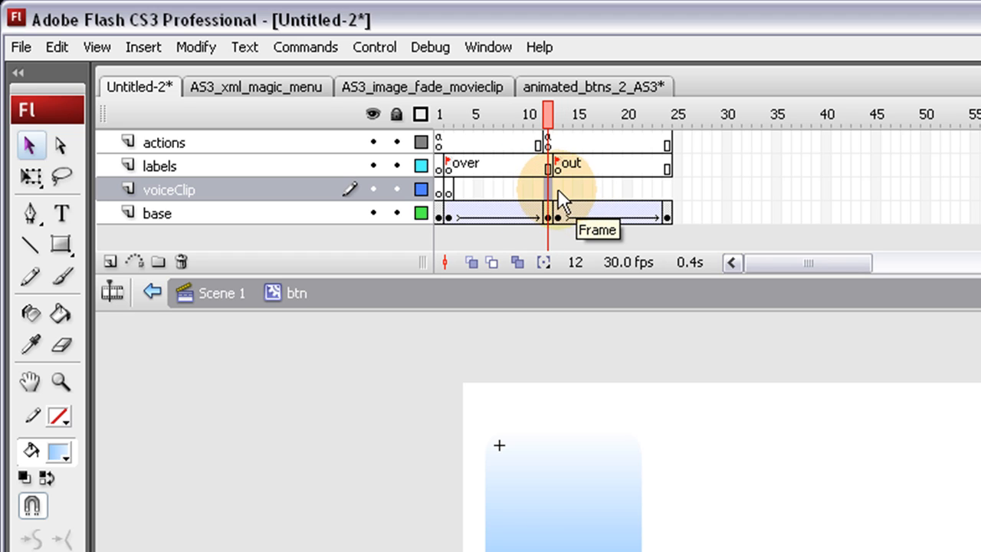
Extend the voiceClip layer to frame 12 and select its keyframe at frame 2
{"action": "left_click", "coordinate": [551, 188]}
{"action": "key", "text": "F5"}
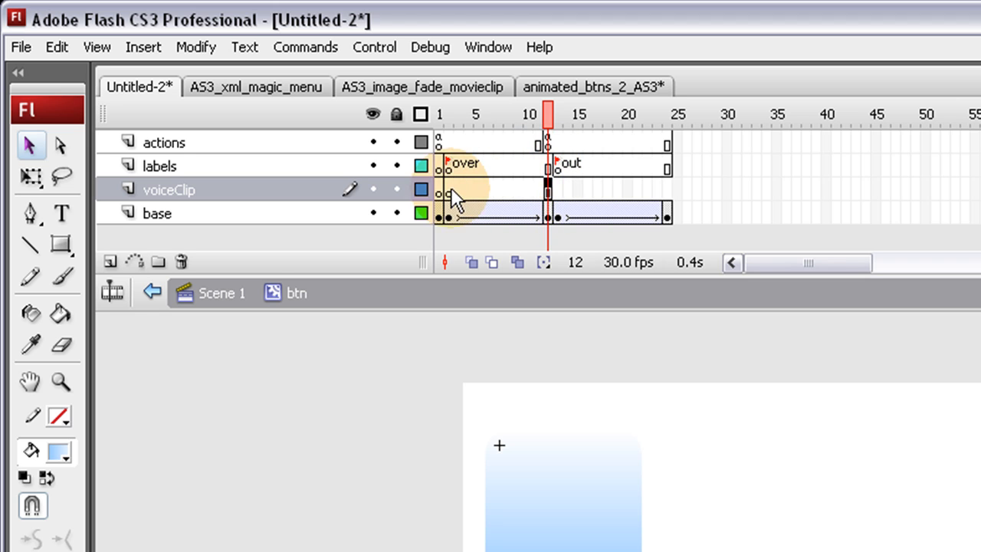
{"action": "left_click", "coordinate": [448, 190]}
Import the homepage sound from the CoolestFlashButtonsInTheWorld folder into the library
{"action": "left_click", "coordinate": [34, 52]}
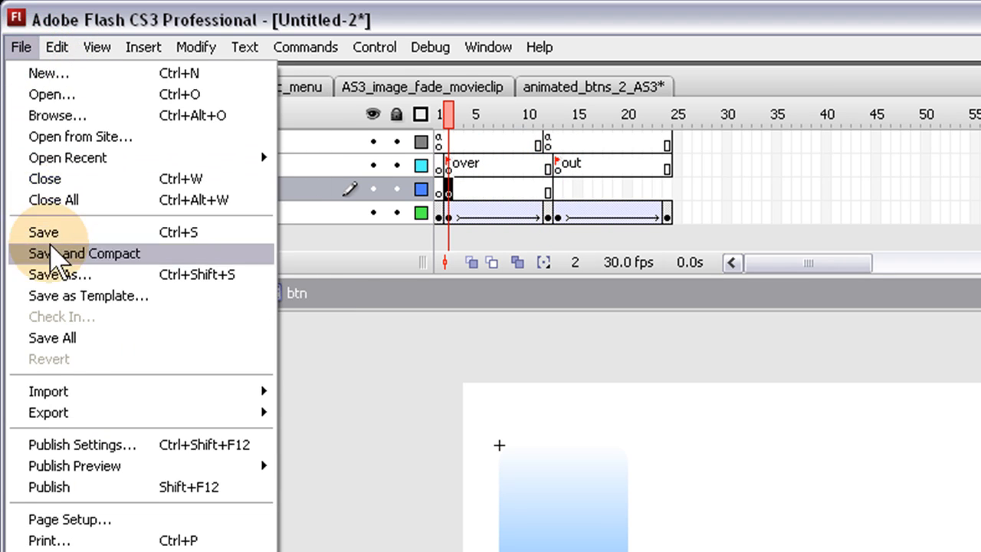
{"action": "mouse_move", "coordinate": [55, 404]}
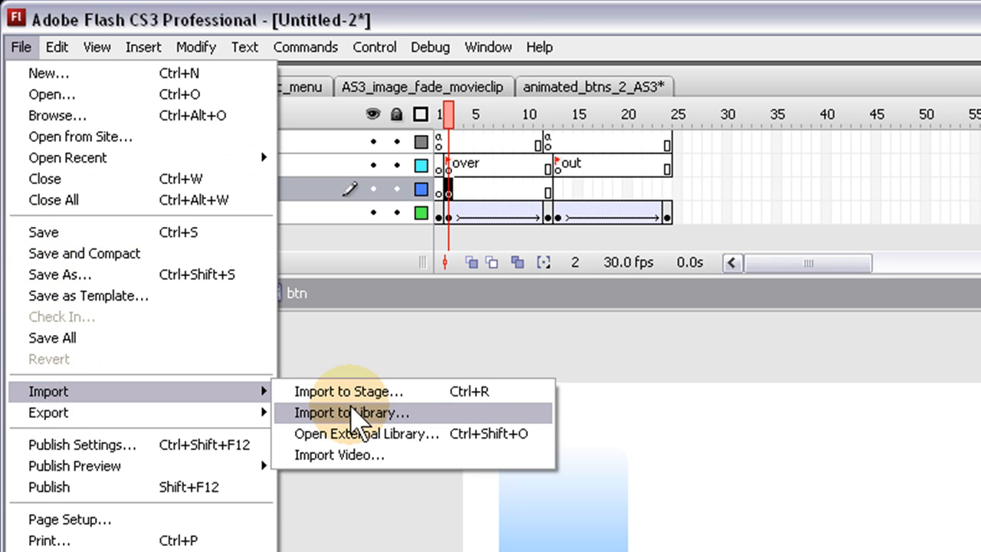
{"action": "left_click", "coordinate": [354, 415]}
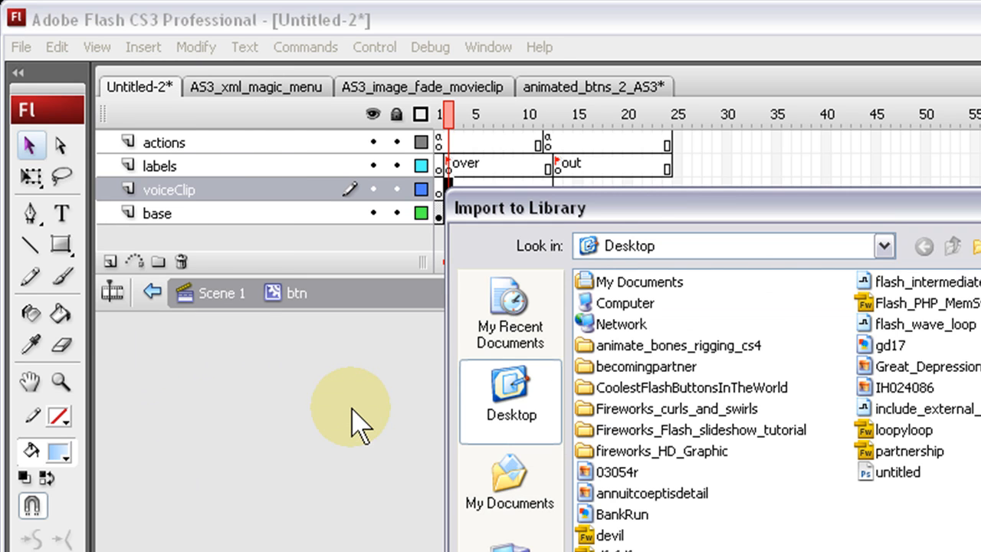
{"action": "double_click", "coordinate": [693, 387]}
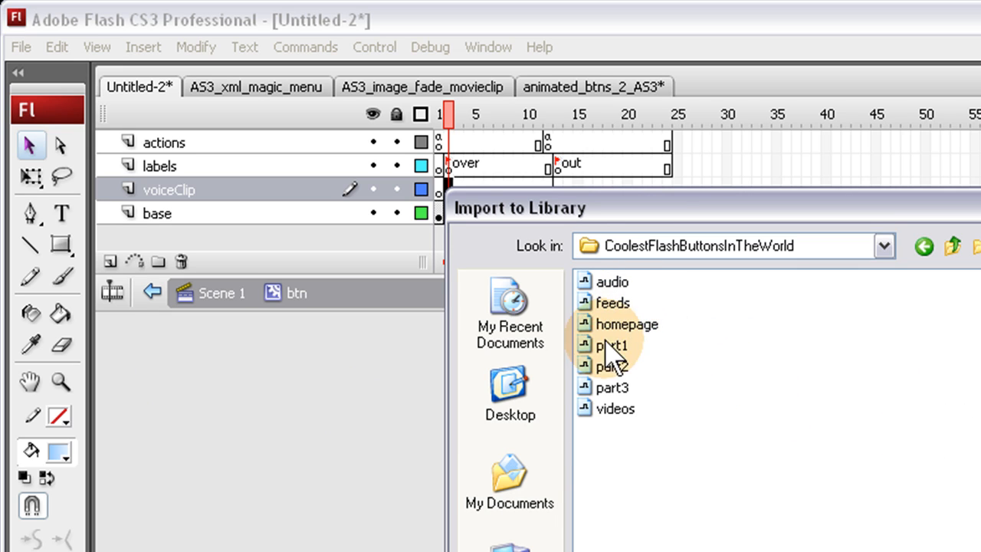
{"action": "double_click", "coordinate": [634, 328]}
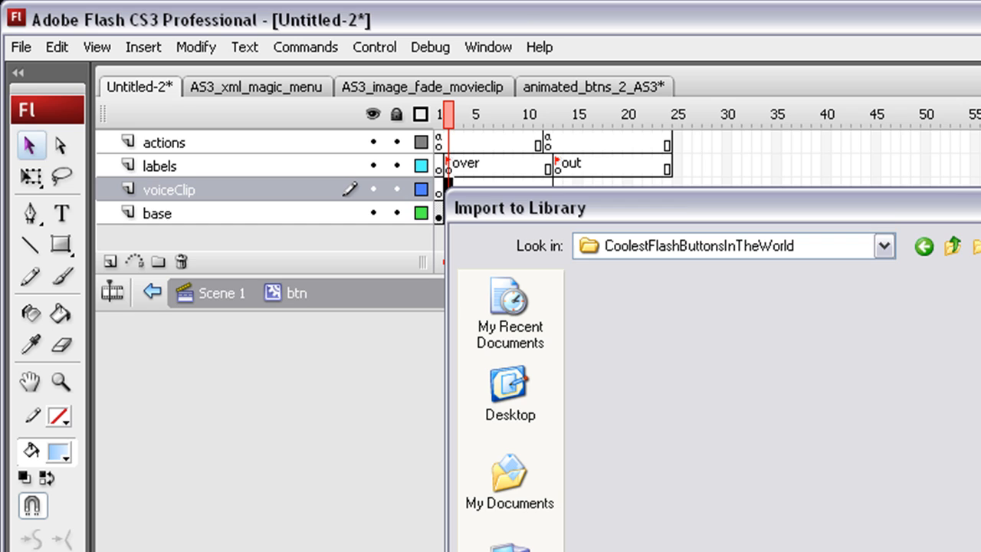
{"action": "key", "text": "Return"}
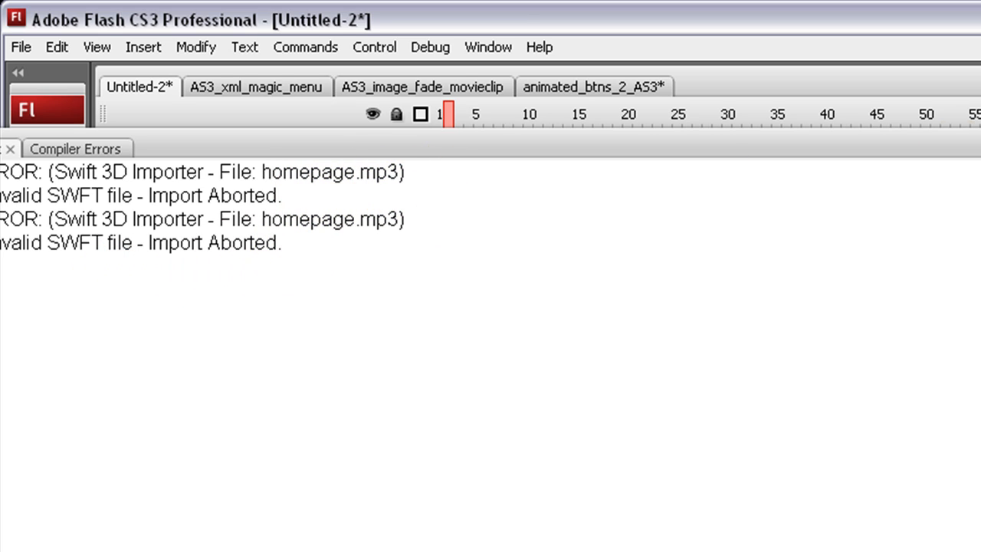
{"action": "key", "text": "F2"}
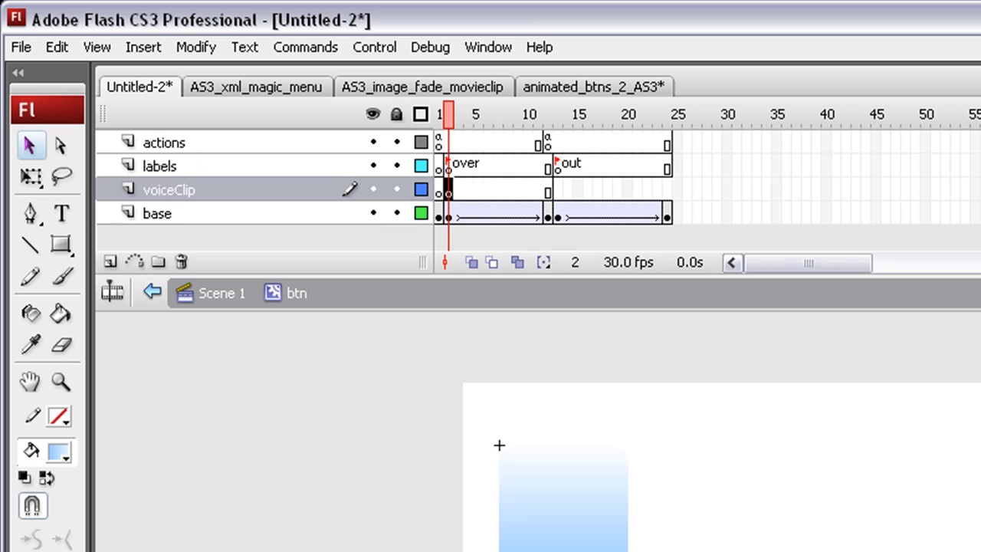
{"action": "left_click", "coordinate": [335, 405]}
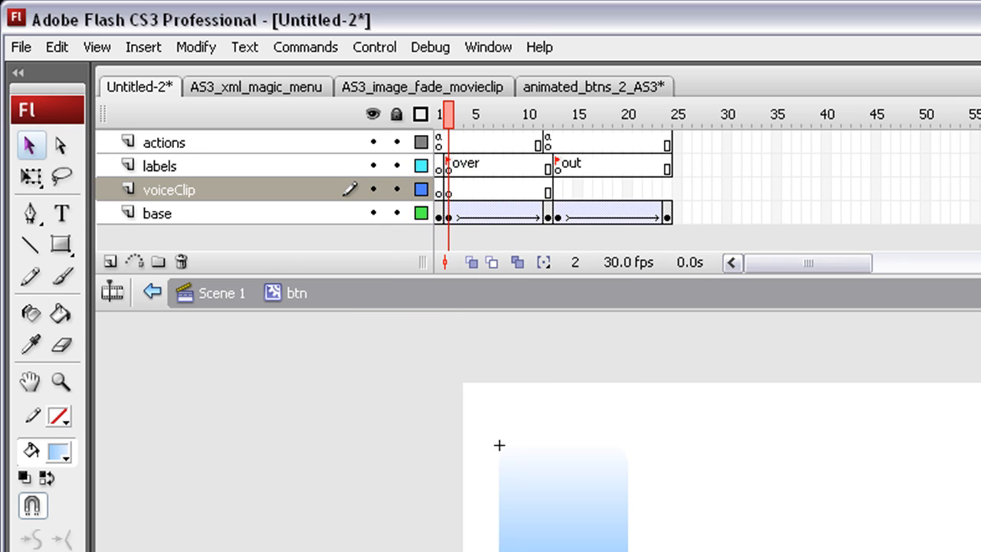
Assign the homepage sound to the voiceClip layer's keyframe at frame 2
{"action": "left_click", "coordinate": [449, 190]}
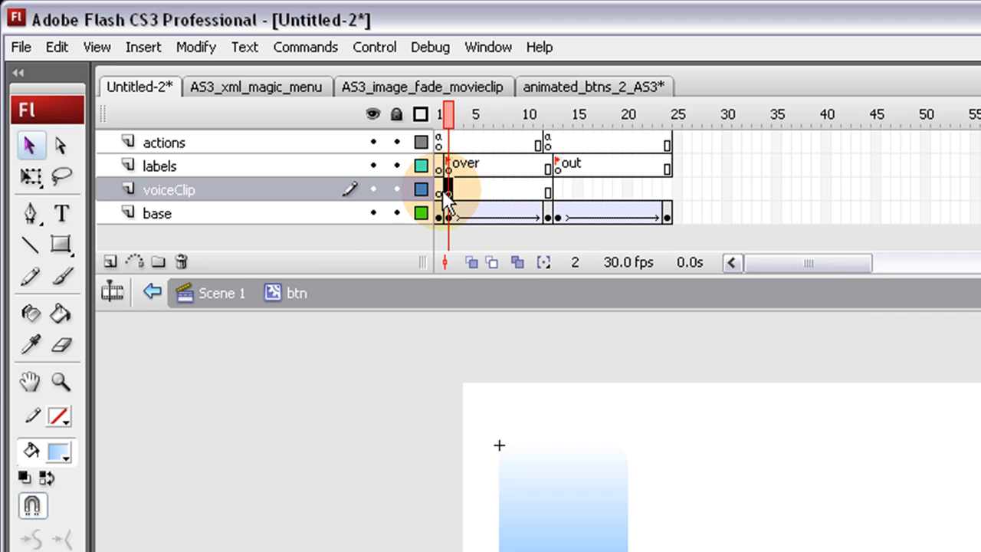
{"action": "left_click_drag", "start_coordinate": [445, 192], "coordinate": [451, 201]}
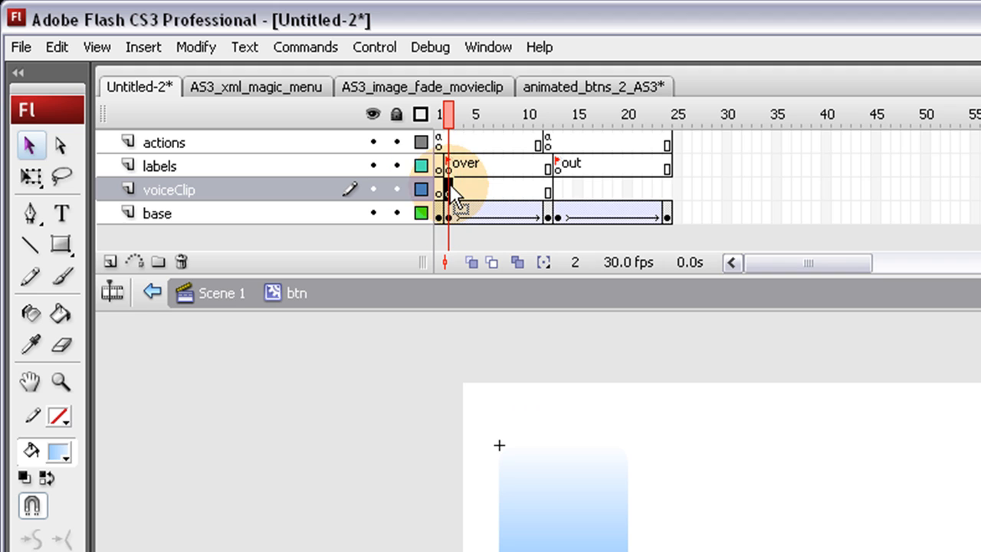
{"action": "left_click_drag", "start_coordinate": [451, 197], "coordinate": [314, 518]}
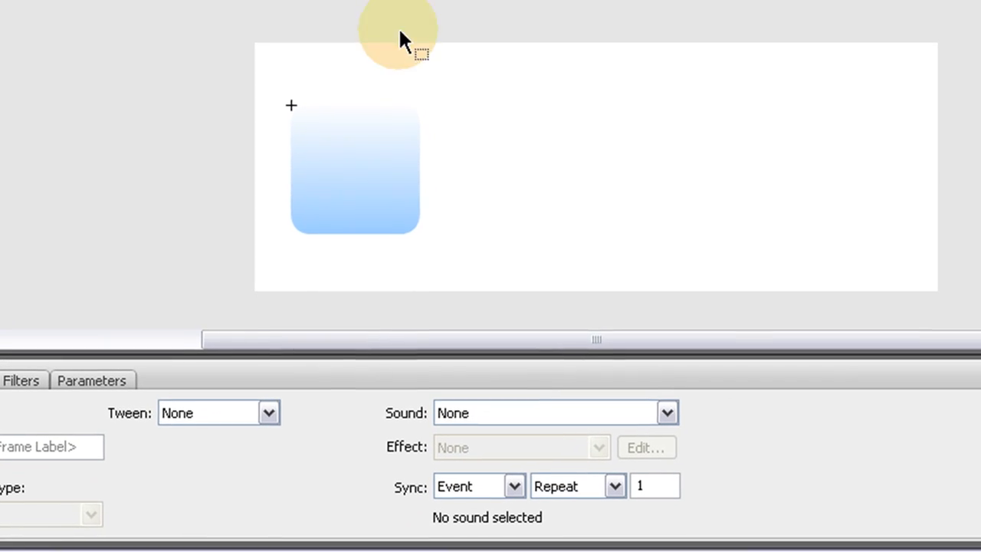
{"action": "left_click", "coordinate": [690, 451]}
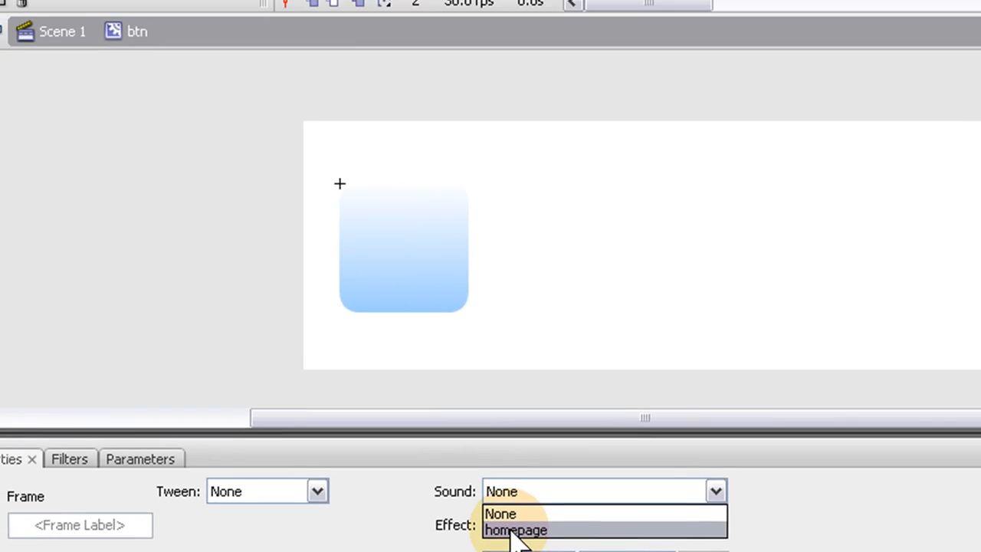
{"action": "left_click", "coordinate": [469, 449]}
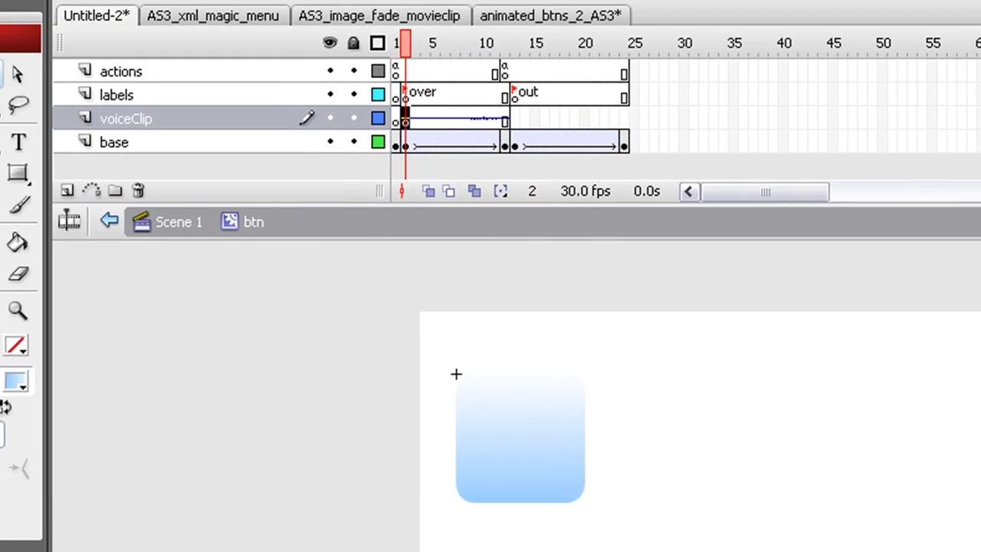
{"action": "left_click", "coordinate": [326, 419]}
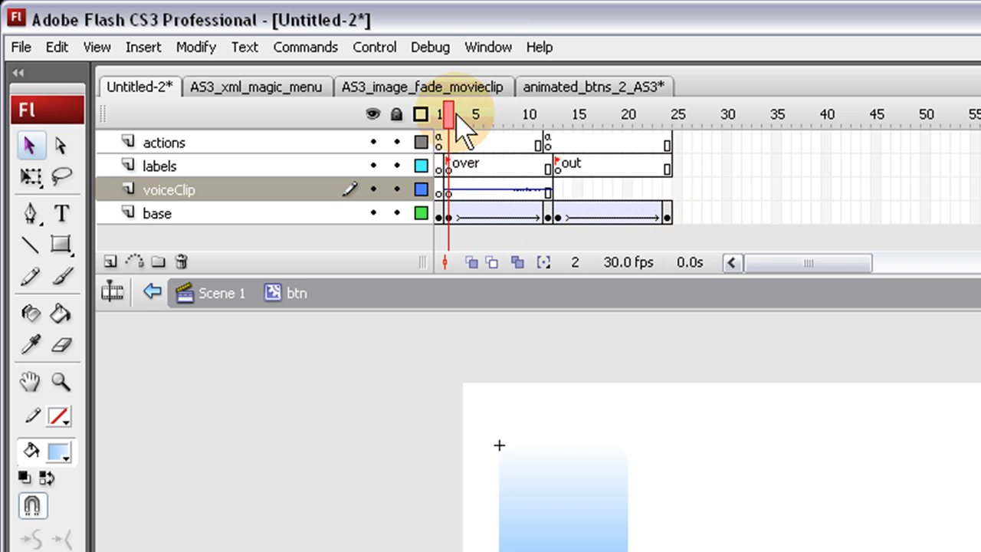
Return the playhead to frame 1 and select the base layer's keyframe there
{"action": "left_click_drag", "start_coordinate": [452, 123], "coordinate": [398, 161]}
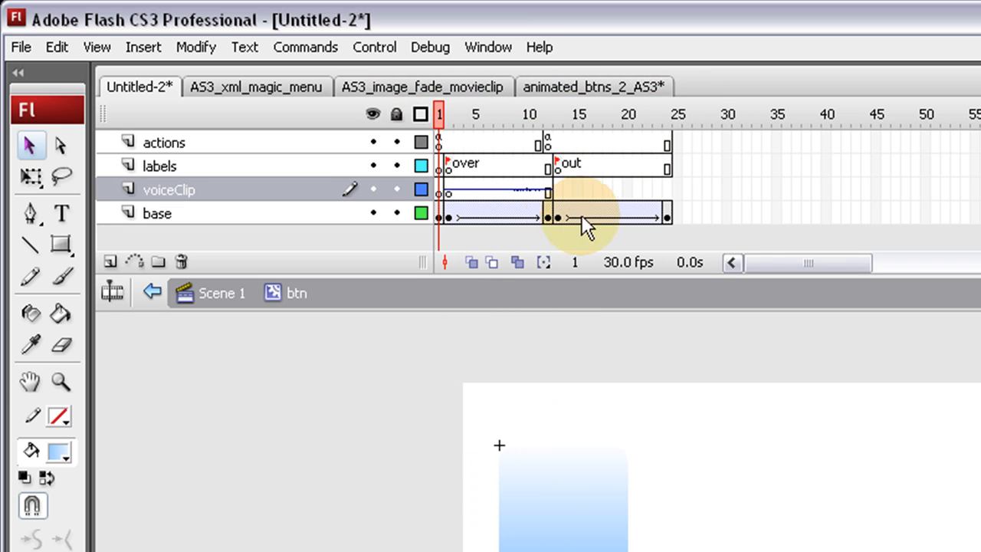
{"action": "left_click", "coordinate": [448, 218]}
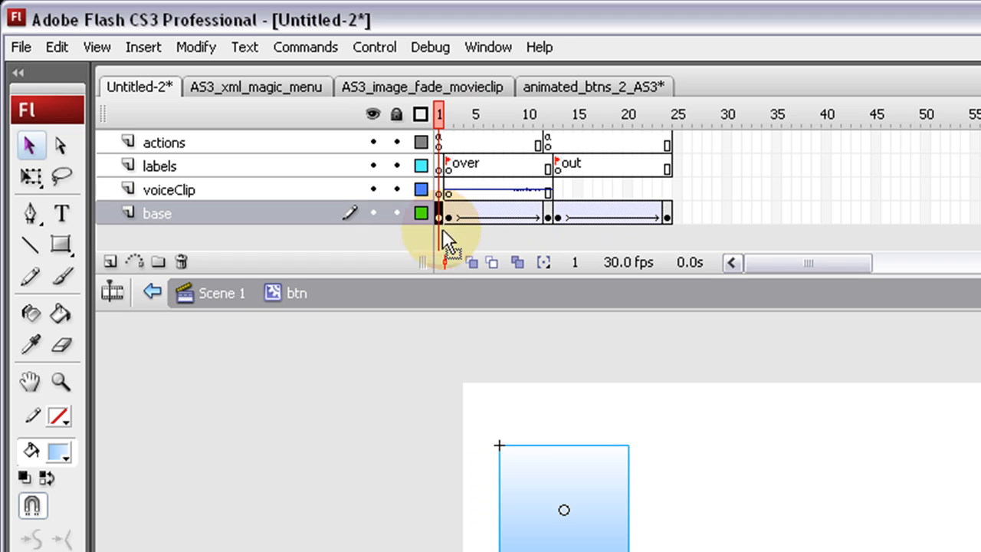
Open the button's base clip for editing, copy the house icon in Fireworks, and paste it into the clip in Flash as a movie clip
{"action": "left_click", "coordinate": [560, 487]}
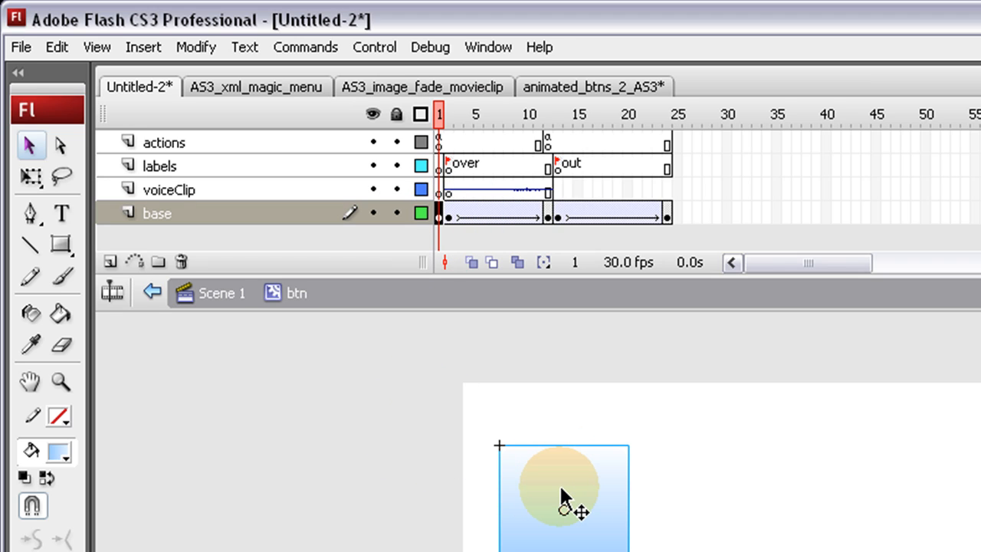
{"action": "double_click", "coordinate": [606, 487]}
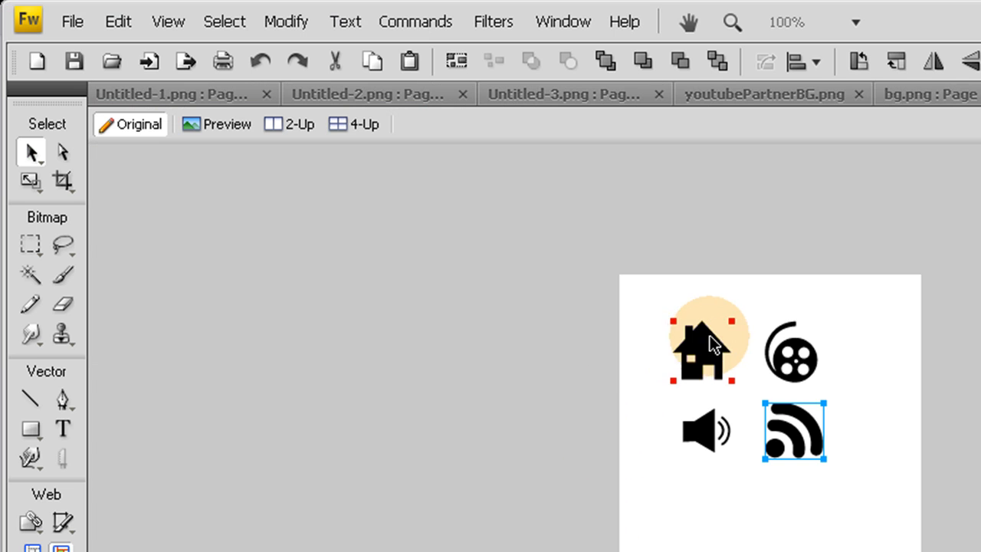
{"action": "left_click", "coordinate": [710, 335]}
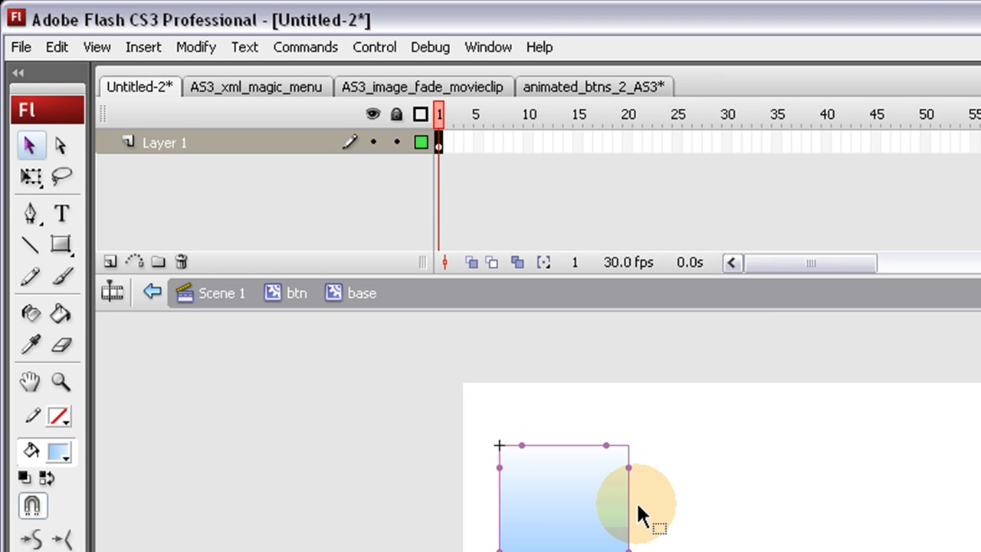
{"action": "key", "text": "ctrl+v"}
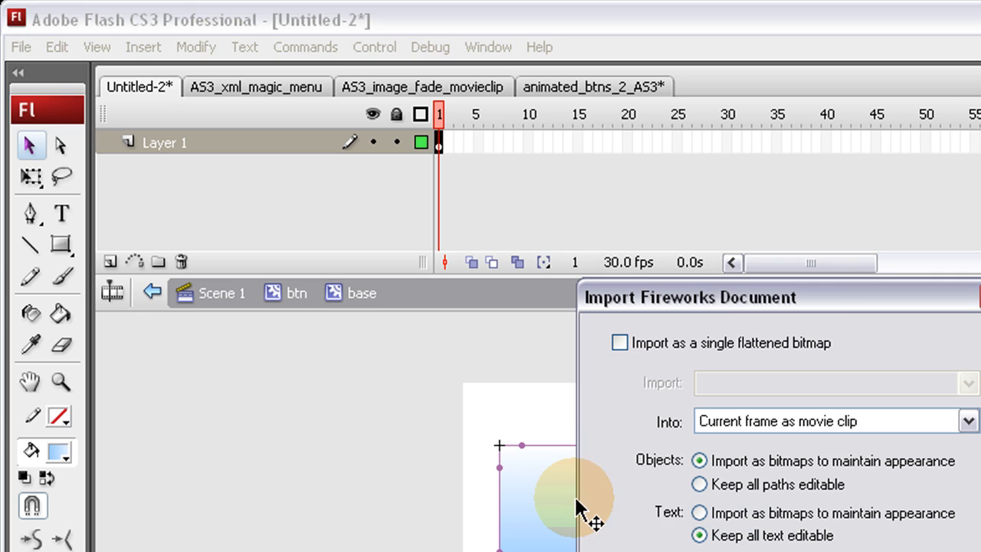
{"action": "left_click", "coordinate": [745, 548]}
Move the house icon onto the blue rounded square and nudge it to the square's centre
{"action": "left_click_drag", "start_coordinate": [820, 498], "coordinate": [546, 502]}
{"action": "key", "text": "Right"}
{"action": "key", "text": "Right"}
{"action": "key", "text": "Right"}
{"action": "key", "text": "Right"}
{"action": "key", "text": "Right"}
{"action": "key", "text": "Right"}
{"action": "key", "text": "Right"}
{"action": "key", "text": "Right"}
{"action": "key", "text": "Right"}
{"action": "key", "text": "Right"}
{"action": "key", "text": "Right"}
{"action": "key", "text": "Right"}
{"action": "key", "text": "Right"}
{"action": "key", "text": "Right"}
{"action": "key", "text": "Right"}
{"action": "key", "text": "Right"}
{"action": "key", "text": "Right"}
{"action": "key", "text": "Right"}
{"action": "key", "text": "Right"}
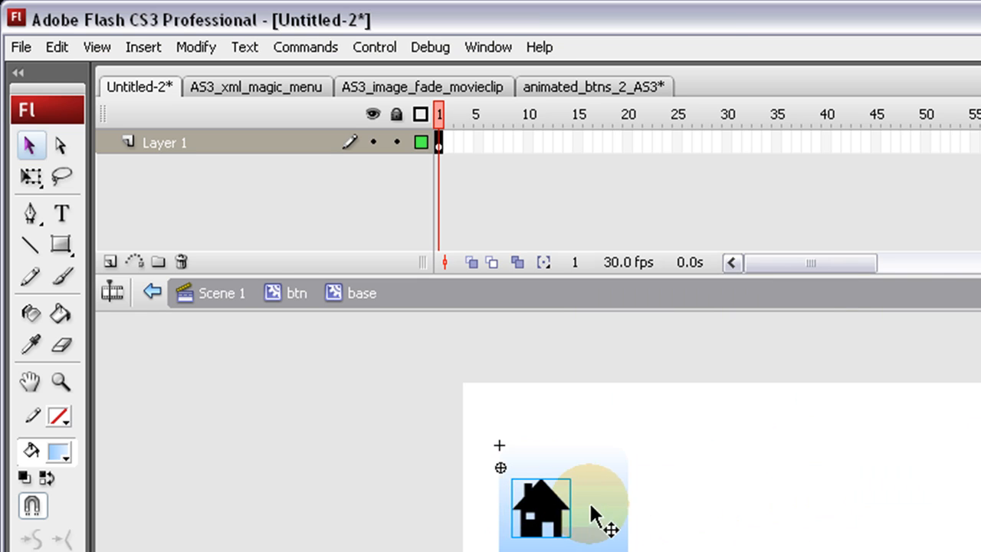
{"action": "key", "text": "Down"}
{"action": "key", "text": "Down"}
{"action": "key", "text": "Down"}
{"action": "key", "text": "Down"}
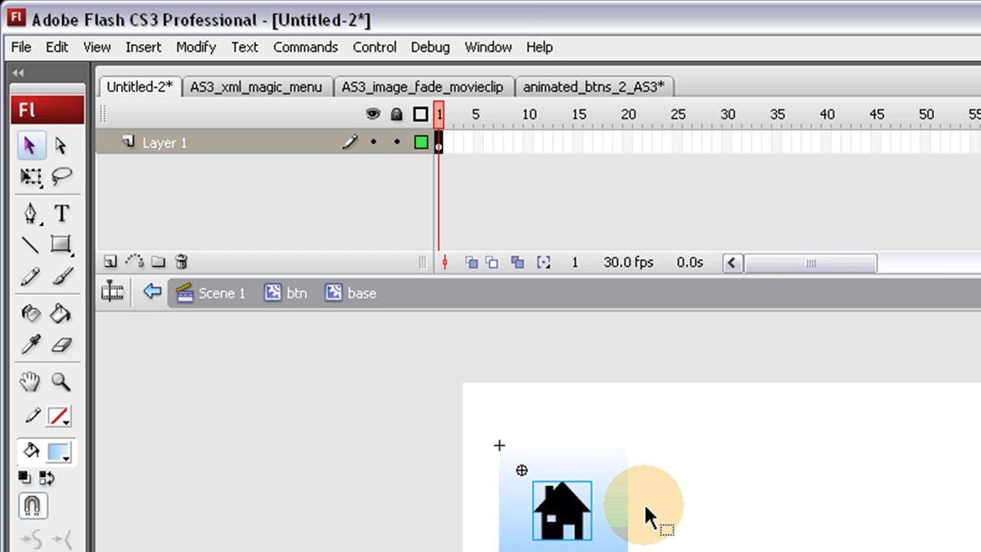
Finish editing the base clip and return to the btn movie clip's timeline
{"action": "left_click", "coordinate": [349, 520]}
{"action": "left_click", "coordinate": [568, 523]}
{"action": "left_click", "coordinate": [367, 504]}
{"action": "left_click", "coordinate": [591, 521]}
{"action": "left_click", "coordinate": [384, 503]}
{"action": "double_click", "coordinate": [383, 503]}
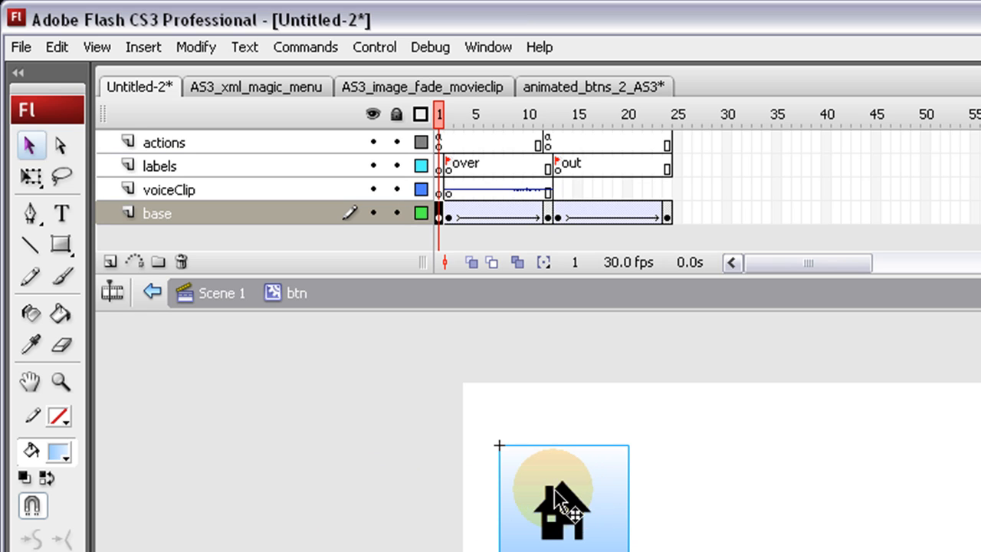
{"action": "double_click", "coordinate": [566, 507]}
{"action": "double_click", "coordinate": [387, 500]}
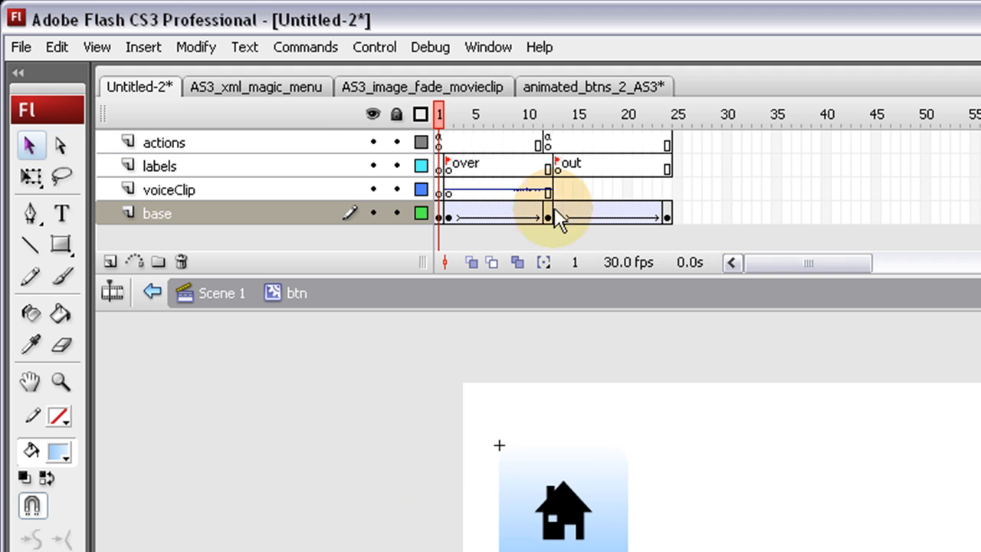
Scrub through the btn timeline to preview the house icon in the over and out animations
{"action": "left_click_drag", "start_coordinate": [441, 115], "coordinate": [698, 115]}
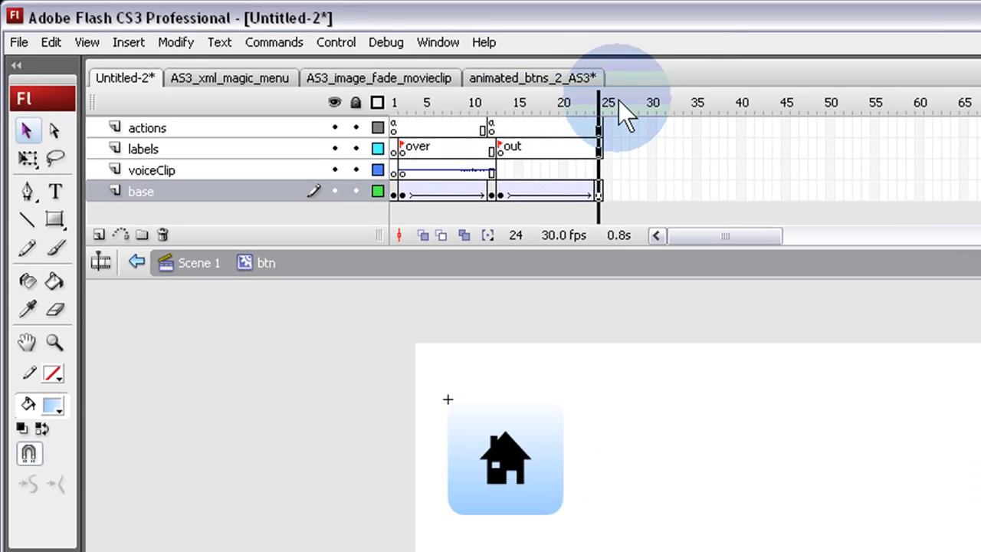
{"action": "left_click_drag", "start_coordinate": [623, 103], "coordinate": [403, 103]}
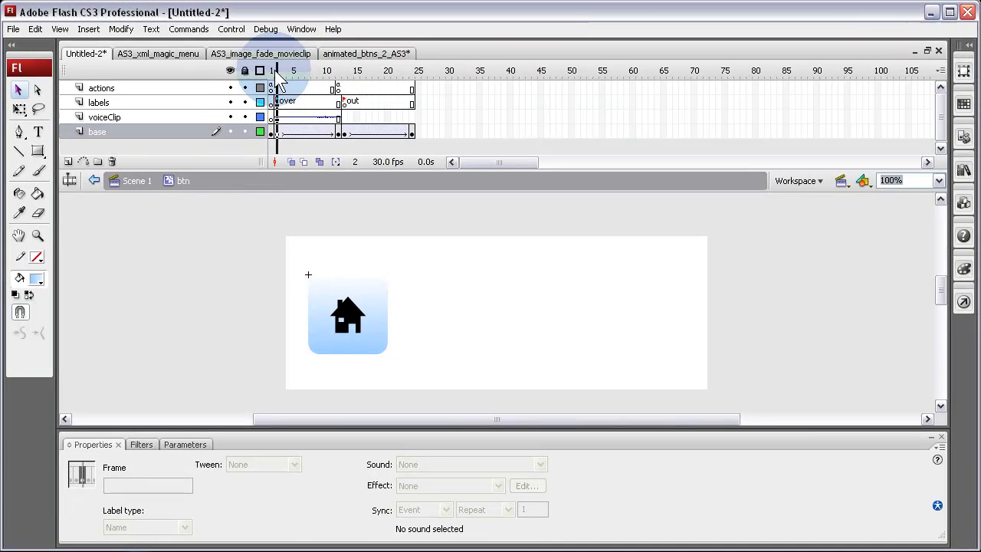
{"action": "left_click_drag", "start_coordinate": [279, 77], "coordinate": [330, 80]}
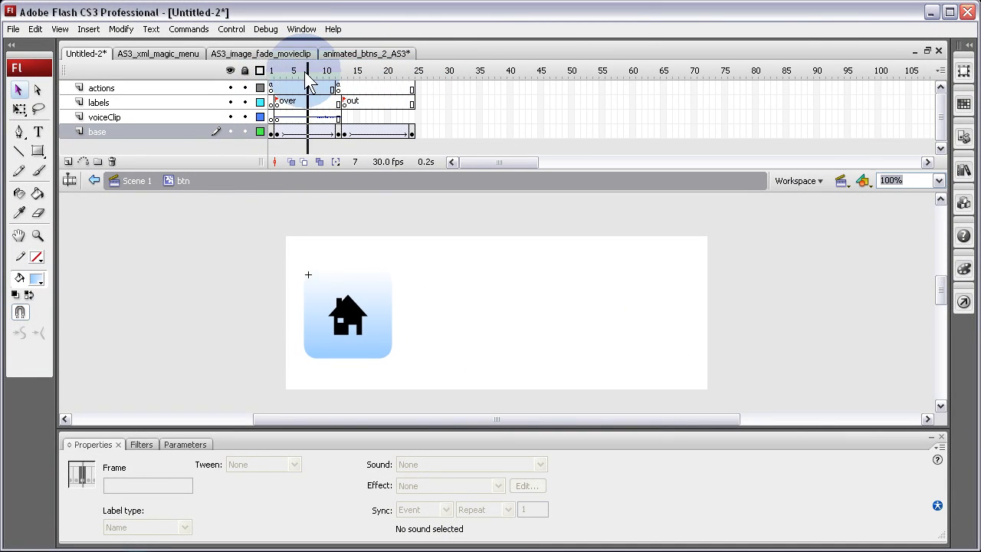
Return from the btn clip to Scene 1 and clear the selection
{"action": "double_click", "coordinate": [216, 285]}
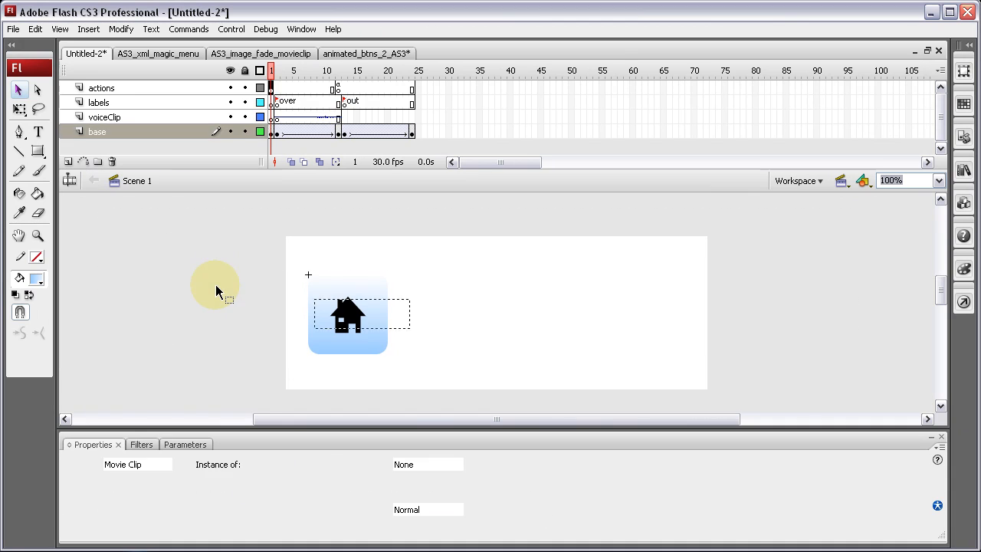
{"action": "left_click", "coordinate": [318, 239]}
{"action": "double_click", "coordinate": [340, 293]}
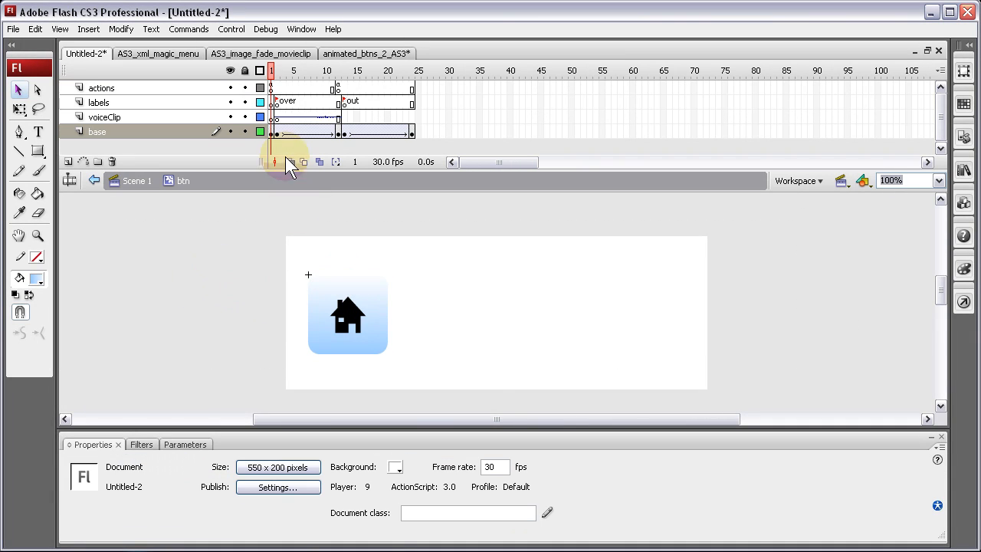
{"action": "double_click", "coordinate": [214, 248]}
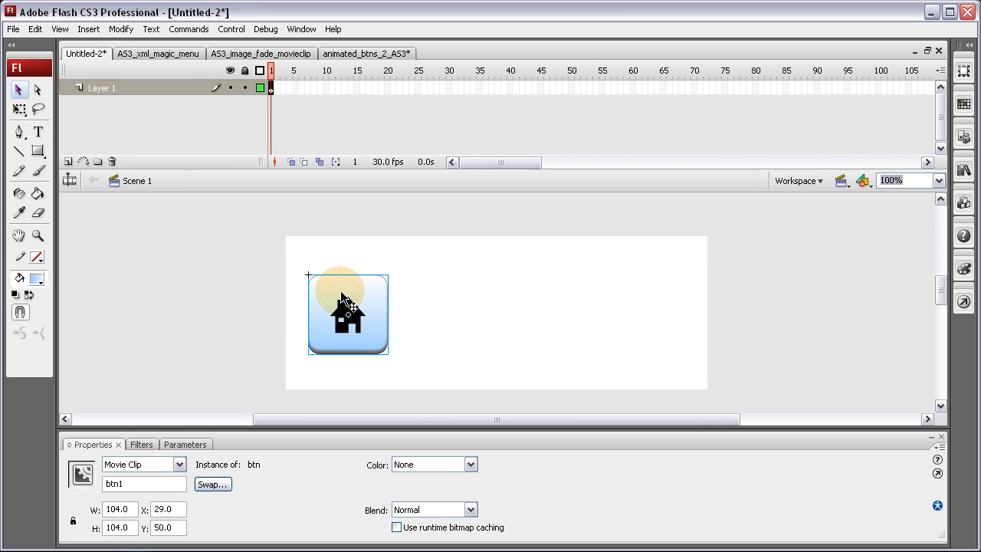
{"action": "left_click", "coordinate": [225, 284]}
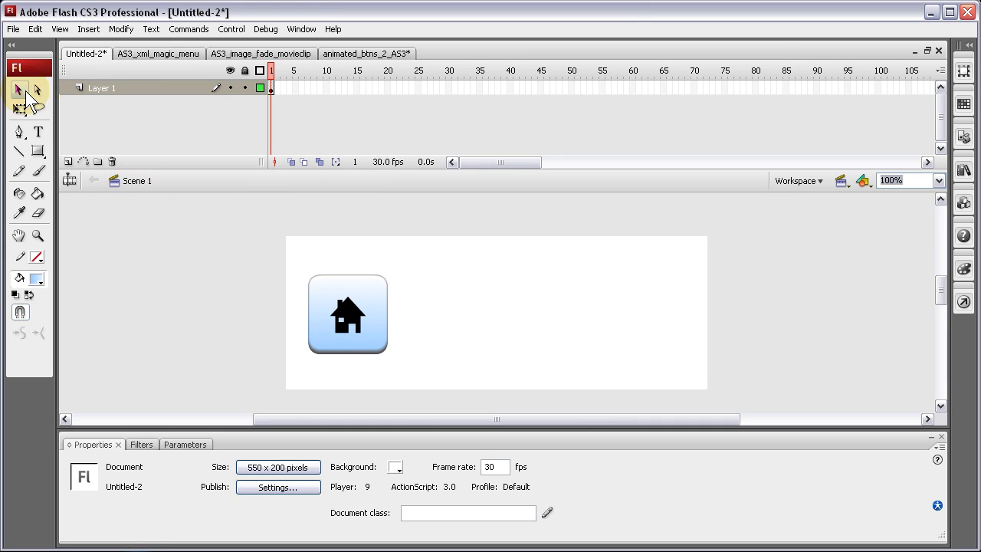
Duplicate the house button in place and move the copy horizontally to X 151, beside the original
{"action": "left_click", "coordinate": [362, 292]}
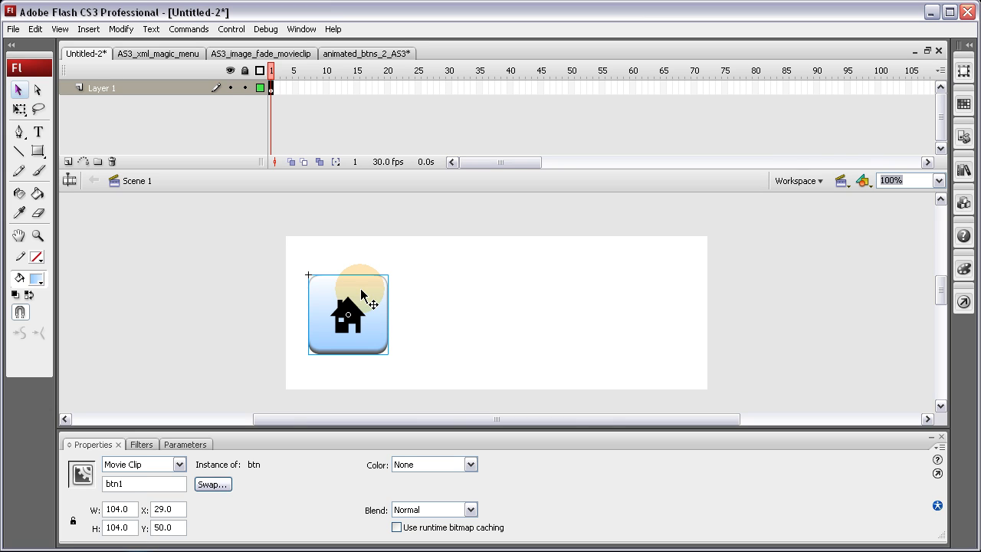
{"action": "key", "text": "Right"}
{"action": "key", "text": "Right"}
{"action": "key", "text": "Right"}
{"action": "key", "text": "Right"}
{"action": "key", "text": "Right"}
{"action": "key", "text": "Right"}
{"action": "key", "text": "Right"}
{"action": "key", "text": "Right"}
{"action": "key", "text": "Right"}
{"action": "key", "text": "Right"}
{"action": "key", "text": "Right"}
{"action": "key", "text": "Right"}
{"action": "key", "text": "Right"}
{"action": "key", "text": "Right"}
{"action": "key", "text": "Right"}
{"action": "key", "text": "Right"}
{"action": "key", "text": "Right"}
{"action": "key", "text": "Right"}
{"action": "key", "text": "Right"}
{"action": "key", "text": "Right"}
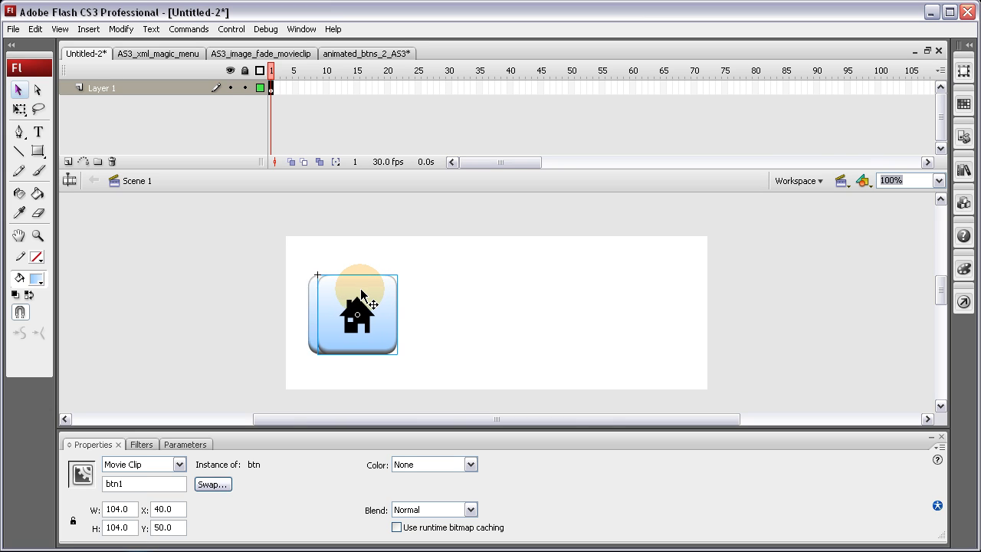
{"action": "key", "text": "Right"}
{"action": "key", "text": "Right"}
{"action": "key", "text": "Right"}
{"action": "key", "text": "Right"}
{"action": "key", "text": "Right"}
{"action": "key", "text": "Right"}
{"action": "key", "text": "Right"}
{"action": "key", "text": "Right"}
{"action": "key", "text": "Right"}
{"action": "key", "text": "Right"}
{"action": "key", "text": "Right"}
{"action": "key", "text": "Right"}
{"action": "key", "text": "Right"}
{"action": "key", "text": "Right"}
{"action": "key", "text": "Right"}
{"action": "key", "text": "Right"}
{"action": "key", "text": "Right"}
{"action": "key", "text": "Right"}
{"action": "key", "text": "Right"}
{"action": "key", "text": "Right"}
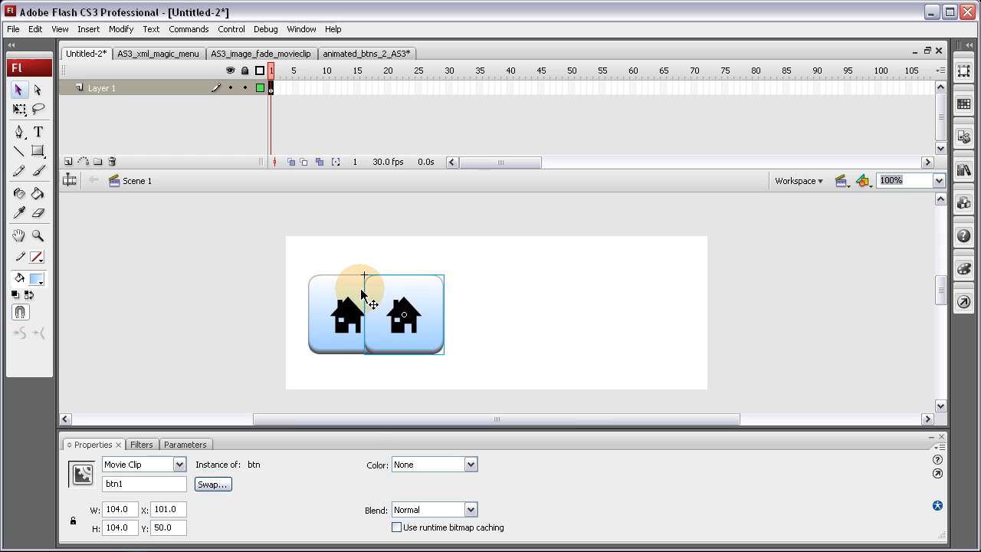
{"action": "key", "text": "Right"}
{"action": "key", "text": "Right"}
{"action": "key", "text": "Right"}
{"action": "key", "text": "Right"}
{"action": "key", "text": "Right"}
{"action": "key", "text": "Right"}
{"action": "key", "text": "Right"}
{"action": "key", "text": "Right"}
{"action": "key", "text": "Right"}
{"action": "key", "text": "Right"}
{"action": "key", "text": "Right"}
{"action": "key", "text": "Right"}
{"action": "key", "text": "Right"}
{"action": "key", "text": "Right"}
{"action": "key", "text": "Right"}
{"action": "key", "text": "Right"}
{"action": "key", "text": "Right"}
{"action": "key", "text": "Right"}
{"action": "key", "text": "Right"}
{"action": "key", "text": "Right"}
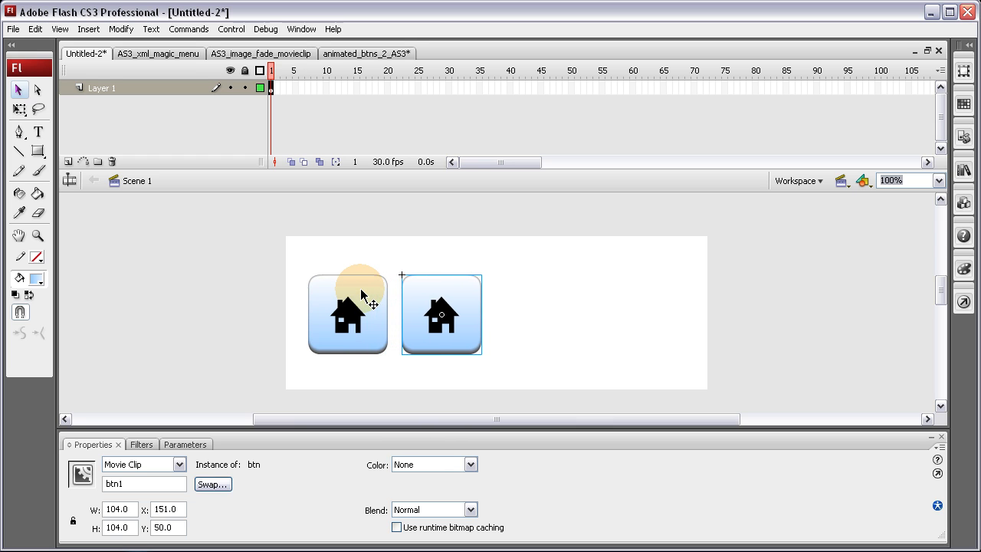
Duplicate both house buttons to the right as a second pair and even out the gap between the pairs
{"action": "left_click", "coordinate": [361, 290], "text": "shift"}
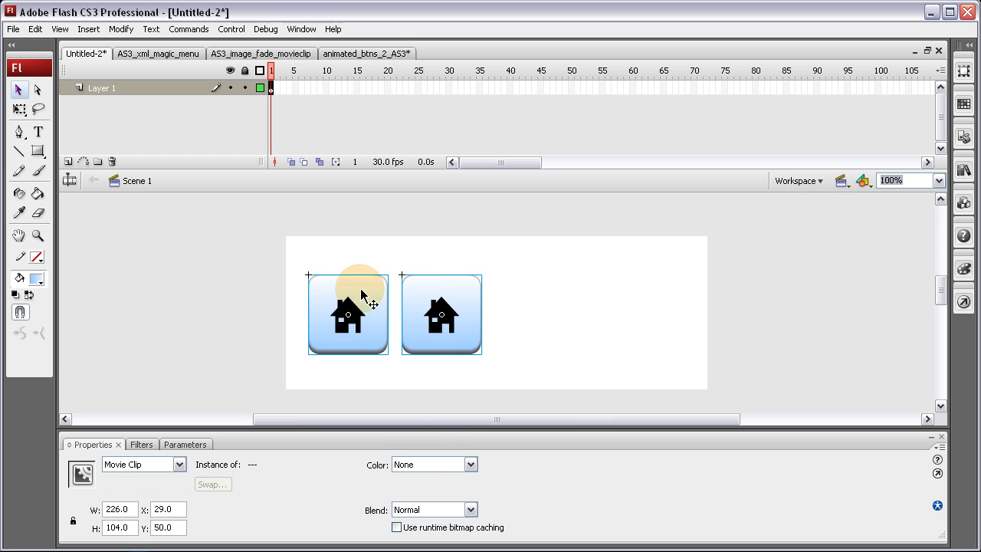
{"action": "left_click", "coordinate": [598, 285]}
{"action": "left_click_drag", "start_coordinate": [548, 252], "coordinate": [252, 394]}
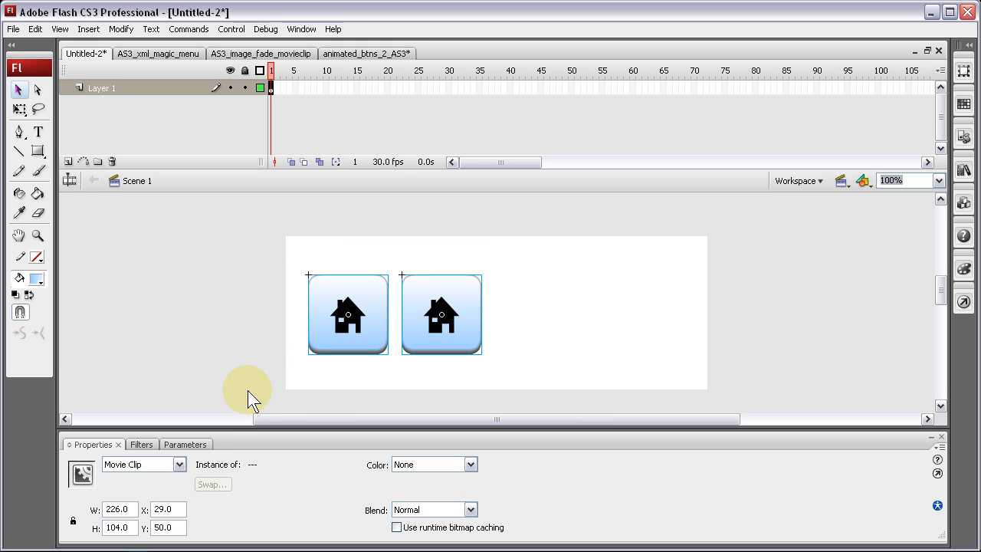
{"action": "left_click_drag", "start_coordinate": [324, 346], "coordinate": [516, 349]}
{"action": "key", "text": "Right"}
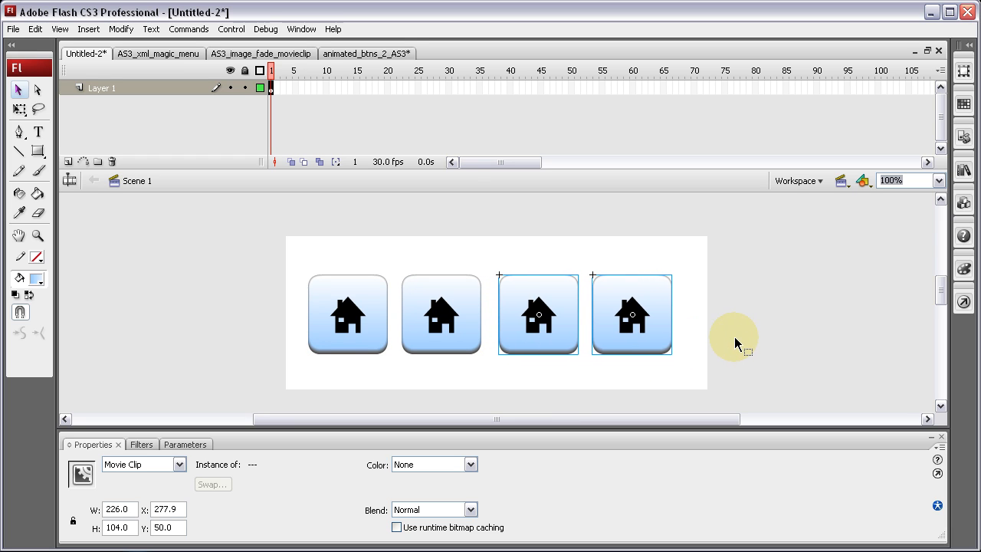
{"action": "left_click", "coordinate": [749, 338]}
{"action": "left_click_drag", "start_coordinate": [742, 259], "coordinate": [497, 394]}
Select all four house buttons and move the whole row horizontally to X 21
{"action": "left_click", "coordinate": [713, 252]}
{"action": "left_click_drag", "start_coordinate": [712, 241], "coordinate": [222, 380]}
{"action": "key", "text": "Right"}
{"action": "key", "text": "Right"}
{"action": "key", "text": "Right"}
{"action": "key", "text": "Right"}
{"action": "key", "text": "Right"}
{"action": "key", "text": "Right"}
{"action": "key", "text": "Right"}
{"action": "key", "text": "Right"}
{"action": "key", "text": "Right"}
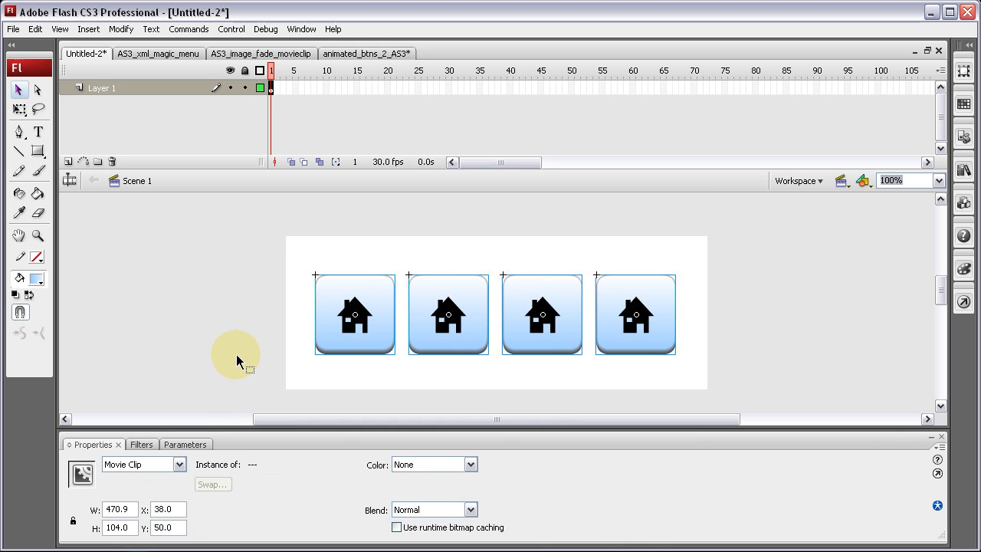
{"action": "key", "text": "Left"}
{"action": "key", "text": "Right"}
{"action": "key", "text": "Right"}
{"action": "key", "text": "Right"}
{"action": "key", "text": "Left"}
{"action": "key", "text": "Left"}
{"action": "key", "text": "Left"}
{"action": "key", "text": "Left"}
{"action": "key", "text": "Left"}
{"action": "key", "text": "Left"}
{"action": "key", "text": "Left"}
{"action": "key", "text": "Left"}
{"action": "key", "text": "Left"}
{"action": "key", "text": "Left"}
{"action": "key", "text": "Left"}
{"action": "key", "text": "Left"}
{"action": "key", "text": "Left"}
{"action": "key", "text": "Left"}
{"action": "key", "text": "Left"}
{"action": "key", "text": "Left"}
{"action": "key", "text": "Left"}
{"action": "key", "text": "Left"}
{"action": "key", "text": "Left"}
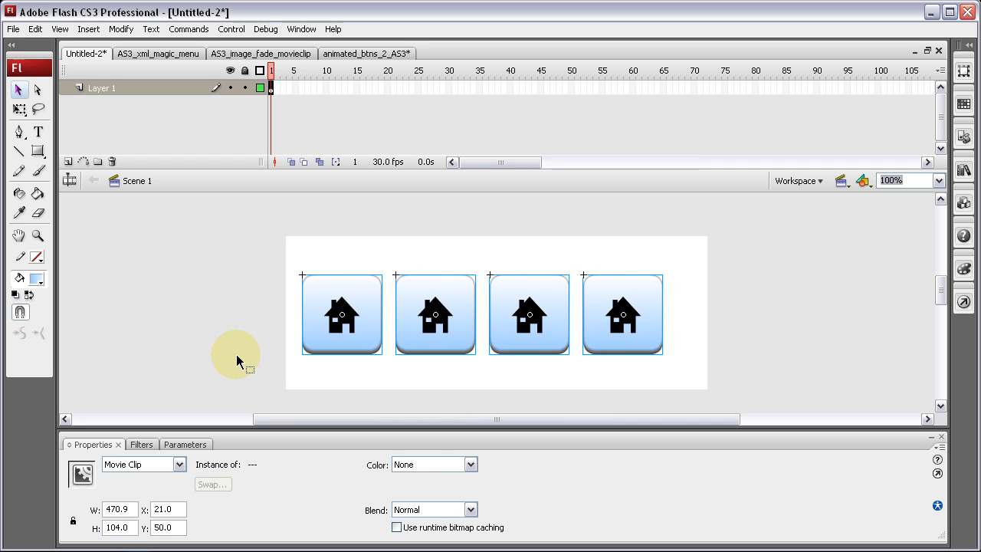
Move the whole row of four house buttons horizontally to X 27 and clear the selection
{"action": "key", "text": "Right"}
{"action": "key", "text": "Right"}
{"action": "key", "text": "Right"}
{"action": "key", "text": "Right"}
{"action": "key", "text": "Right"}
{"action": "key", "text": "Right"}
{"action": "left_click", "coordinate": [269, 353]}
Move the fourth house button horizontally to X 417.9 and clear the selection
{"action": "left_click", "coordinate": [665, 312]}
{"action": "key", "text": "Right"}
{"action": "key", "text": "Right"}
{"action": "key", "text": "Right"}
{"action": "key", "text": "Right"}
{"action": "key", "text": "Right"}
{"action": "key", "text": "Right"}
{"action": "key", "text": "Right"}
{"action": "key", "text": "Right"}
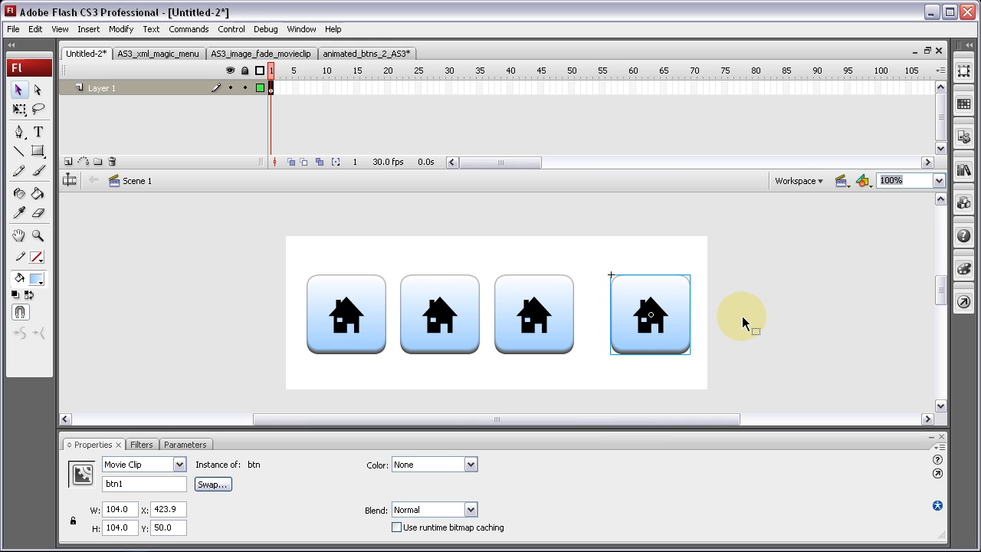
{"action": "key", "text": "Left"}
{"action": "left_click", "coordinate": [743, 323]}
Select all four house buttons and space them evenly with Distribute Widths, then clear the selection
{"action": "left_click", "coordinate": [635, 315]}
{"action": "left_click", "coordinate": [477, 315], "text": "shift"}
{"action": "left_click", "coordinate": [497, 314], "text": "shift"}
{"action": "left_click", "coordinate": [373, 307], "text": "shift"}
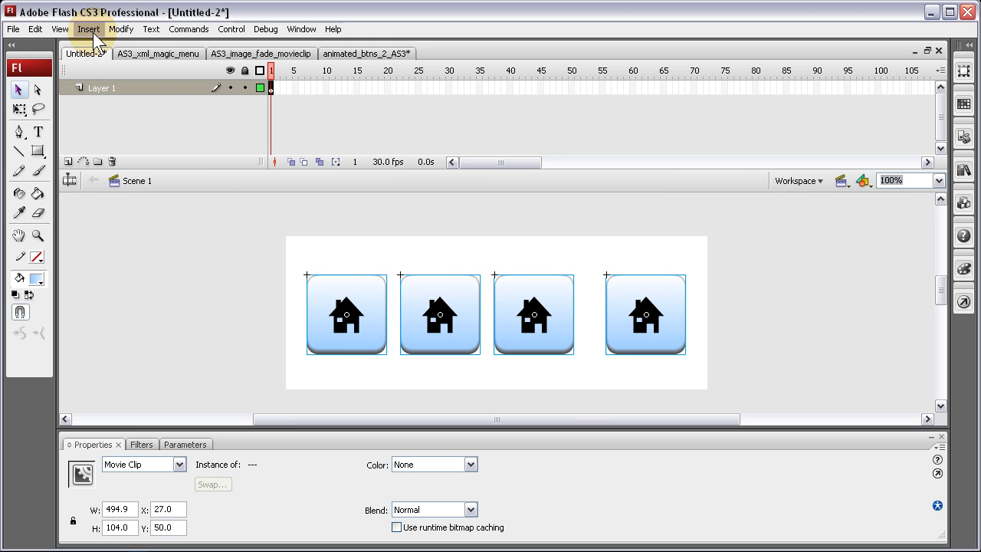
{"action": "left_click", "coordinate": [121, 30]}
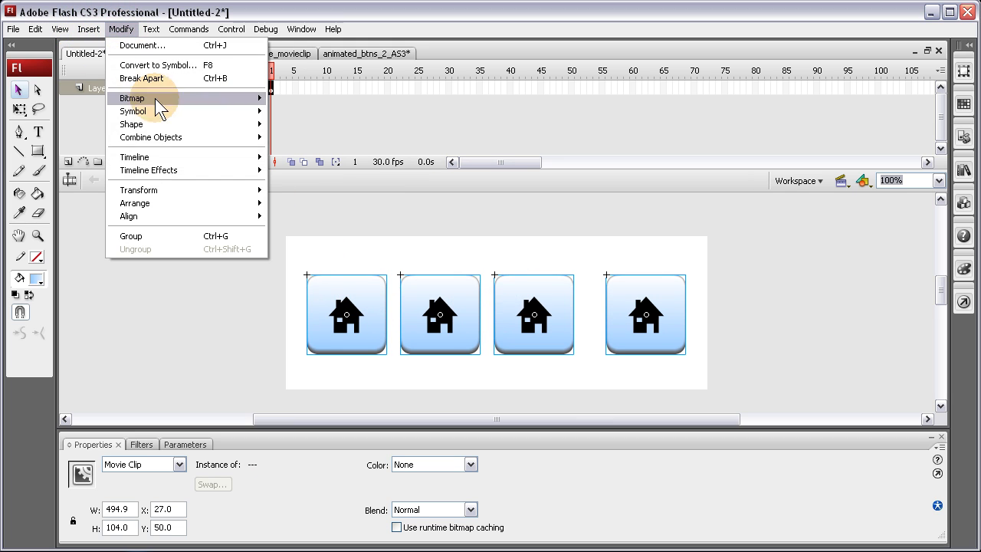
{"action": "mouse_move", "coordinate": [169, 218]}
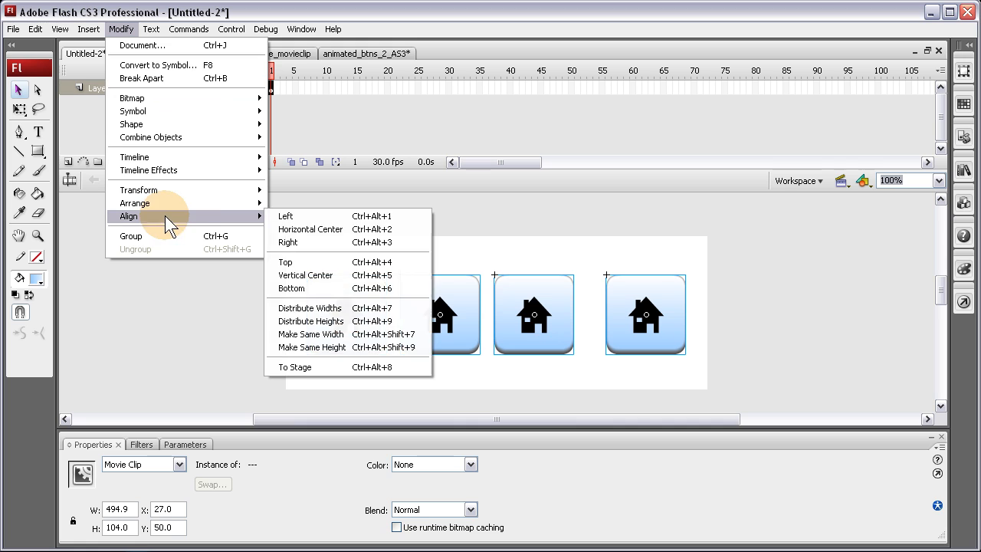
{"action": "left_click", "coordinate": [330, 309]}
{"action": "left_click", "coordinate": [245, 300]}
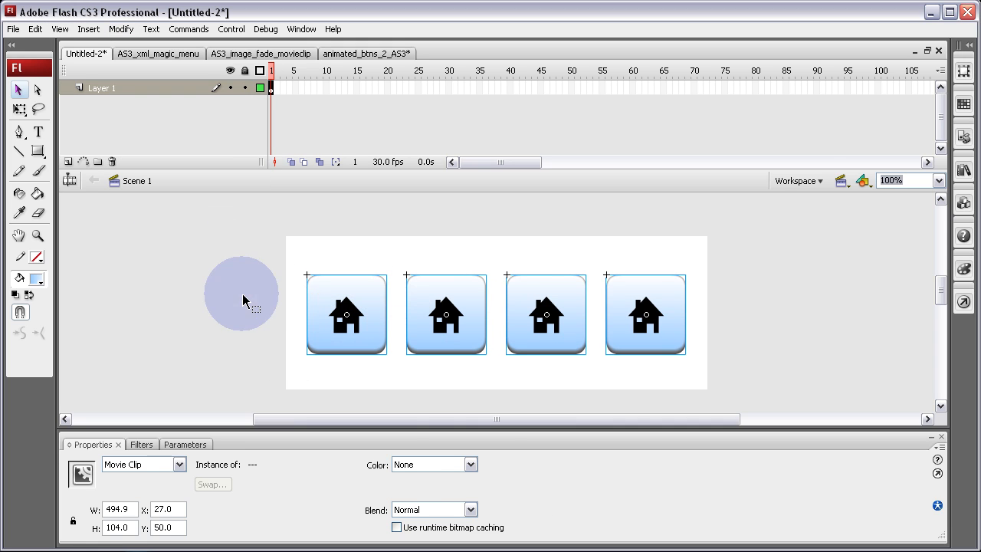
{"action": "left_click", "coordinate": [443, 323]}
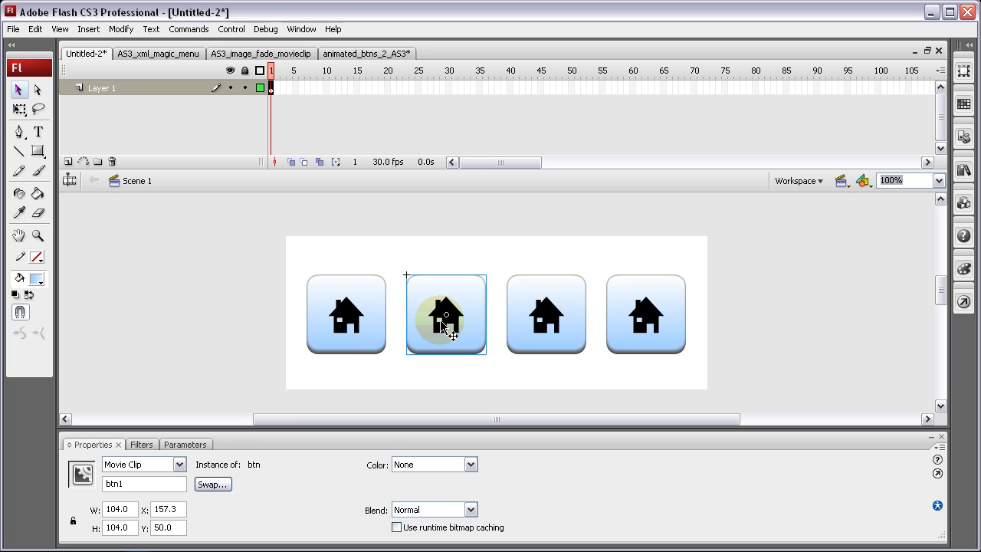
{"action": "left_click", "coordinate": [658, 308]}
{"action": "left_click", "coordinate": [525, 314]}
{"action": "left_click", "coordinate": [458, 316]}
{"action": "left_click", "coordinate": [650, 320]}
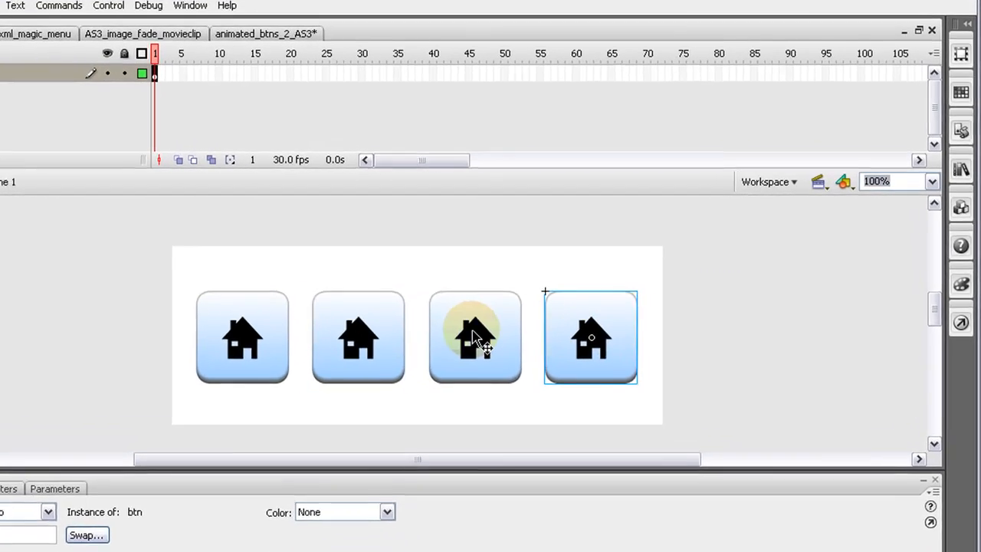
{"action": "left_click", "coordinate": [526, 315]}
{"action": "left_click", "coordinate": [450, 326]}
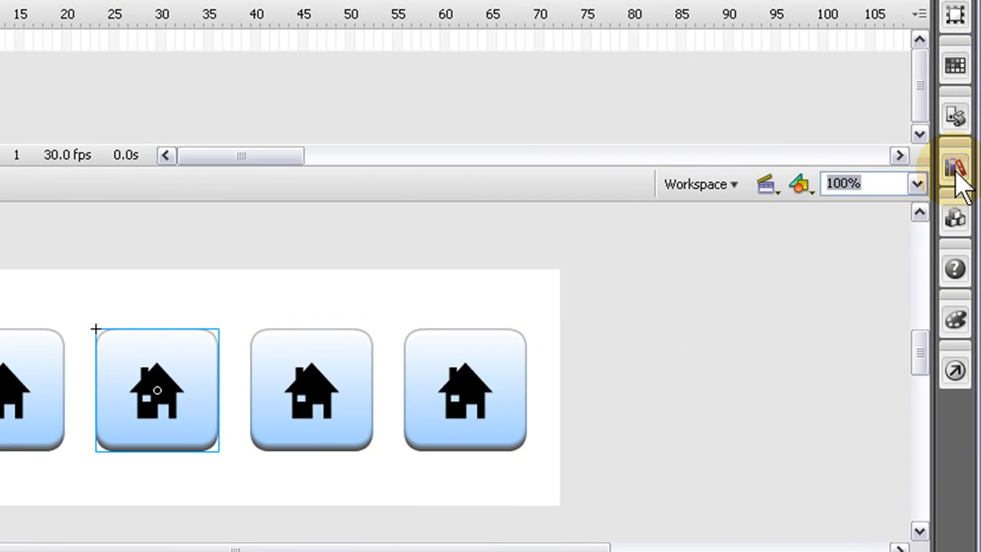
Duplicate the btn symbol in the library three times as movie clips btn copy, btn copy 2 and btn copy 3
{"action": "left_click", "coordinate": [956, 172]}
{"action": "left_click", "coordinate": [728, 257]}
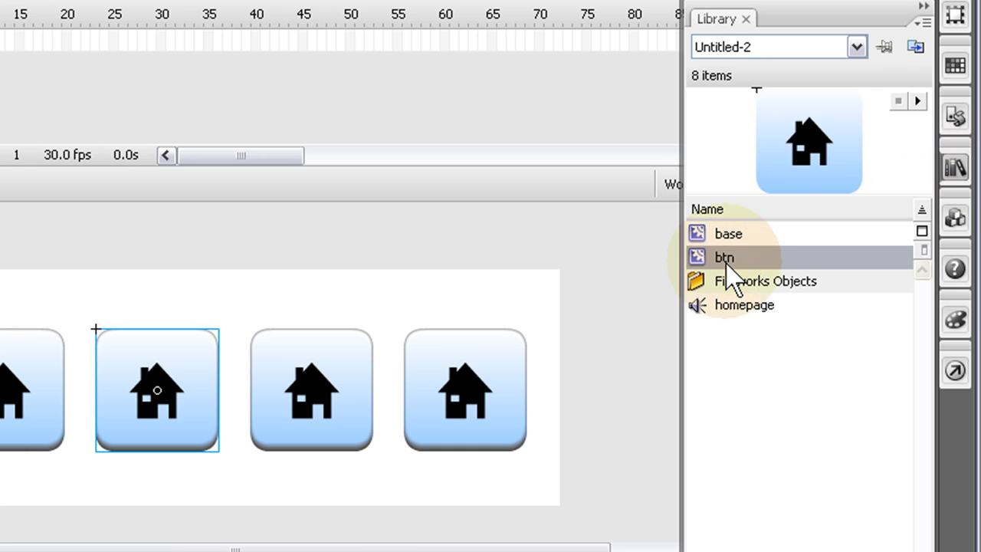
{"action": "right_click", "coordinate": [729, 266]}
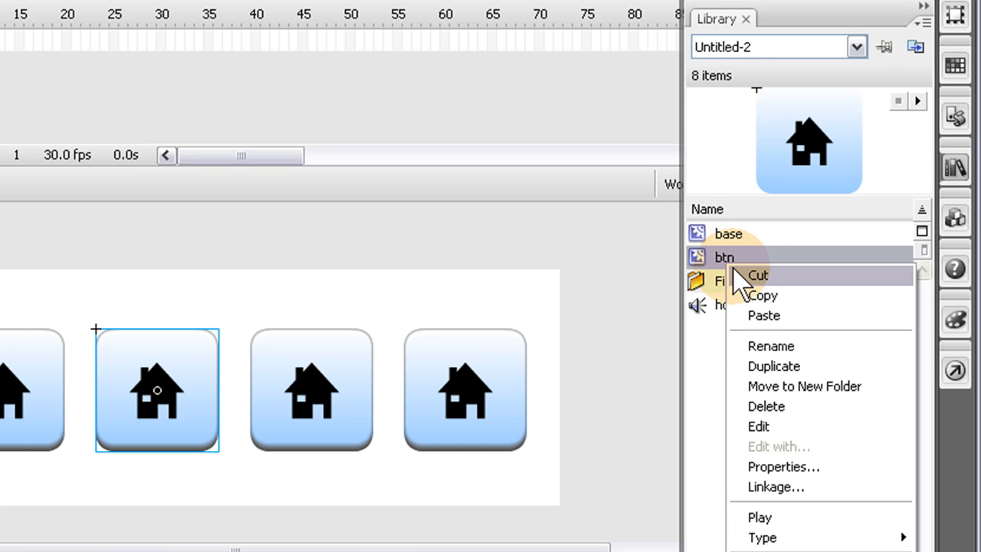
{"action": "left_click", "coordinate": [778, 374]}
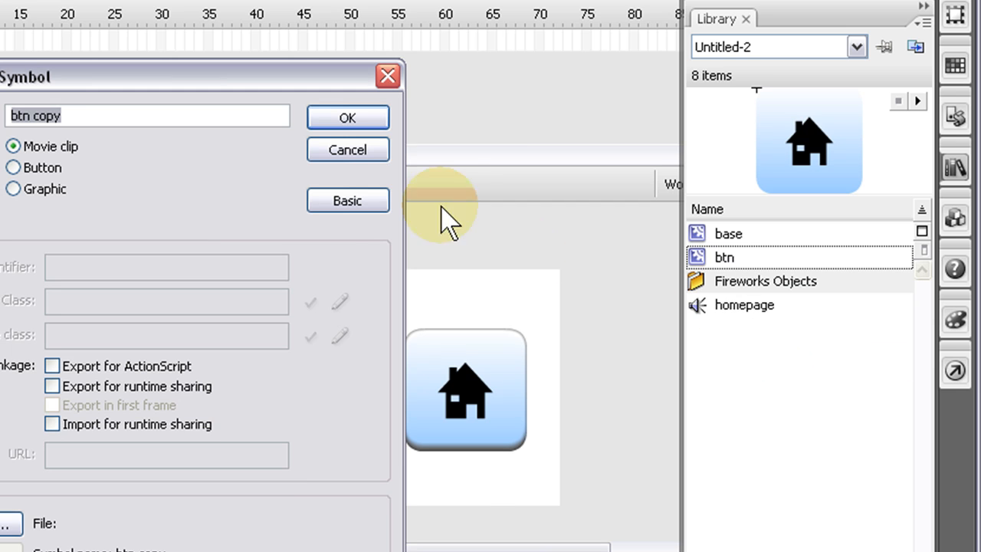
{"action": "left_click", "coordinate": [359, 121]}
{"action": "right_click", "coordinate": [729, 258]}
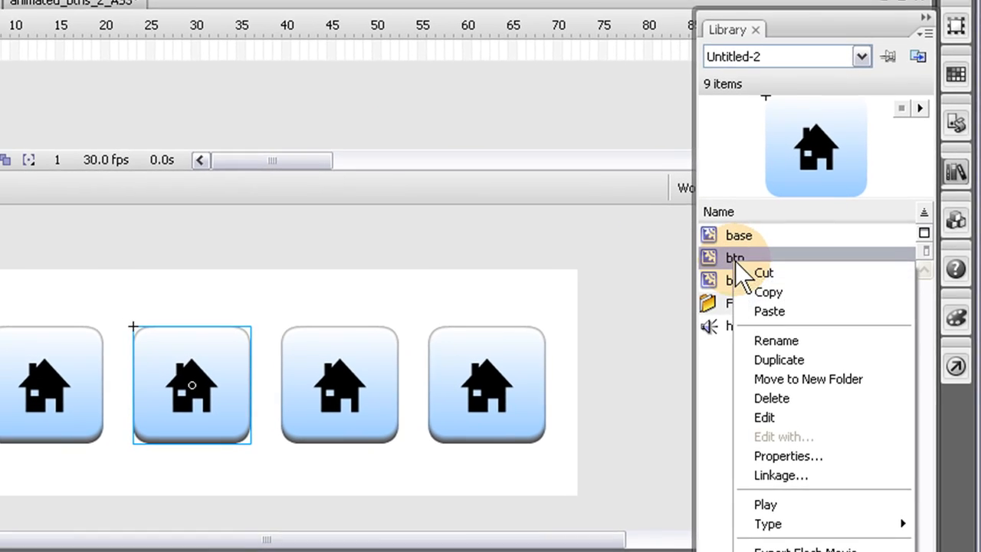
{"action": "left_click", "coordinate": [786, 357]}
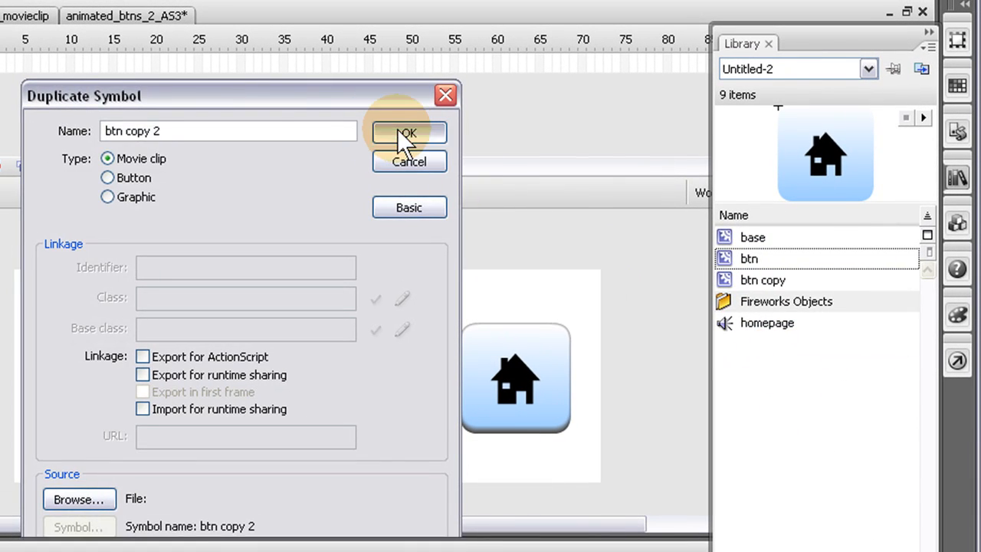
{"action": "left_click", "coordinate": [403, 132]}
{"action": "right_click", "coordinate": [755, 260]}
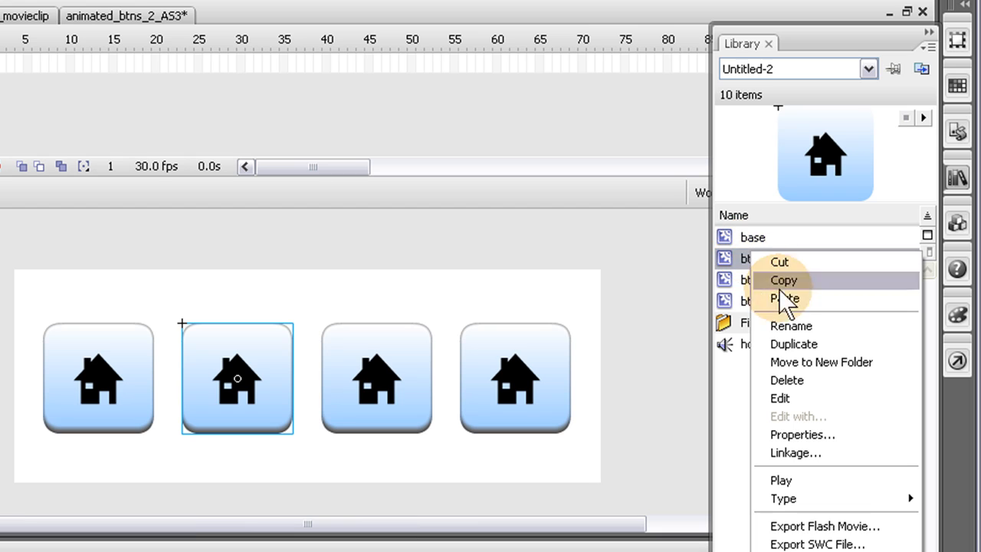
{"action": "left_click", "coordinate": [802, 346]}
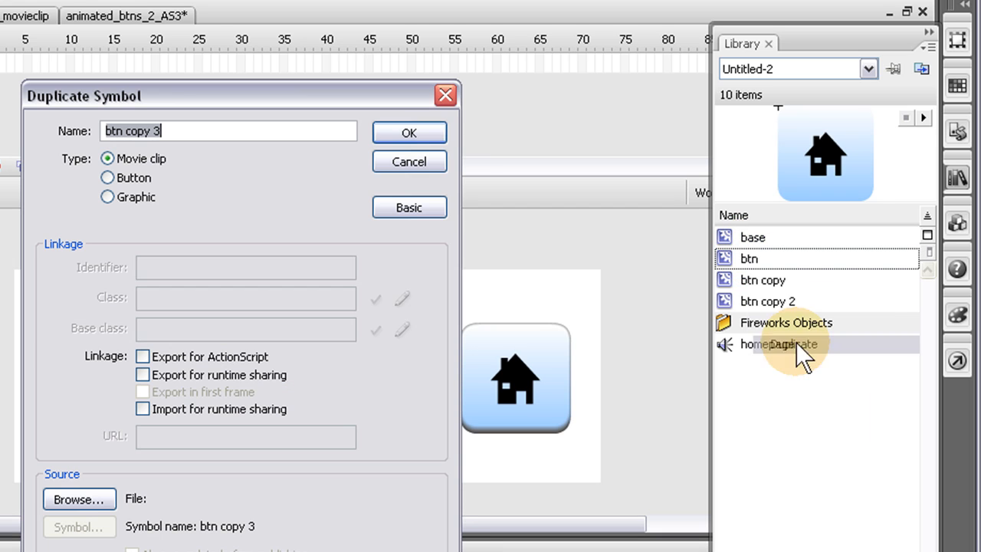
{"action": "left_click", "coordinate": [411, 135]}
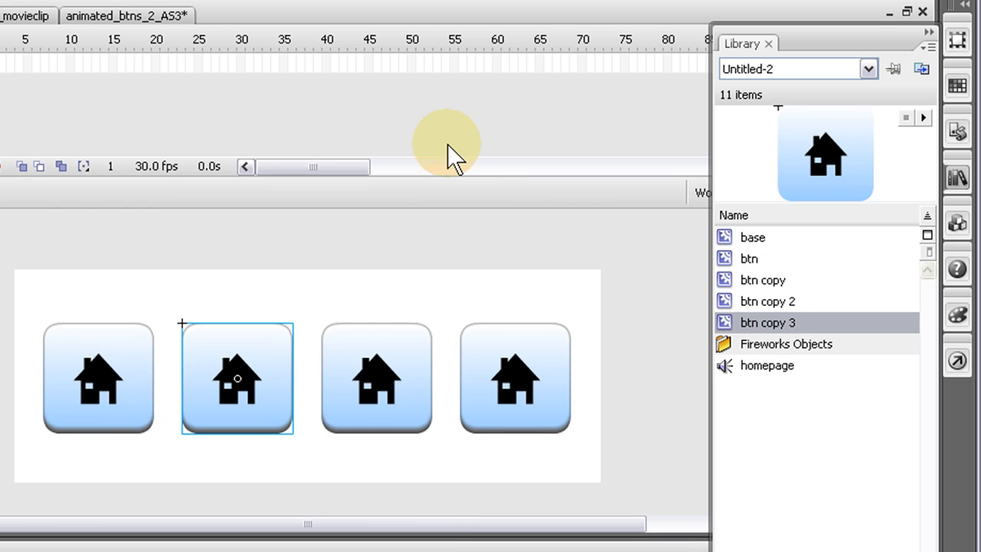
Duplicate the base symbol in the library three times as movie clips base copy, base copy 2 and base copy 3, and clear the stage selection
{"action": "left_click", "coordinate": [753, 239]}
{"action": "right_click", "coordinate": [757, 247]}
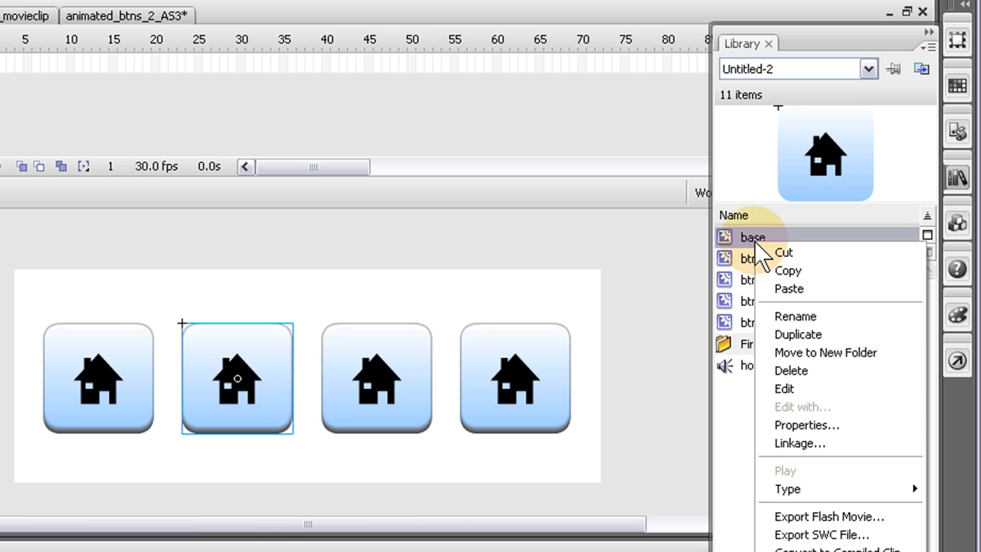
{"action": "left_click", "coordinate": [791, 335]}
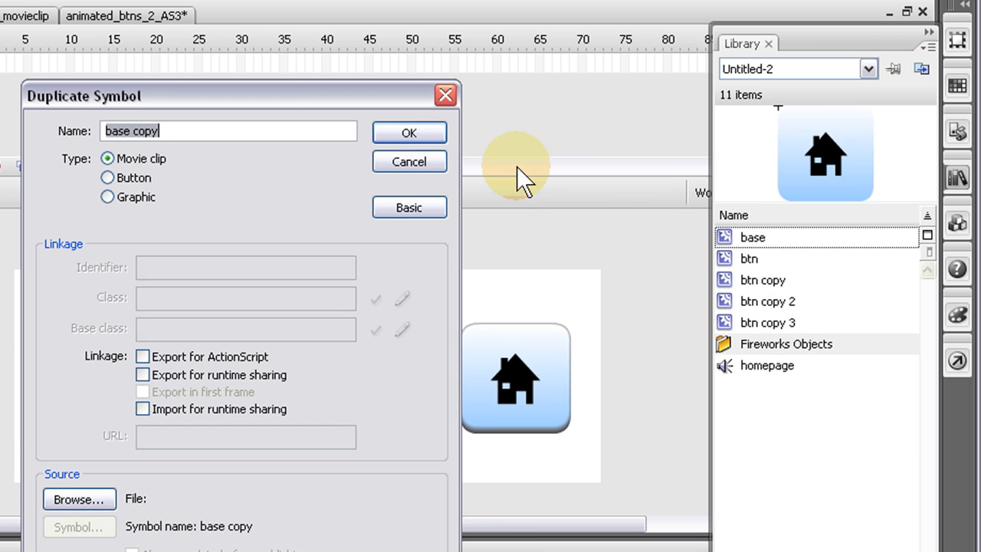
{"action": "left_click", "coordinate": [414, 136]}
{"action": "right_click", "coordinate": [756, 240]}
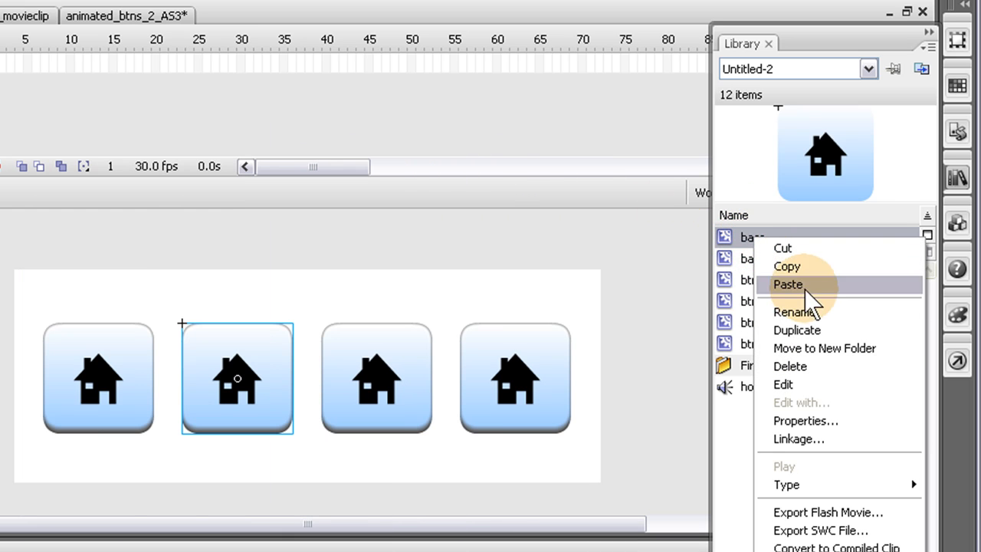
{"action": "left_click", "coordinate": [798, 329]}
{"action": "left_click", "coordinate": [414, 136]}
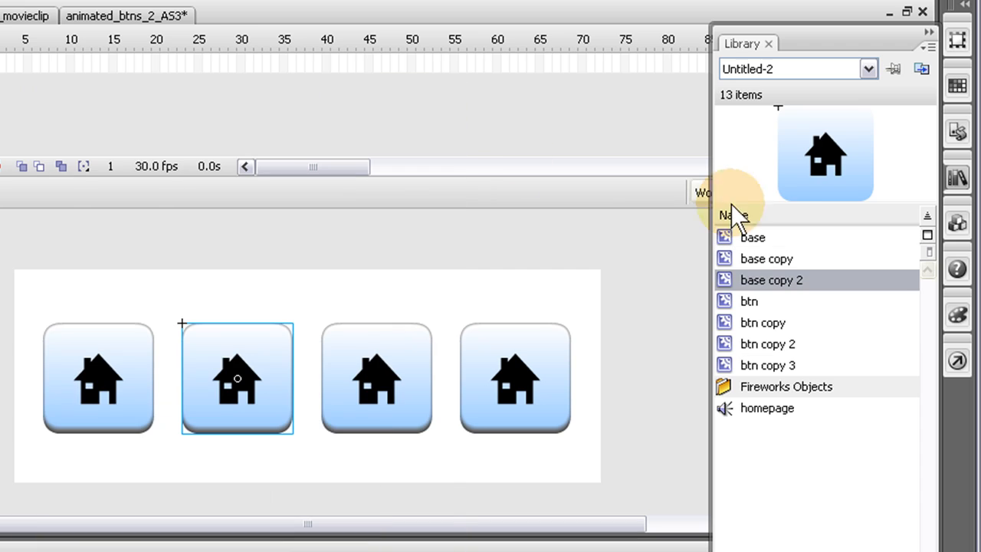
{"action": "right_click", "coordinate": [765, 241]}
{"action": "left_click", "coordinate": [803, 333]}
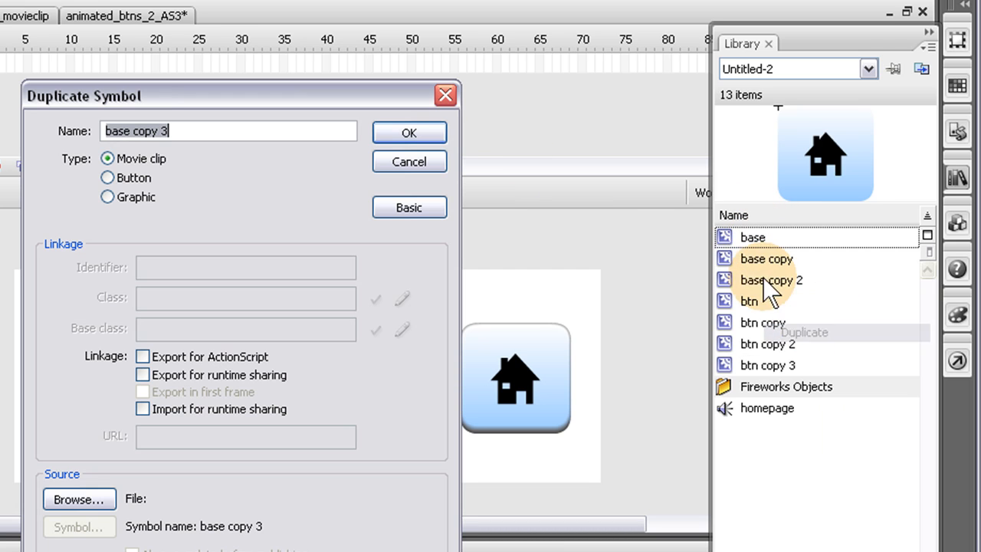
{"action": "left_click", "coordinate": [435, 139]}
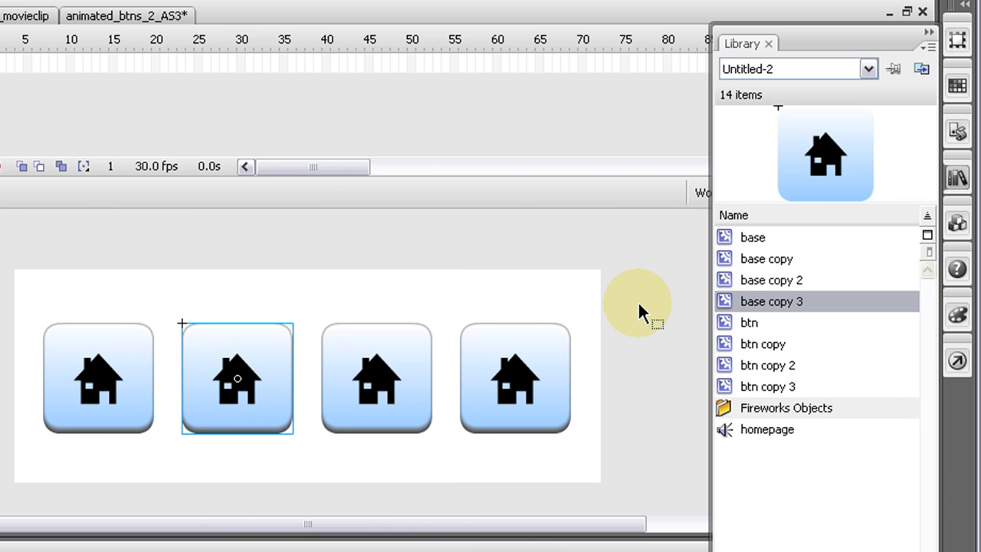
{"action": "left_click", "coordinate": [640, 310]}
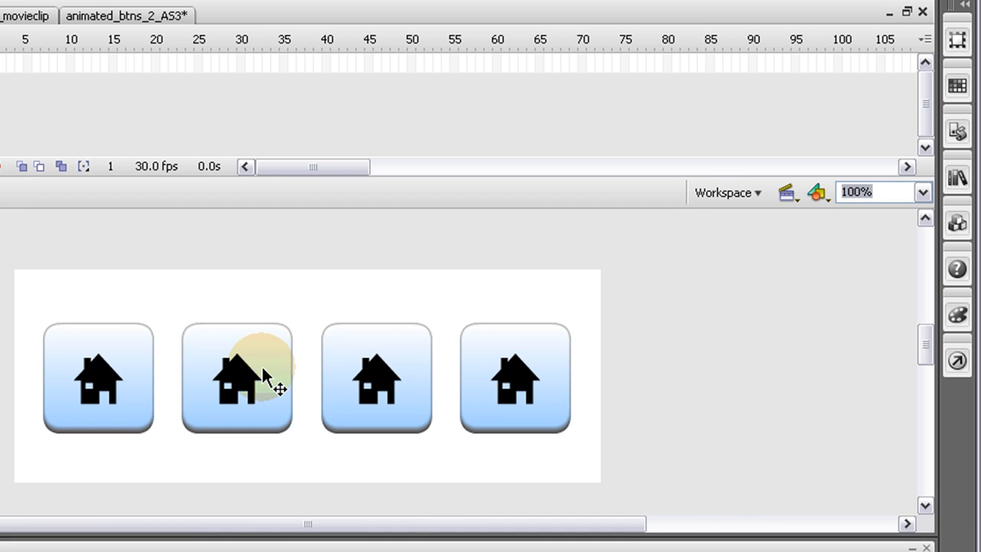
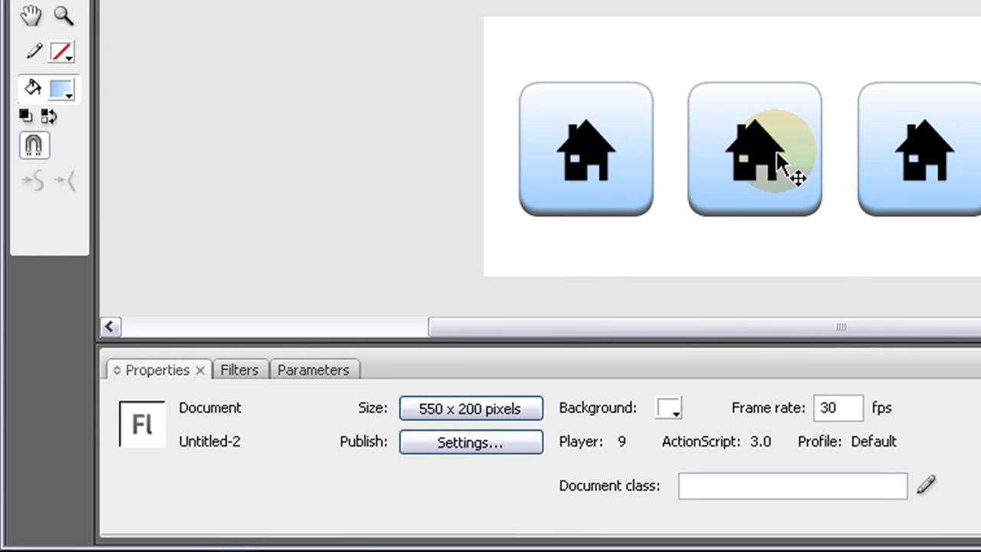
Swap the second, third and fourth house buttons on the stage for the symbols btn copy, btn copy 2 and btn copy 3 respectively
{"action": "left_click", "coordinate": [780, 162]}
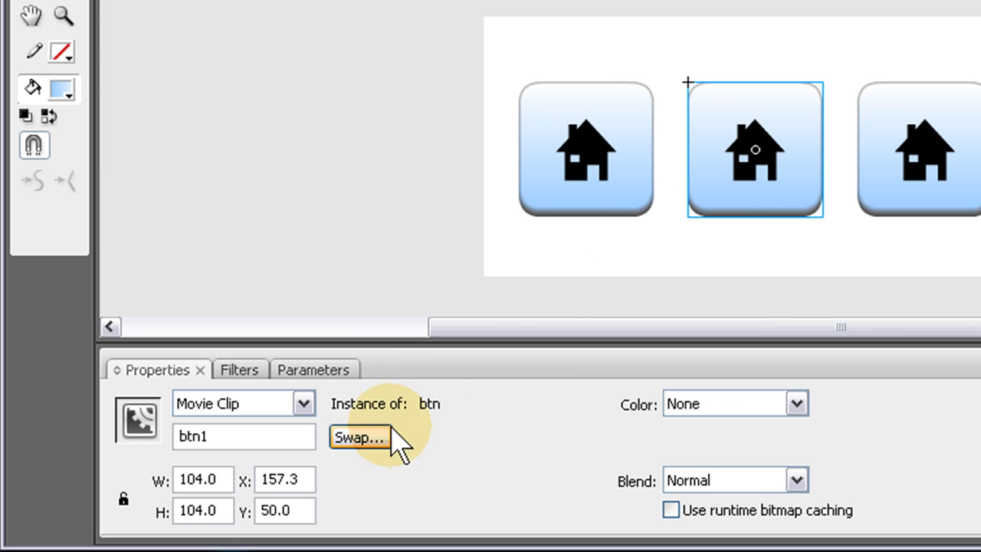
{"action": "left_click", "coordinate": [361, 437]}
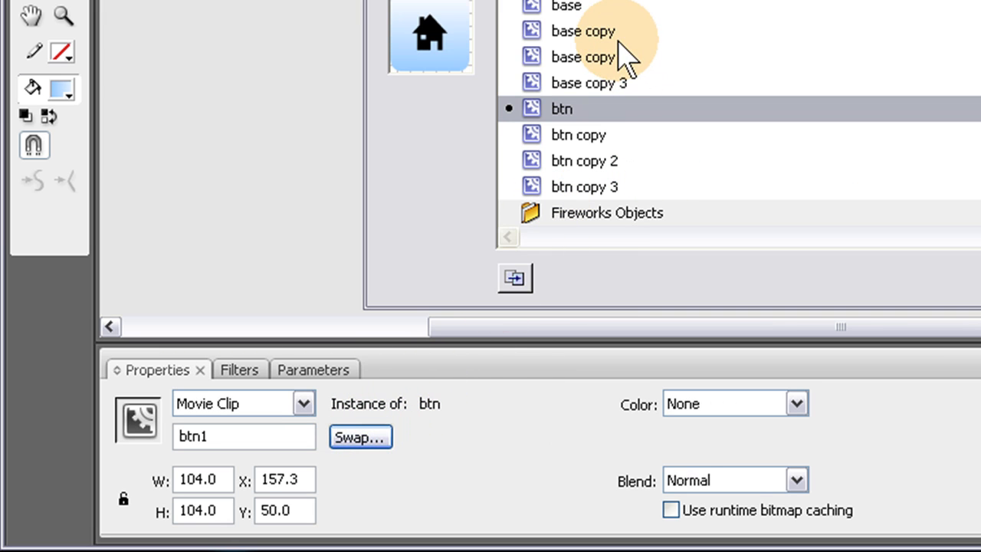
{"action": "double_click", "coordinate": [583, 136]}
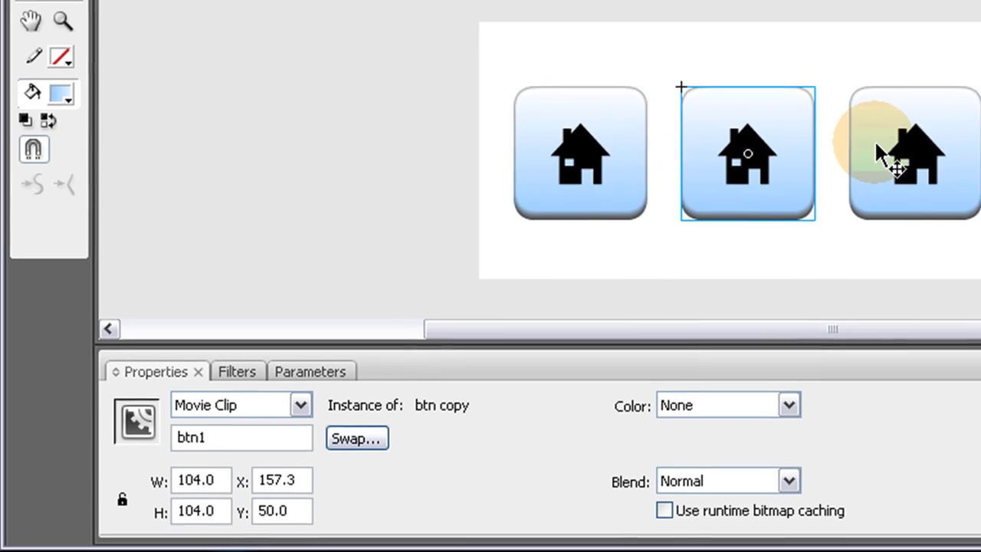
{"action": "left_click", "coordinate": [876, 149]}
{"action": "left_click", "coordinate": [348, 442]}
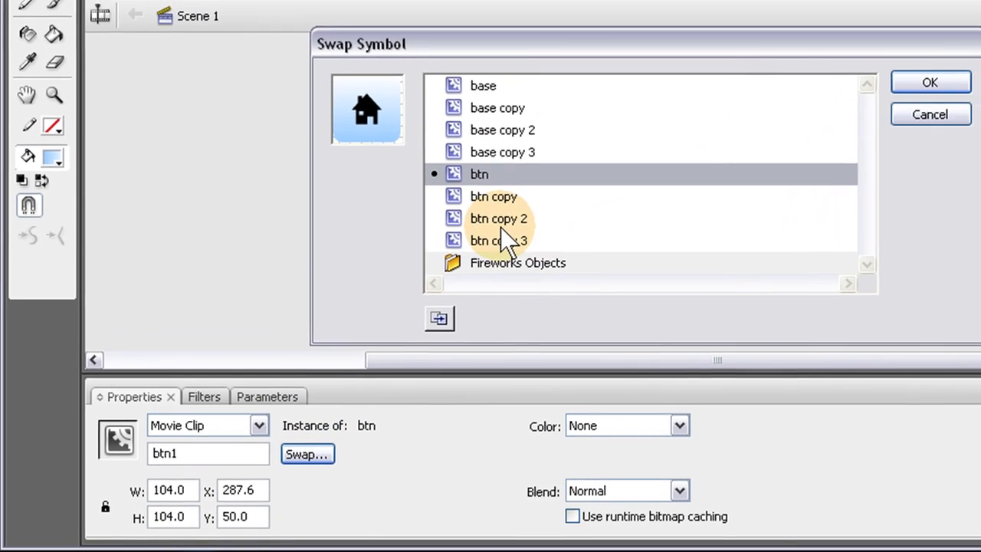
{"action": "double_click", "coordinate": [503, 224]}
{"action": "left_click", "coordinate": [958, 236]}
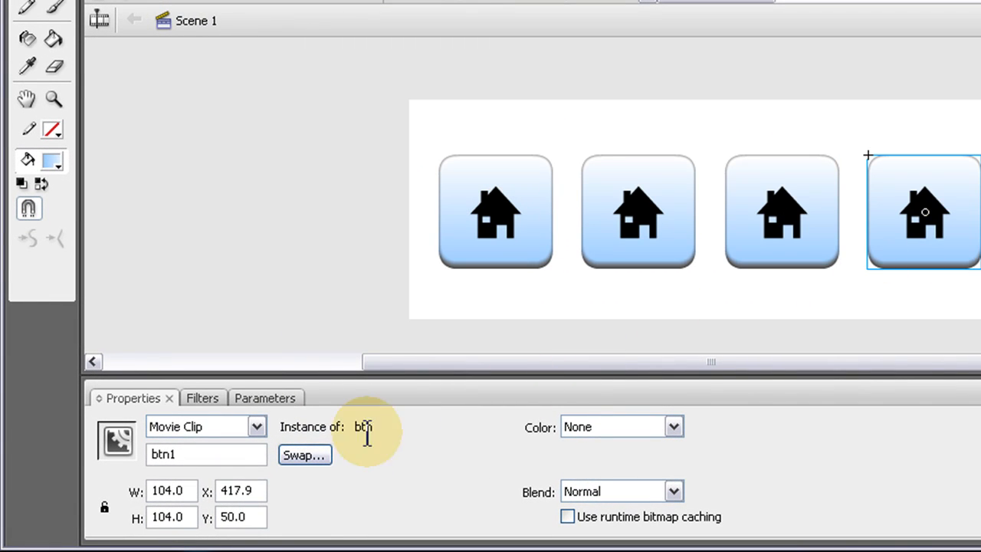
{"action": "left_click", "coordinate": [311, 458]}
{"action": "double_click", "coordinate": [507, 249]}
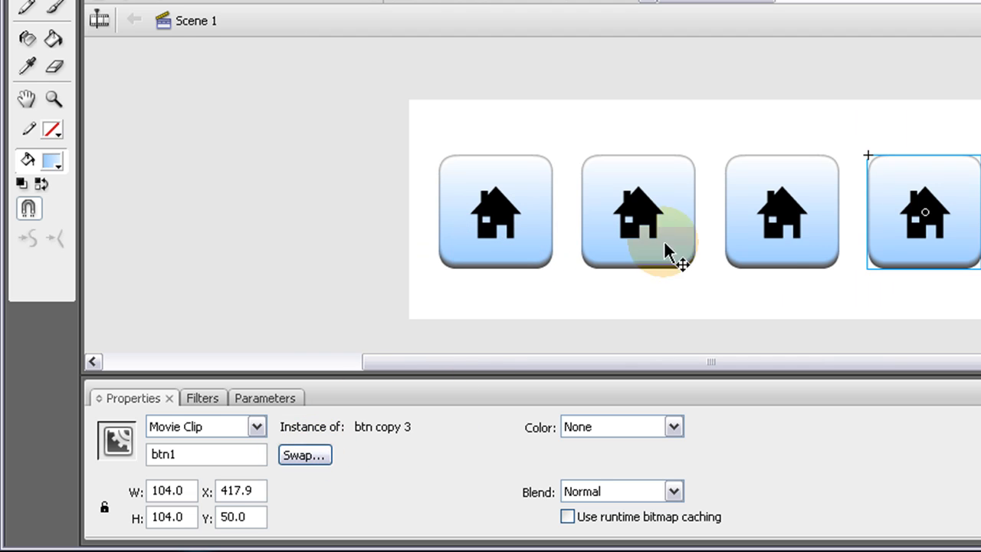
Open the second house button for editing in place and swap its base instance for base copy
{"action": "left_click", "coordinate": [617, 228]}
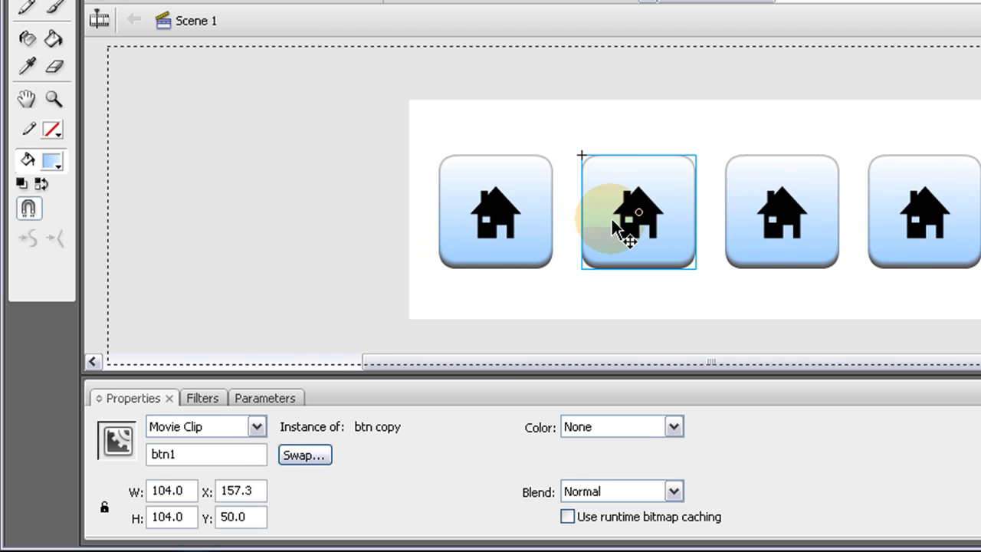
{"action": "double_click", "coordinate": [661, 234]}
{"action": "left_click", "coordinate": [656, 224]}
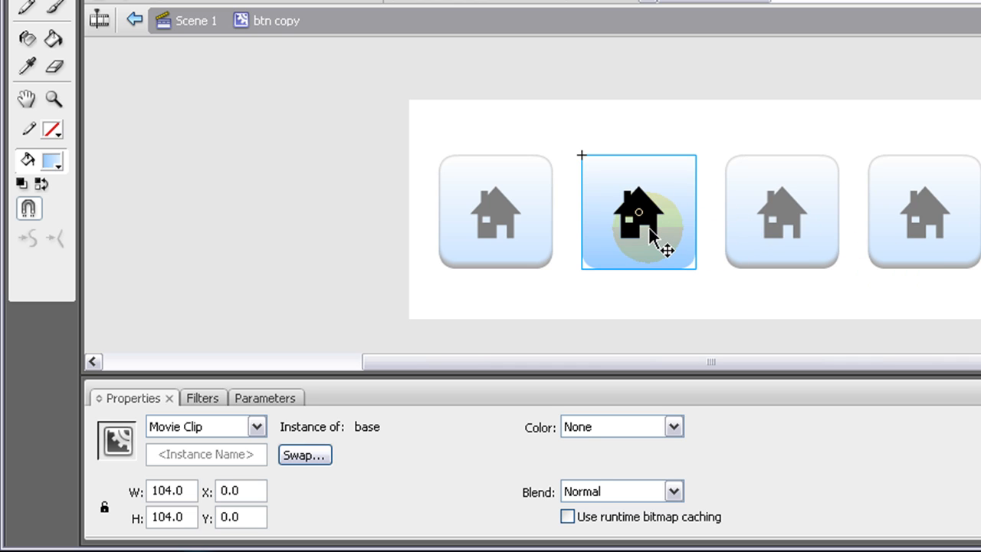
{"action": "left_click", "coordinate": [303, 455]}
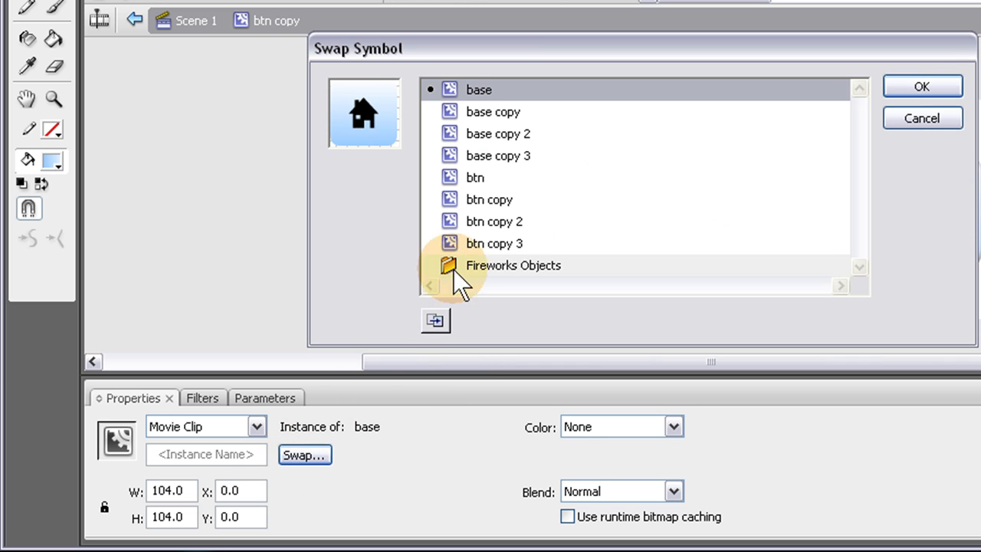
{"action": "double_click", "coordinate": [489, 113]}
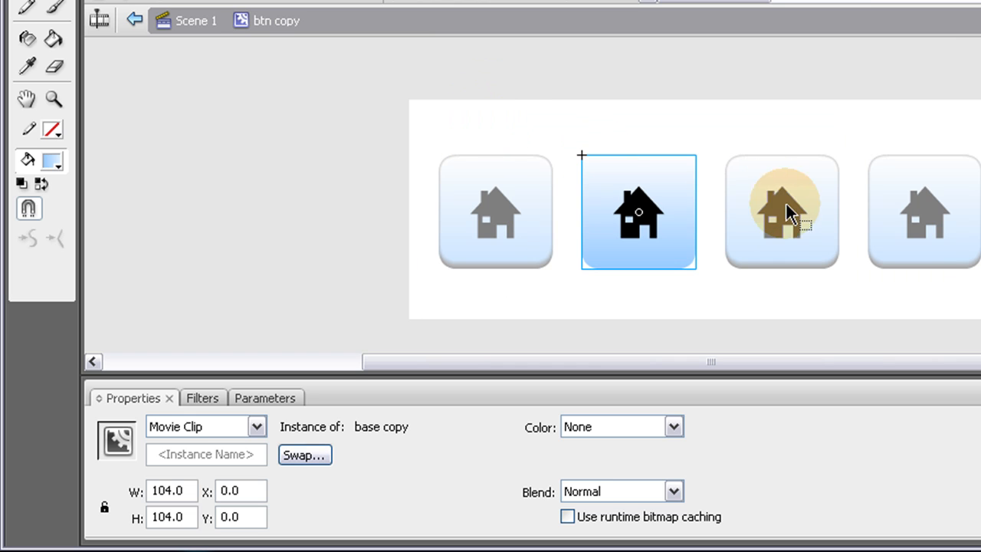
Open the third house button for editing in place and swap its base instance for base copy 2
{"action": "double_click", "coordinate": [791, 223]}
{"action": "left_click", "coordinate": [793, 234]}
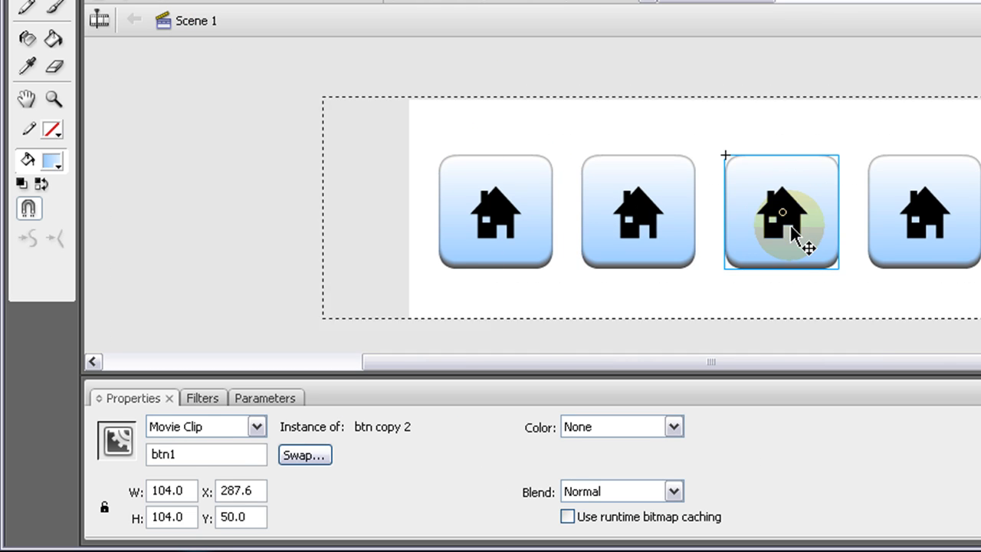
{"action": "double_click", "coordinate": [794, 234]}
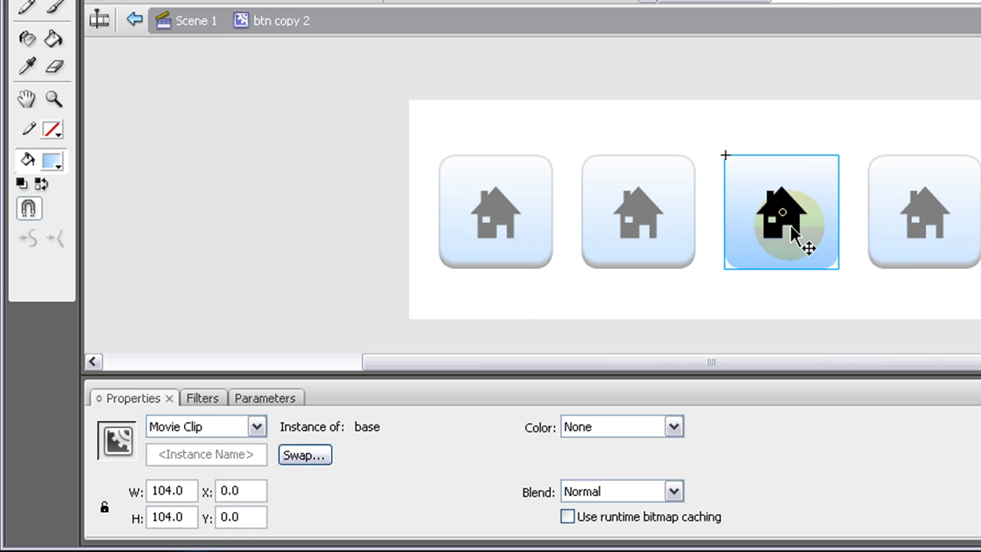
{"action": "left_click", "coordinate": [305, 456]}
{"action": "double_click", "coordinate": [519, 143]}
Open the fourth house button for editing in place and swap its base instance for base copy 3
{"action": "double_click", "coordinate": [950, 199]}
{"action": "left_click", "coordinate": [937, 217]}
{"action": "double_click", "coordinate": [937, 217]}
{"action": "left_click", "coordinate": [937, 217]}
{"action": "left_click", "coordinate": [305, 455]}
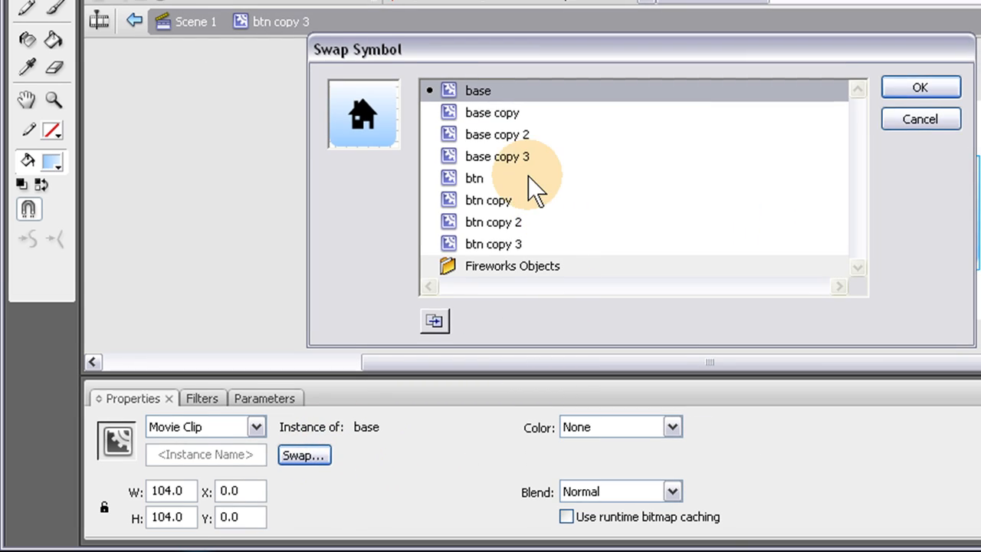
{"action": "double_click", "coordinate": [514, 163]}
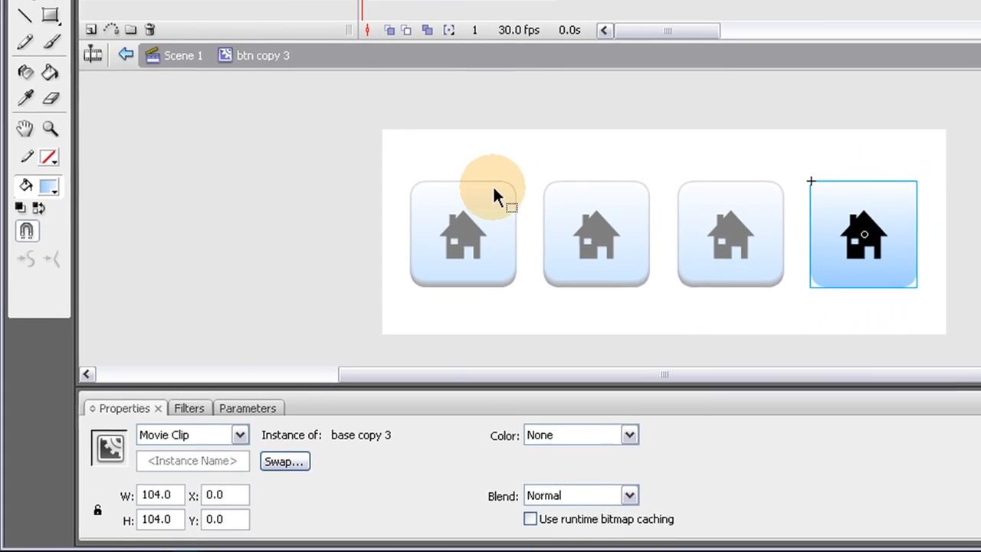
{"action": "left_click", "coordinate": [292, 250]}
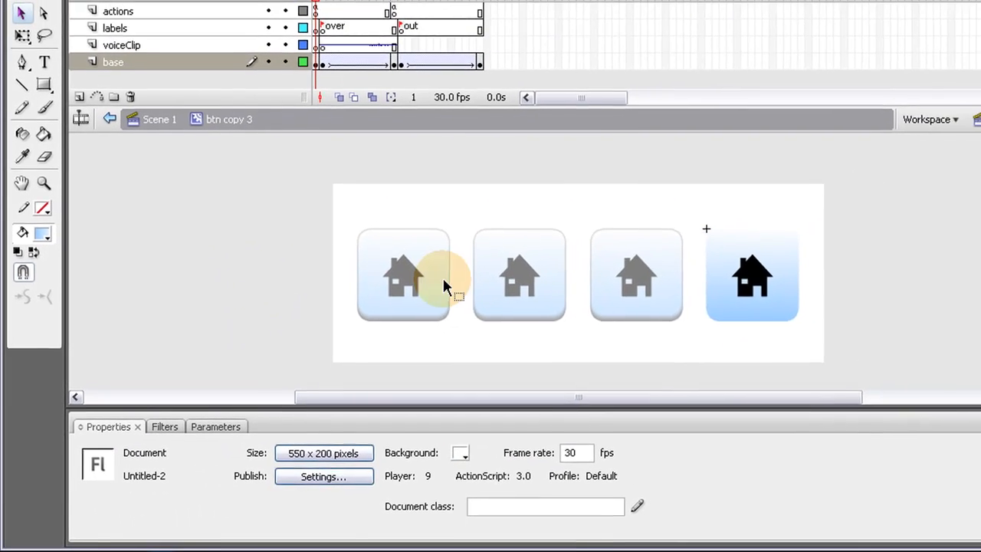
Open base copy inside the second button for editing in place and delete its house icon
{"action": "double_click", "coordinate": [493, 288]}
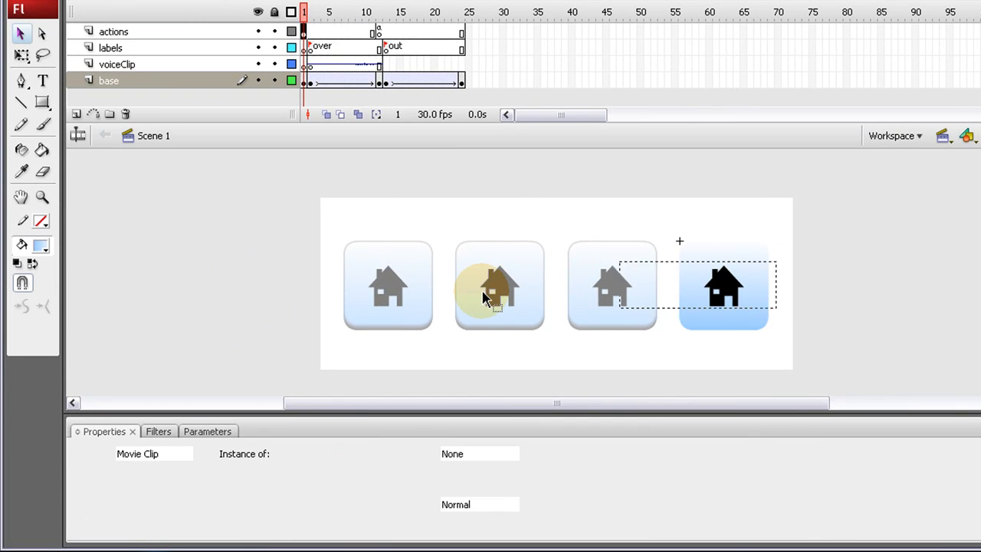
{"action": "left_click", "coordinate": [499, 299]}
{"action": "double_click", "coordinate": [488, 292]}
{"action": "double_click", "coordinate": [488, 292]}
{"action": "left_click", "coordinate": [490, 292]}
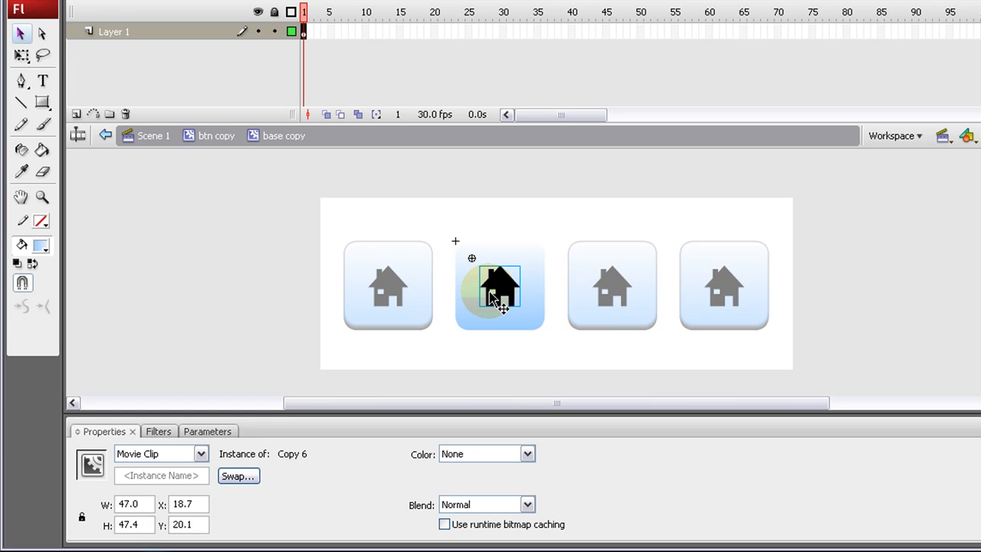
{"action": "key", "text": "Delete"}
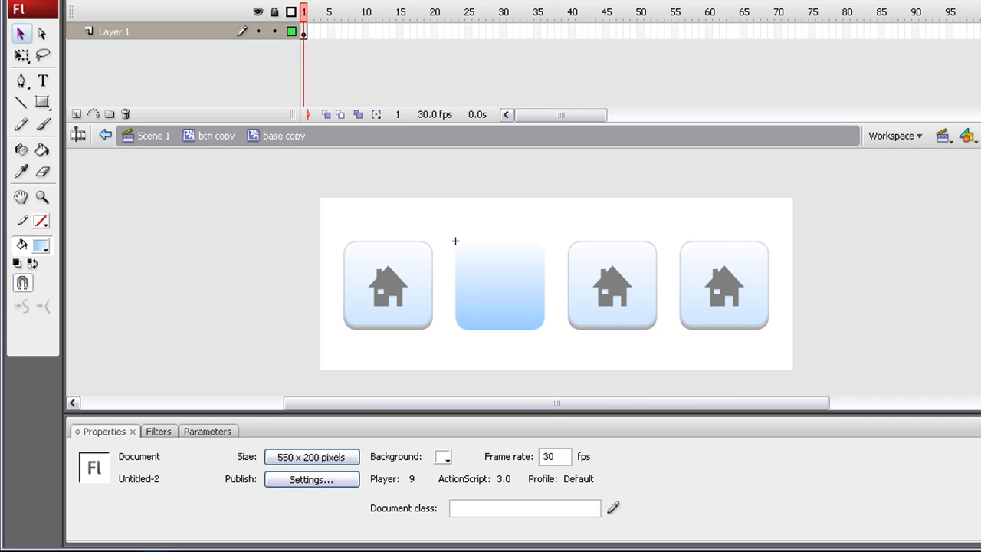
Copy the film reel icon from Fireworks and paste it into base copy, importing it into the current frame as a movie clip
{"action": "key", "text": "alt+Tab"}
{"action": "left_click", "coordinate": [544, 184]}
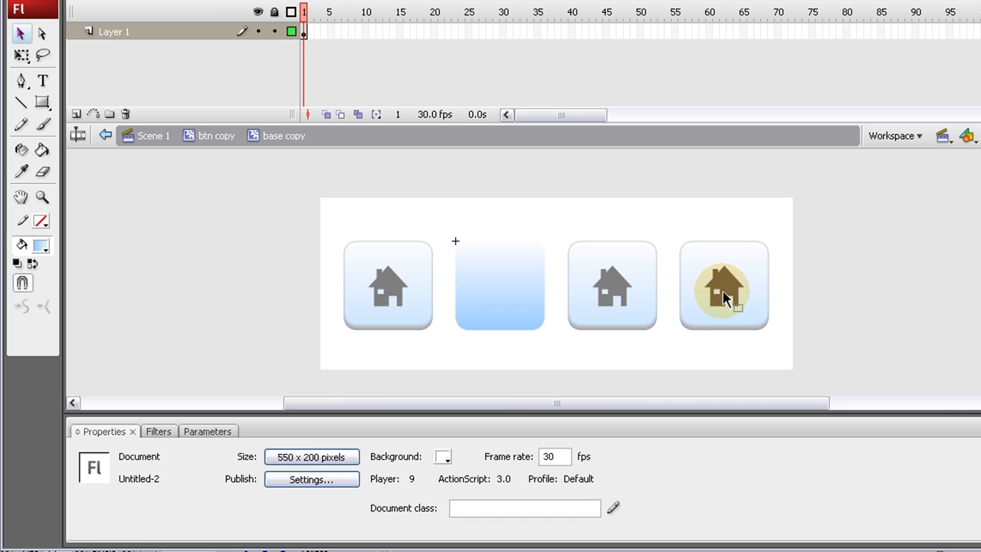
{"action": "left_click", "coordinate": [475, 295]}
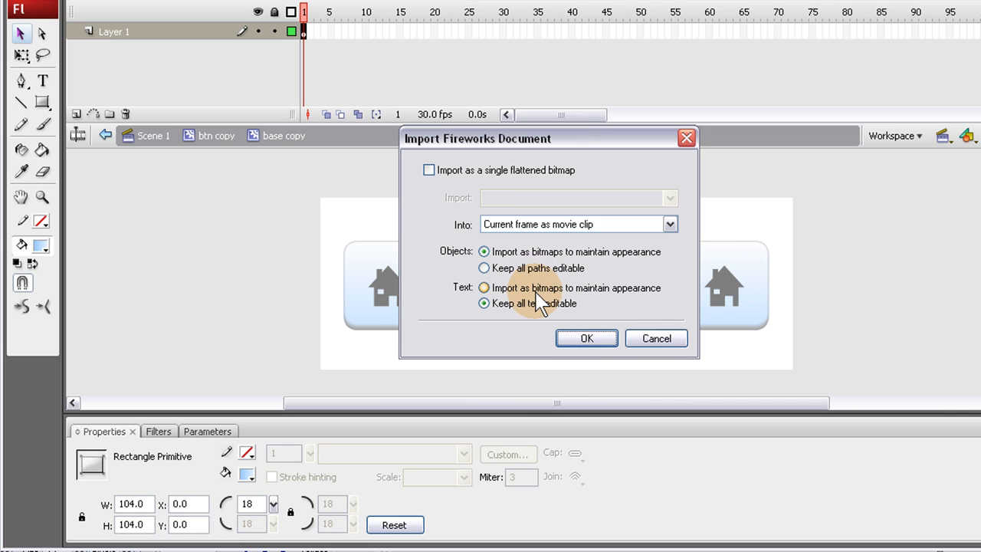
{"action": "left_click", "coordinate": [582, 341]}
Center the film reel icon on the blue rounded square of base copy and go back up to the btn copy symbol
{"action": "left_click", "coordinate": [506, 301], "text": "shift"}
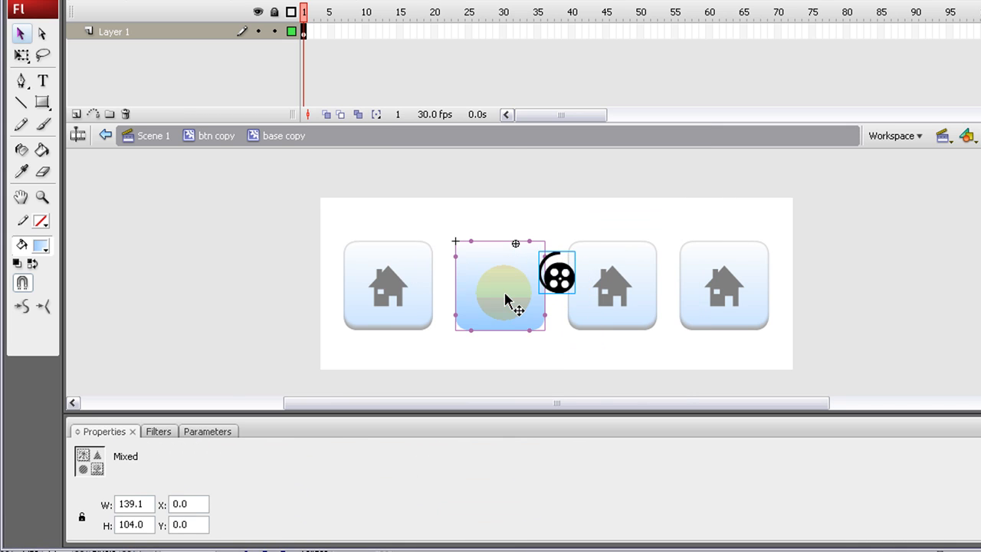
{"action": "left_click_drag", "start_coordinate": [568, 281], "coordinate": [514, 305]}
{"action": "left_click", "coordinate": [550, 337]}
{"action": "left_click", "coordinate": [561, 282]}
{"action": "left_click", "coordinate": [590, 373]}
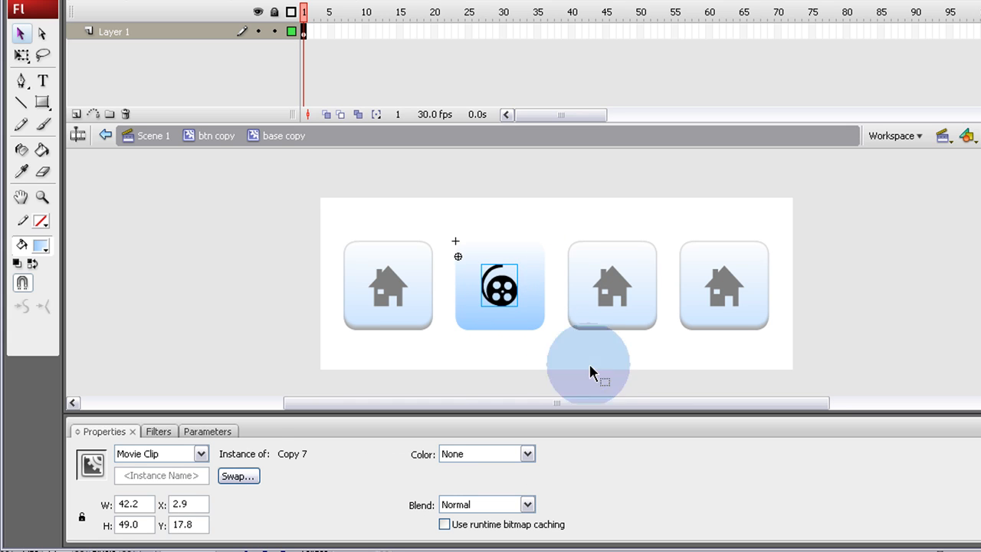
{"action": "double_click", "coordinate": [853, 331]}
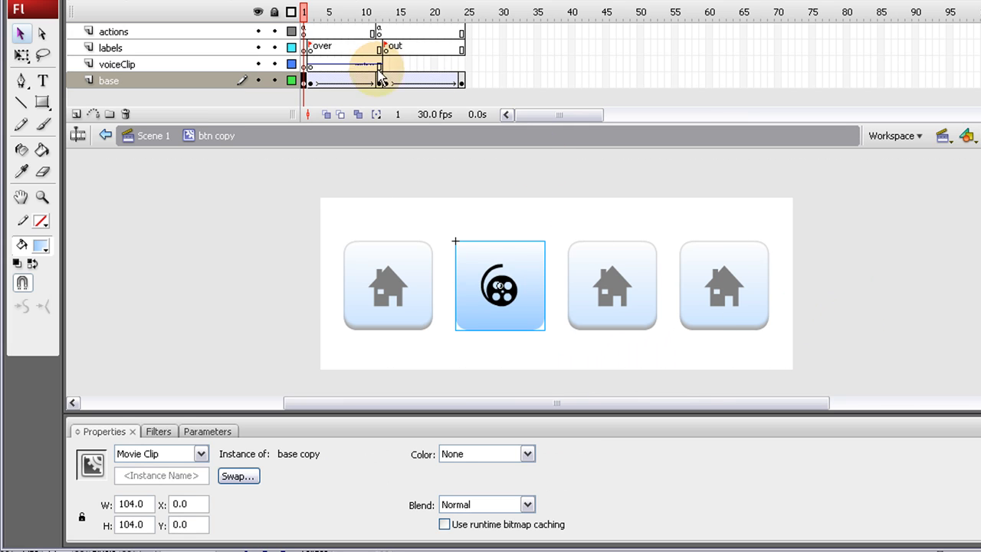
In btn copy, swap the base instances at frames 2 and 12 of the base layer for base copy
{"action": "mouse_move", "coordinate": [306, 13]}
{"action": "left_mouse_down"}
{"action": "mouse_move", "coordinate": [346, 22]}
{"action": "mouse_move", "coordinate": [305, 16]}
{"action": "left_mouse_up"}
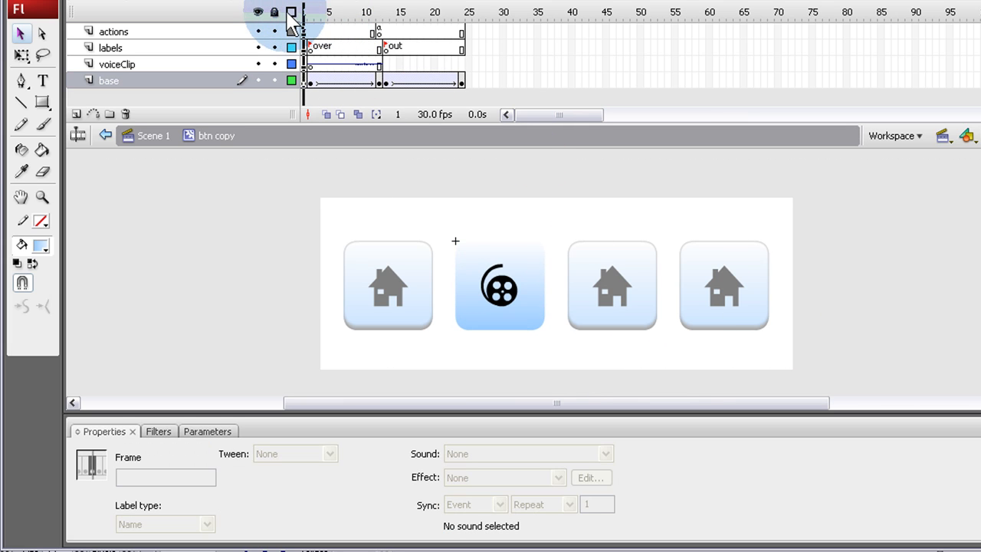
{"action": "left_click", "coordinate": [310, 82]}
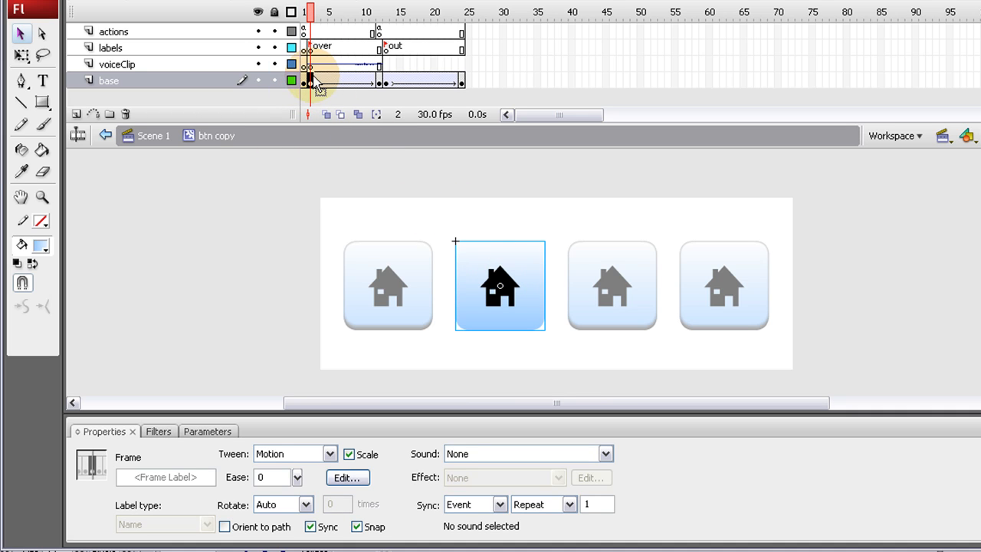
{"action": "left_click", "coordinate": [499, 283]}
{"action": "left_click", "coordinate": [239, 476]}
{"action": "double_click", "coordinate": [416, 203]}
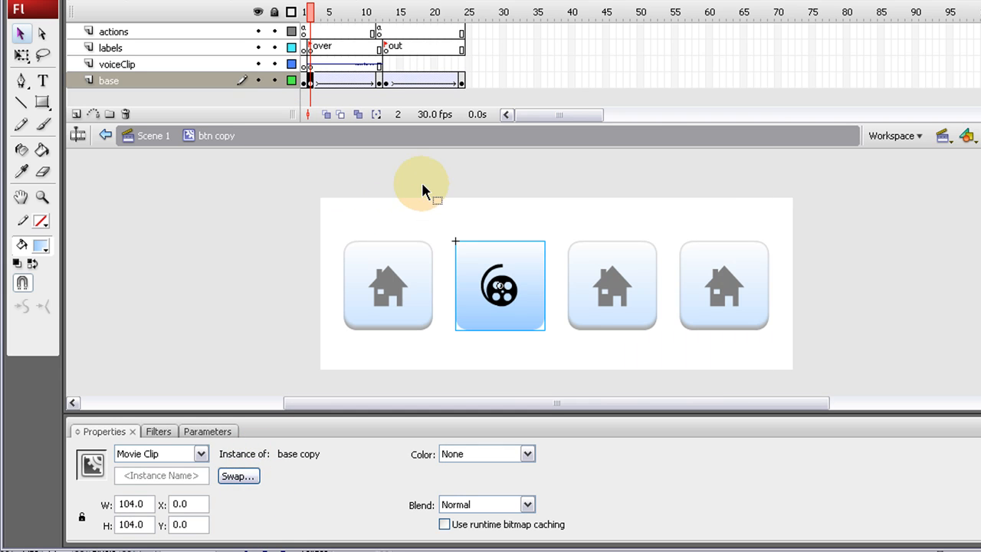
{"action": "left_click", "coordinate": [379, 81]}
{"action": "left_click", "coordinate": [484, 258]}
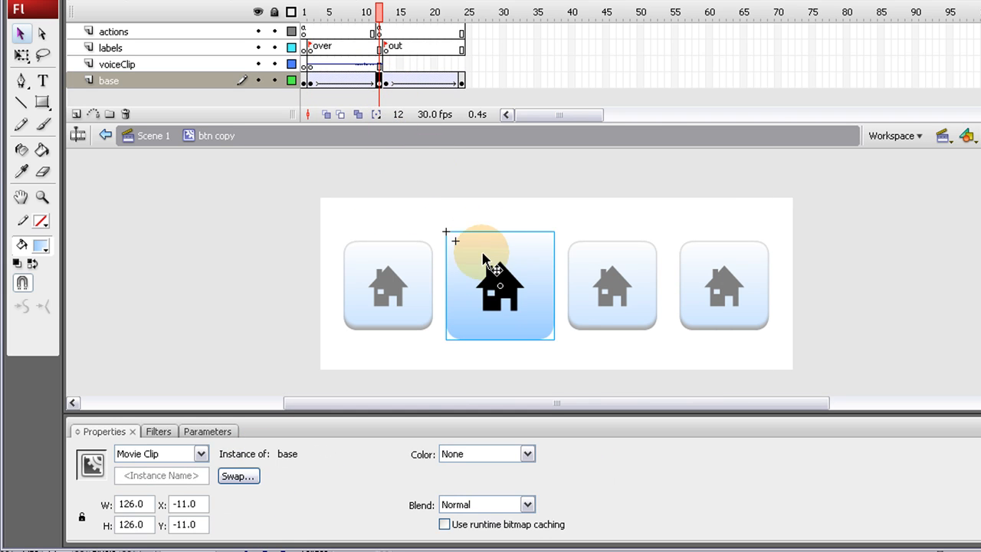
{"action": "left_click", "coordinate": [238, 476]}
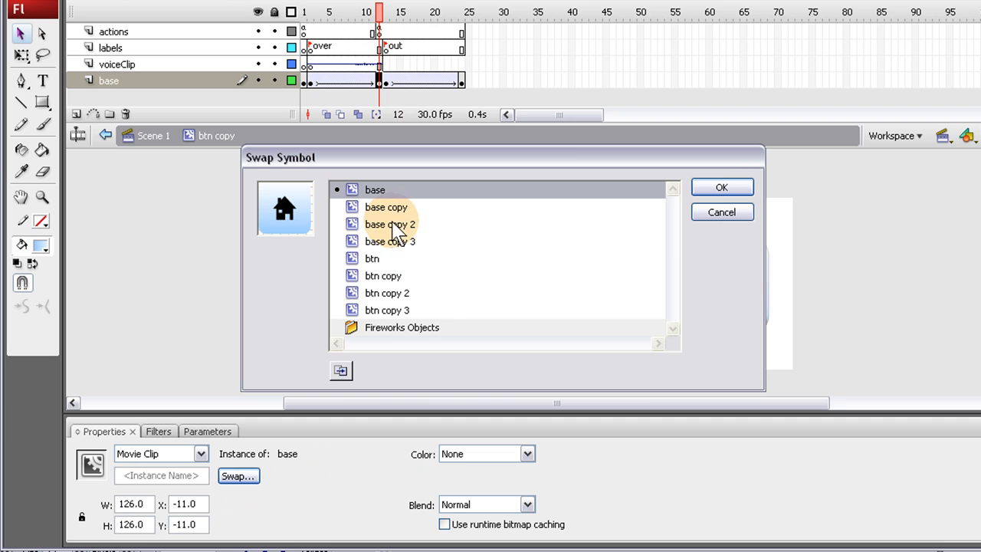
{"action": "double_click", "coordinate": [397, 208]}
Swap the base instances at frames 13 and 24 of the base layer for base copy, then return to the main scene
{"action": "left_click", "coordinate": [385, 80]}
{"action": "left_click", "coordinate": [509, 307]}
{"action": "left_click", "coordinate": [239, 476]}
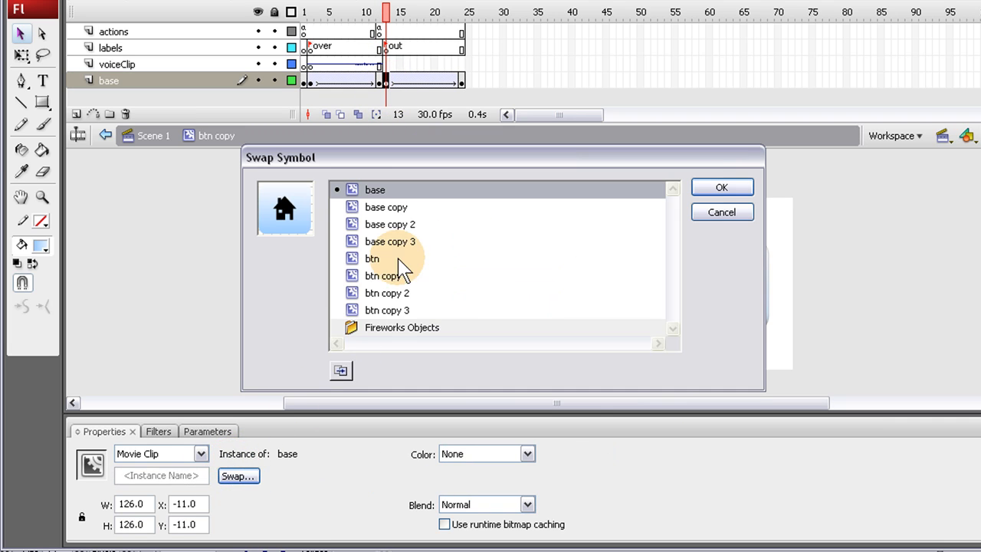
{"action": "double_click", "coordinate": [397, 209]}
{"action": "left_click", "coordinate": [461, 80]}
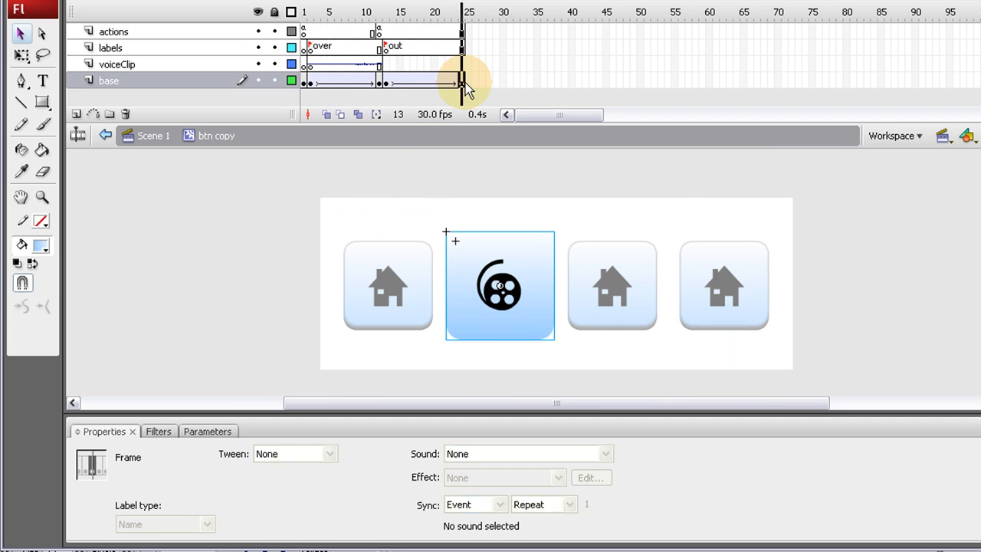
{"action": "left_click", "coordinate": [475, 257]}
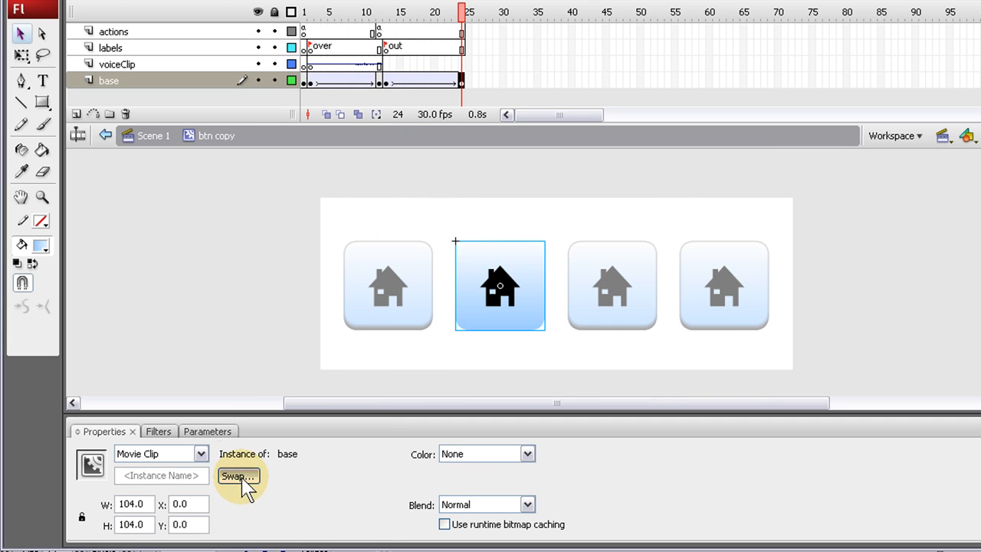
{"action": "left_click", "coordinate": [239, 477]}
{"action": "double_click", "coordinate": [400, 209]}
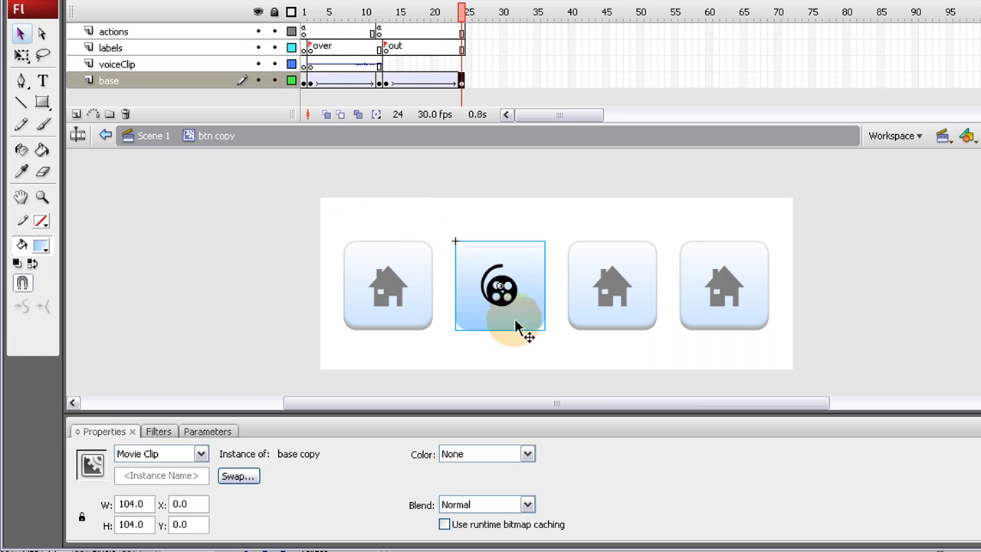
{"action": "left_click_drag", "start_coordinate": [460, 14], "coordinate": [445, 53]}
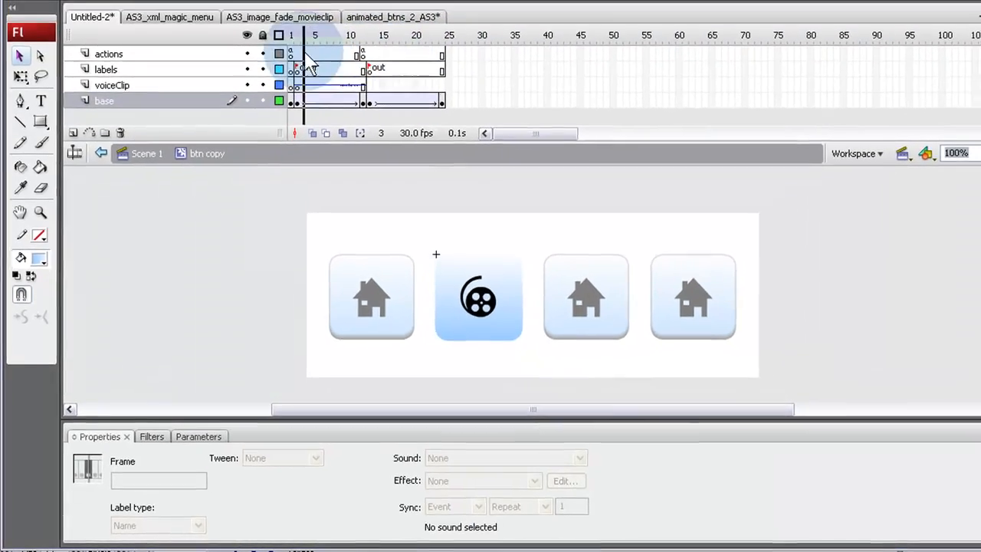
{"action": "left_click", "coordinate": [227, 341]}
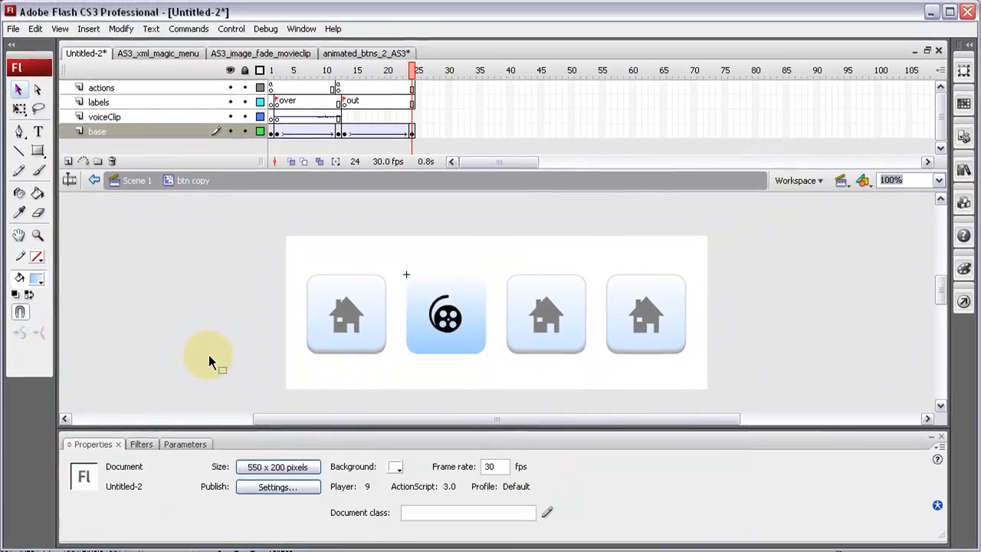
{"action": "double_click", "coordinate": [216, 355]}
{"action": "left_click", "coordinate": [539, 313]}
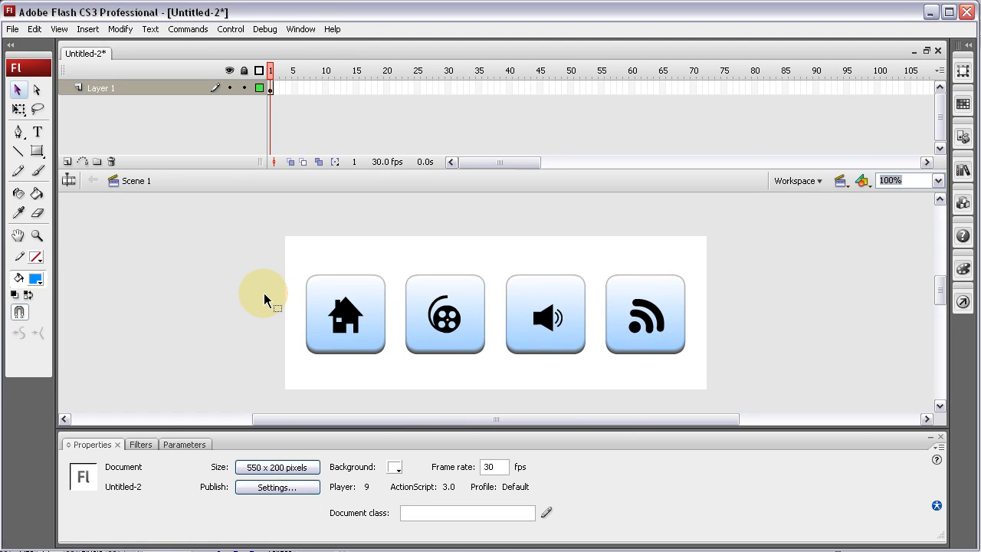
Open the film reel button in place at frame 2 of the voiceClip layer and import the videos sound file into the library
{"action": "left_click", "coordinate": [419, 328]}
{"action": "double_click", "coordinate": [432, 326]}
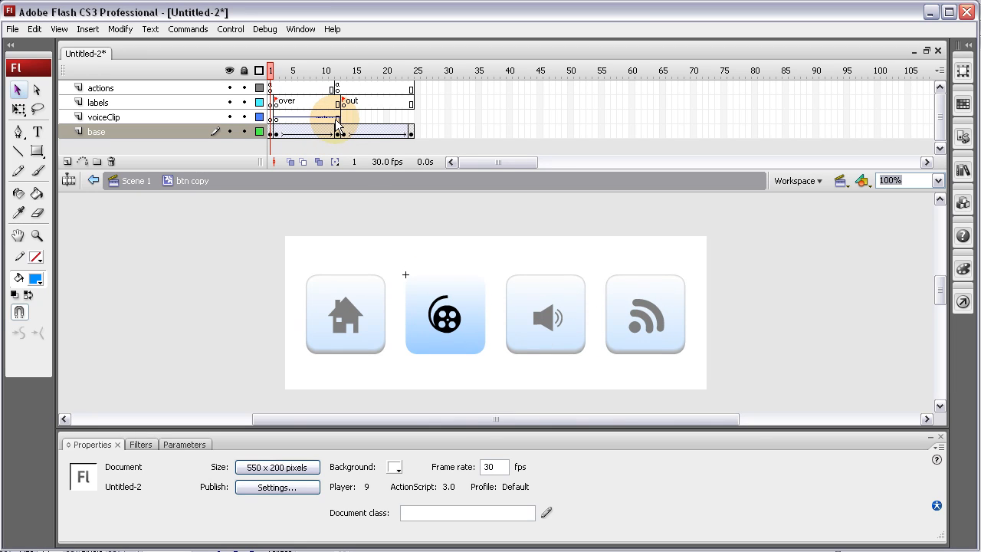
{"action": "left_click", "coordinate": [276, 118]}
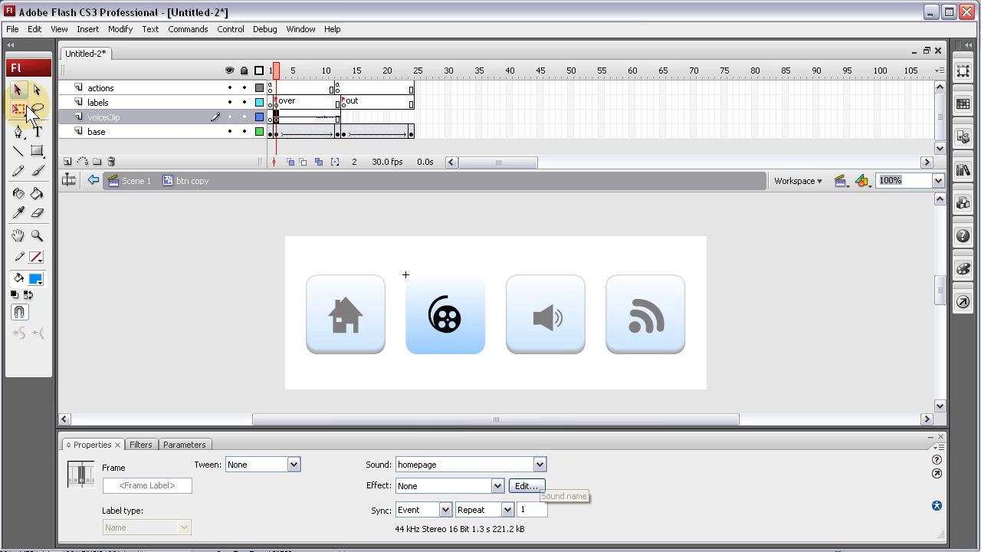
{"action": "left_click", "coordinate": [13, 30]}
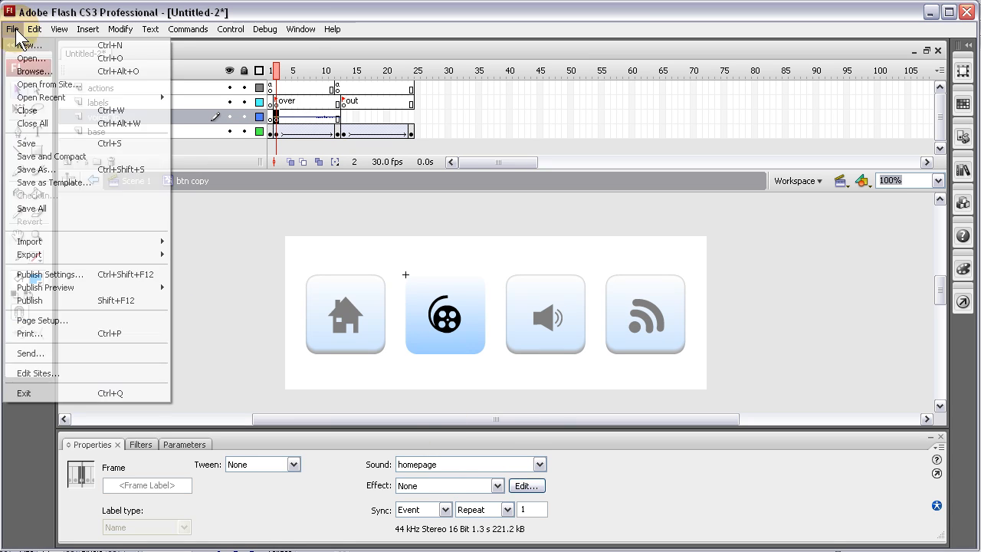
{"action": "left_click", "coordinate": [42, 243]}
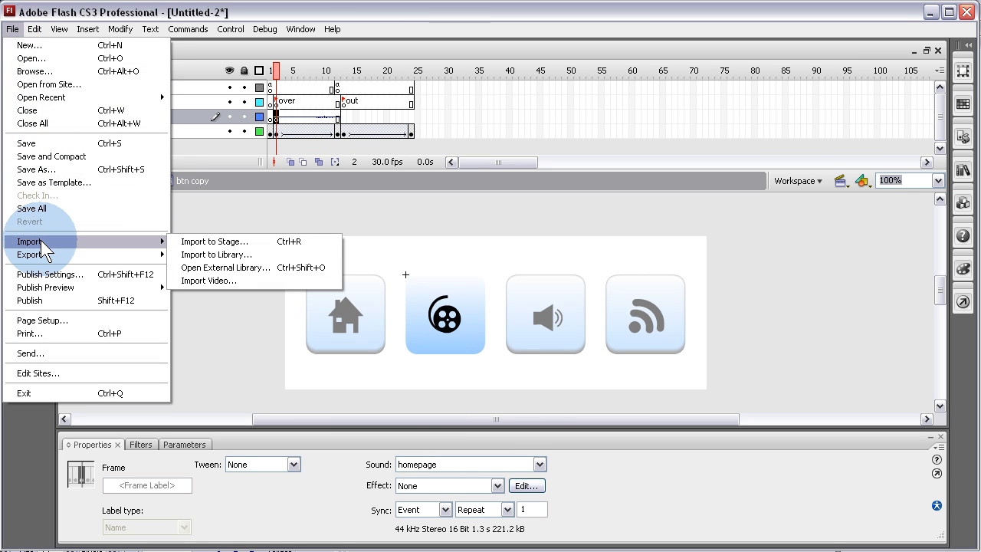
{"action": "left_click", "coordinate": [228, 253]}
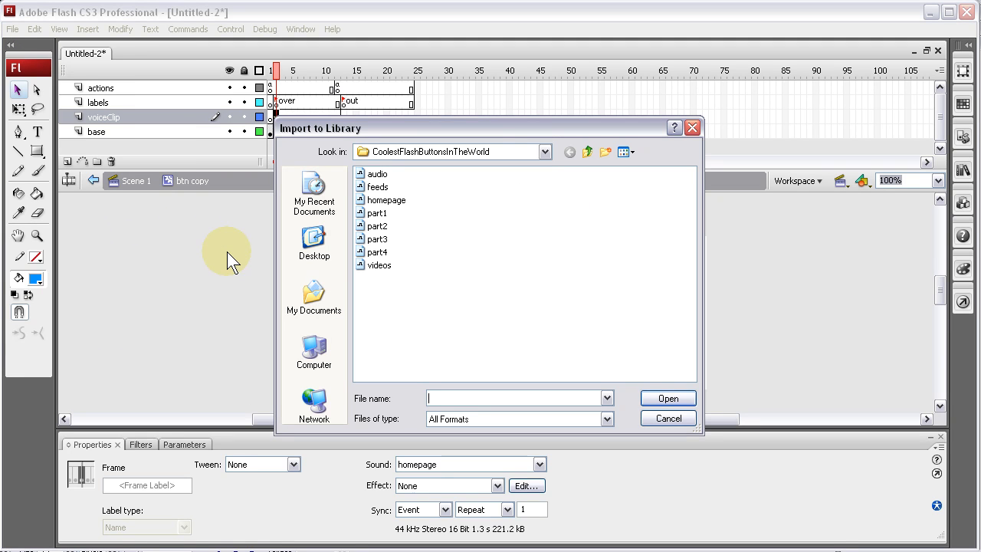
{"action": "double_click", "coordinate": [379, 264]}
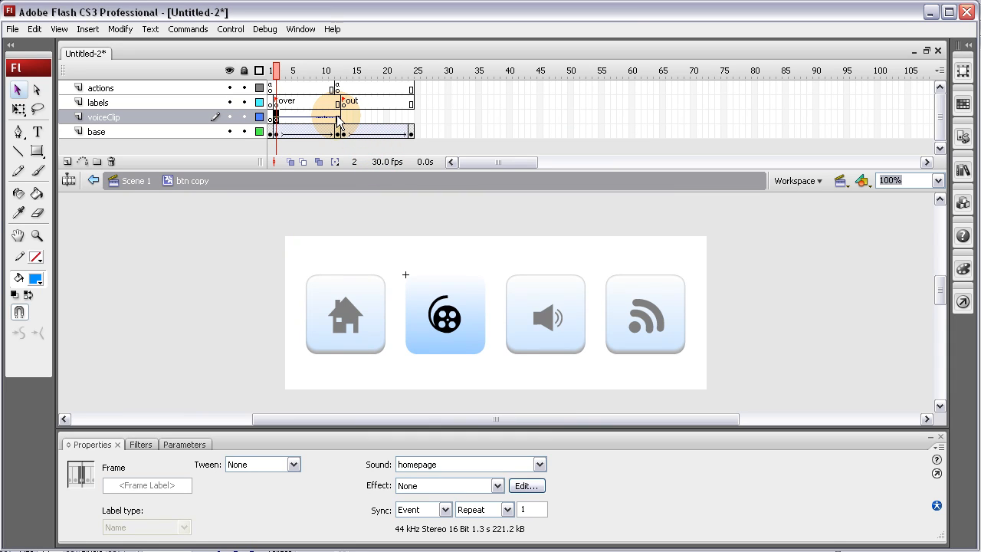
Set the sound at frame 2 of the voiceClip layer to videos and clear the selection
{"action": "left_click", "coordinate": [539, 464]}
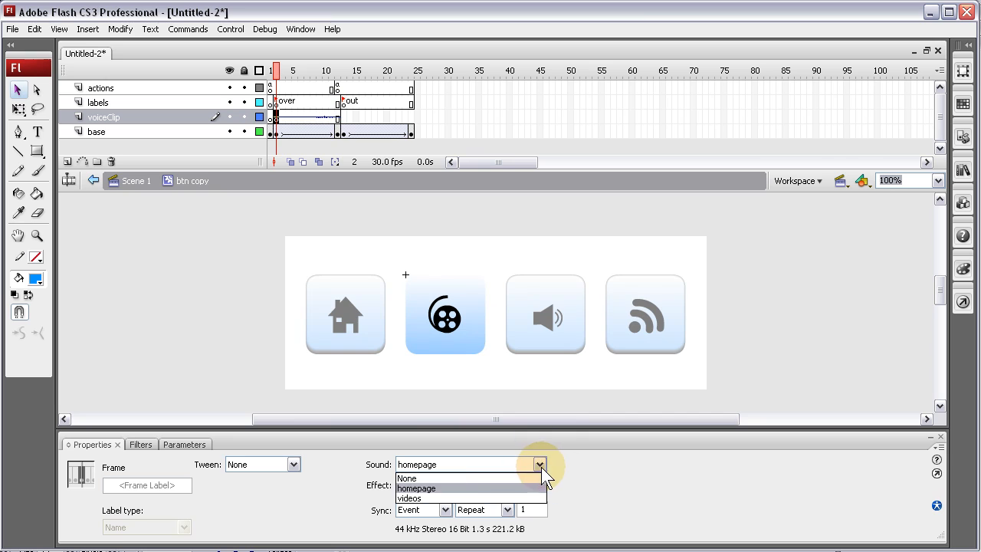
{"action": "left_click", "coordinate": [410, 500]}
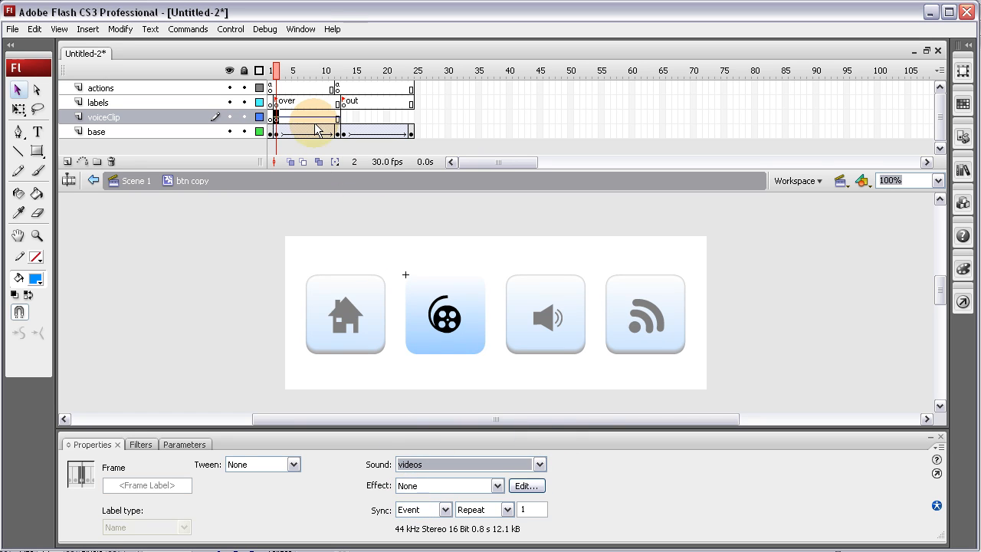
{"action": "left_click", "coordinate": [282, 127]}
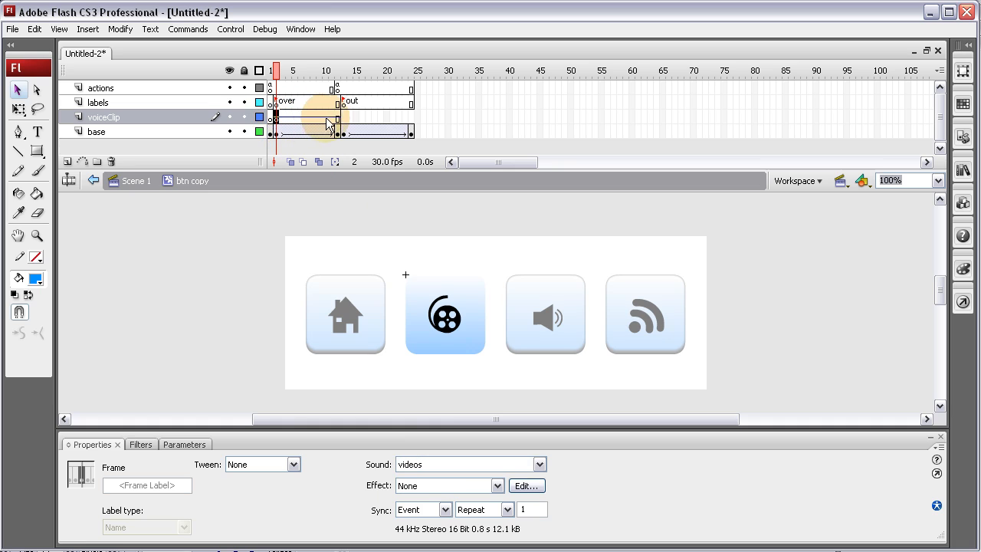
{"action": "left_click", "coordinate": [229, 287]}
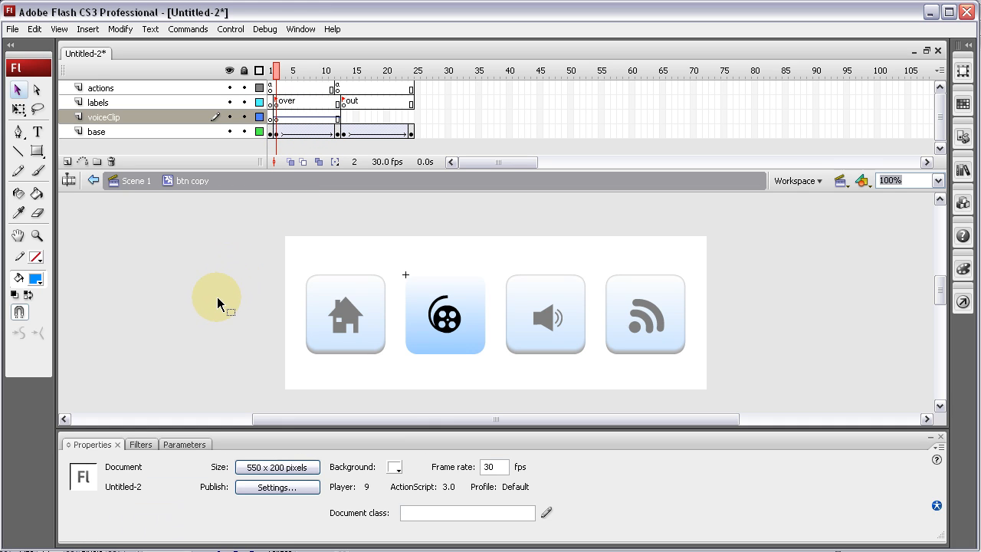
Open the speaker button in place at frame 2 of the voiceClip layer and import the audio sound file into the library
{"action": "double_click", "coordinate": [164, 310]}
{"action": "left_click", "coordinate": [579, 344]}
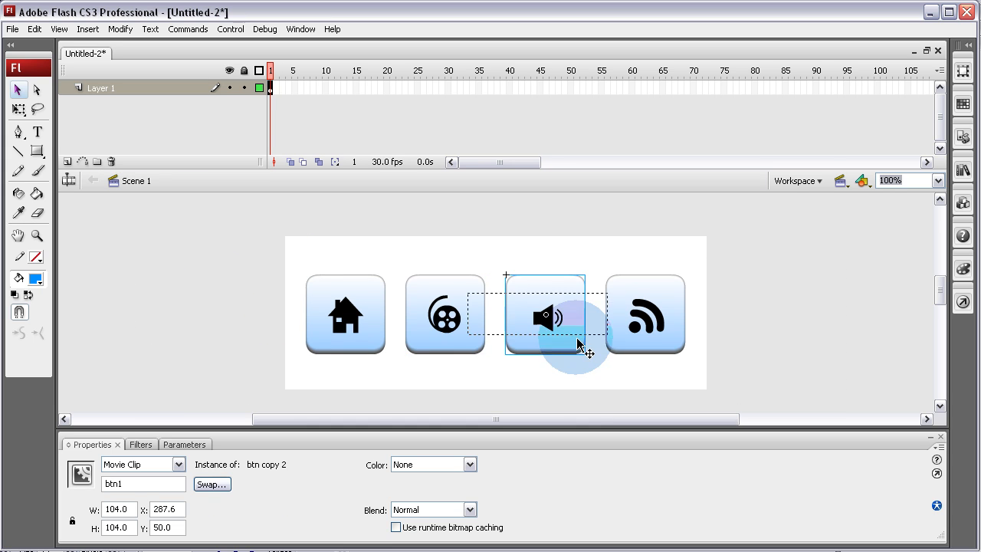
{"action": "double_click", "coordinate": [577, 341]}
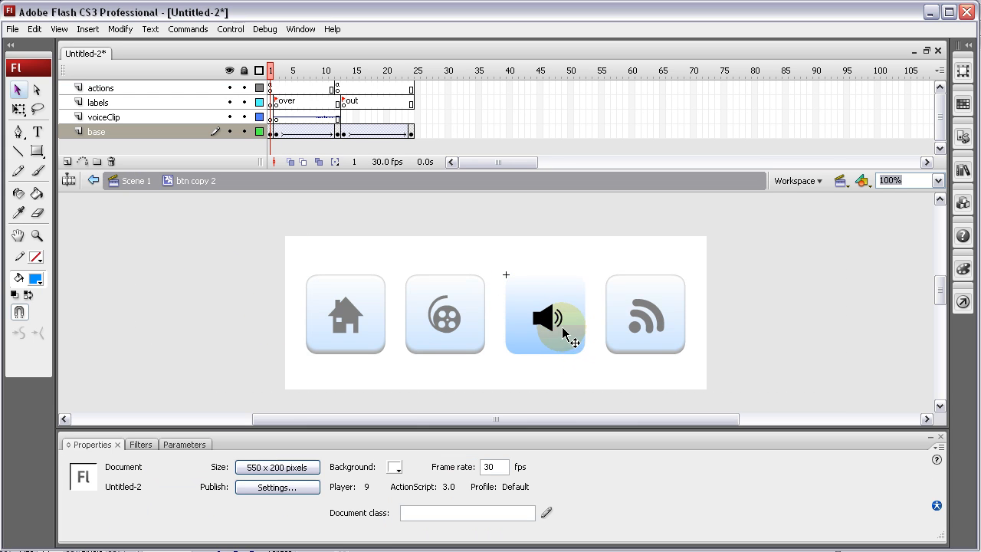
{"action": "left_click", "coordinate": [276, 117]}
{"action": "left_click", "coordinate": [12, 29]}
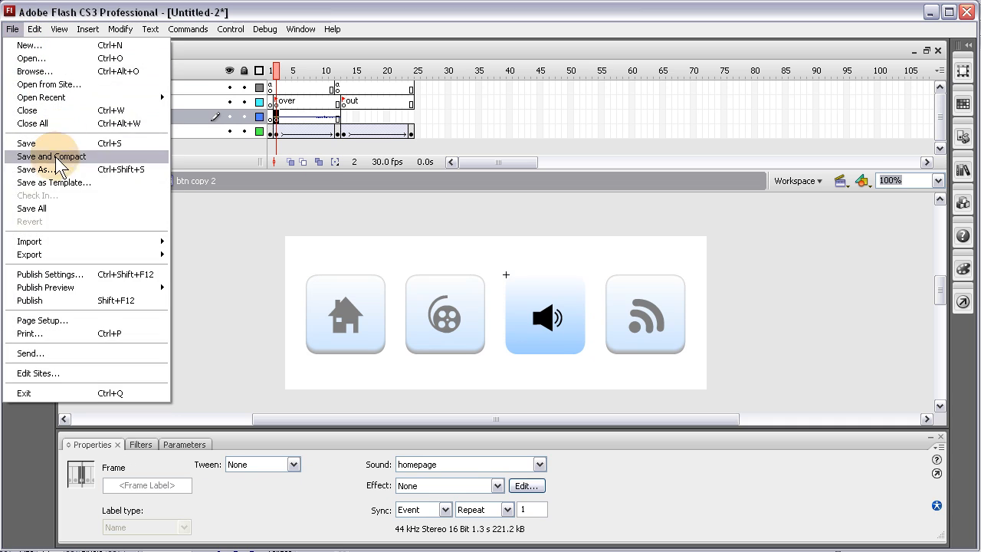
{"action": "mouse_move", "coordinate": [51, 244]}
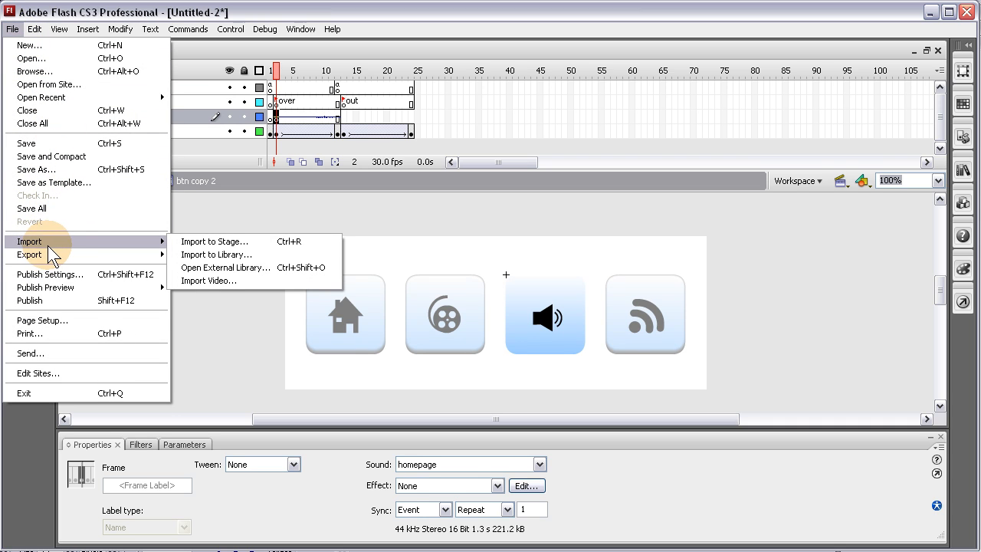
{"action": "left_click", "coordinate": [228, 256]}
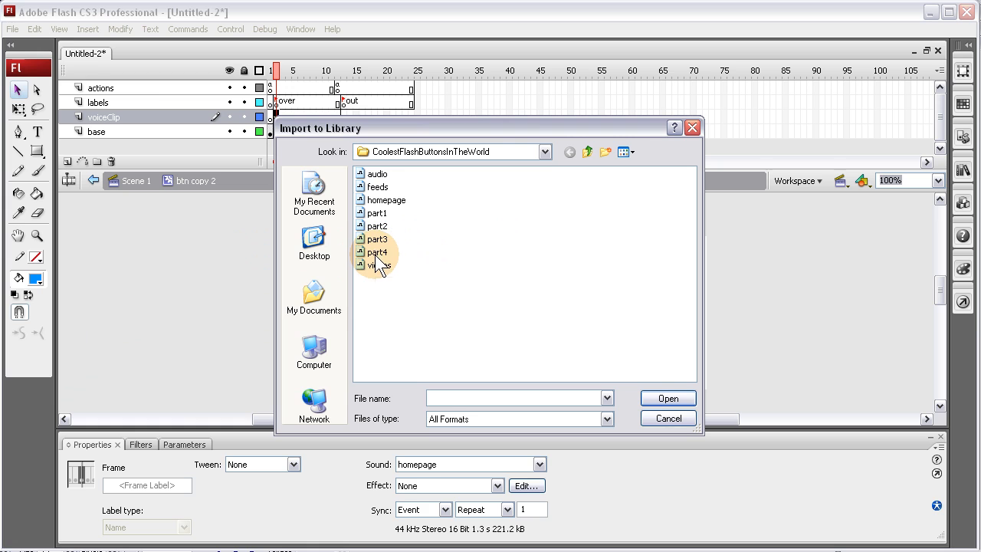
{"action": "left_click", "coordinate": [377, 176]}
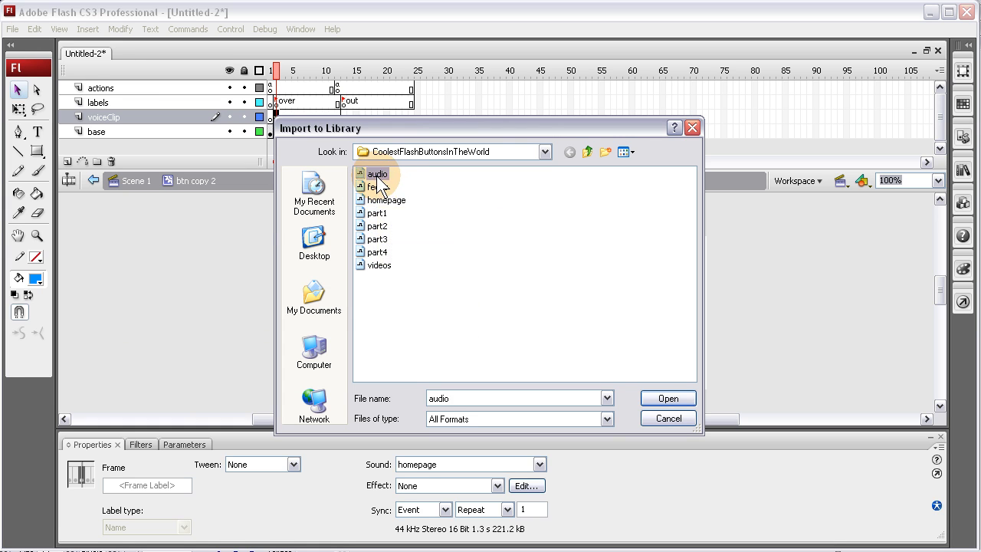
{"action": "double_click", "coordinate": [377, 177]}
{"action": "left_click", "coordinate": [189, 285]}
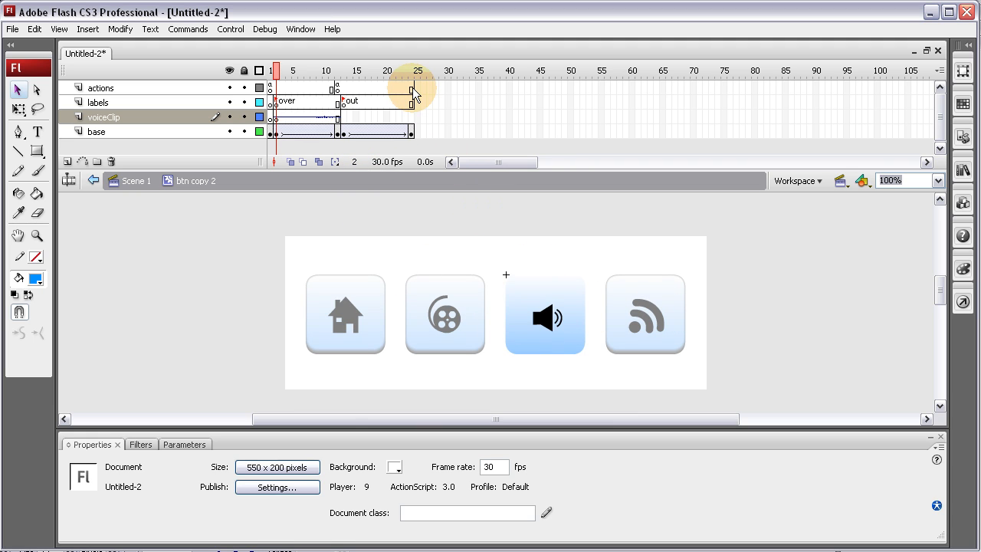
Review the speaker button's timeline from frame 1 to frame 24, including the script at frame 1 of the actions layer
{"action": "left_click", "coordinate": [276, 119]}
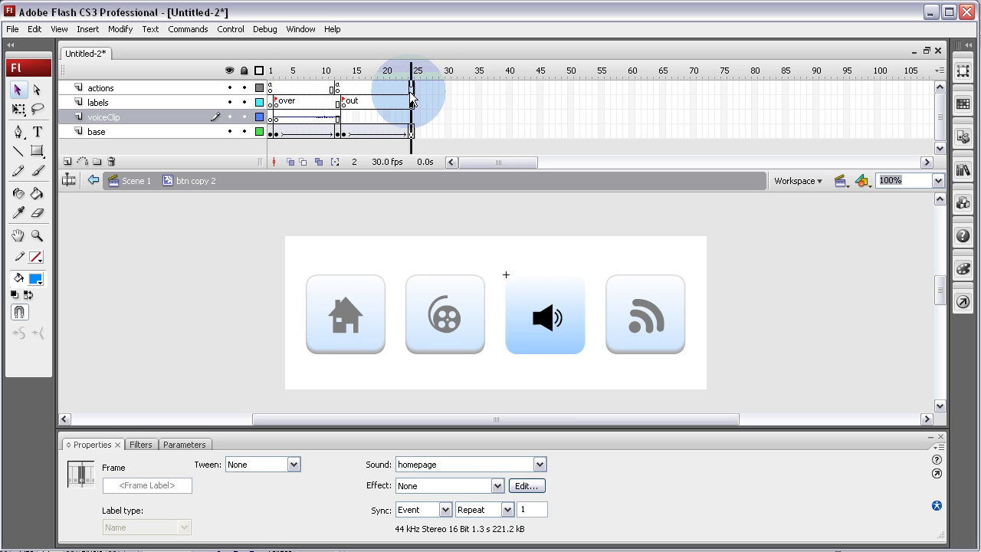
{"action": "left_click", "coordinate": [411, 89]}
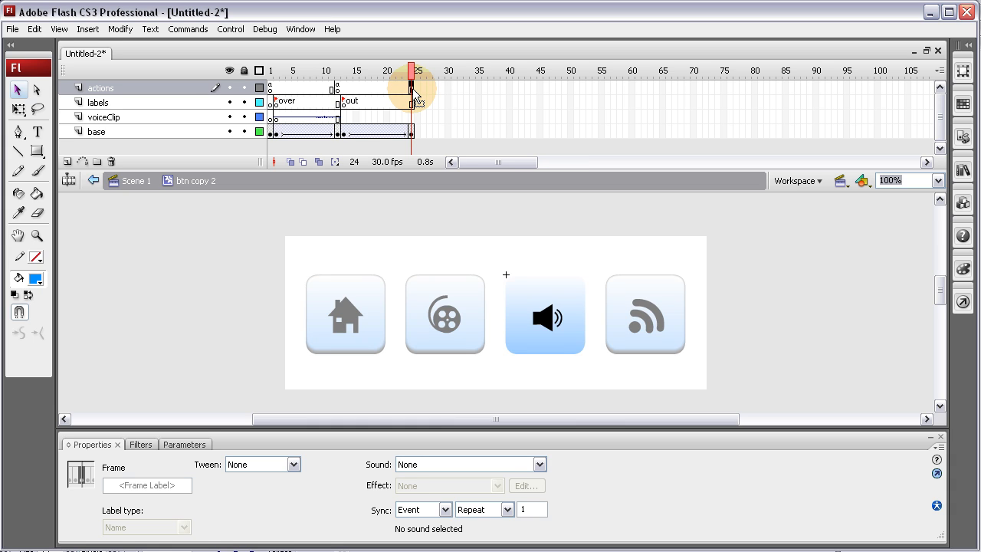
{"action": "left_click_drag", "start_coordinate": [411, 79], "coordinate": [265, 83]}
{"action": "left_click", "coordinate": [271, 89]}
{"action": "key", "text": "F9"}
{"action": "key", "text": "F9"}
{"action": "mouse_move", "coordinate": [269, 74]}
{"action": "left_mouse_down"}
{"action": "mouse_move", "coordinate": [418, 80]}
{"action": "mouse_move", "coordinate": [270, 83]}
{"action": "left_mouse_up"}
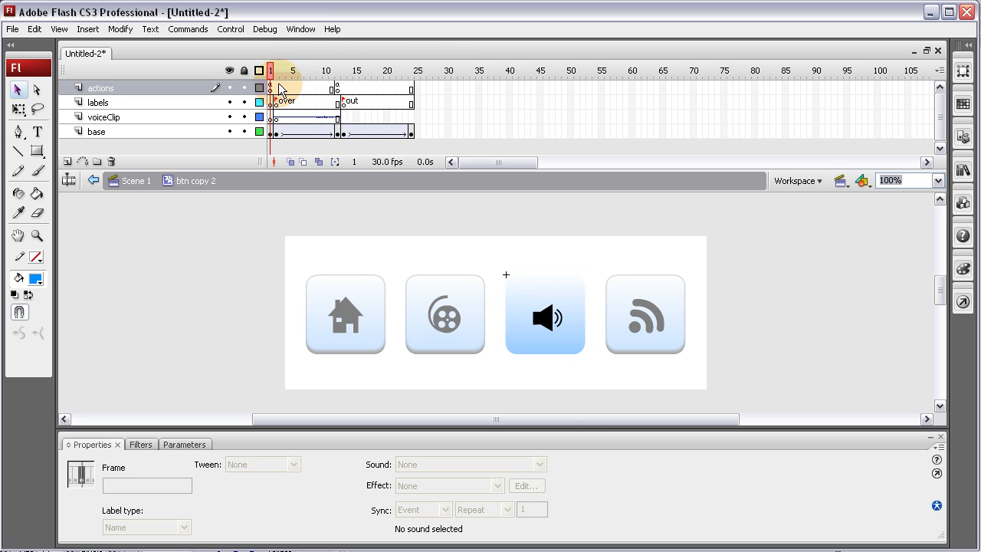
{"action": "left_click", "coordinate": [273, 90]}
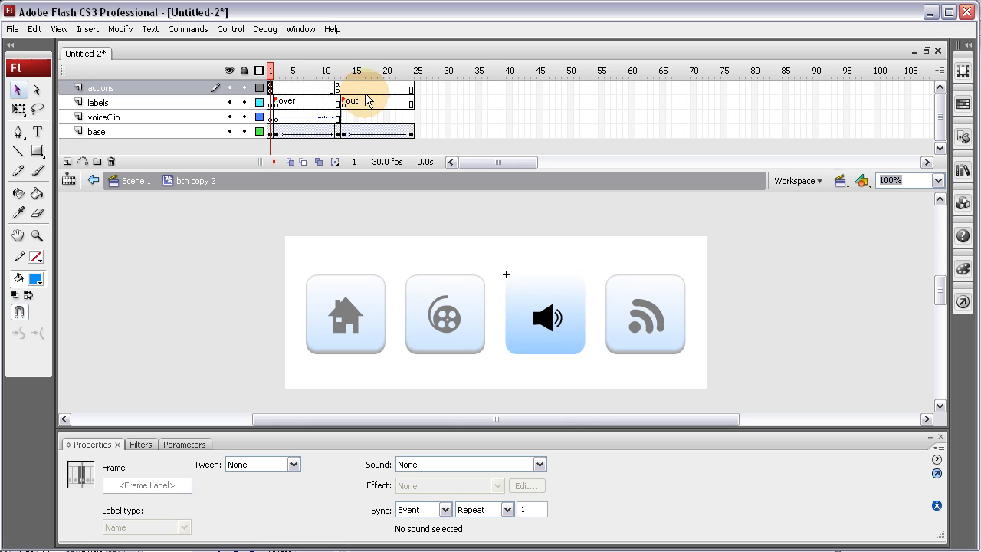
{"action": "left_click", "coordinate": [411, 90]}
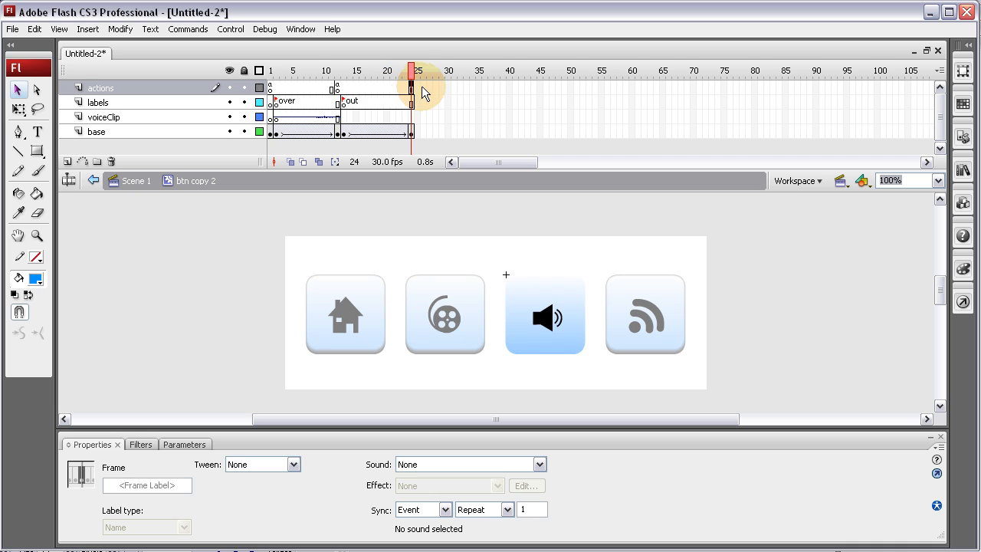
{"action": "left_click", "coordinate": [235, 237]}
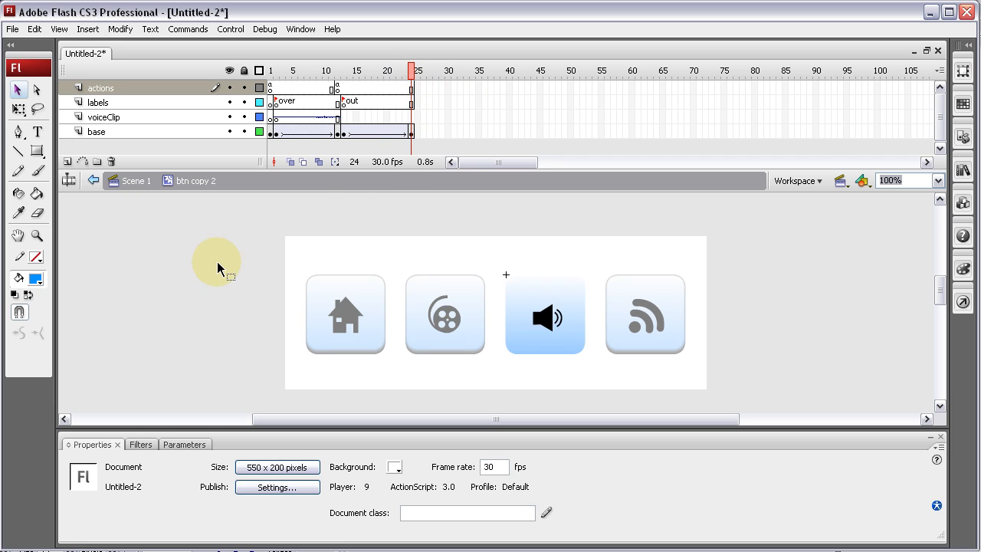
{"action": "left_click", "coordinate": [414, 117]}
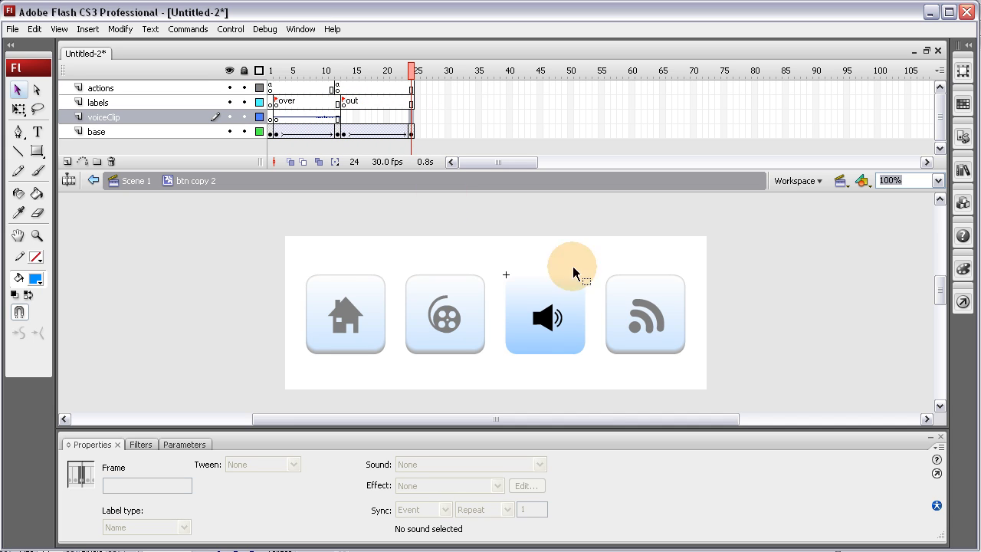
Open the feed icon button in place at frame 2 of the voiceClip layer and import the feeds sound file into the library
{"action": "left_click", "coordinate": [647, 301]}
{"action": "double_click", "coordinate": [647, 302]}
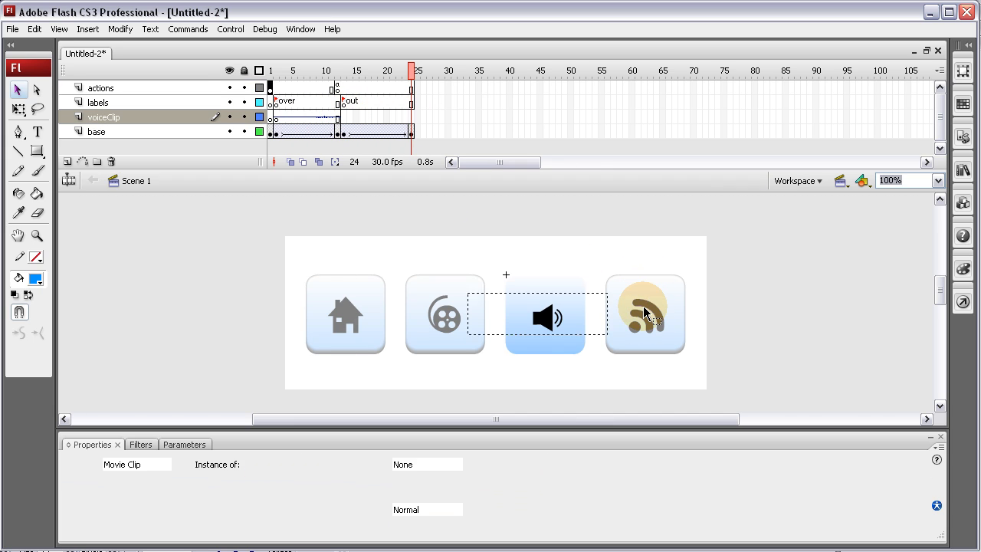
{"action": "left_click", "coordinate": [649, 308]}
{"action": "double_click", "coordinate": [649, 316]}
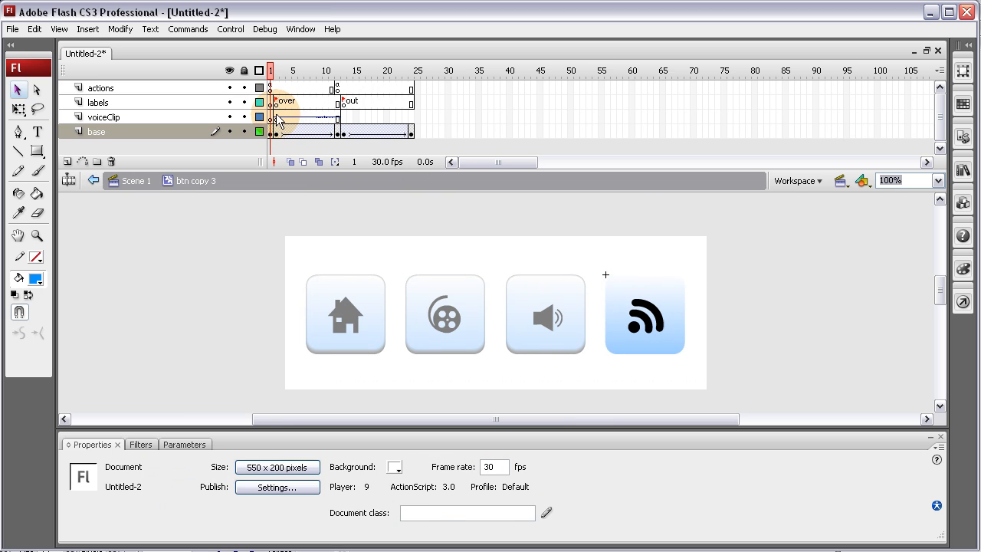
{"action": "left_click", "coordinate": [274, 117]}
{"action": "left_click", "coordinate": [12, 31]}
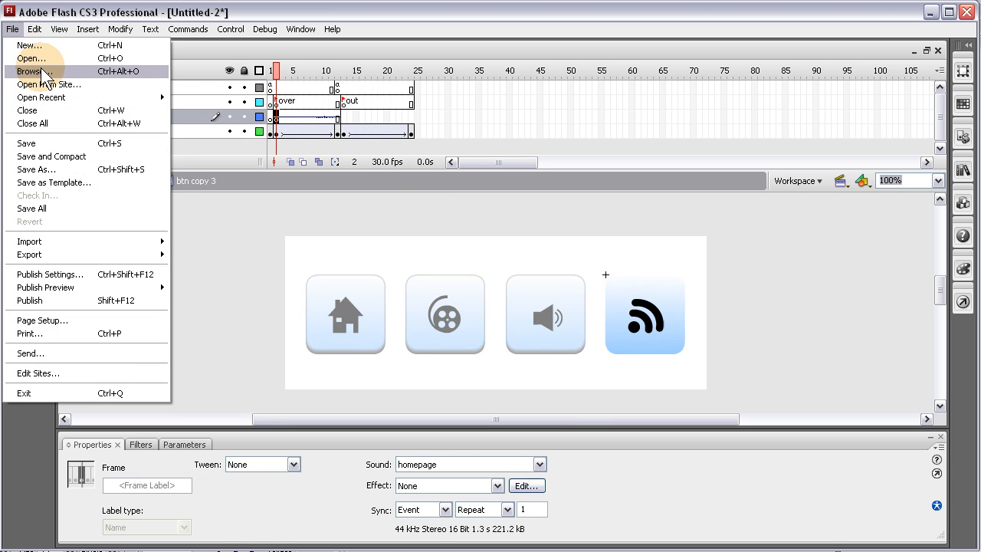
{"action": "mouse_move", "coordinate": [43, 243]}
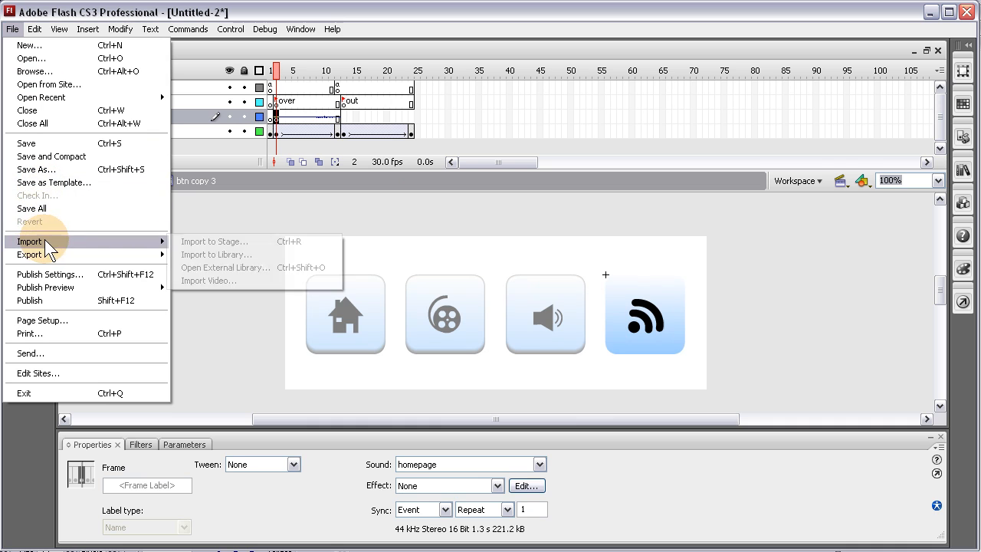
{"action": "left_click", "coordinate": [232, 255]}
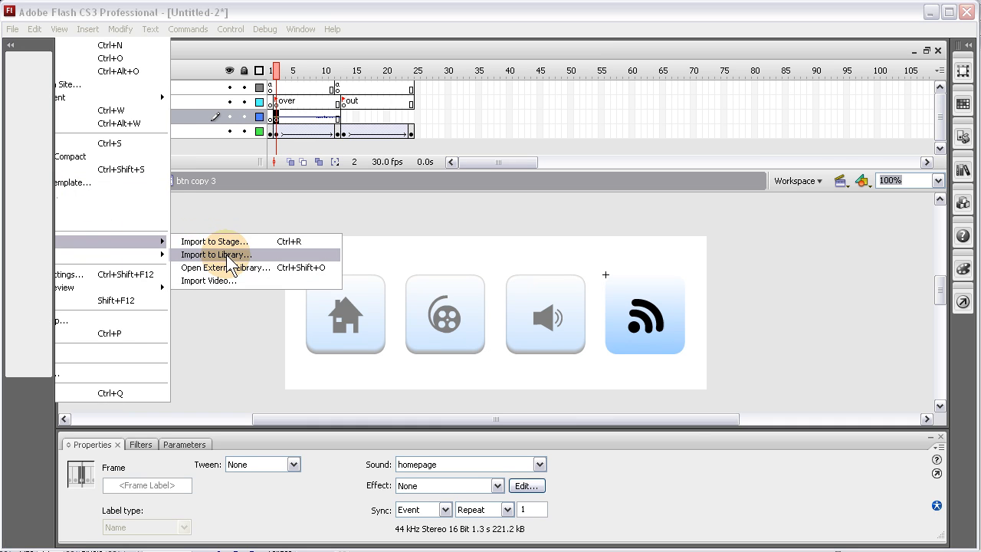
{"action": "double_click", "coordinate": [371, 187]}
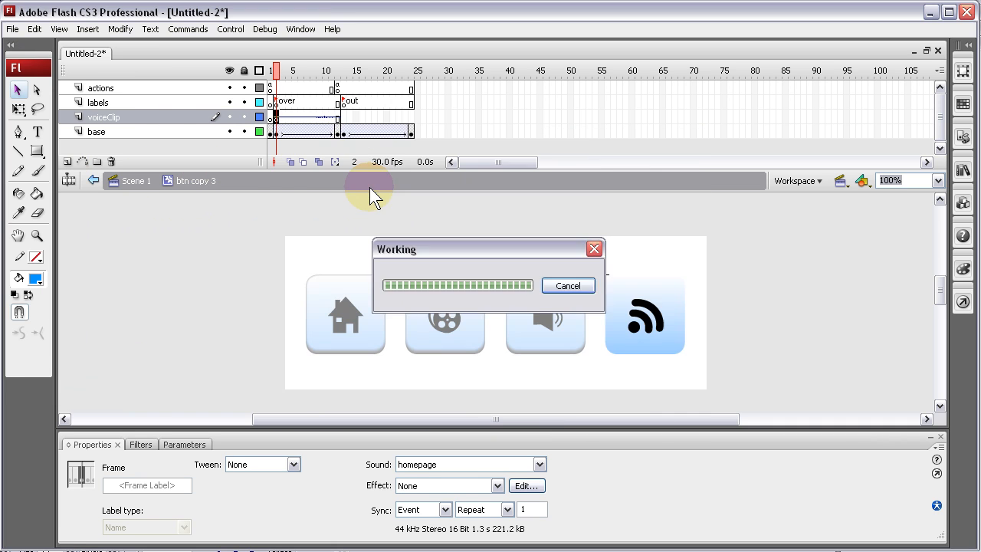
Set the sound at frame 2 of the feed button's voiceClip layer to feeds, then return to the main scene
{"action": "left_click", "coordinate": [642, 329]}
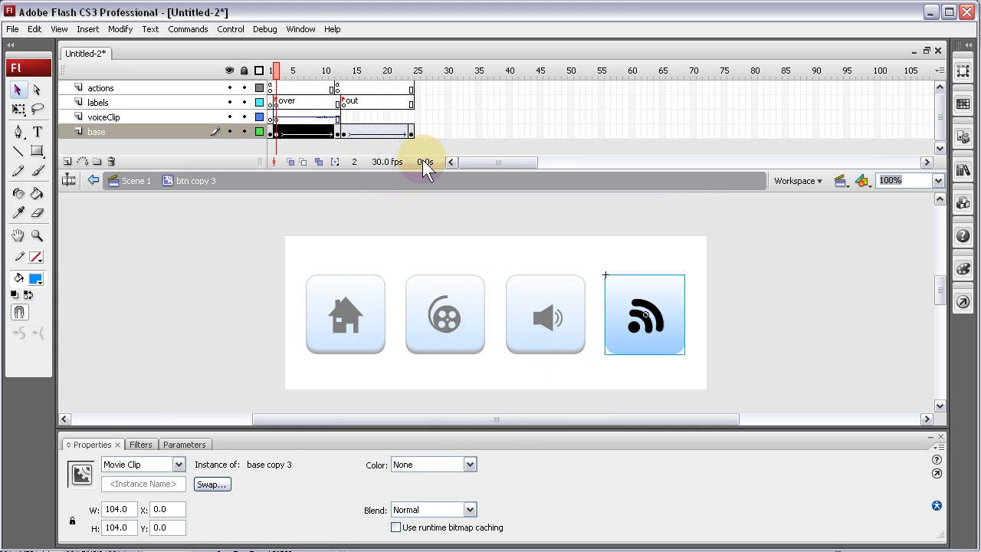
{"action": "left_click", "coordinate": [271, 118]}
{"action": "left_click", "coordinate": [277, 118]}
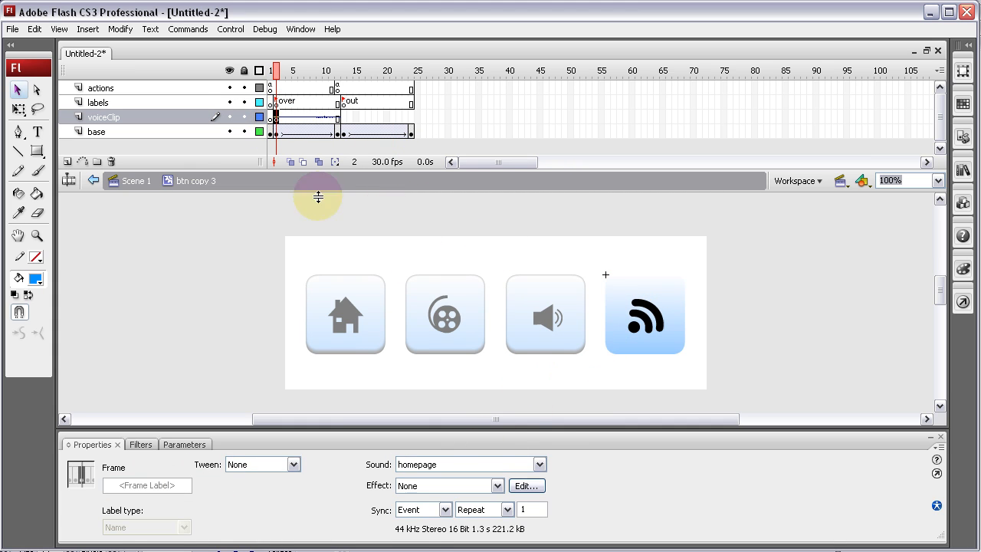
{"action": "left_click", "coordinate": [541, 464]}
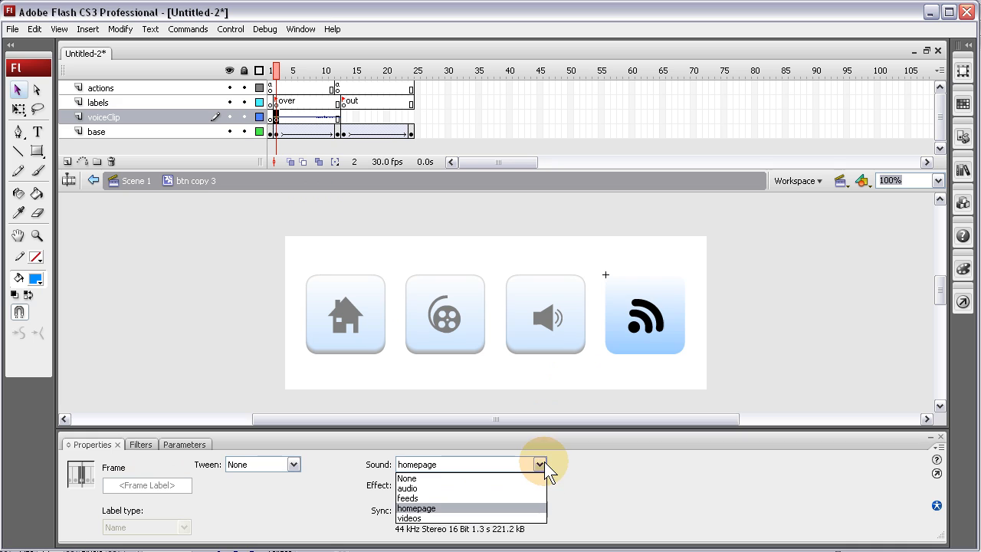
{"action": "left_click", "coordinate": [433, 498]}
{"action": "double_click", "coordinate": [192, 252]}
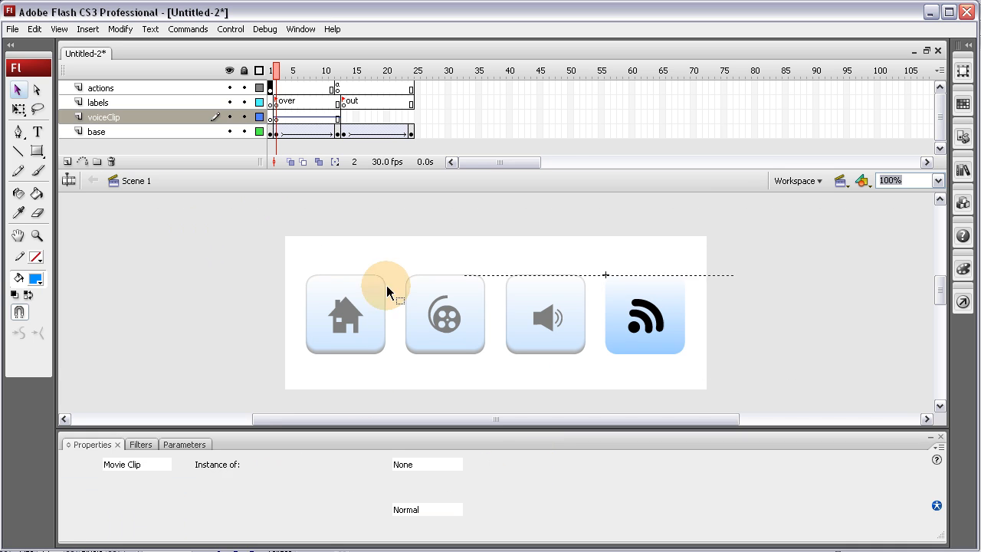
In the speaker button, set the sound at frame 2 of the voiceClip layer to audio, then return to the main scene
{"action": "left_click", "coordinate": [536, 307]}
{"action": "double_click", "coordinate": [509, 280]}
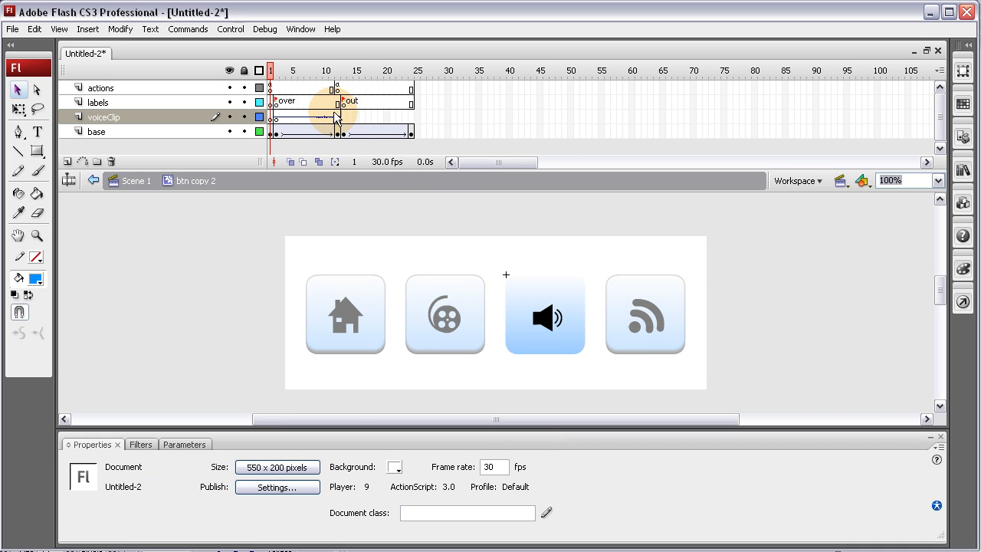
{"action": "left_click", "coordinate": [277, 116]}
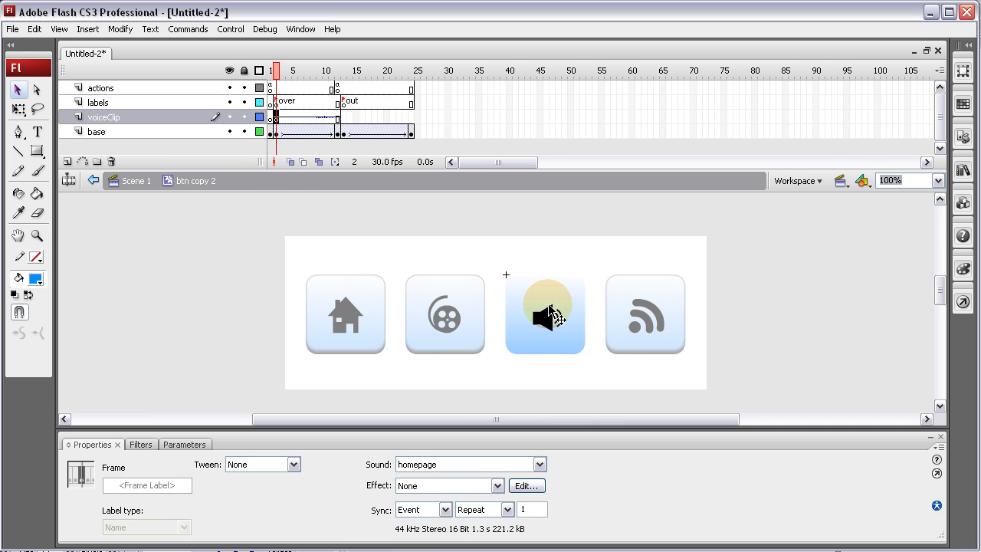
{"action": "left_click", "coordinate": [548, 307]}
{"action": "left_click", "coordinate": [277, 117]}
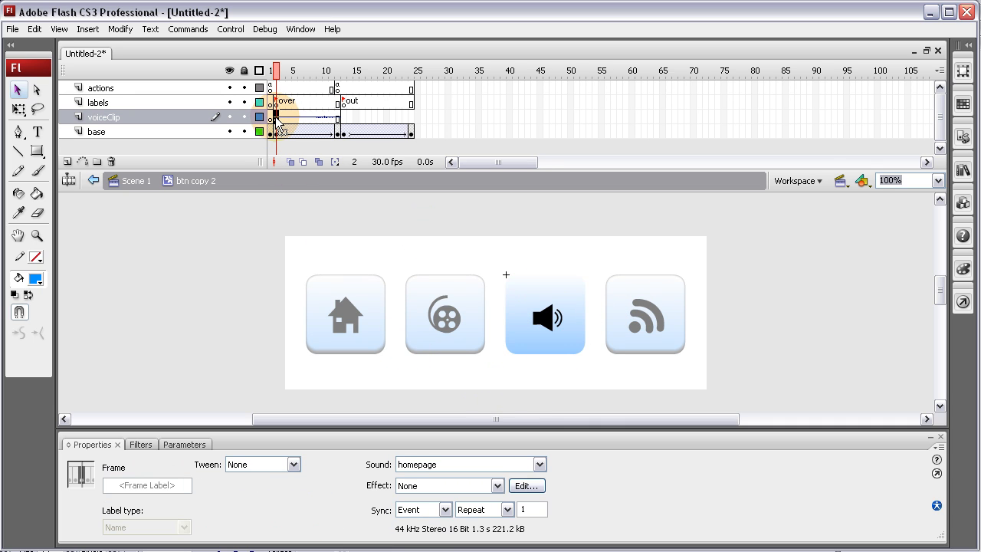
{"action": "left_click", "coordinate": [539, 464]}
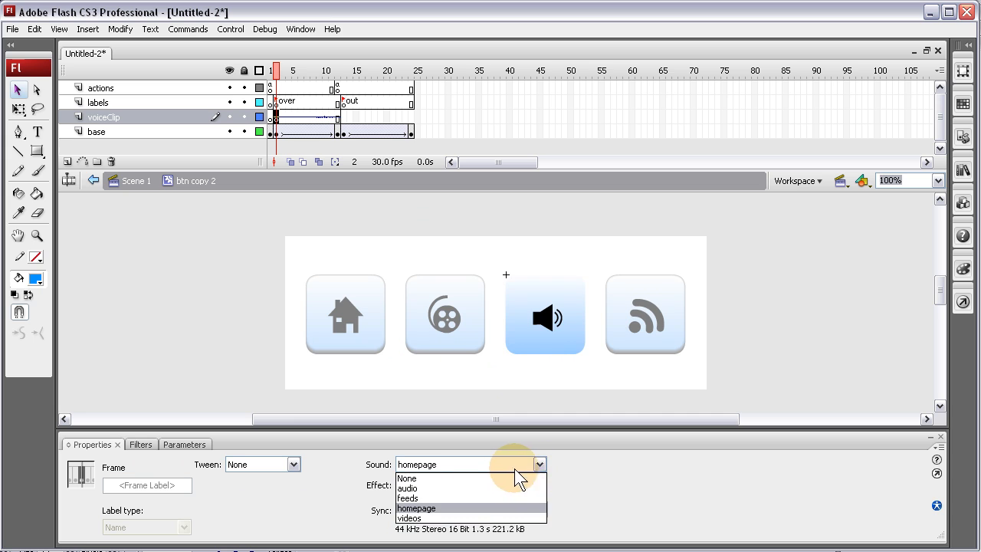
{"action": "left_click", "coordinate": [420, 489]}
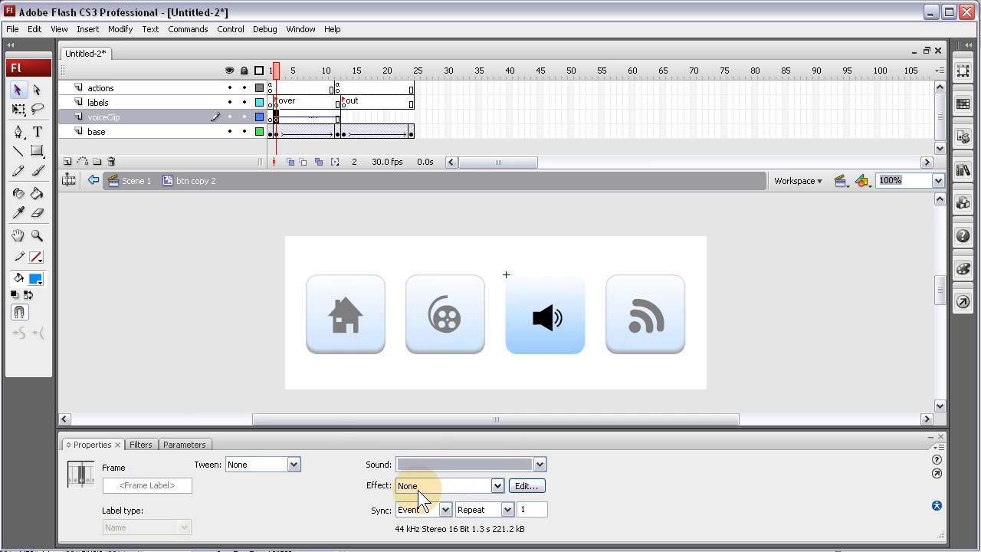
{"action": "double_click", "coordinate": [198, 304]}
{"action": "left_click", "coordinate": [164, 299]}
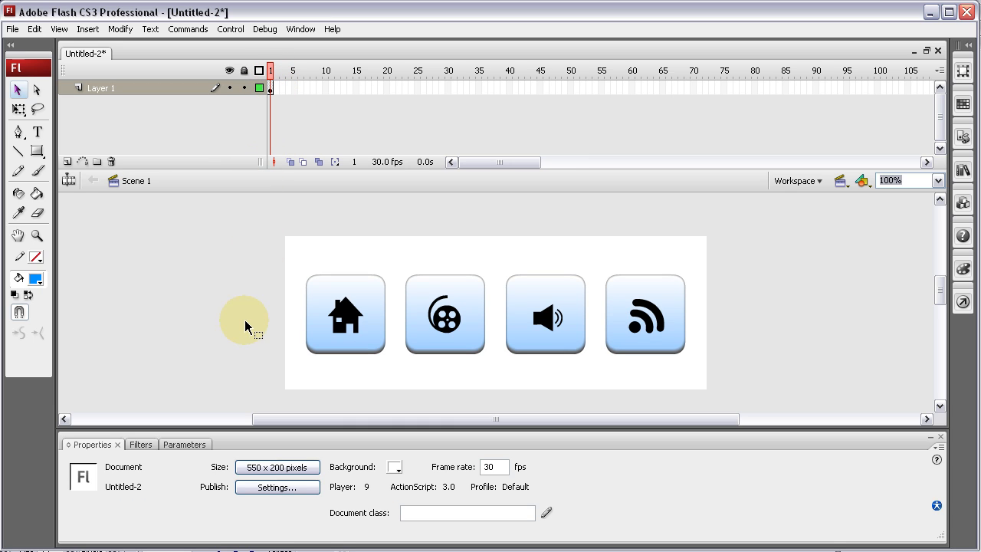
{"action": "left_click", "coordinate": [333, 311]}
{"action": "left_click", "coordinate": [537, 318]}
{"action": "left_click", "coordinate": [617, 325]}
{"action": "double_click", "coordinate": [619, 325]}
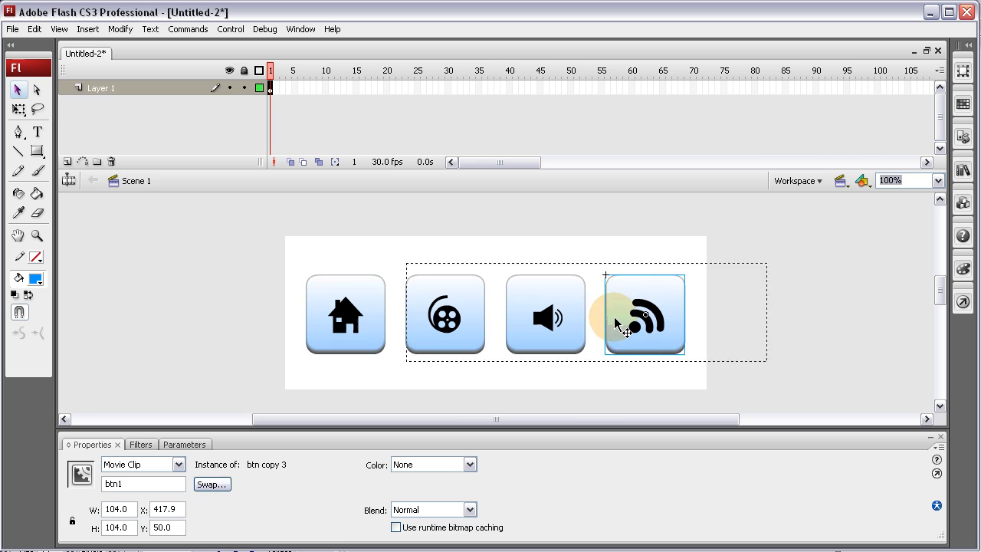
{"action": "double_click", "coordinate": [235, 308]}
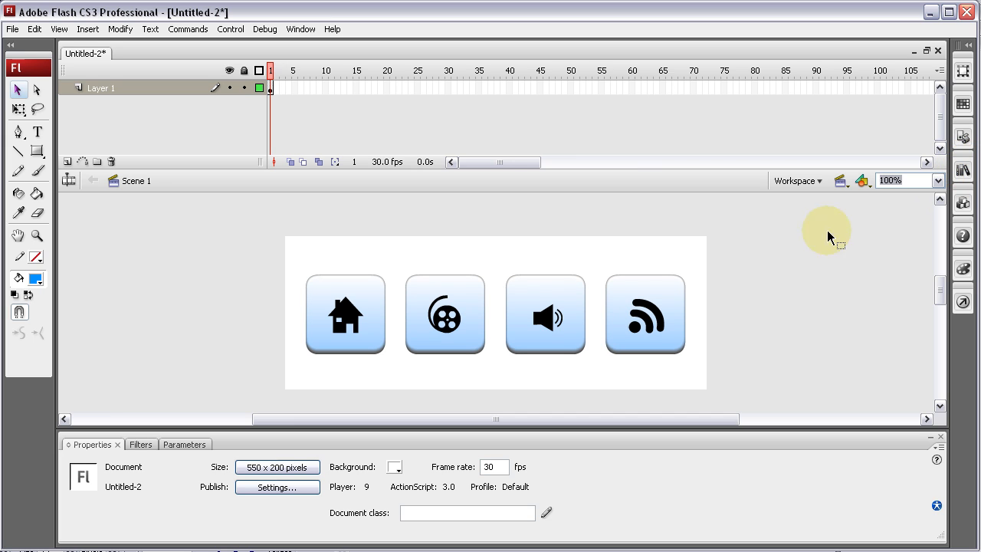
Add a layer above Layer 1 in the main scene and name it actions
{"action": "left_click", "coordinate": [271, 88]}
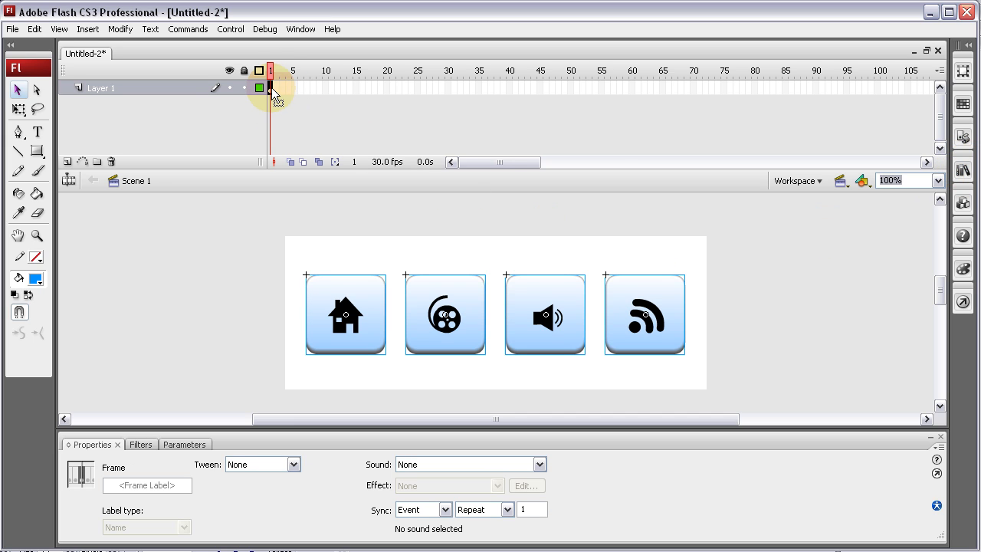
{"action": "left_click", "coordinate": [67, 162]}
{"action": "double_click", "coordinate": [108, 88]}
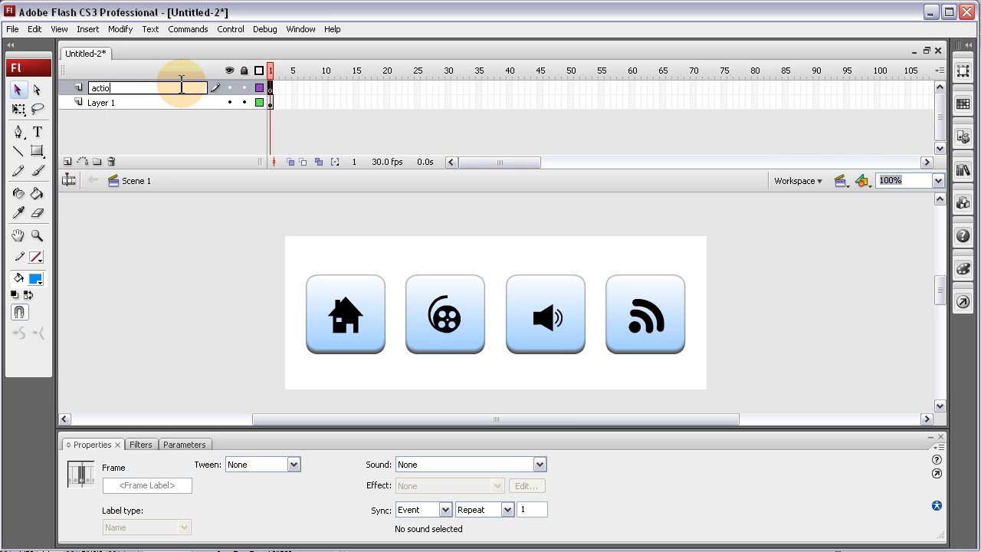
{"action": "left_click", "coordinate": [215, 278]}
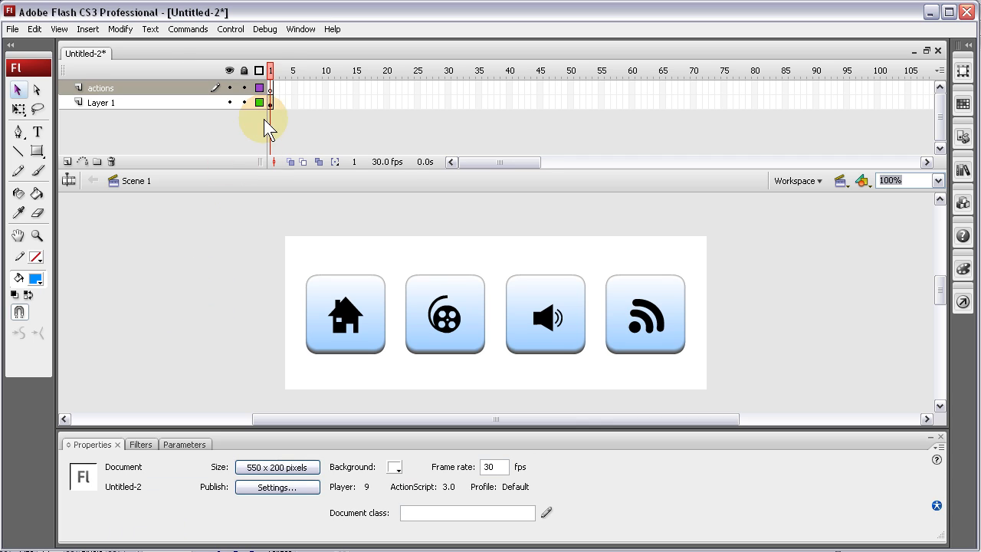
{"action": "left_click", "coordinate": [271, 88]}
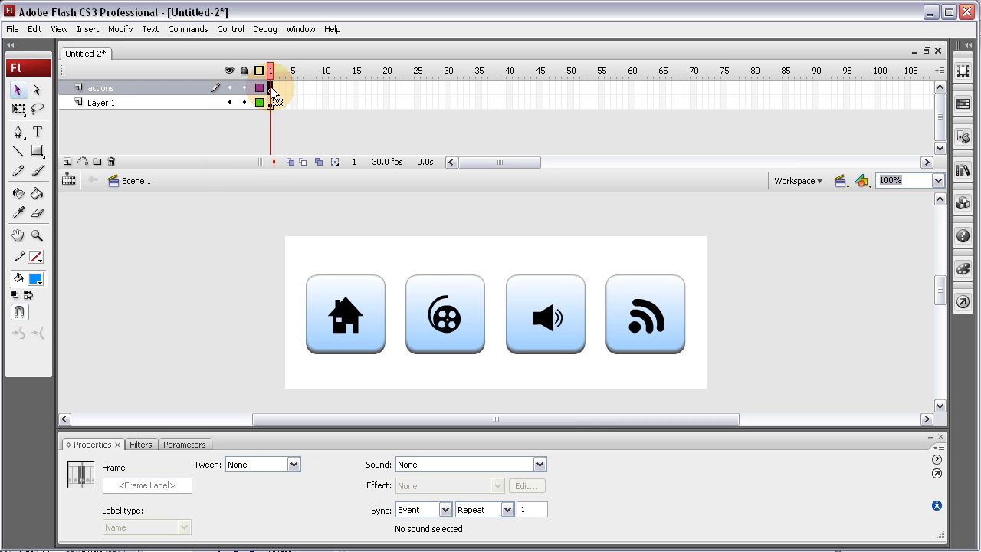
{"action": "key", "text": "F9"}
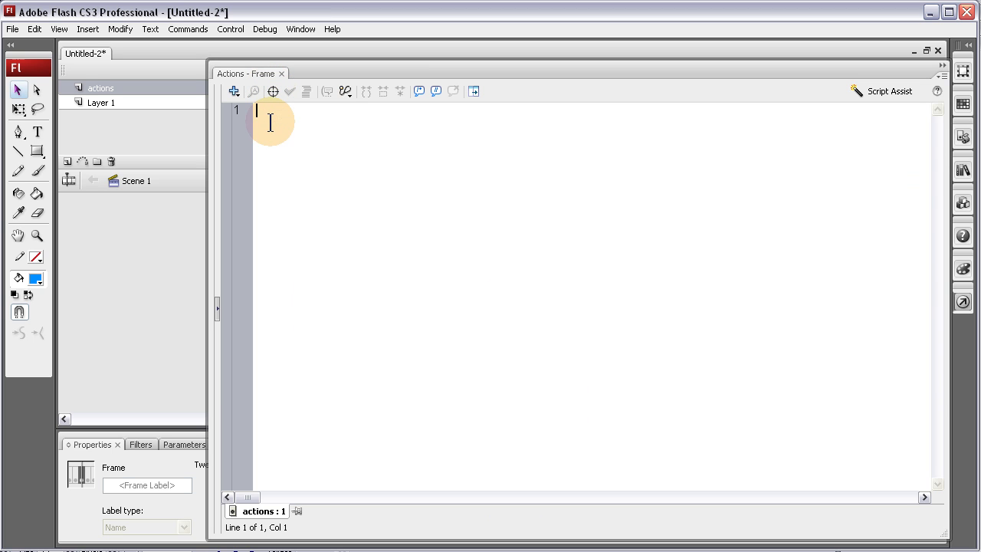
{"action": "key", "text": "F9"}
{"action": "left_click", "coordinate": [141, 89]}
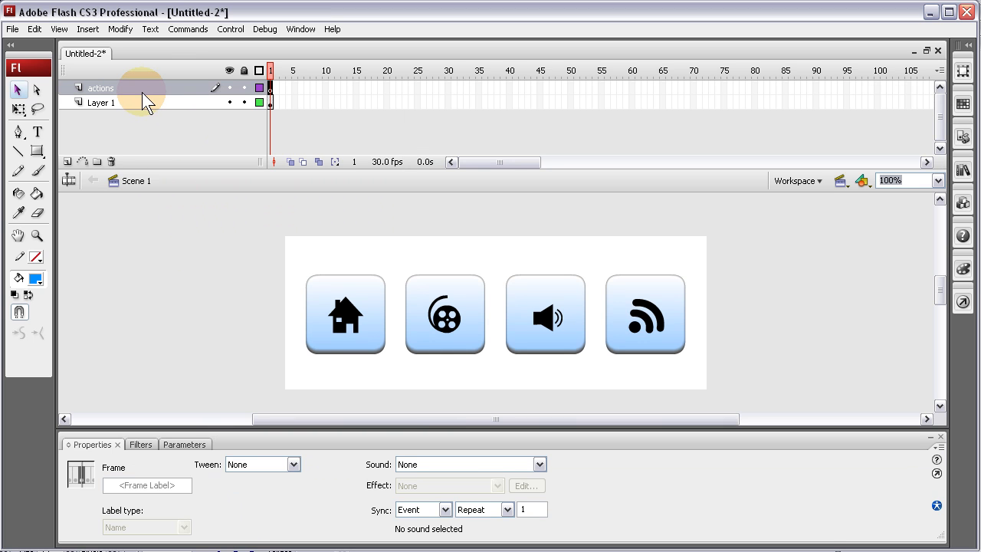
{"action": "left_click", "coordinate": [142, 104]}
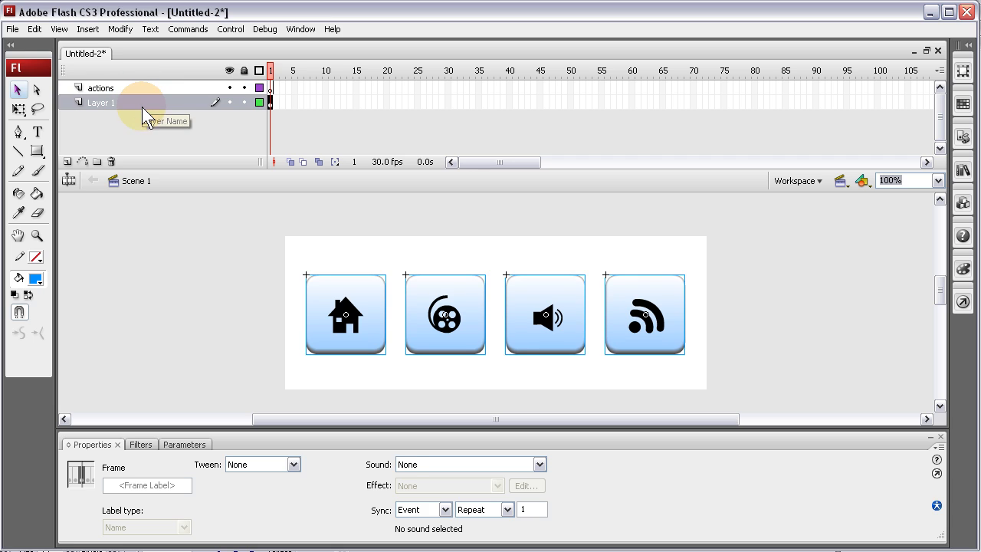
{"action": "left_click", "coordinate": [152, 88]}
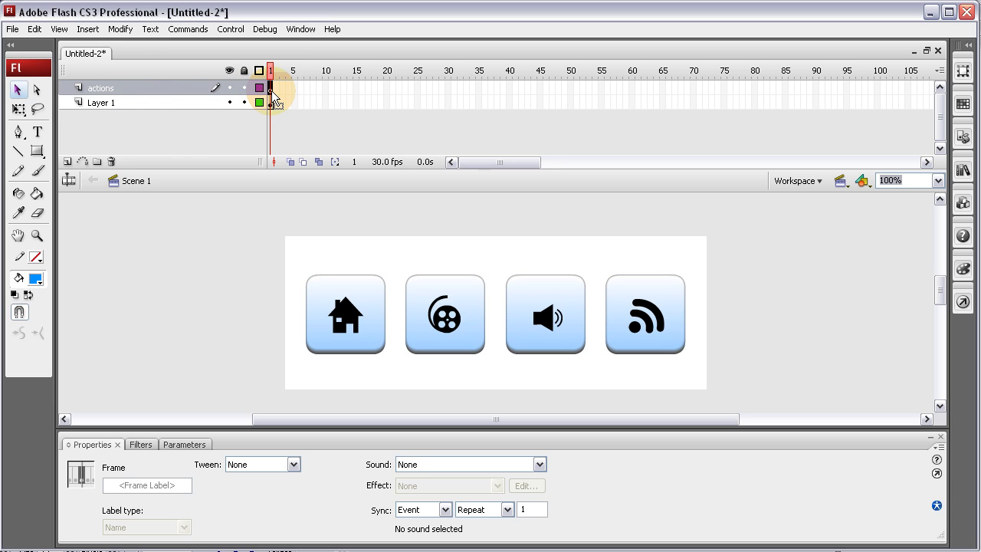
Set the instance names of the film reel, speaker and feed buttons to btn2, btn3 and btn4
{"action": "left_click", "coordinate": [381, 312]}
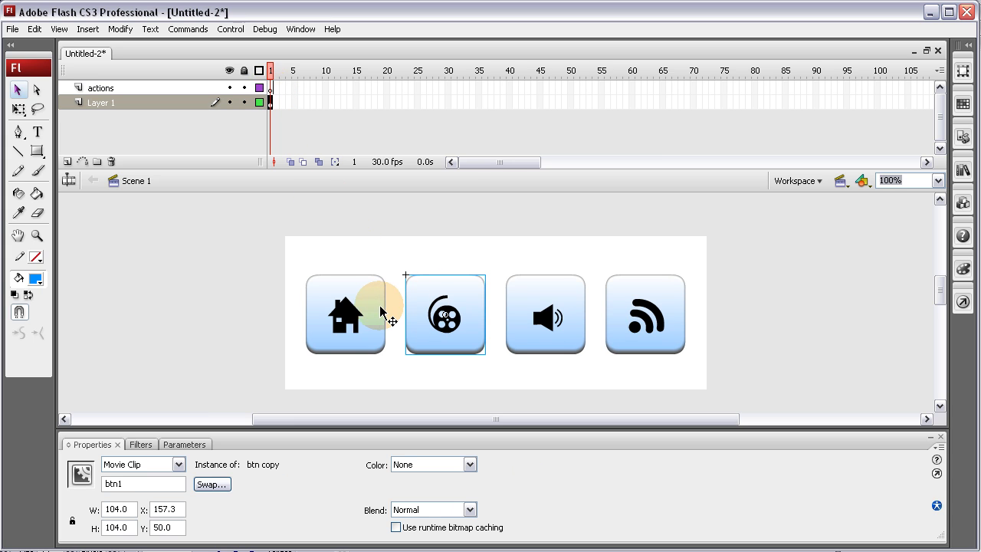
{"action": "left_click", "coordinate": [441, 307]}
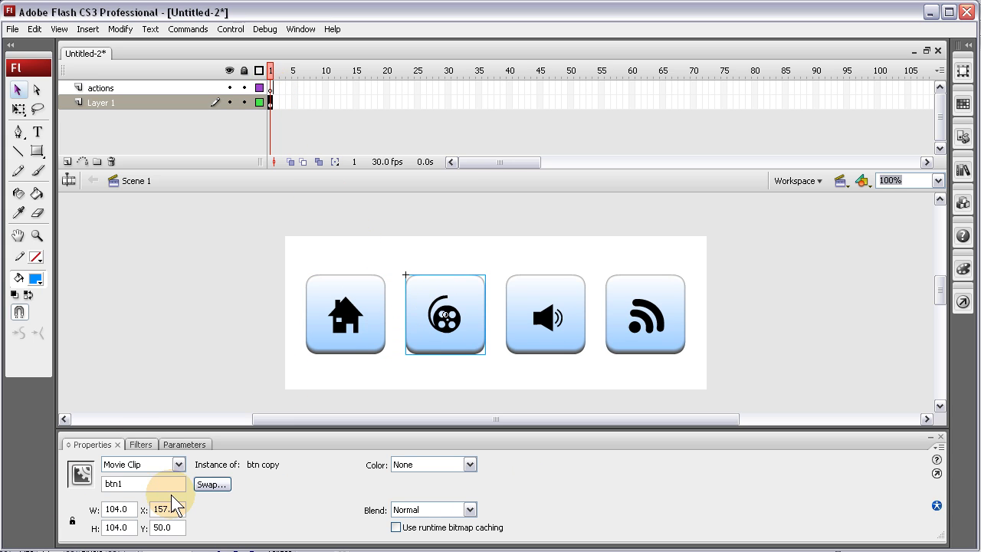
{"action": "left_click", "coordinate": [153, 488]}
{"action": "type", "text": "btn2"}
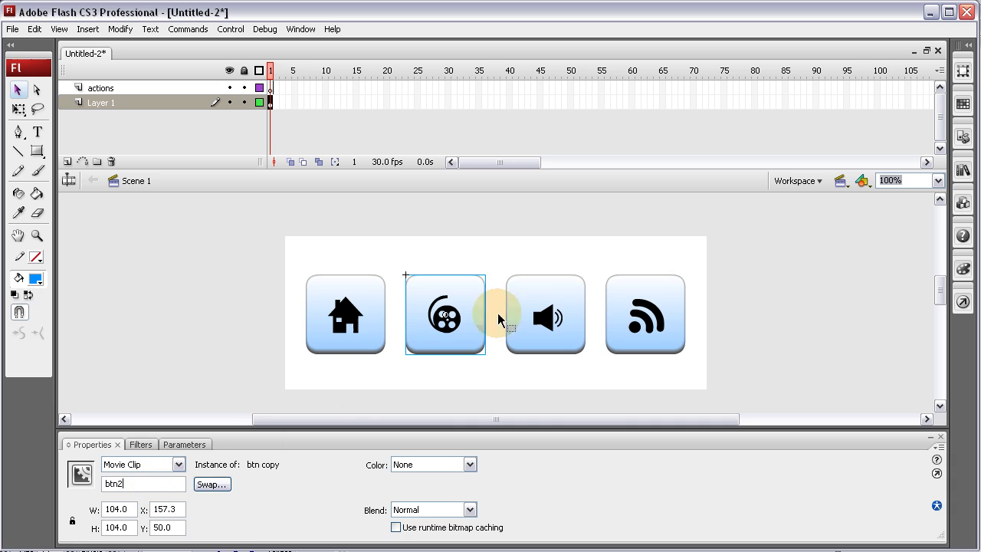
{"action": "left_click", "coordinate": [544, 310]}
{"action": "left_click", "coordinate": [132, 484]}
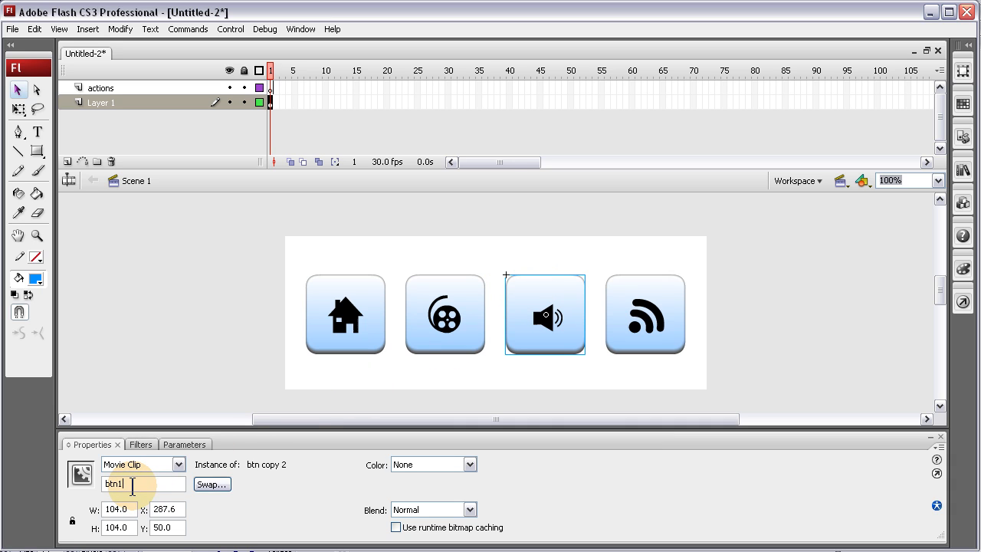
{"action": "left_click", "coordinate": [647, 316]}
{"action": "left_click", "coordinate": [167, 484]}
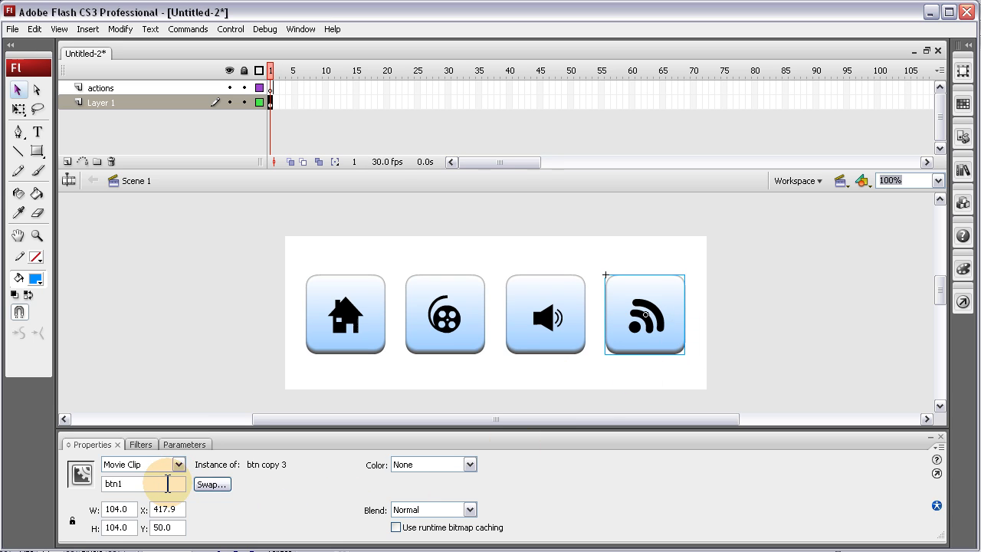
{"action": "type", "text": "4"}
Check the instance name of each of the four buttons in the row
{"action": "left_click", "coordinate": [362, 323]}
{"action": "left_click", "coordinate": [454, 322]}
{"action": "left_click", "coordinate": [547, 319]}
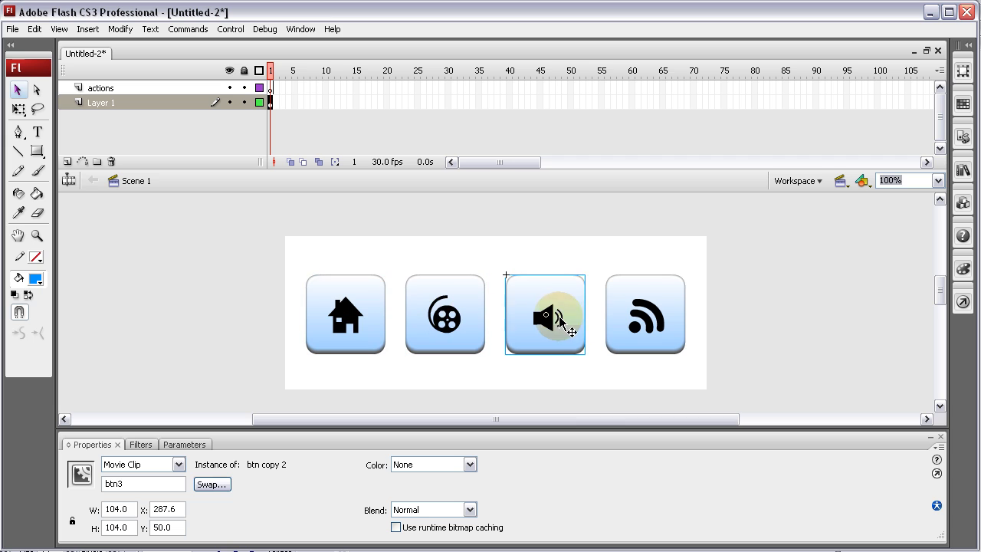
{"action": "left_click", "coordinate": [636, 316]}
{"action": "left_click", "coordinate": [234, 307]}
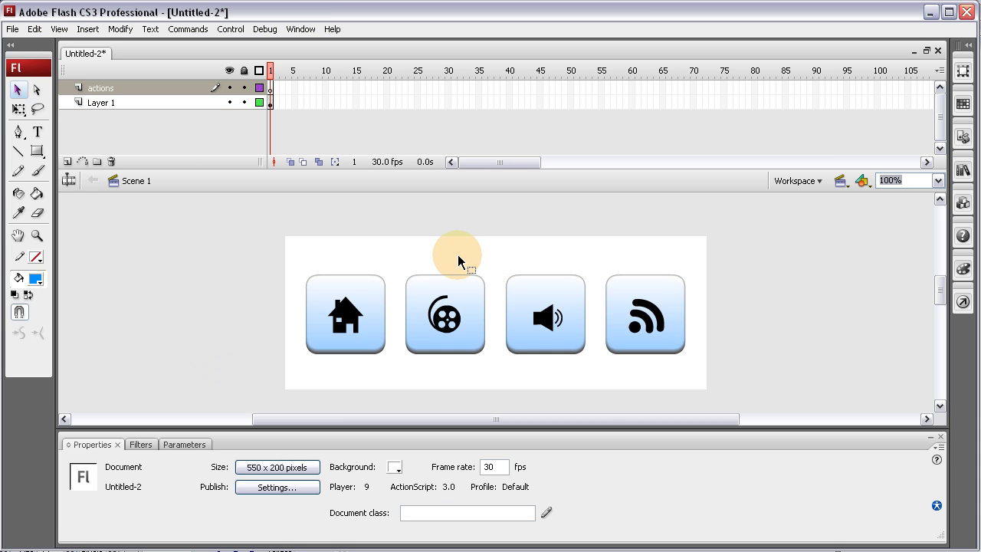
{"action": "left_click", "coordinate": [270, 88]}
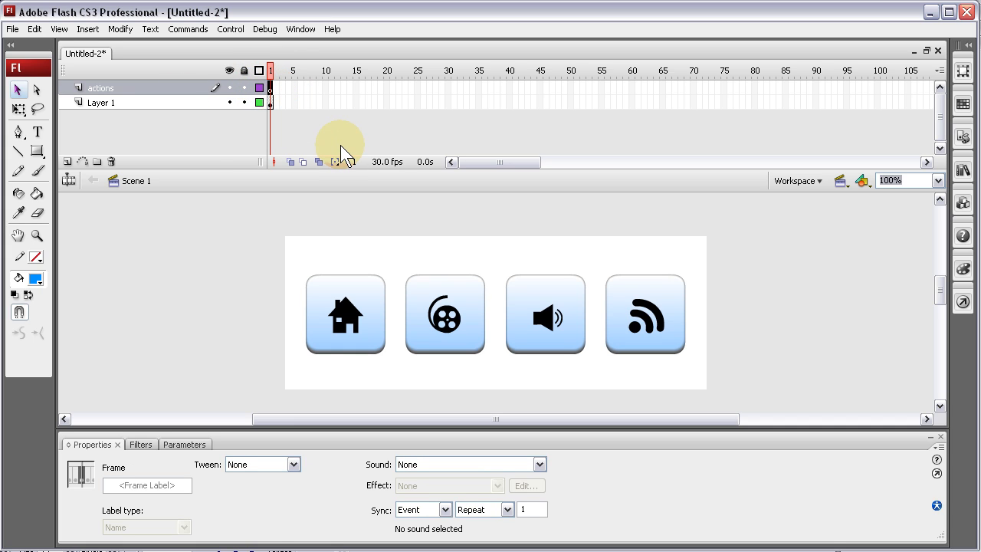
{"action": "key", "text": "F9"}
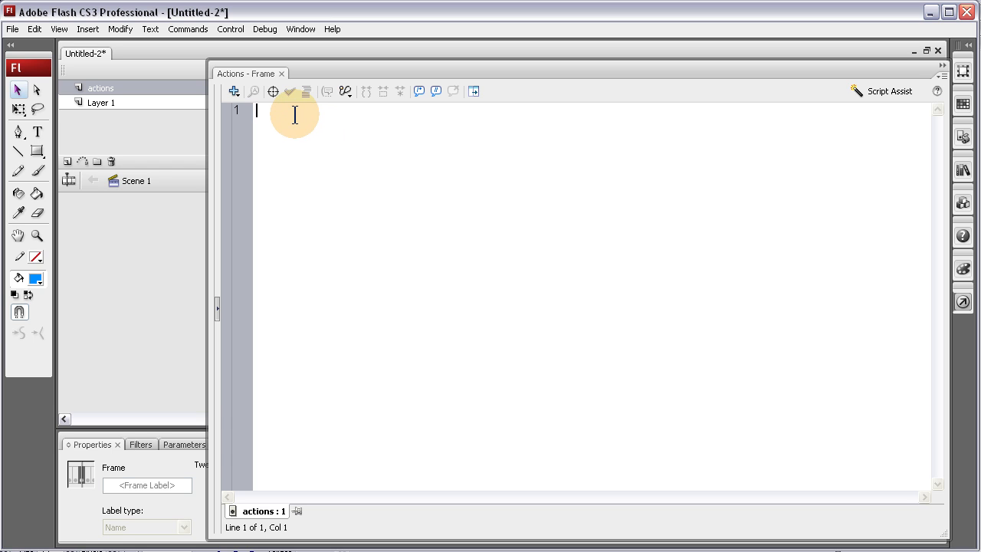
{"action": "key", "text": "F9"}
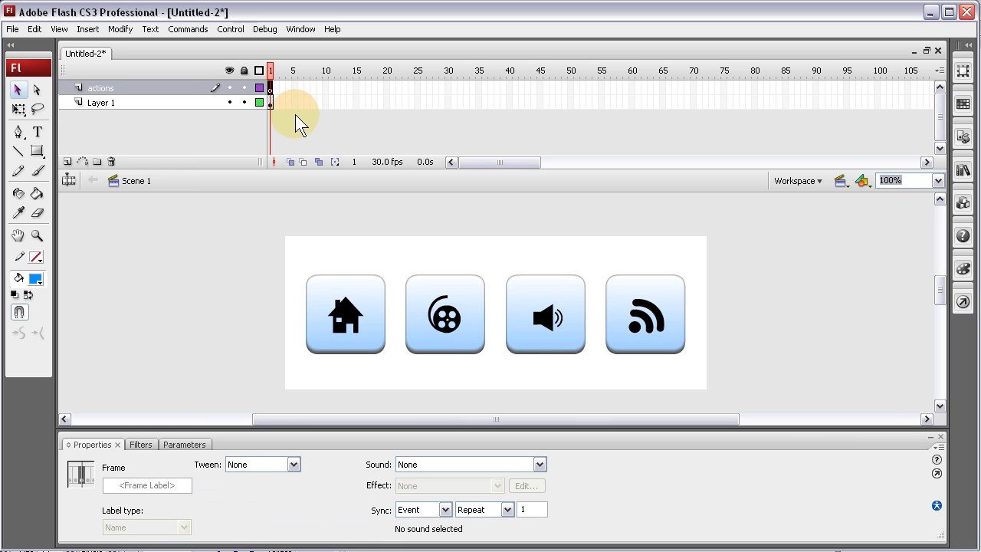
Go through the buttons' instance names once more and re-enter btn3 for the speaker button
{"action": "left_click", "coordinate": [350, 301]}
{"action": "left_click", "coordinate": [452, 303]}
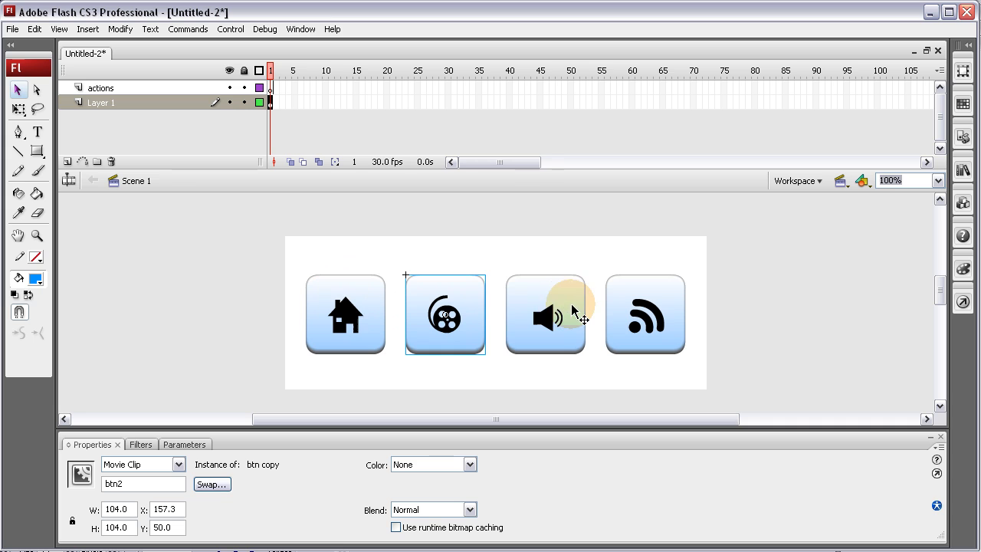
{"action": "left_click", "coordinate": [565, 311]}
{"action": "left_click", "coordinate": [635, 307]}
{"action": "left_click", "coordinate": [437, 308]}
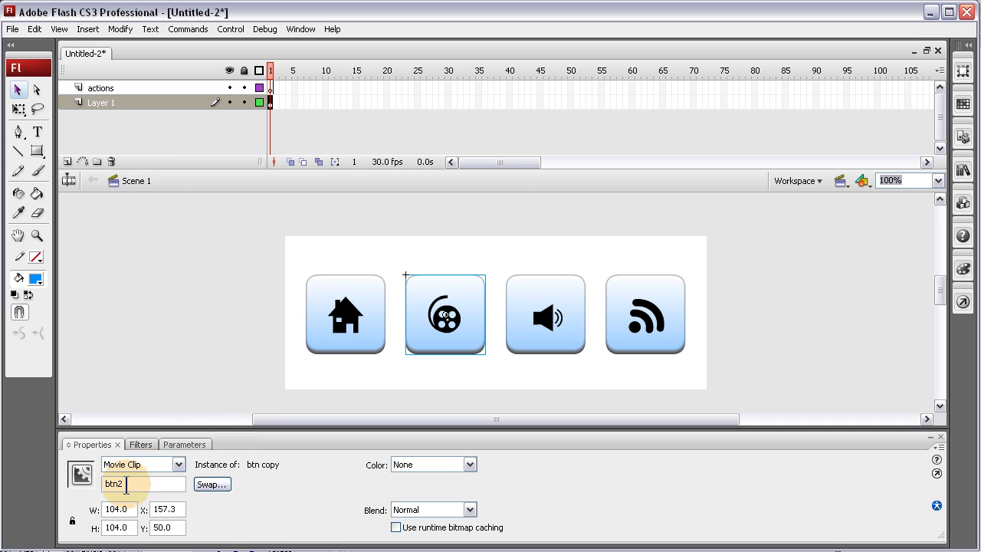
{"action": "left_click", "coordinate": [537, 322]}
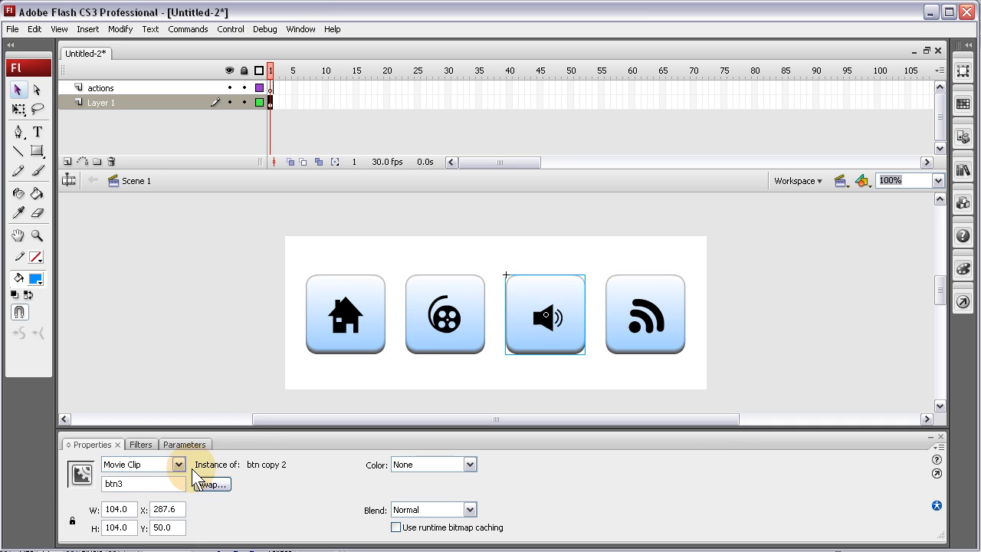
{"action": "double_click", "coordinate": [114, 484]}
{"action": "type", "text": "btn3"}
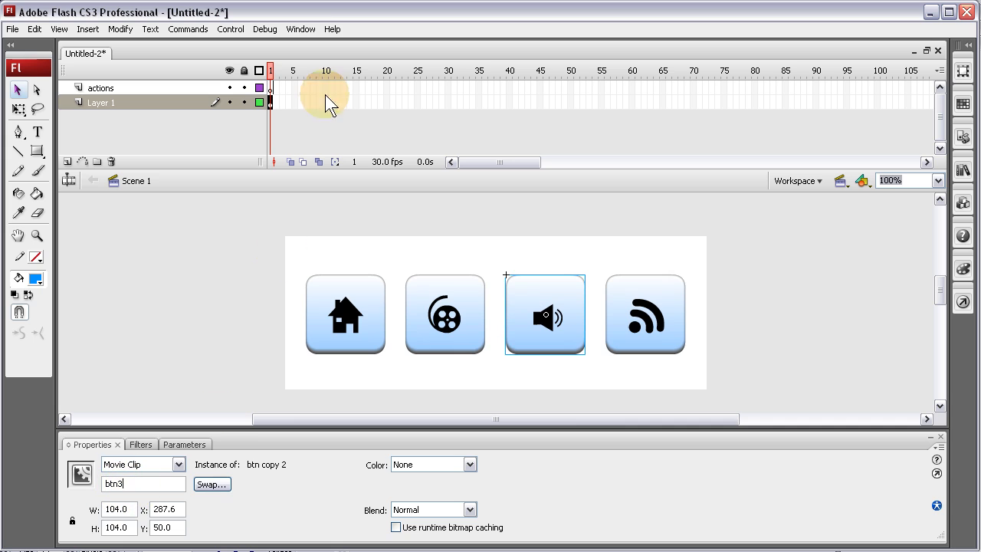
Open the script of frame 1 on the actions layer and begin an addEventListener call on btn1
{"action": "left_click", "coordinate": [270, 88]}
{"action": "key", "text": "F9"}
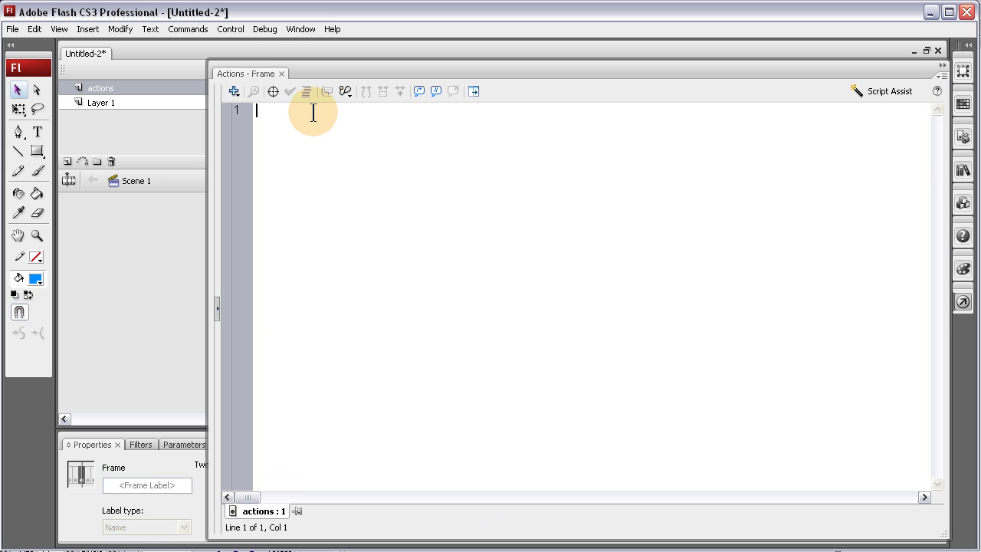
{"action": "left_click", "coordinate": [310, 122]}
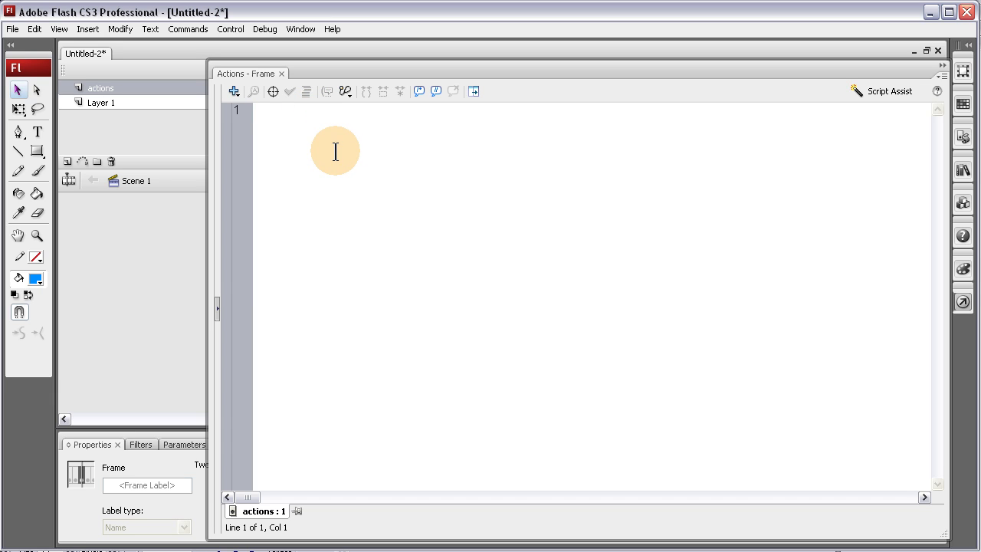
{"action": "type", "text": "btn"}
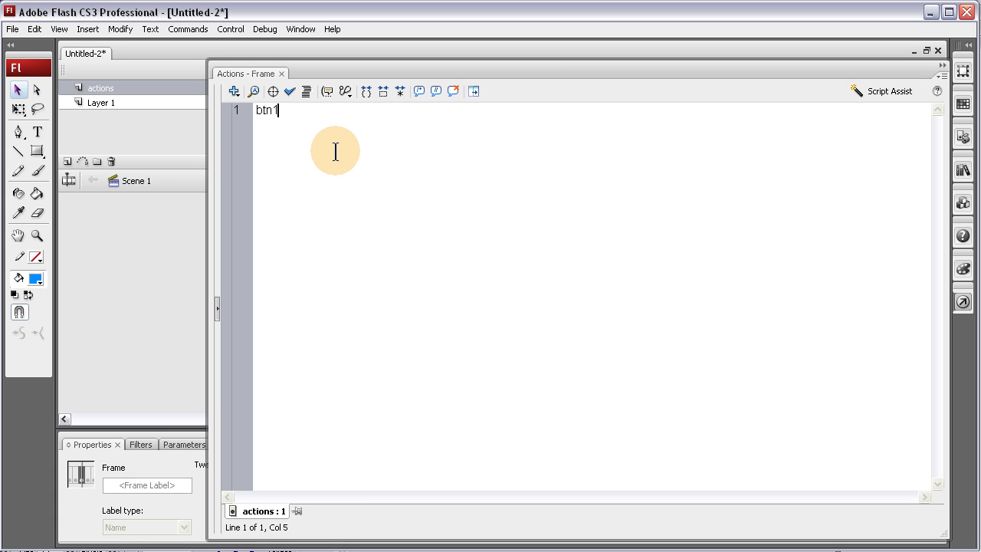
{"action": "type", "text": "1"}
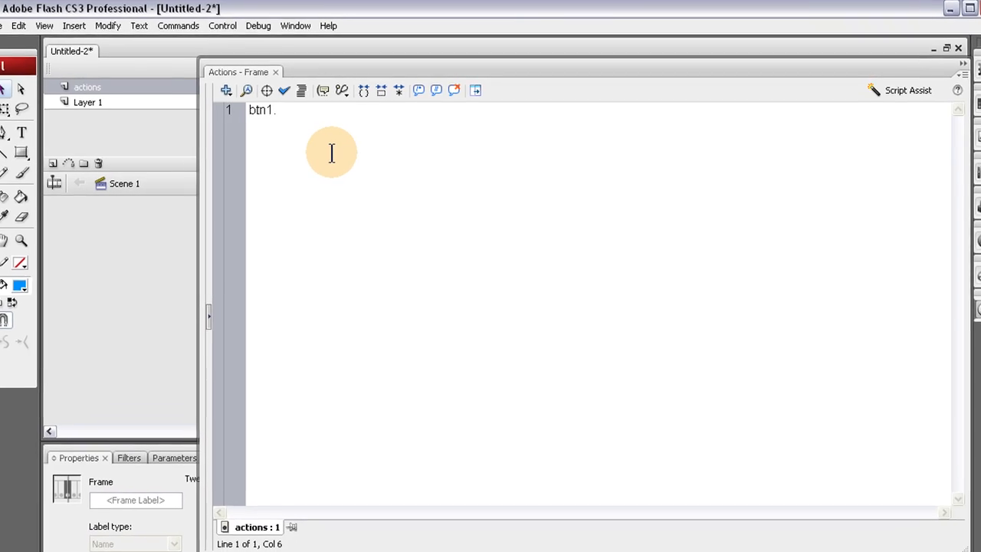
{"action": "type", "text": ".addEvetn"}
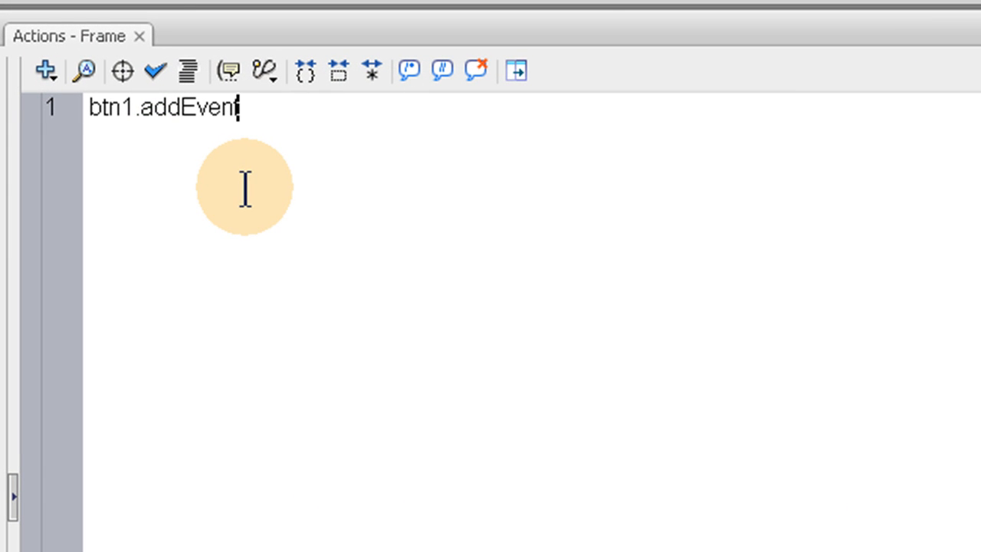
{"action": "type", "text": "Listener"}
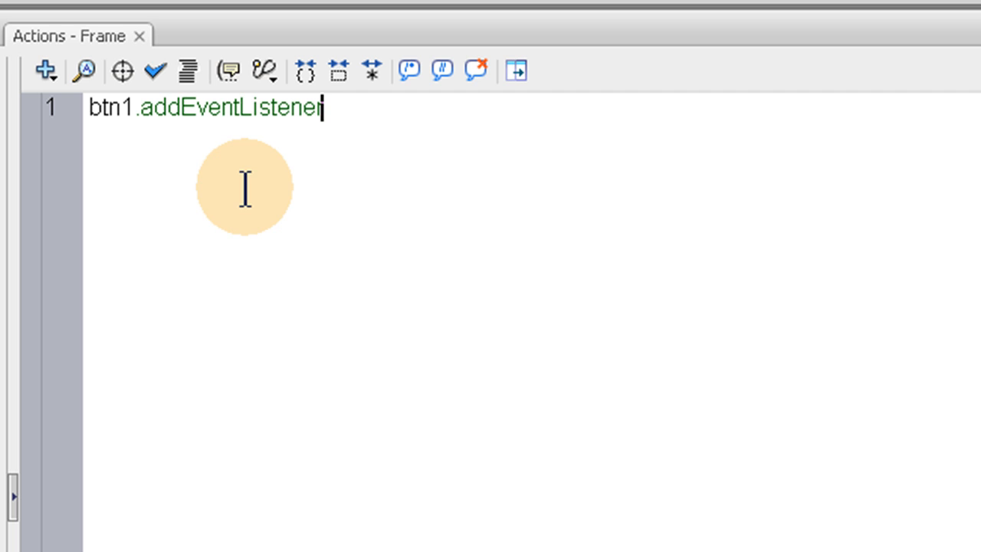
{"action": "type", "text": "("}
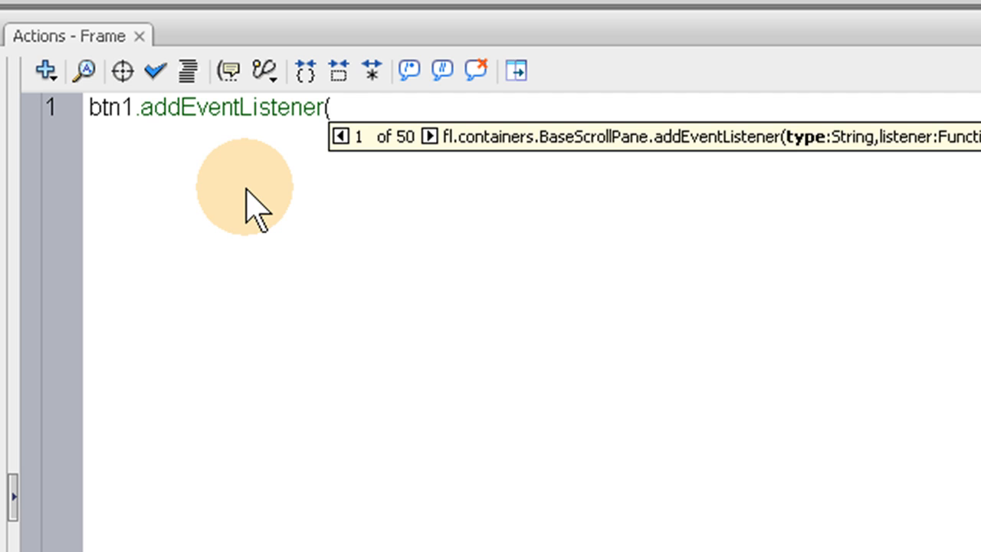
Complete the btn1 listener with the arguments MouseEvent.ROLL_OVER and btnOver, and begin a second line with btn1
{"action": "type", "text": "Mouse"}
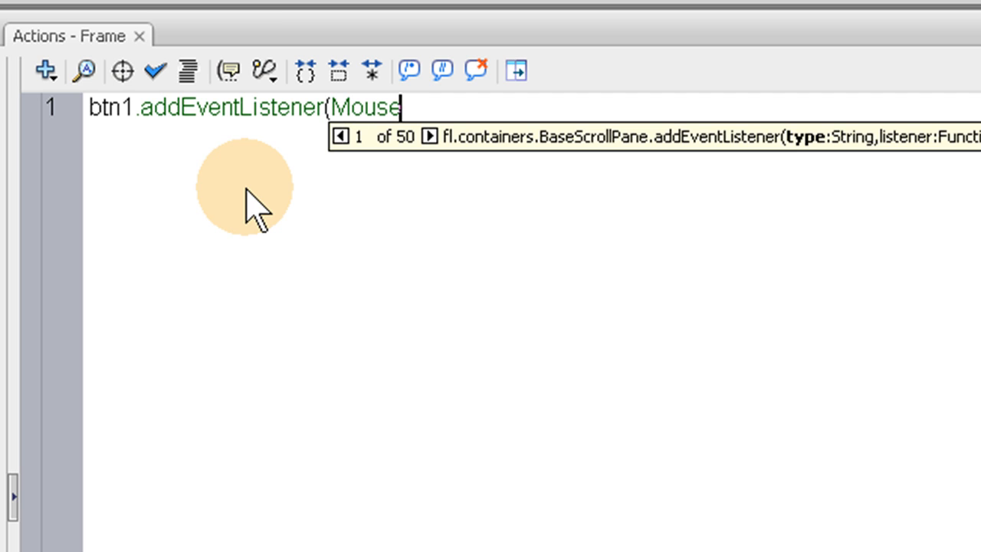
{"action": "type", "text": "Evetn"}
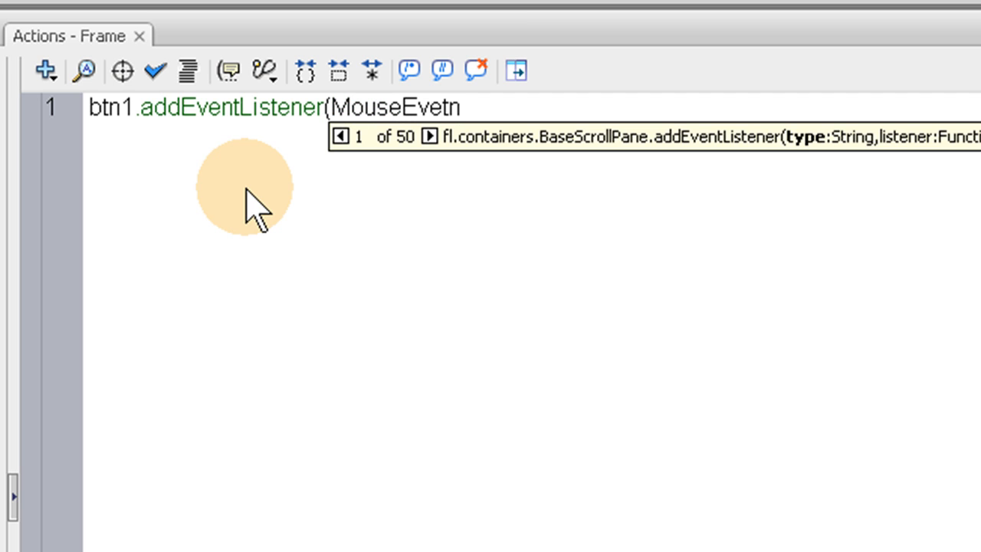
{"action": "key", "text": "BackSpace"}
{"action": "key", "text": "BackSpace"}
{"action": "type", "text": "nt"}
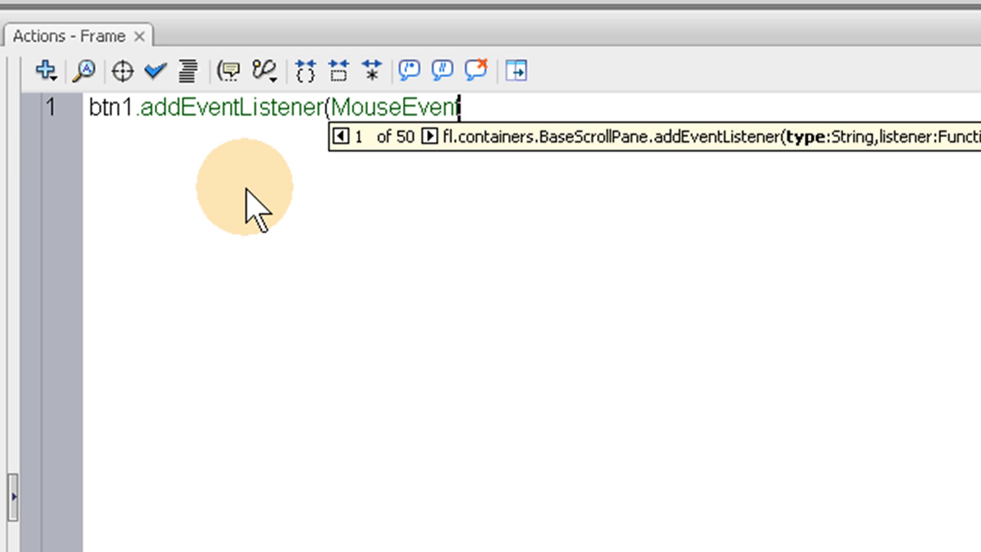
{"action": "type", "text": "."}
{"action": "type", "text": "RC"}
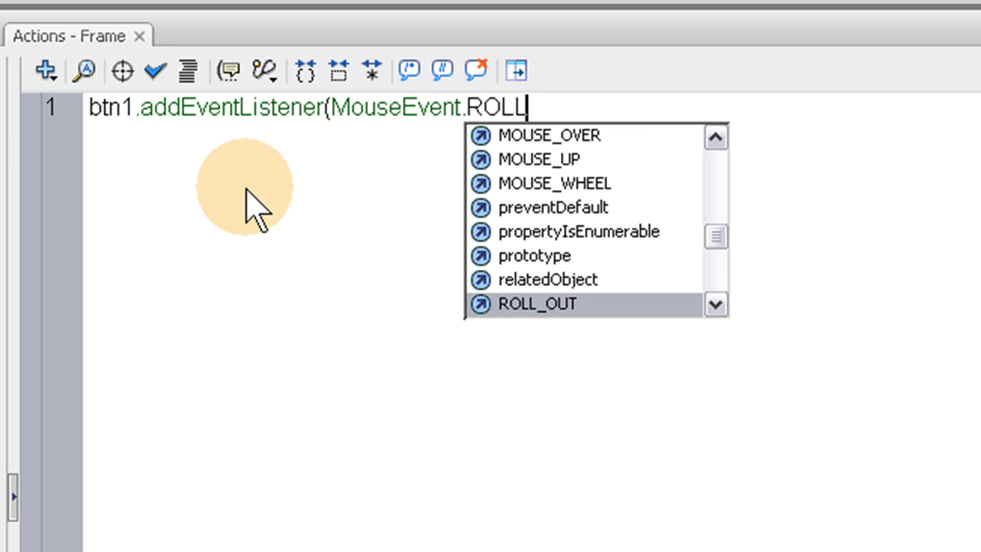
{"action": "type", "text": "LL_OVER"}
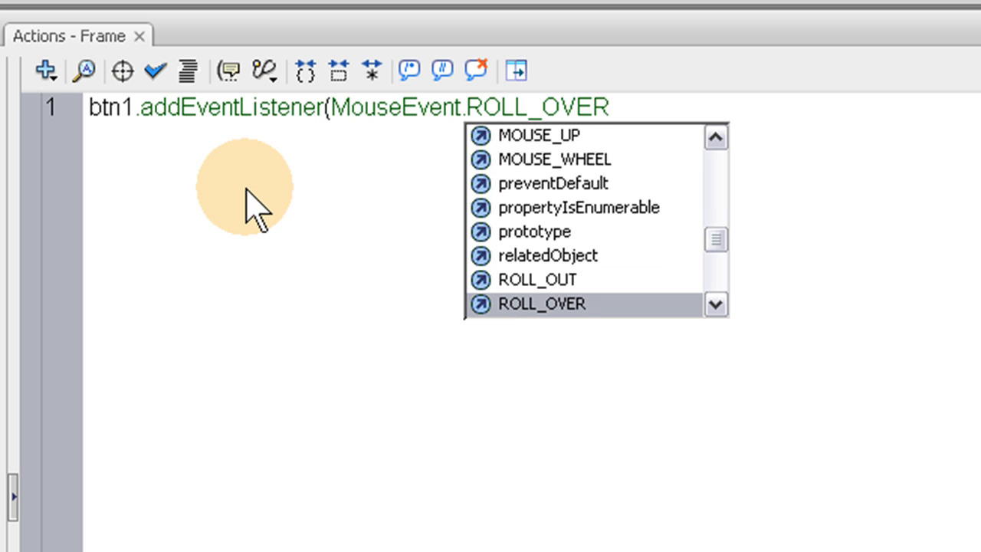
{"action": "type", "text": ", btnOver);"}
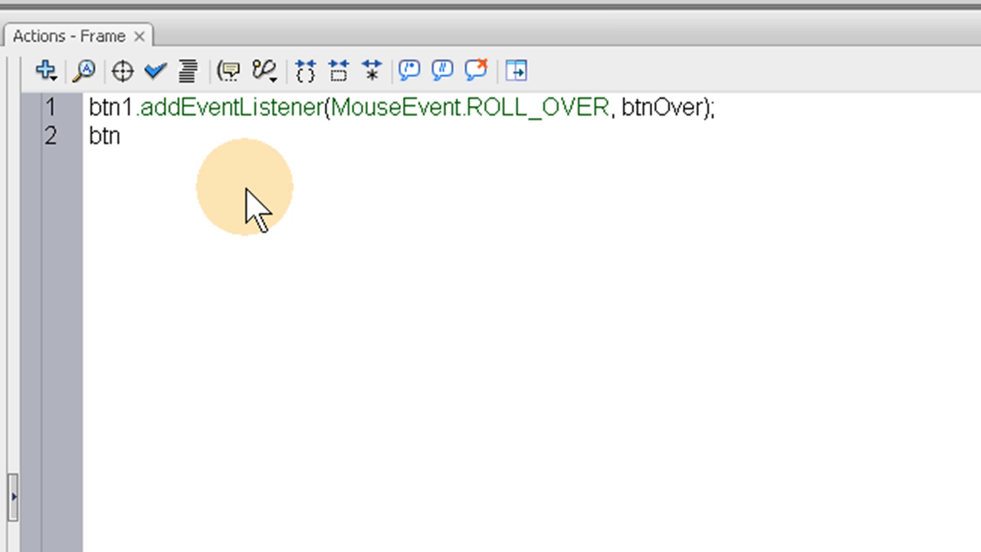
Copy the addEventListener call from line 1 and paste it after btn1 on line 2
{"action": "left_click_drag", "start_coordinate": [743, 109], "coordinate": [132, 121]}
{"action": "key", "text": "ctrl+c"}
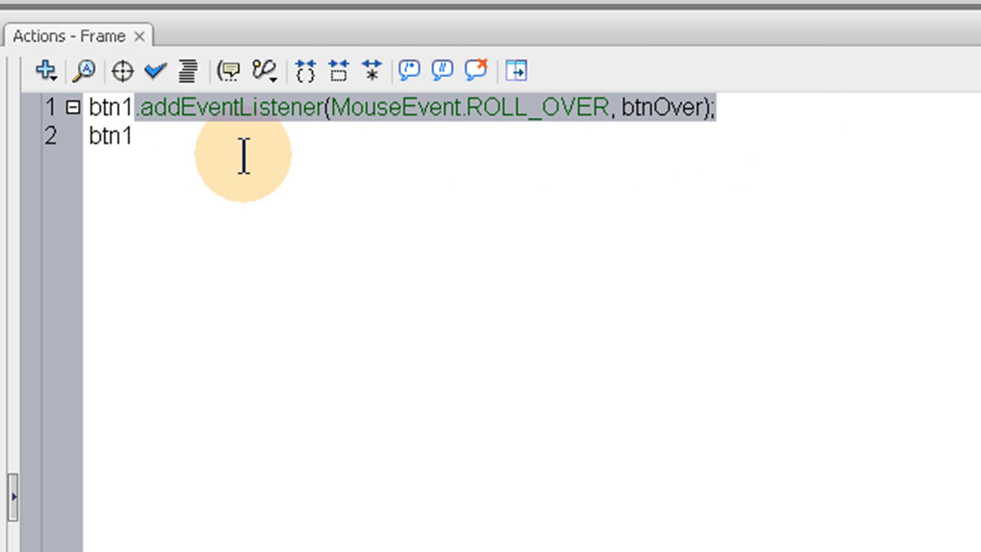
{"action": "left_click", "coordinate": [198, 135]}
{"action": "key", "text": "ctrl+v"}
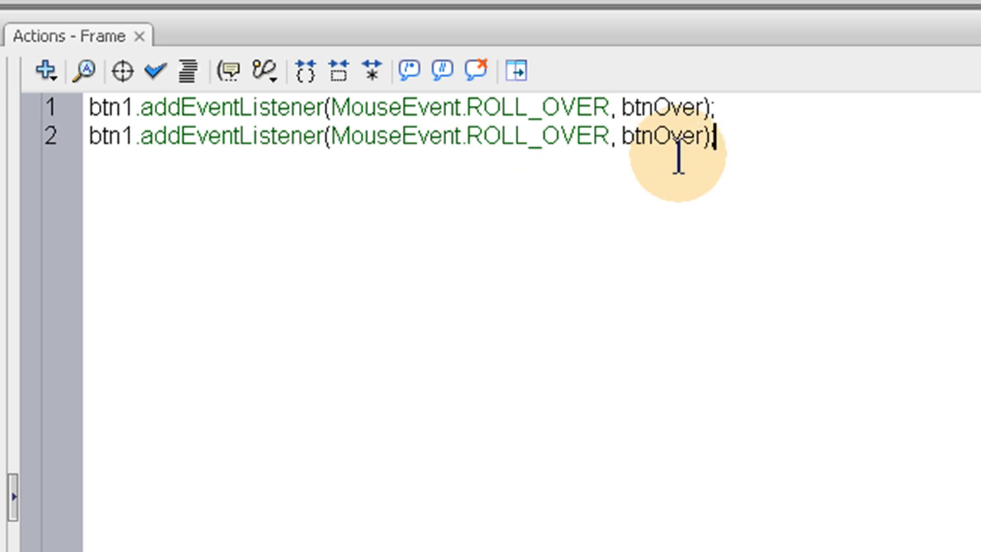
Change the second btn1 listener's handler to btnOut and its event to MouseEvent.ROLL_OUT
{"action": "left_click", "coordinate": [695, 135]}
{"action": "left_click_drag", "start_coordinate": [695, 135], "coordinate": [670, 135]}
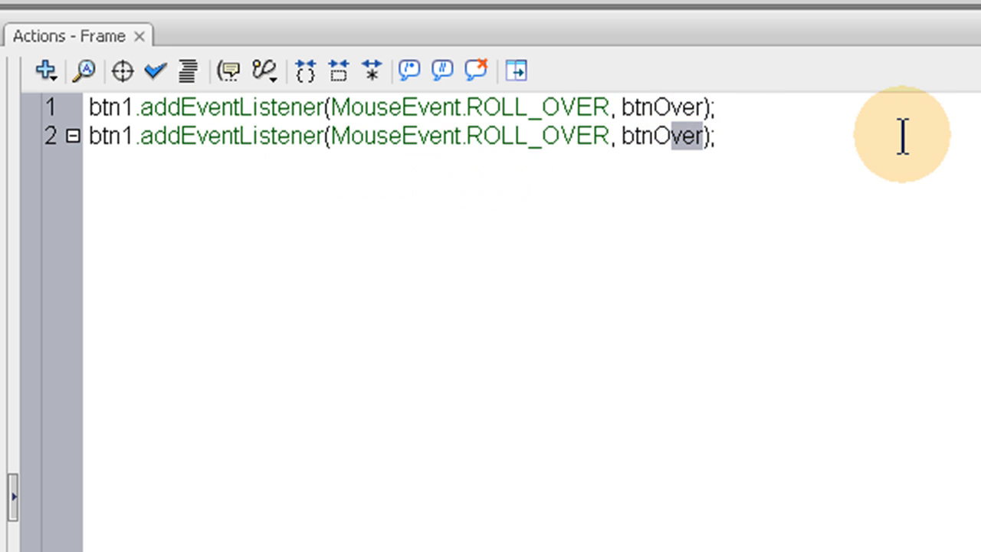
{"action": "type", "text": "u"}
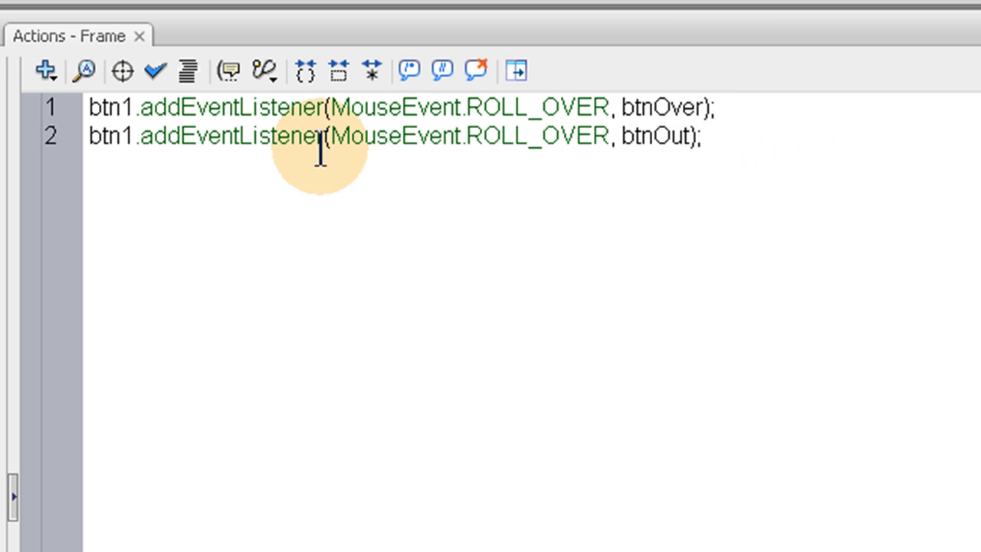
{"action": "type", "text": "t"}
{"action": "left_click_drag", "start_coordinate": [611, 136], "coordinate": [561, 136]}
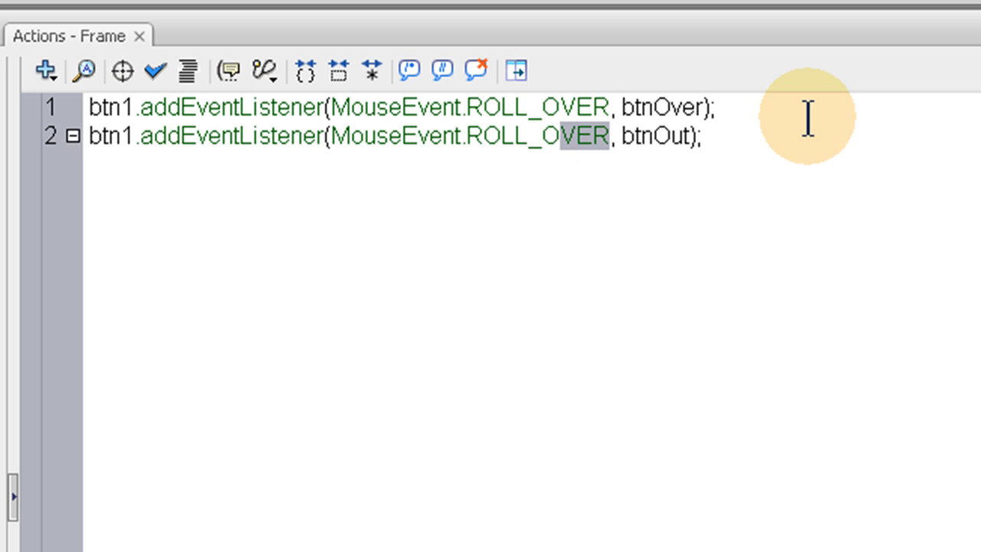
{"action": "type", "text": "UT"}
{"action": "left_click", "coordinate": [702, 138]}
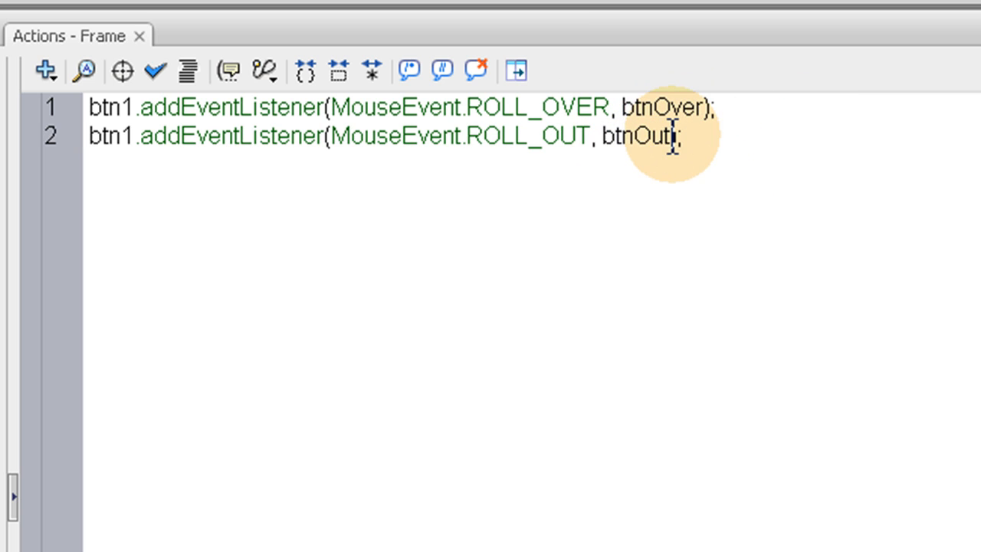
{"action": "left_click", "coordinate": [694, 138]}
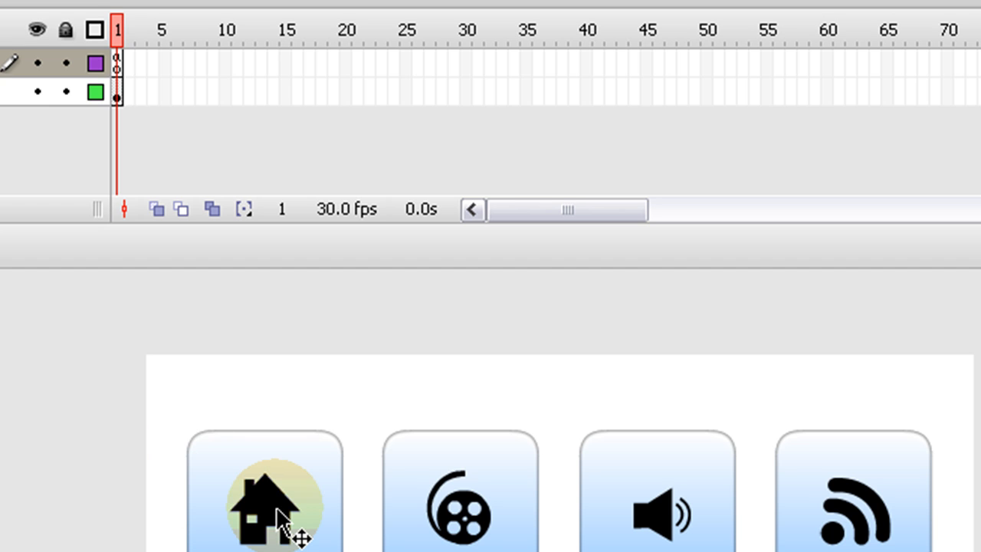
{"action": "left_click", "coordinate": [117, 80]}
{"action": "left_click", "coordinate": [117, 72]}
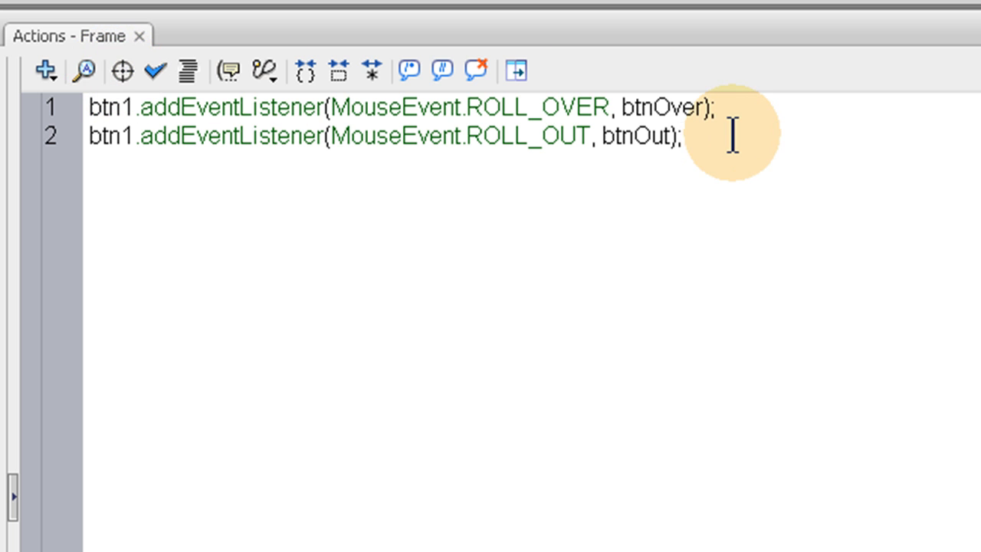
Leave blank lines below the listeners and declare a function btnOver() with an empty body in braces
{"action": "key", "text": "Return"}
{"action": "key", "text": "Return"}
{"action": "key", "text": "Return"}
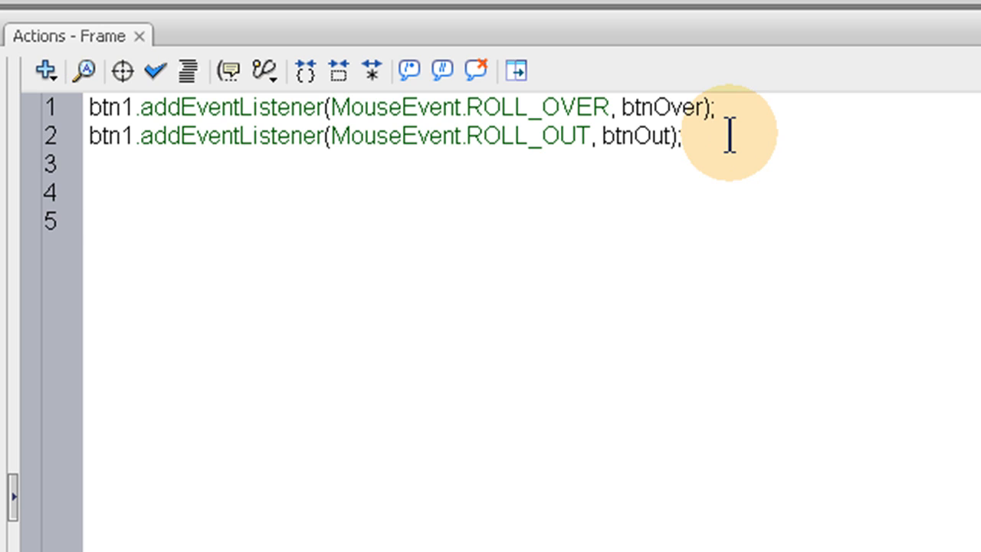
{"action": "type", "text": "function btnOver("}
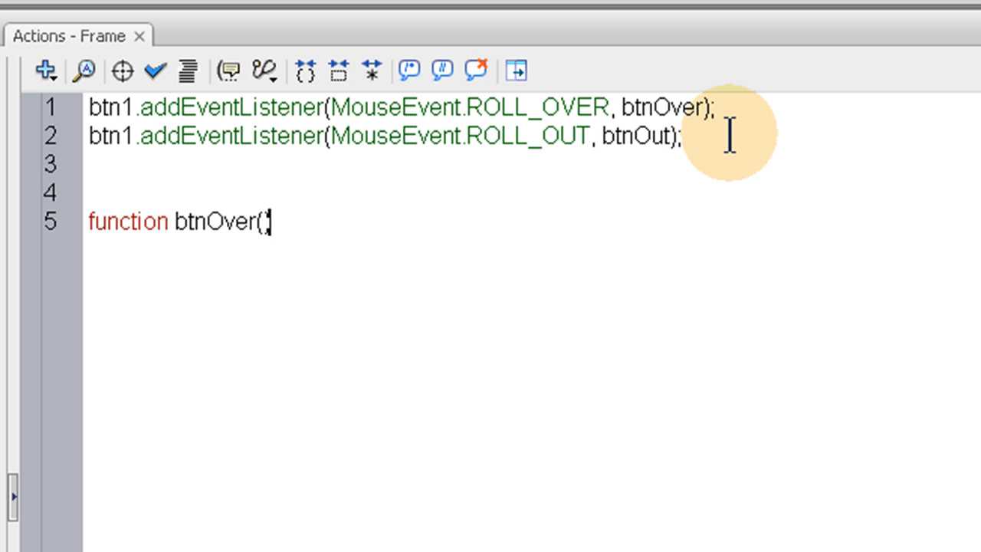
{"action": "key", "text": "Return"}
{"action": "key", "text": "Return"}
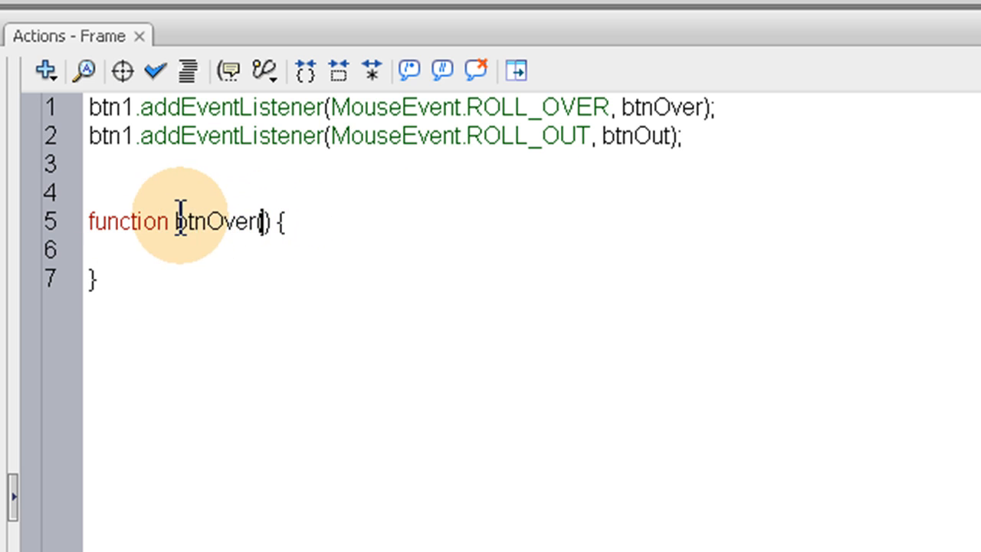
Give the btnOver function the parameter event:MouseEvent
{"action": "left_click", "coordinate": [264, 222]}
{"action": "type", "text": "evetn"}
{"action": "key", "text": "BackSpace"}
{"action": "key", "text": "BackSpace"}
{"action": "type", "text": "nt:"}
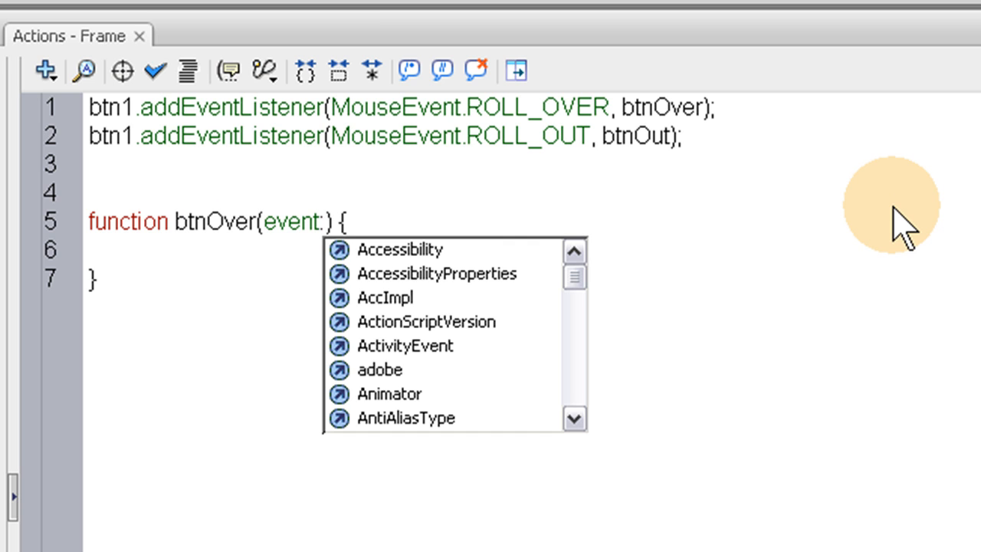
{"action": "type", "text": "MouseEv"}
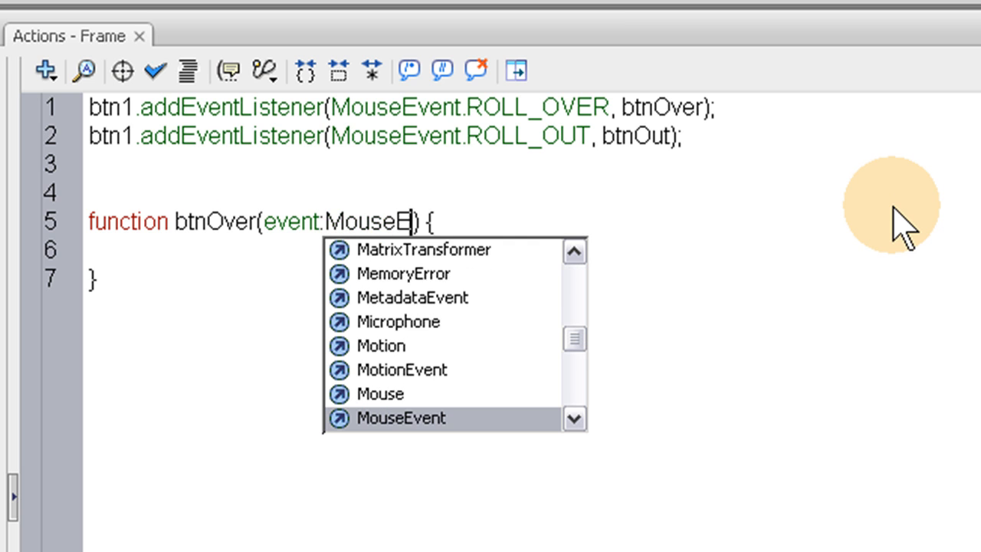
{"action": "type", "text": "ent"}
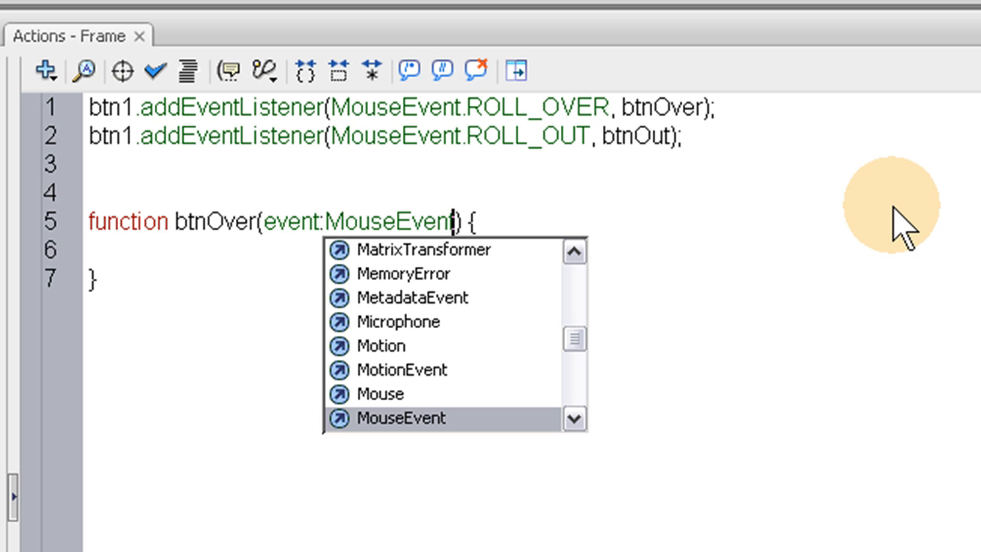
{"action": "left_click", "coordinate": [299, 220]}
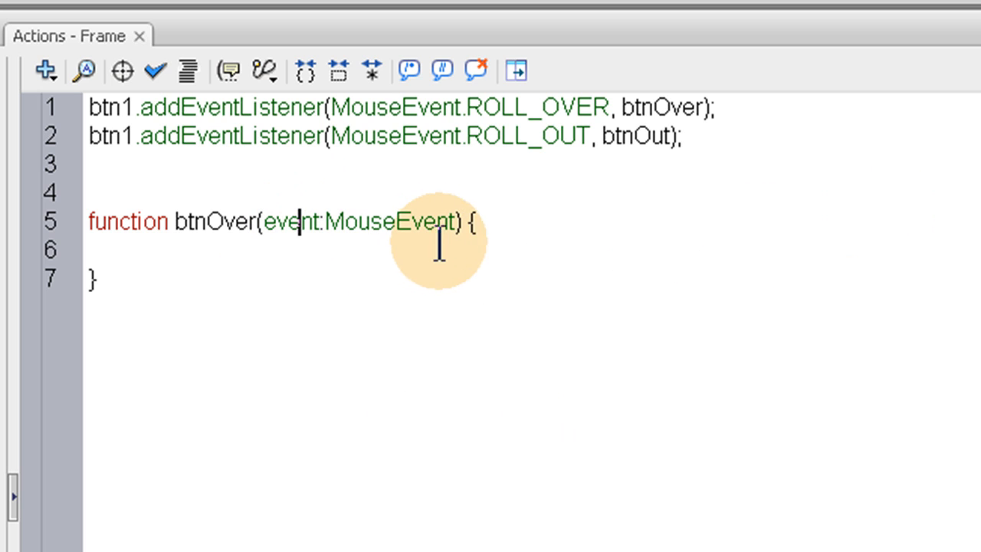
{"action": "double_click", "coordinate": [131, 137]}
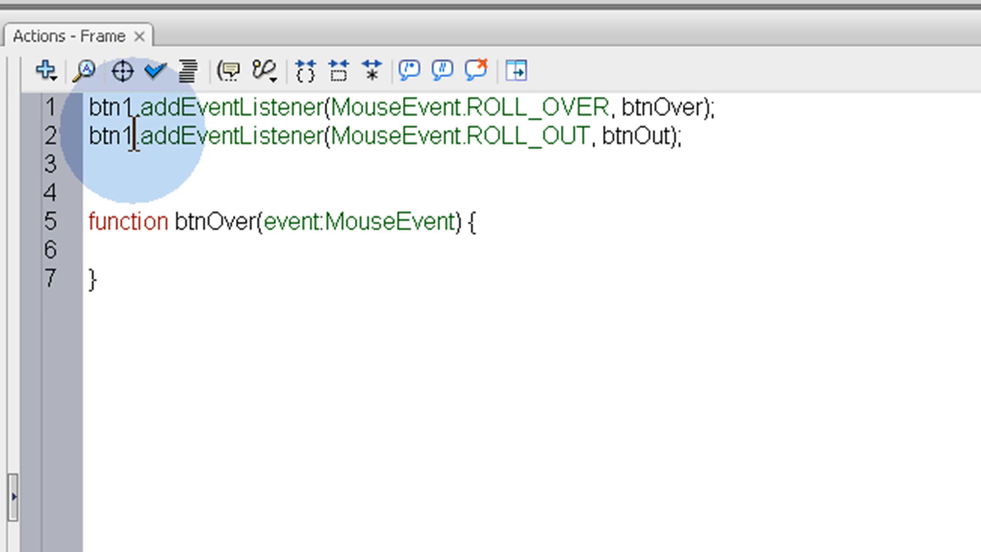
Write event.target.gotoAndPlay("over"); in the body of the btnOver function
{"action": "left_click", "coordinate": [167, 246]}
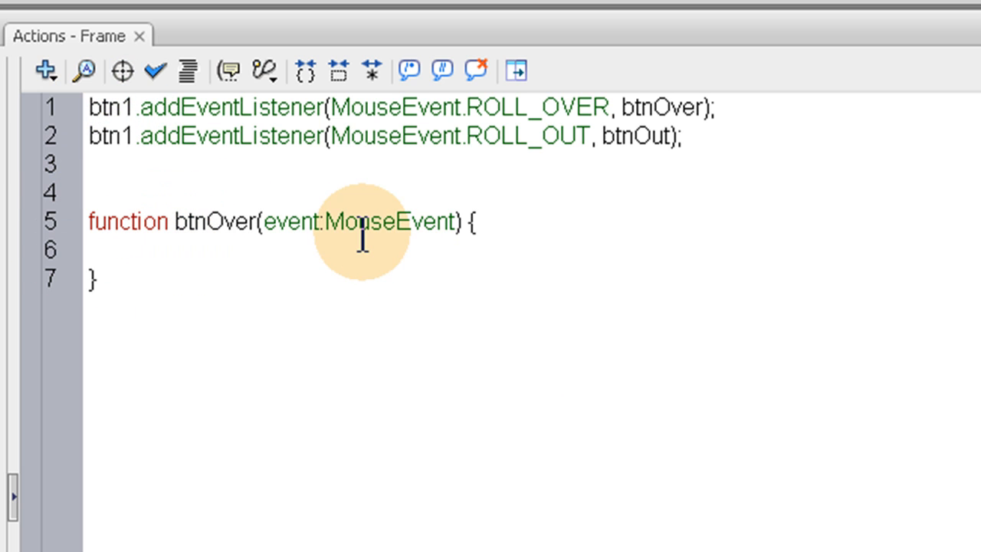
{"action": "type", "text": "event"}
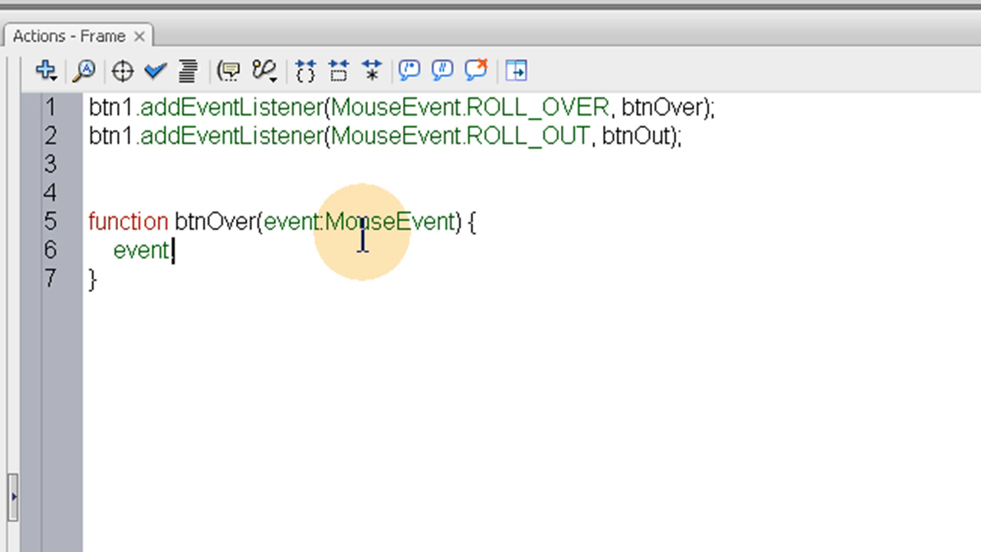
{"action": "type", "text": ".target.gotoAc"}
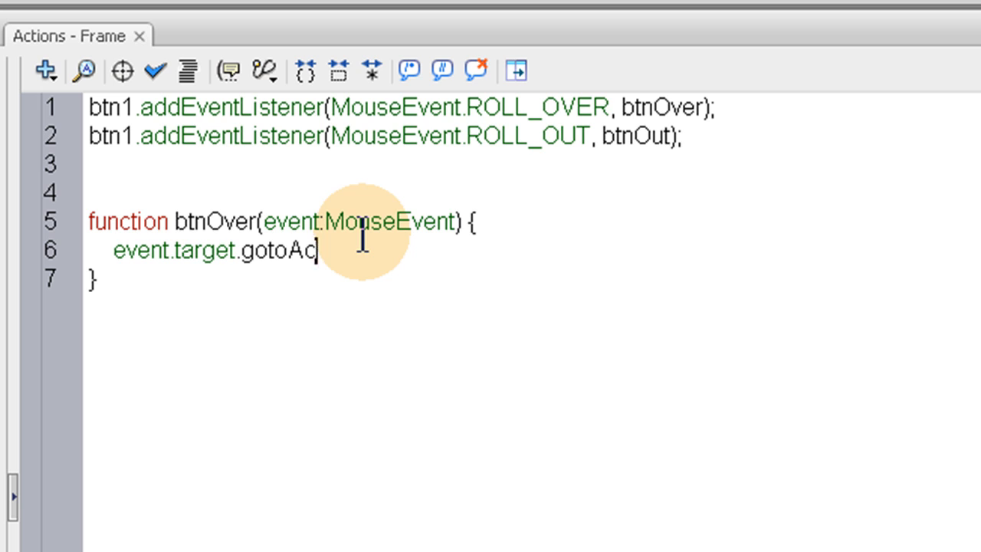
{"action": "key", "text": "BackSpace"}
{"action": "type", "text": "ndPlay"}
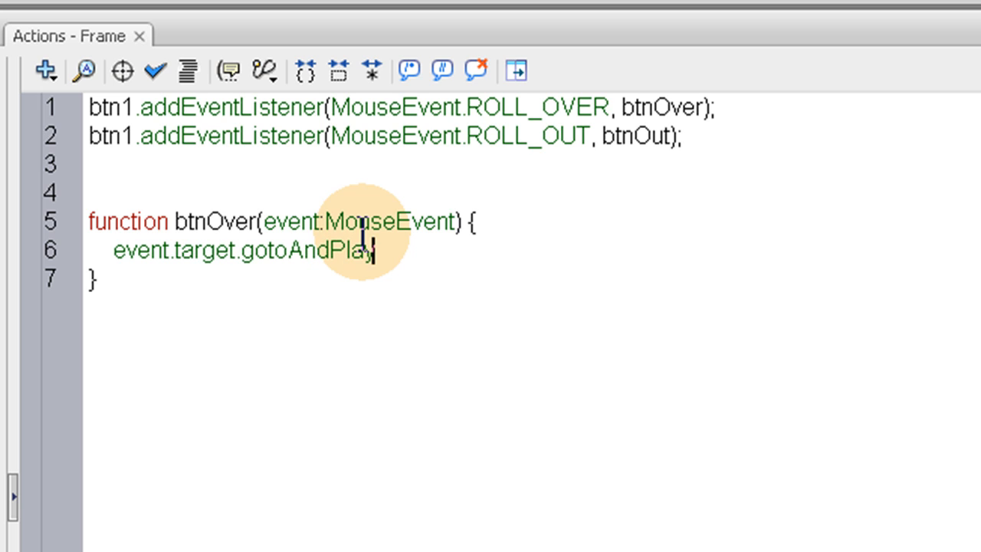
{"action": "type", "text": "("}
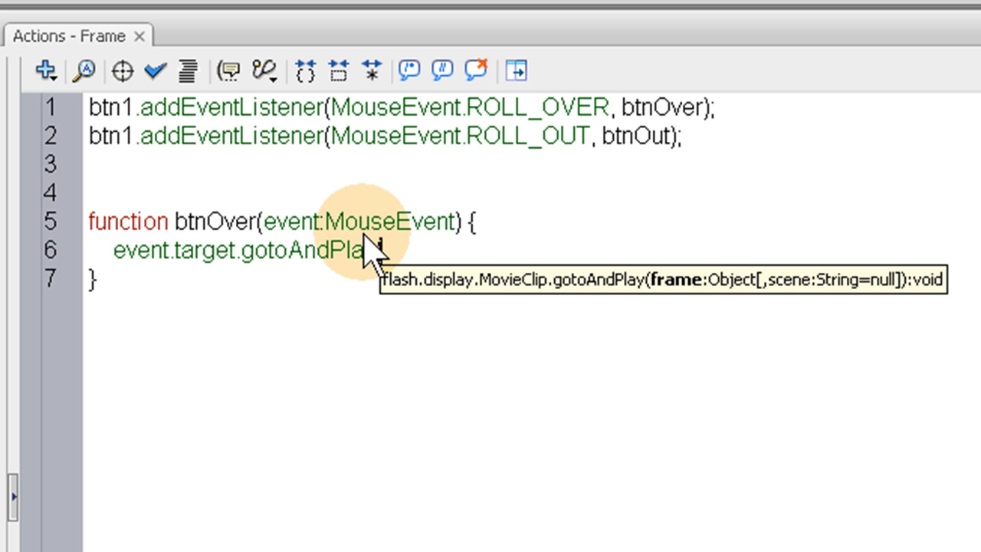
{"action": "type", "text": "\"over\""}
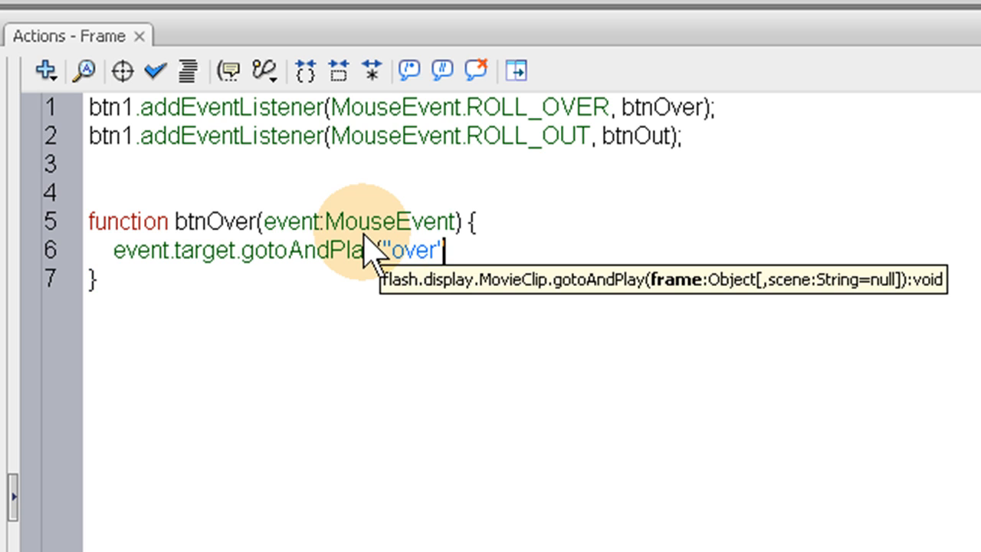
{"action": "type", "text": ");"}
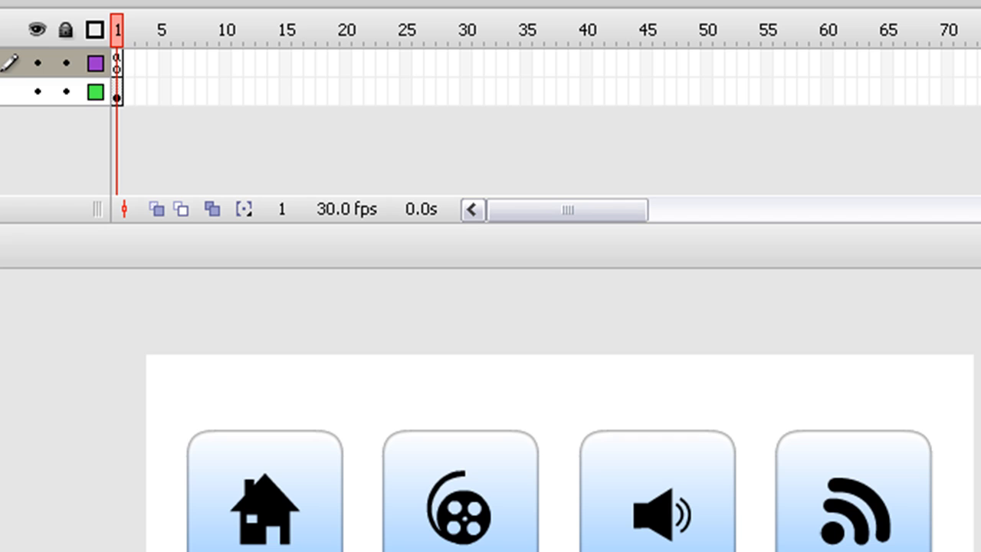
Check the over label in the home button's own timeline and return to the main timeline's frame 1 script
{"action": "double_click", "coordinate": [304, 517]}
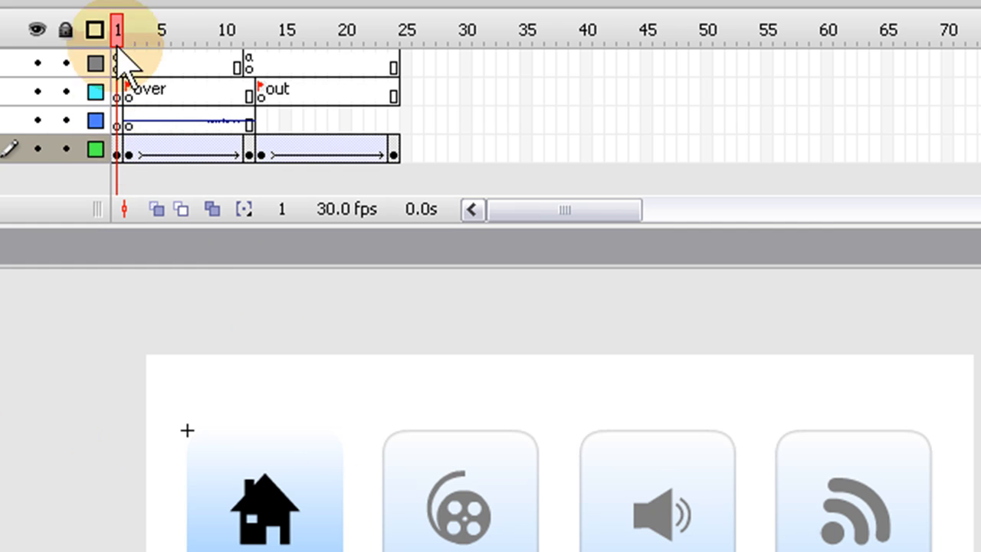
{"action": "left_click_drag", "start_coordinate": [116, 31], "coordinate": [136, 201]}
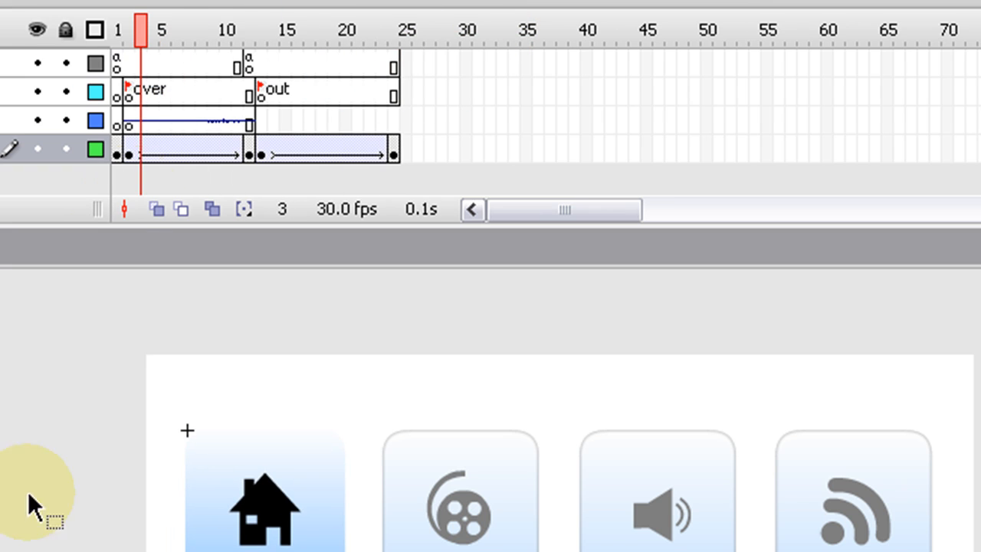
{"action": "key", "text": "ctrl+e"}
{"action": "left_click", "coordinate": [121, 63]}
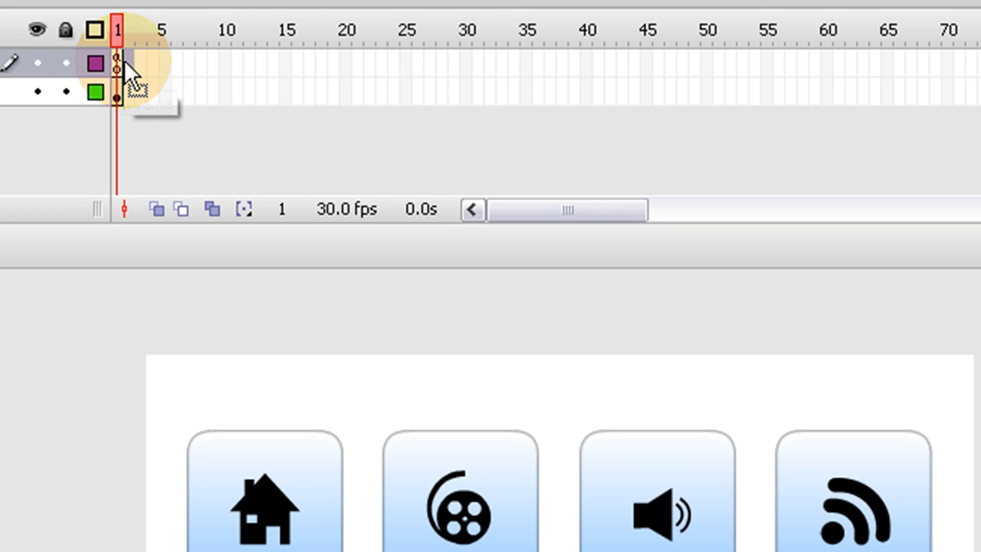
{"action": "key", "text": "F9"}
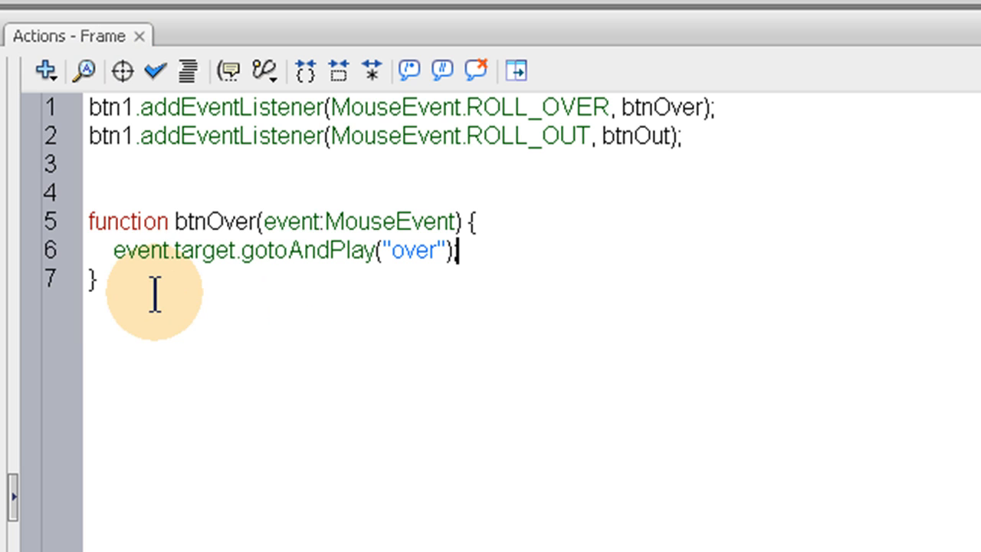
Duplicate the whole btnOver function below the original, separated by a blank line
{"action": "left_click_drag", "start_coordinate": [136, 280], "coordinate": [4, 221]}
{"action": "key", "text": "ctrl+c"}
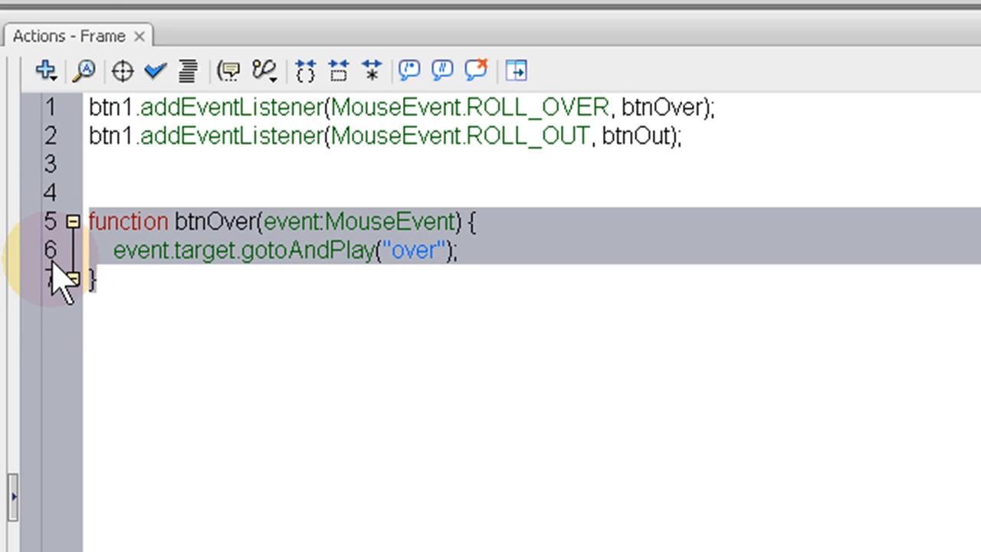
{"action": "left_click", "coordinate": [170, 286]}
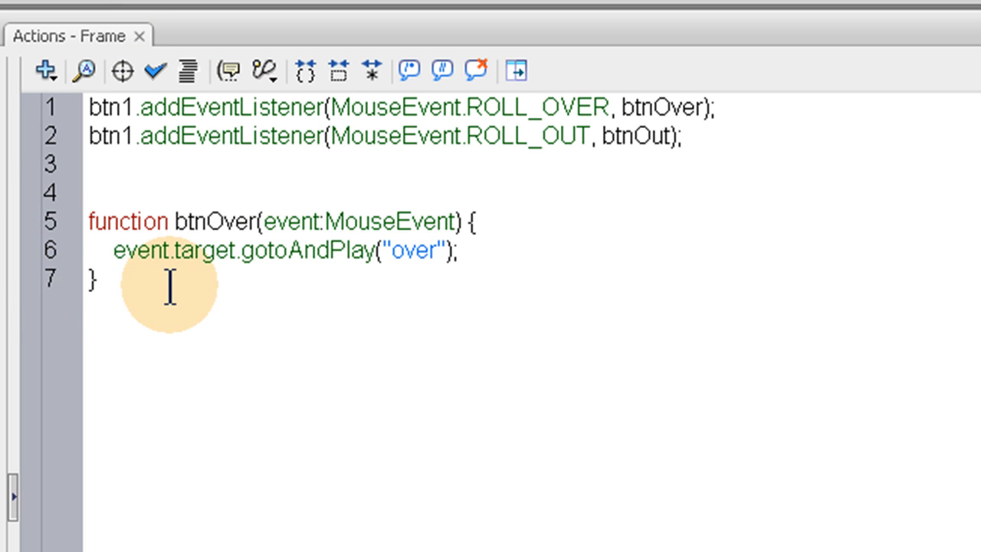
{"action": "key", "text": "Return"}
{"action": "key", "text": "ctrl+v"}
{"action": "left_click", "coordinate": [127, 290]}
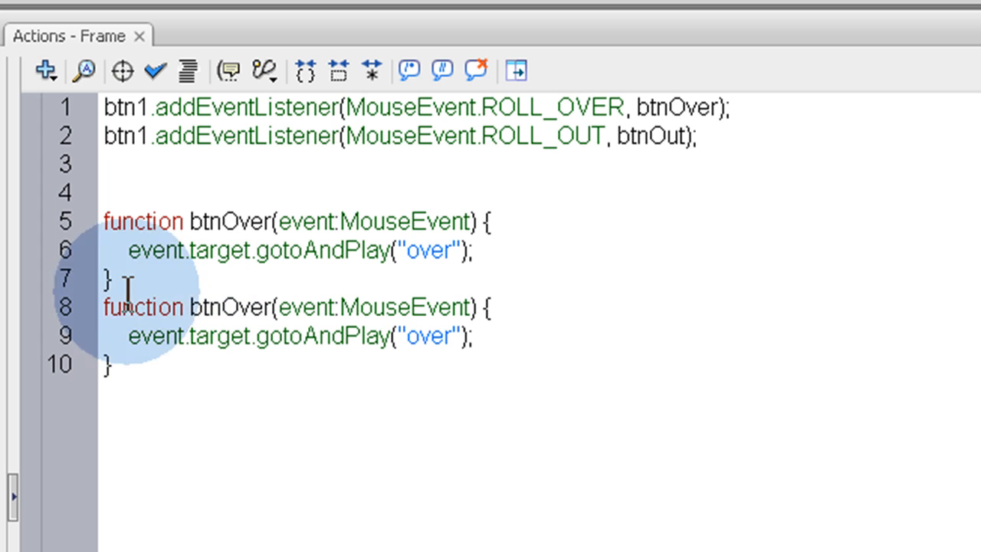
{"action": "key", "text": "Return"}
Rename the copied function to btnOut and change its gotoAndPlay label to "out"
{"action": "left_click_drag", "start_coordinate": [271, 335], "coordinate": [234, 336]}
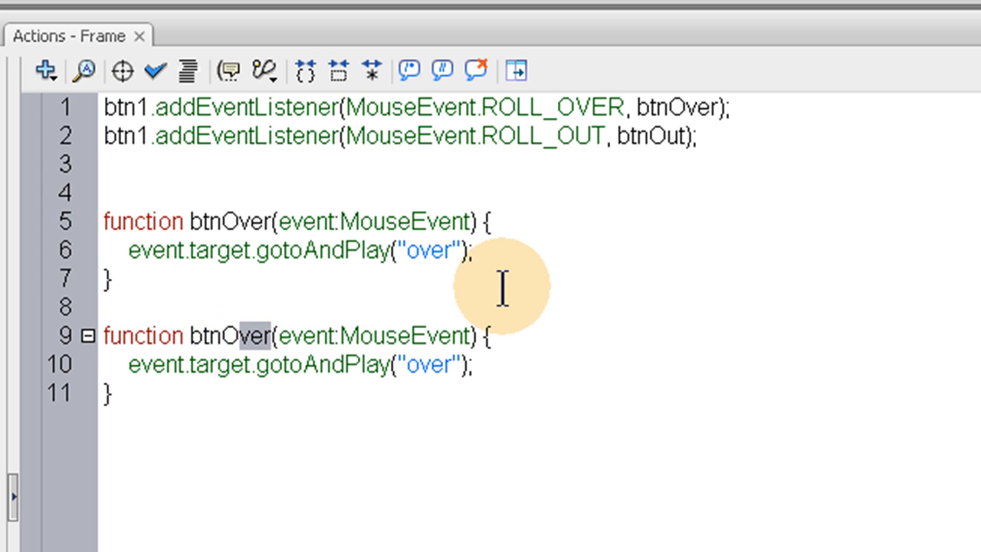
{"action": "type", "text": "ut"}
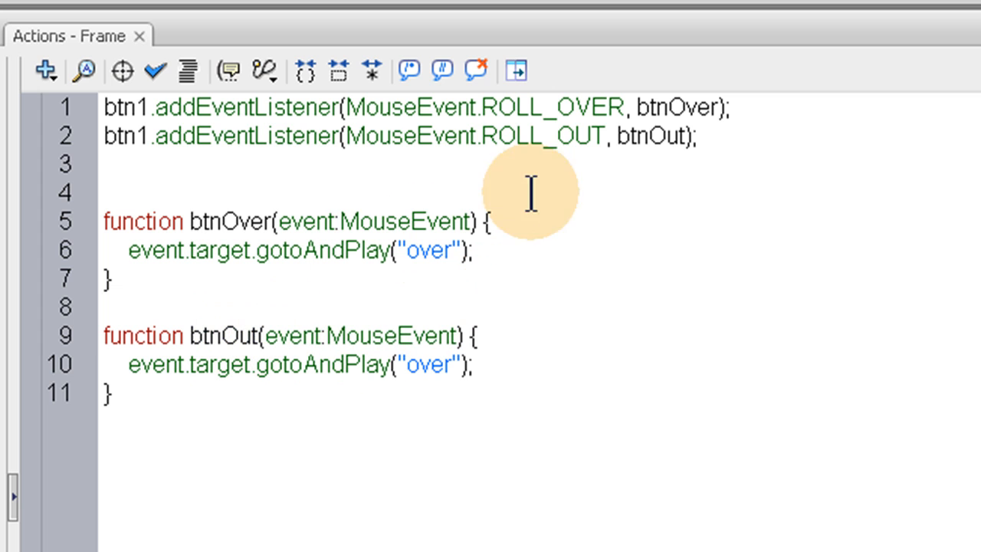
{"action": "double_click", "coordinate": [669, 138]}
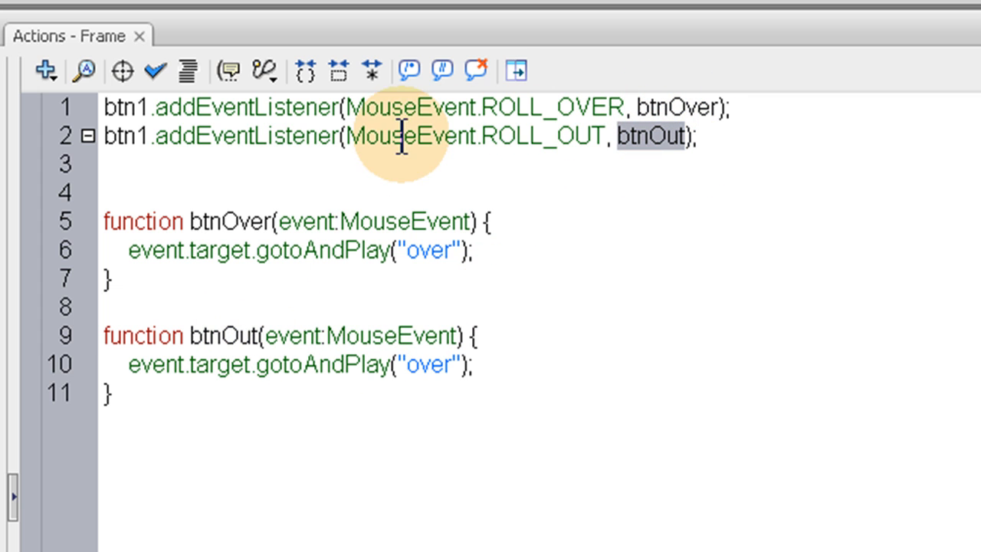
{"action": "double_click", "coordinate": [421, 376]}
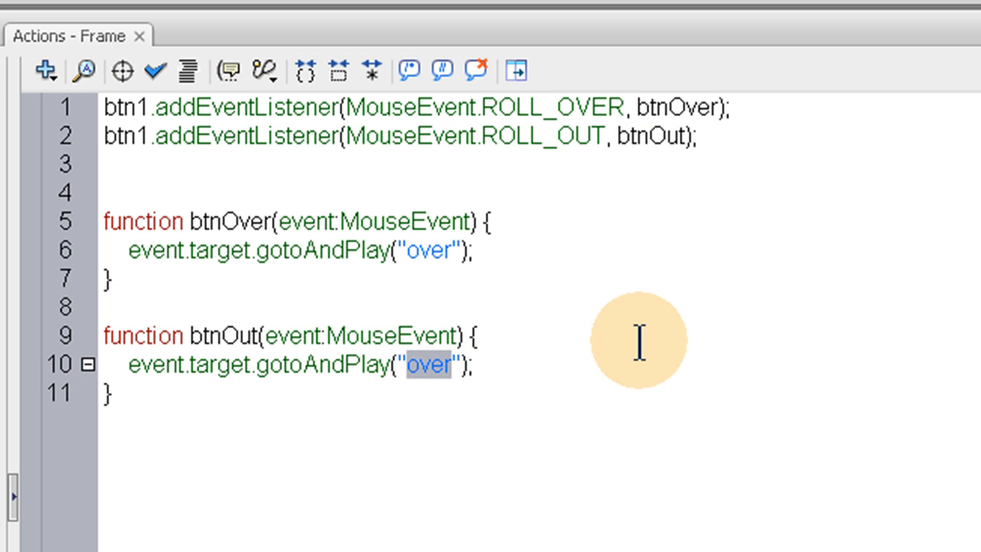
{"action": "type", "text": "out"}
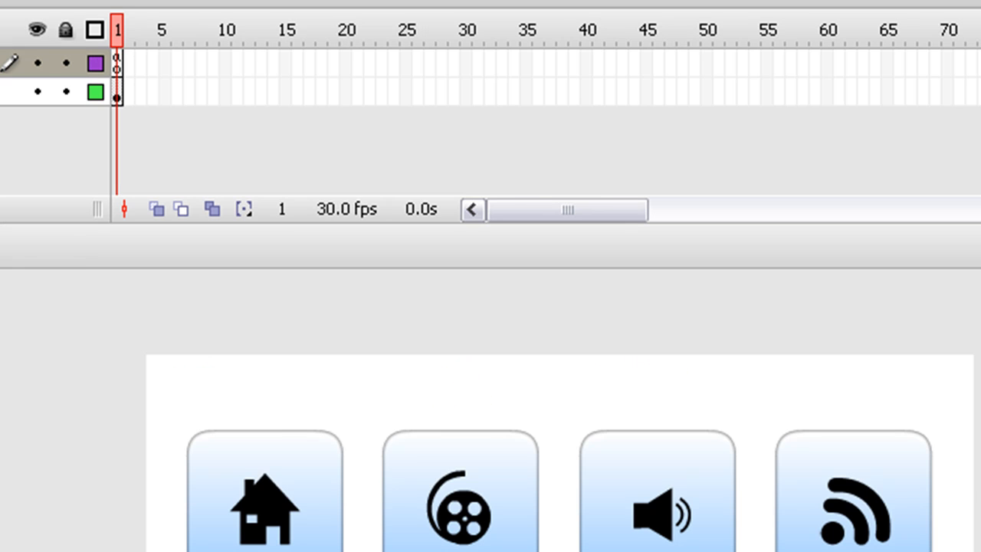
Check the out label and its frames in the home button's own timeline and return to the main timeline's frame 1 script
{"action": "left_click", "coordinate": [339, 486]}
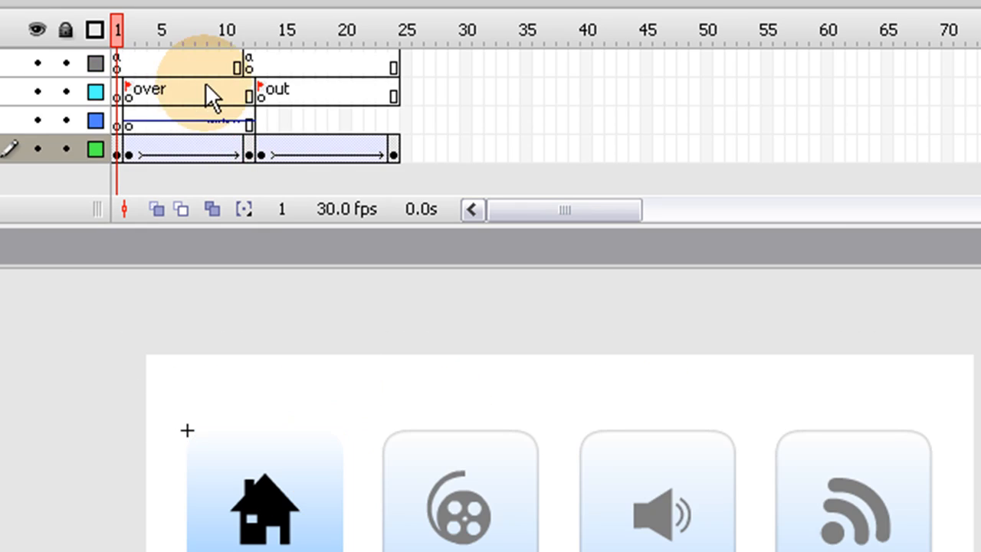
{"action": "left_click", "coordinate": [250, 29]}
{"action": "left_click_drag", "start_coordinate": [251, 29], "coordinate": [116, 46]}
{"action": "double_click", "coordinate": [77, 441]}
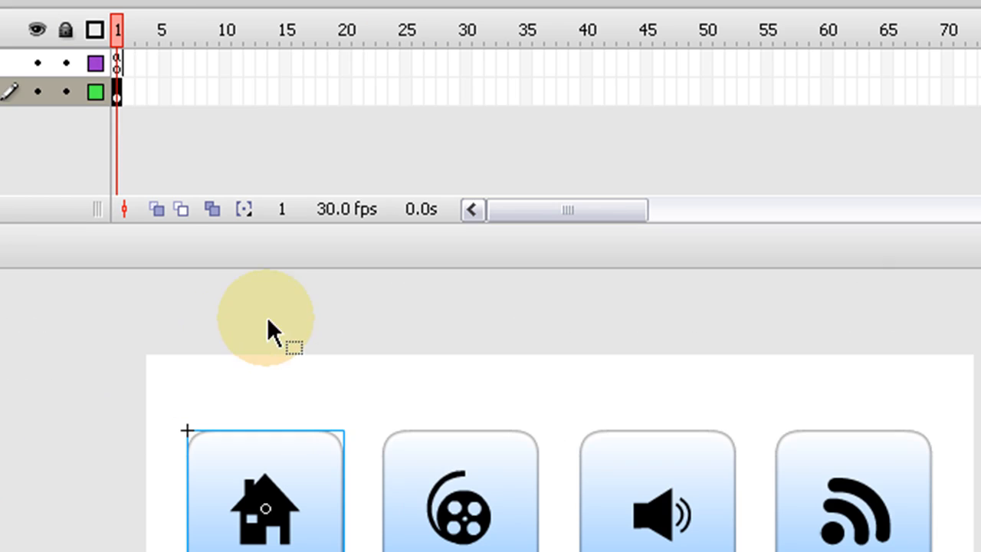
{"action": "left_click", "coordinate": [118, 94]}
{"action": "left_click", "coordinate": [116, 65]}
{"action": "key", "text": "F9"}
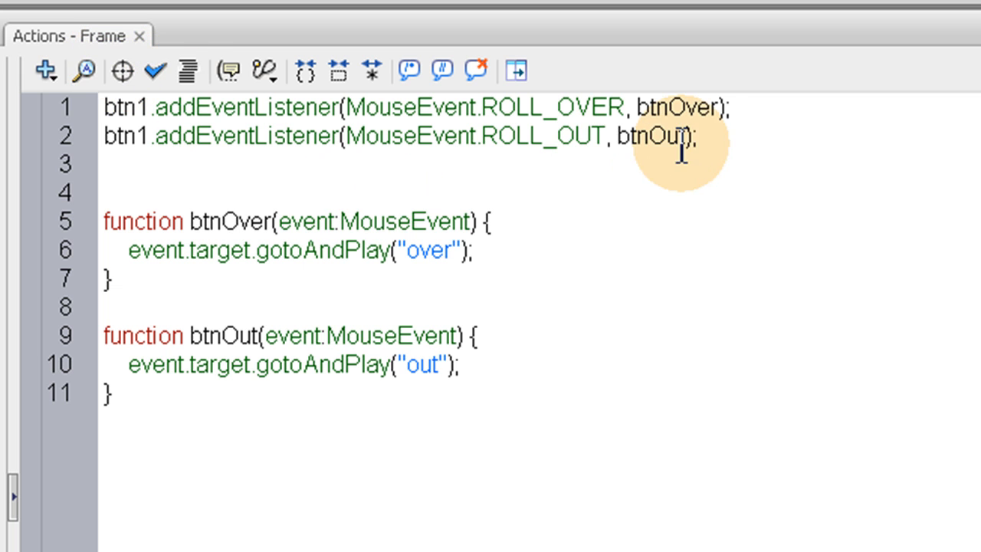
Duplicate the two btn1 listener lines three times below the originals, separating the pairs with blank lines
{"action": "left_click_drag", "start_coordinate": [709, 138], "coordinate": [30, 107]}
{"action": "key", "text": "ctrl+c"}
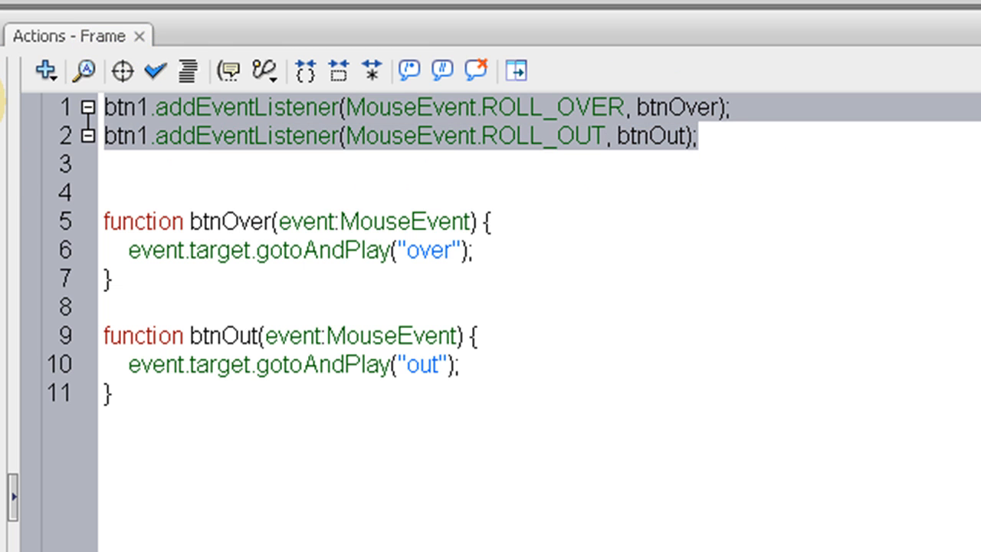
{"action": "left_click", "coordinate": [721, 145]}
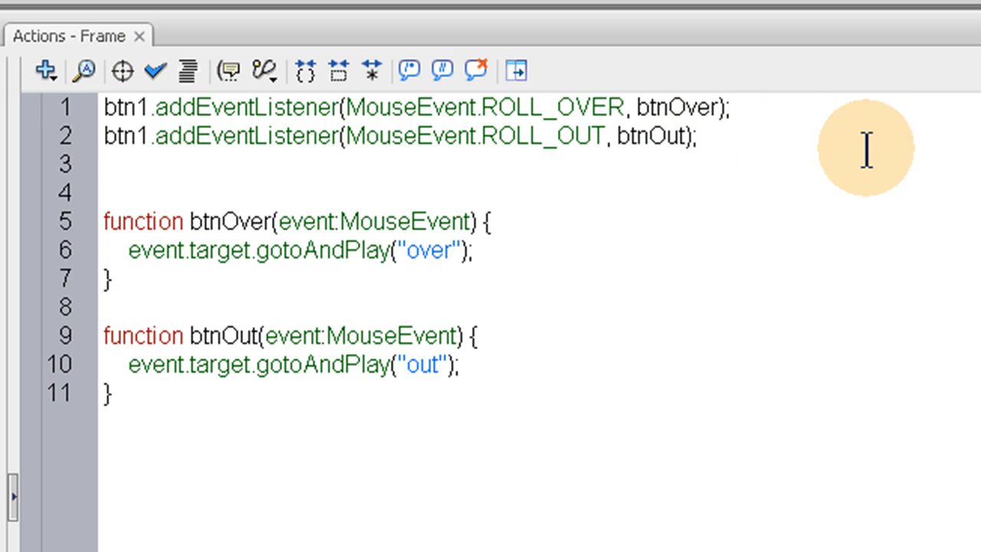
{"action": "key", "text": "Return"}
{"action": "key", "text": "Return"}
{"action": "key", "text": "ctrl+v"}
{"action": "key", "text": "Return"}
{"action": "key", "text": "Return"}
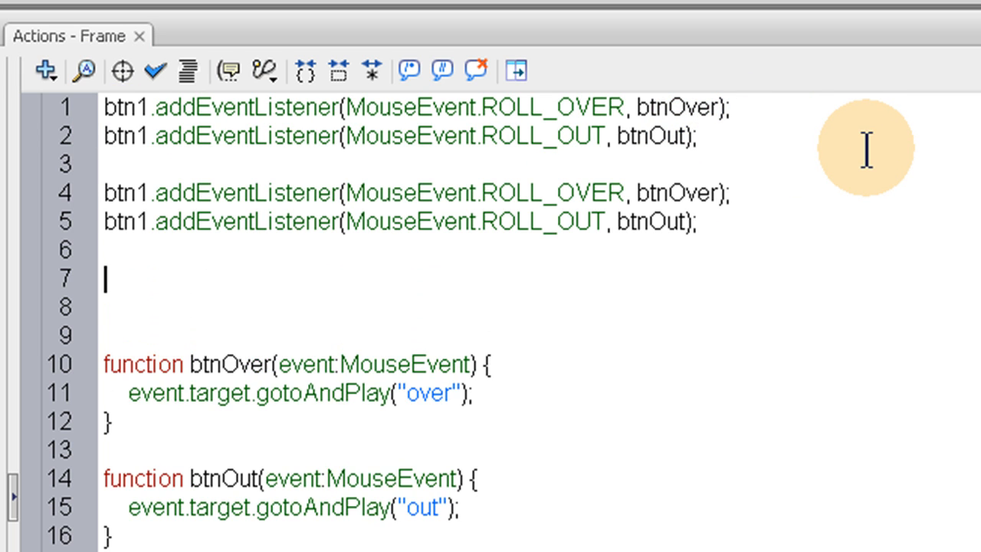
{"action": "key", "text": "ctrl+v"}
{"action": "key", "text": "Return"}
{"action": "key", "text": "Return"}
{"action": "key", "text": "ctrl+v"}
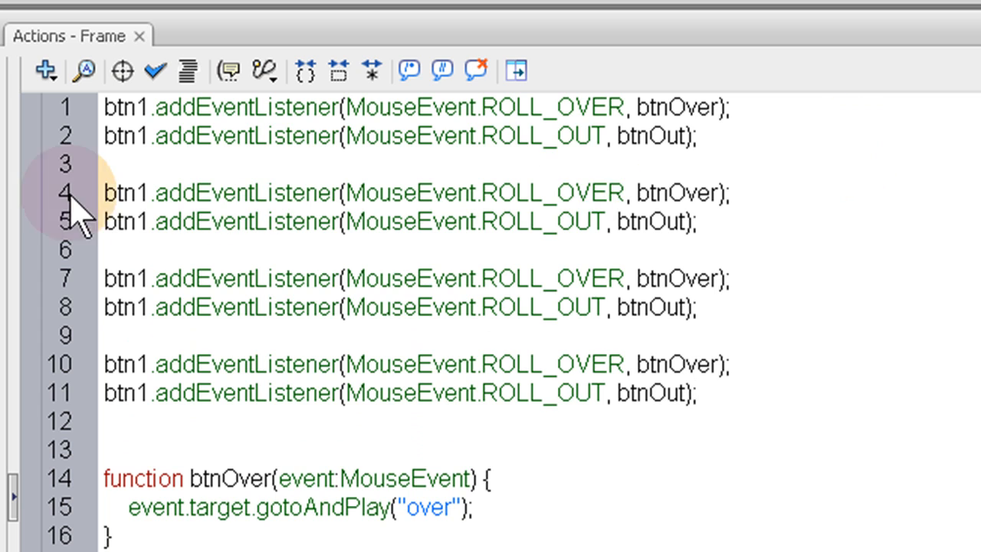
Change the instance name in both lines of the second listener pair to btn2
{"action": "left_click", "coordinate": [135, 192]}
{"action": "key", "text": "Delete"}
{"action": "type", "text": "2"}
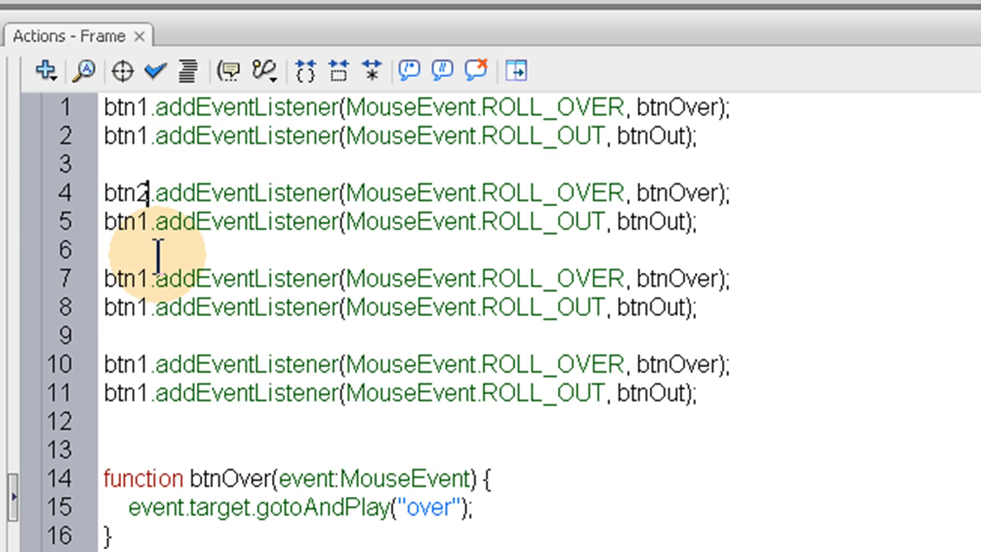
{"action": "key", "text": "BackSpace"}
{"action": "type", "text": "2"}
Change the instance name in both lines of the third listener pair to btn3
{"action": "left_click", "coordinate": [149, 278]}
{"action": "key", "text": "BackSpace"}
{"action": "type", "text": "3"}
{"action": "left_click", "coordinate": [149, 314]}
{"action": "key", "text": "BackSpace"}
{"action": "type", "text": "3"}
Change the instance name in both lines of the fourth listener pair to btn4
{"action": "left_click", "coordinate": [147, 367]}
{"action": "key", "text": "BackSpace"}
{"action": "type", "text": "4"}
{"action": "left_click", "coordinate": [147, 398]}
{"action": "key", "text": "BackSpace"}
{"action": "type", "text": "4"}
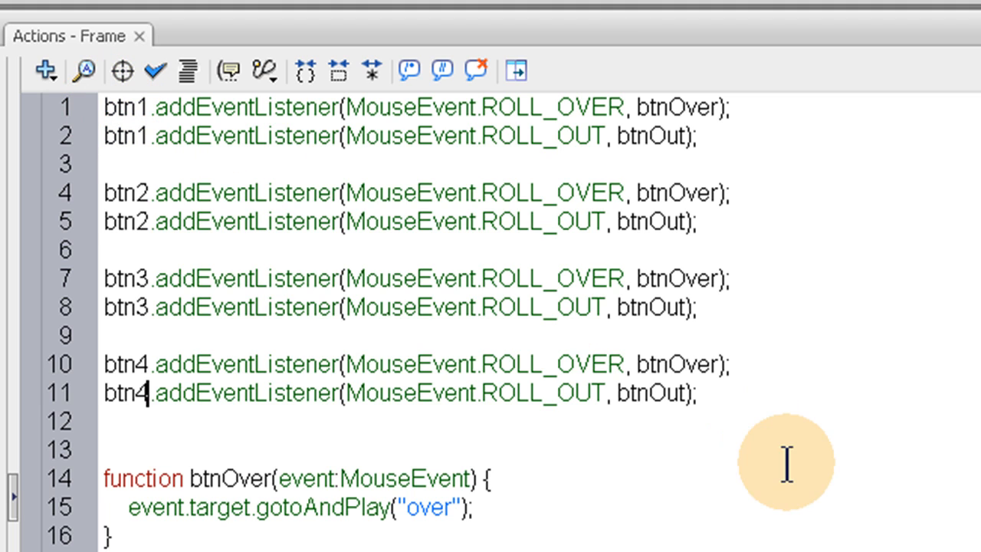
{"action": "left_click", "coordinate": [762, 395]}
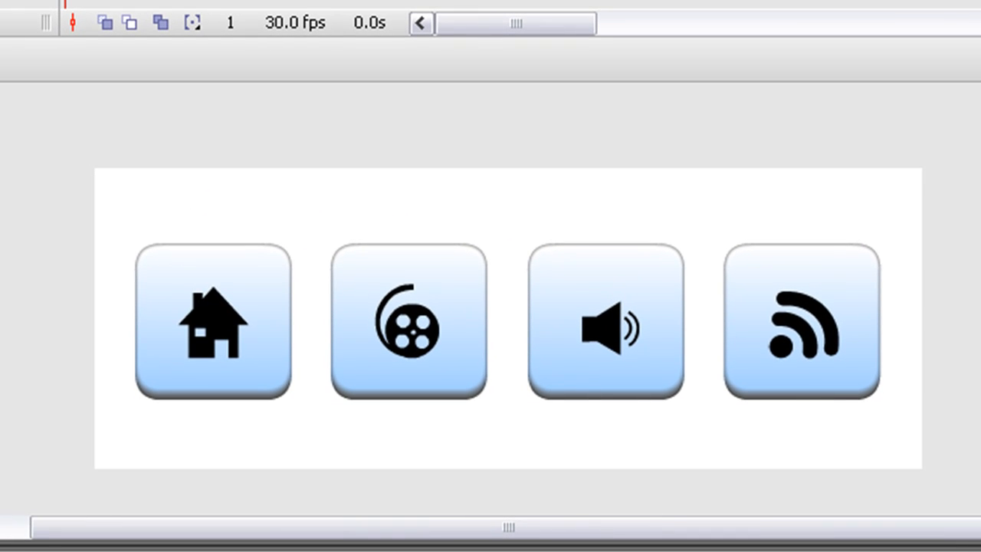
Test the movie to preview the four rollover buttons, and close the preview window
{"action": "key", "text": "ctrl+Return"}
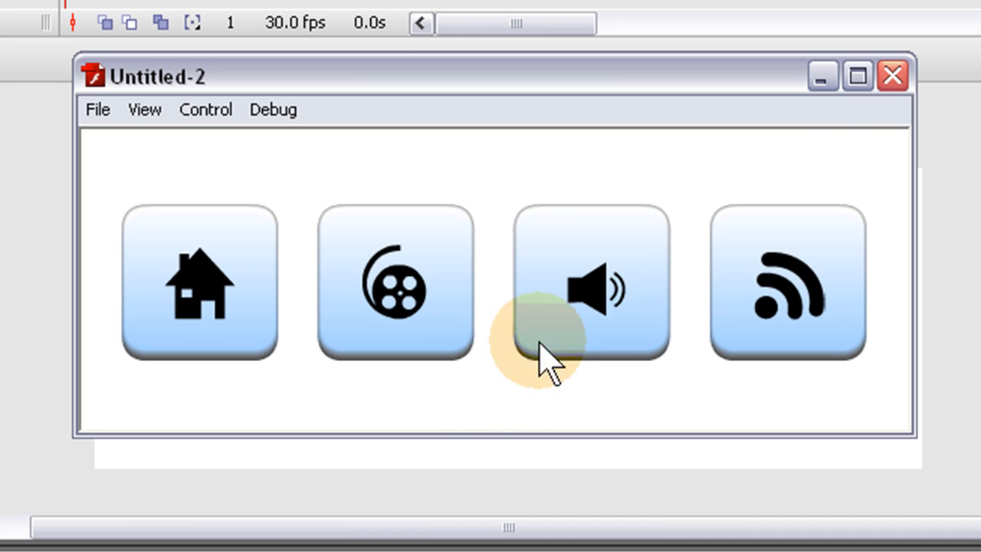
{"action": "left_click", "coordinate": [891, 81]}
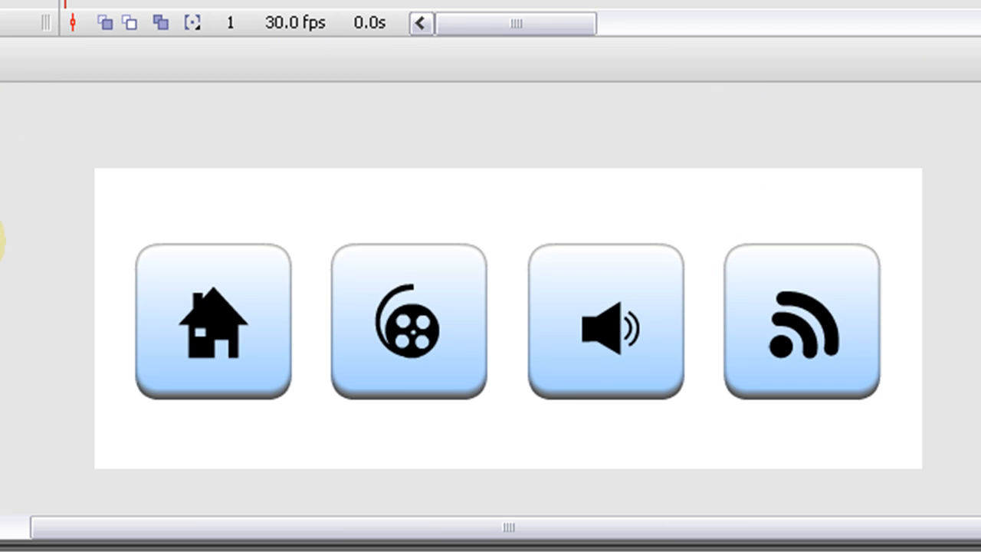
{"action": "left_click", "coordinate": [218, 306]}
{"action": "left_click", "coordinate": [408, 322]}
{"action": "left_click", "coordinate": [606, 318]}
{"action": "left_click", "coordinate": [802, 322]}
{"action": "left_click", "coordinate": [966, 306]}
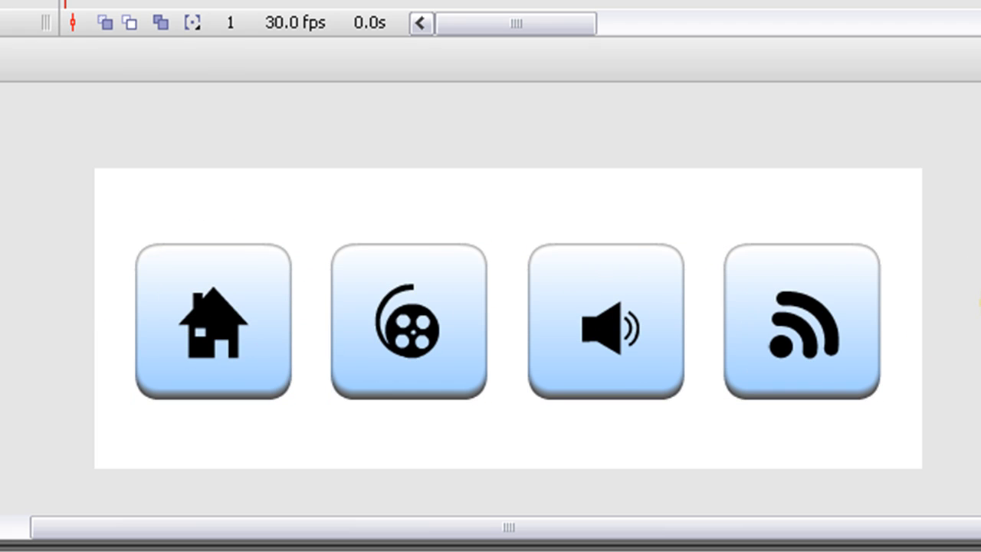